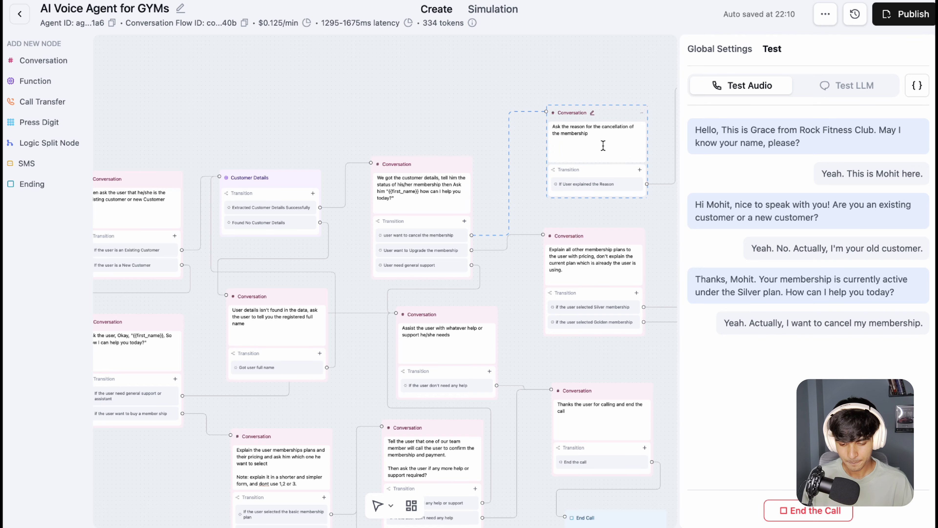
Step: Follow the membership cancellation branch of the conversation flow, from the reason question to the closing nodes, during the test call
left_click_drag(485, 88, 294, 106)
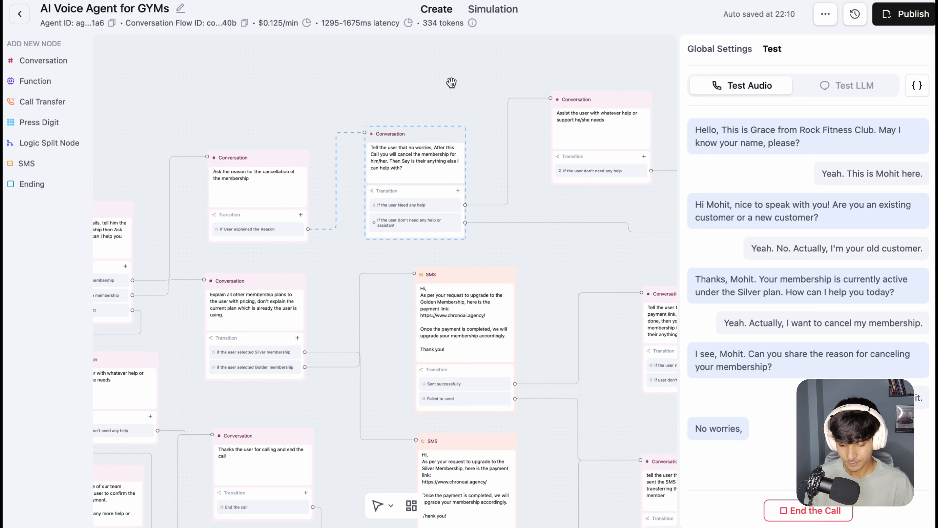
left_click_drag(513, 79, 436, 93)
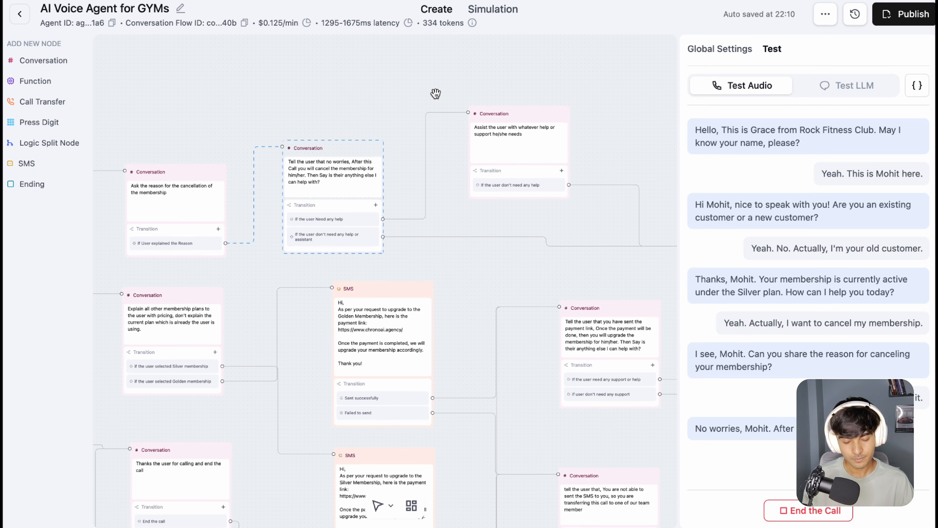
left_click(597, 96)
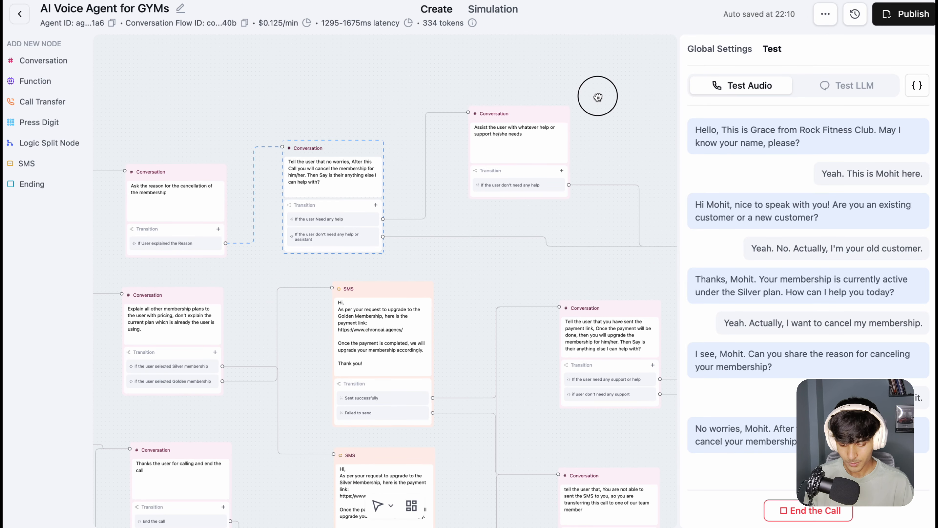
left_click_drag(597, 97, 546, 106)
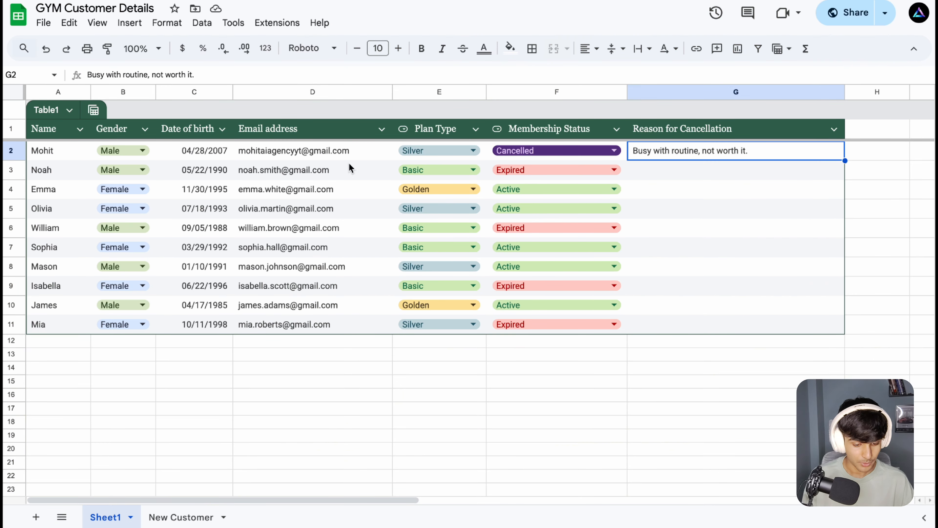
Step: Switch to the GYM Customer Details spreadsheet and review the first customer's row, including membership status and reason for cancellation
left_click(55, 151)
left_click_drag(131, 158, 609, 152)
left_click(662, 151)
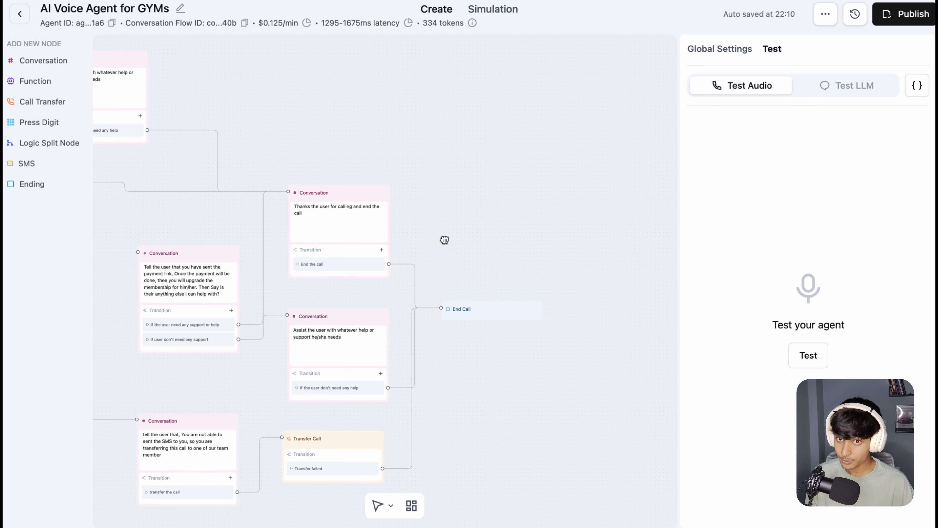
Step: Switch back to the voice agent flow and examine the membership upgrade branch with its Golden and Silver payment-link SMS nodes
left_click_drag(445, 240, 580, 183)
left_click_drag(352, 283, 546, 285)
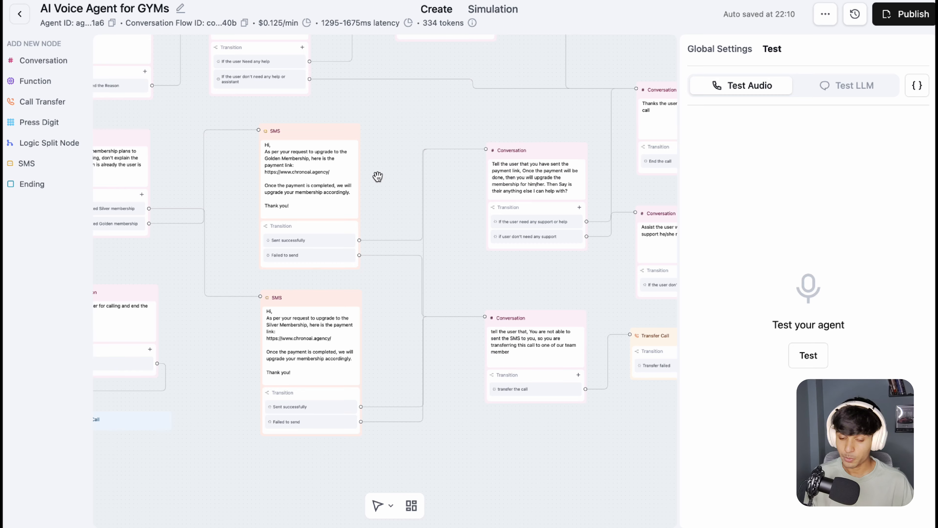
scroll(335, 128, "up", 3)
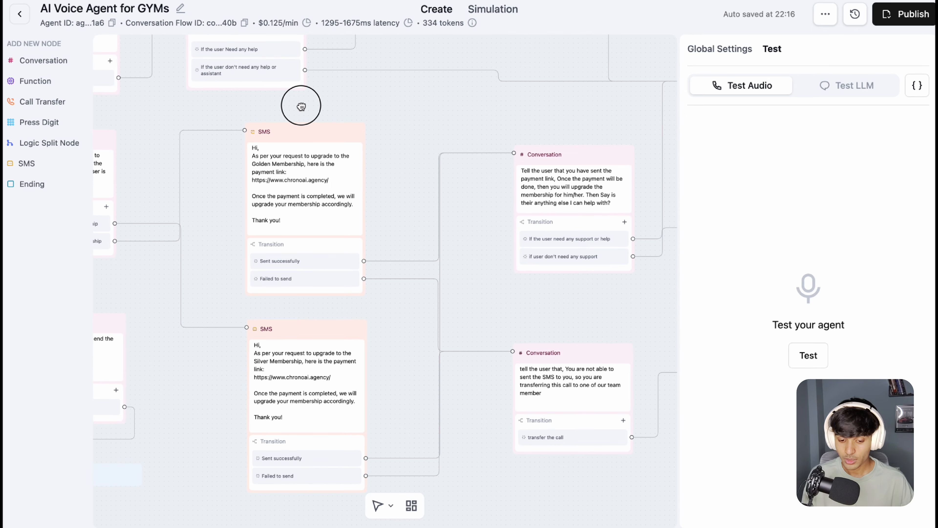
left_click_drag(301, 107, 390, 109)
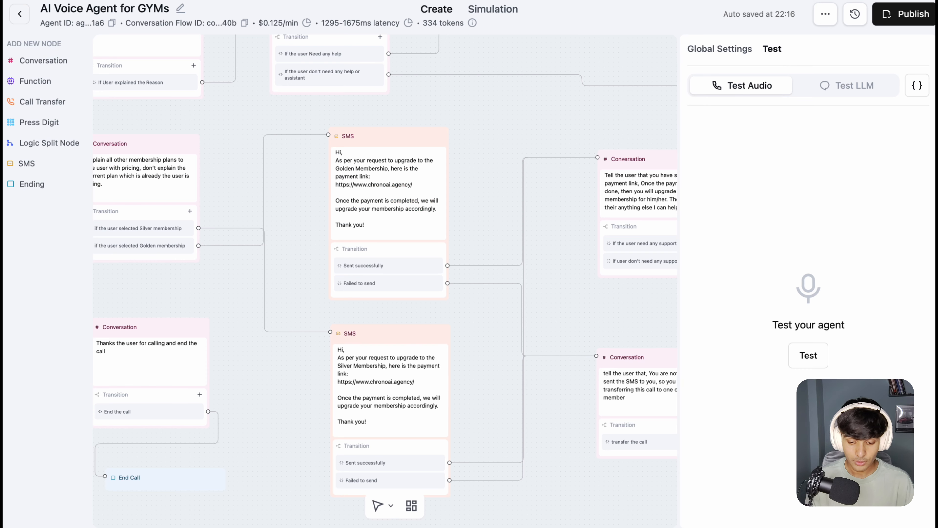
left_click_drag(328, 114, 489, 114)
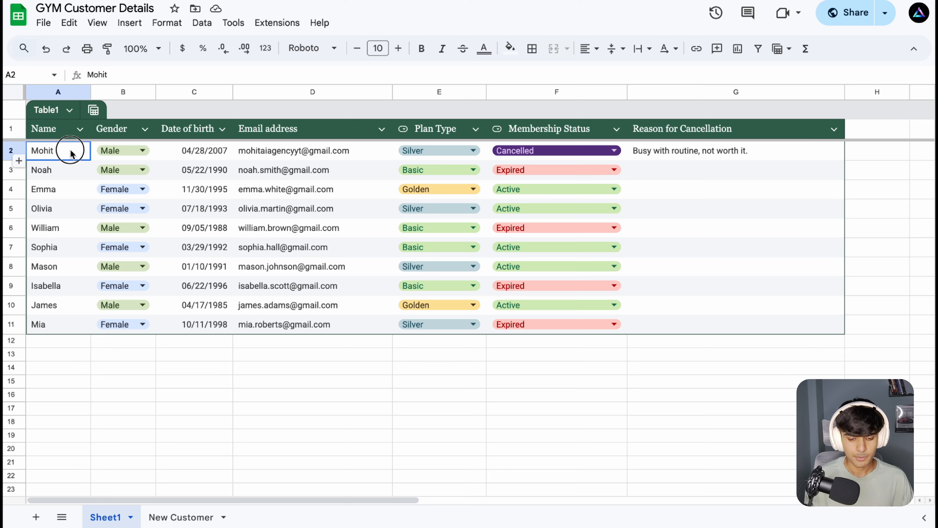
Step: Review the existing customer table in the GYM Customer Details spreadsheet, and look through the New Customer sheet
left_click_drag(70, 151, 489, 270)
left_click(299, 184)
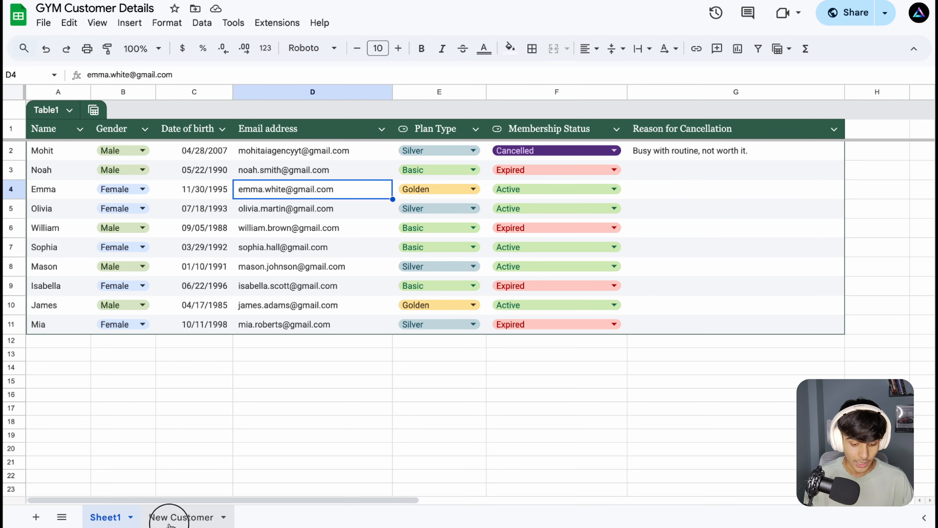
left_click(162, 517)
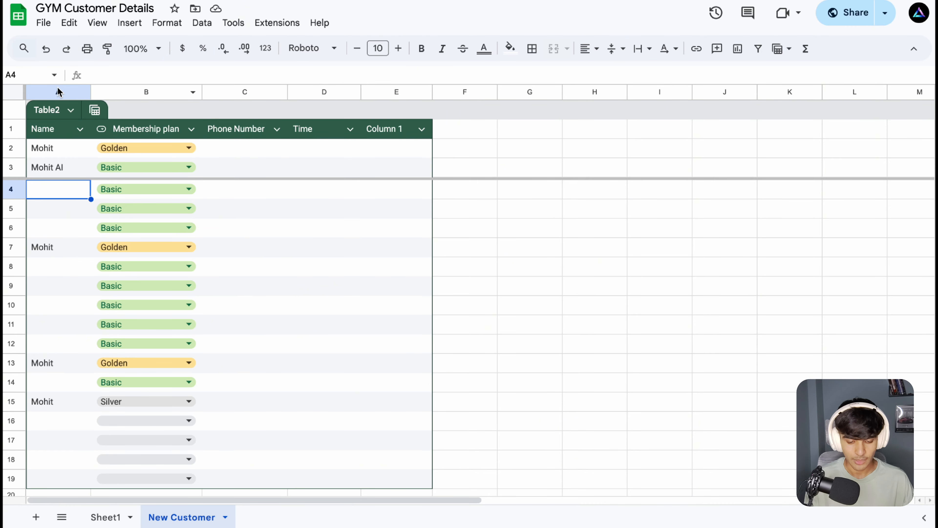
left_click(111, 517)
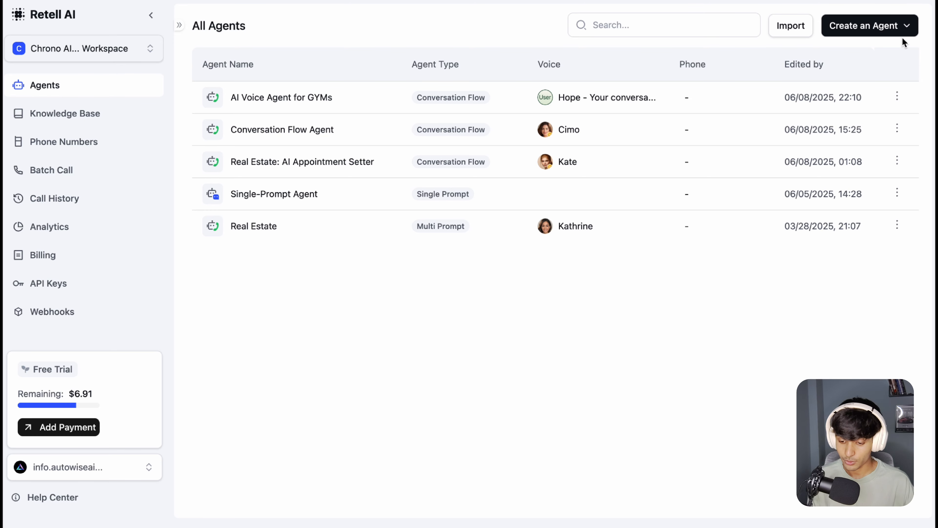
Step: View the Rock Fitness Club knowledge base in the Retell AI dashboard
left_click(80, 113)
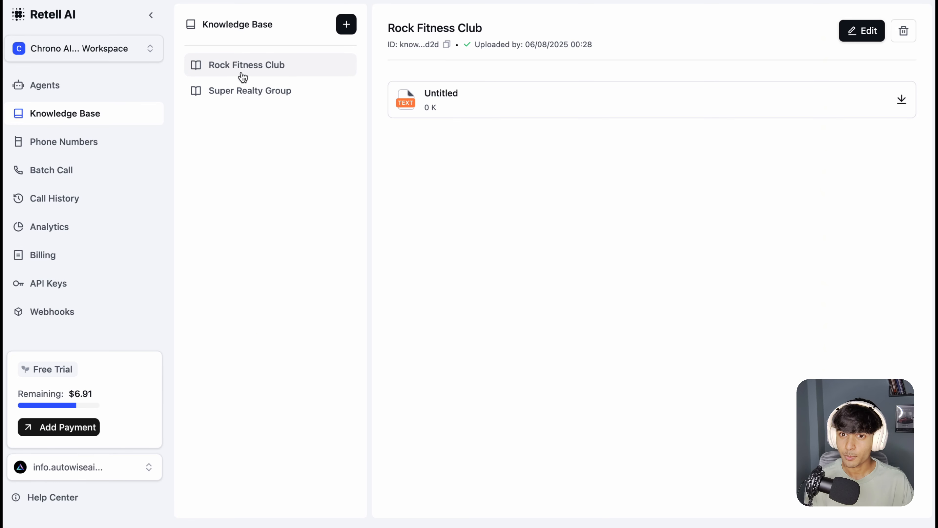
mouse_move(389, 26)
left_mouse_down()
mouse_move(532, 37)
mouse_move(385, 27)
left_mouse_up()
left_click(485, 36)
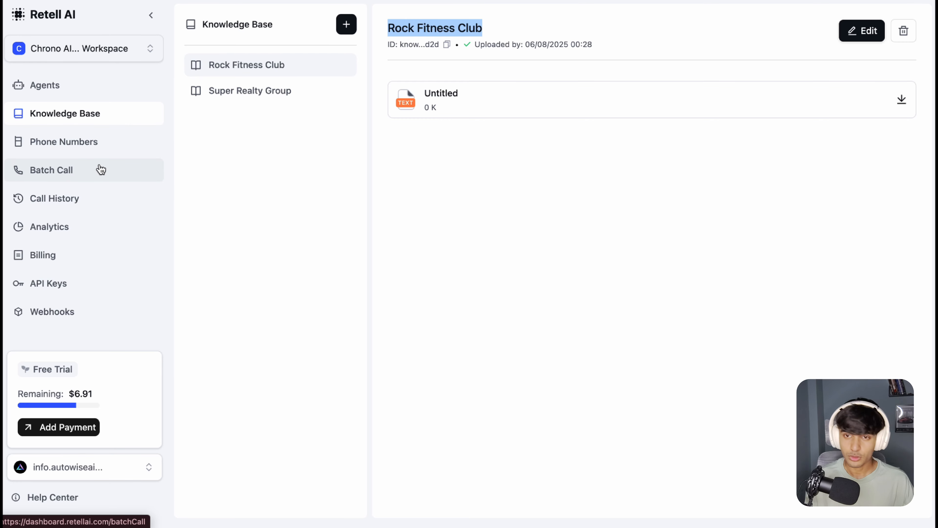
Step: Open the latest 22:14 web call in the call history and examine its conversation analysis, custom fields, summary and transcription
left_click(80, 206)
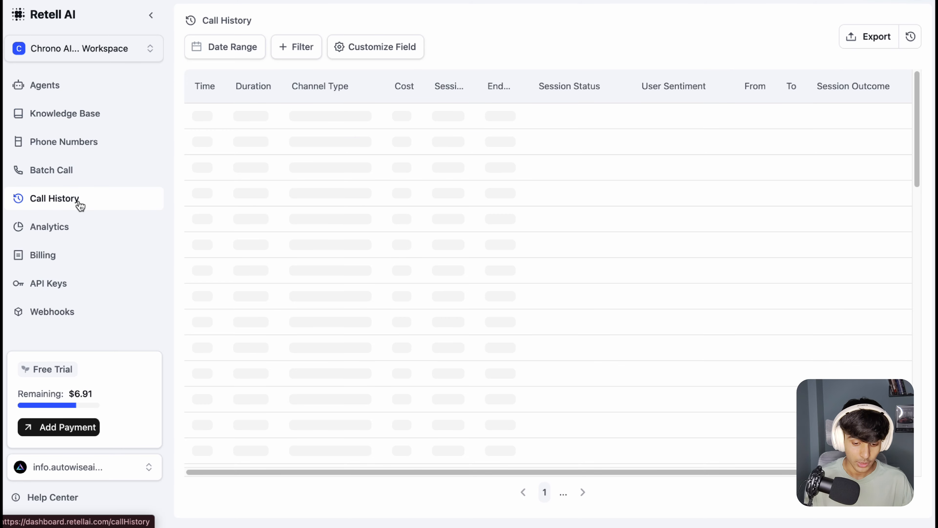
left_click(373, 121)
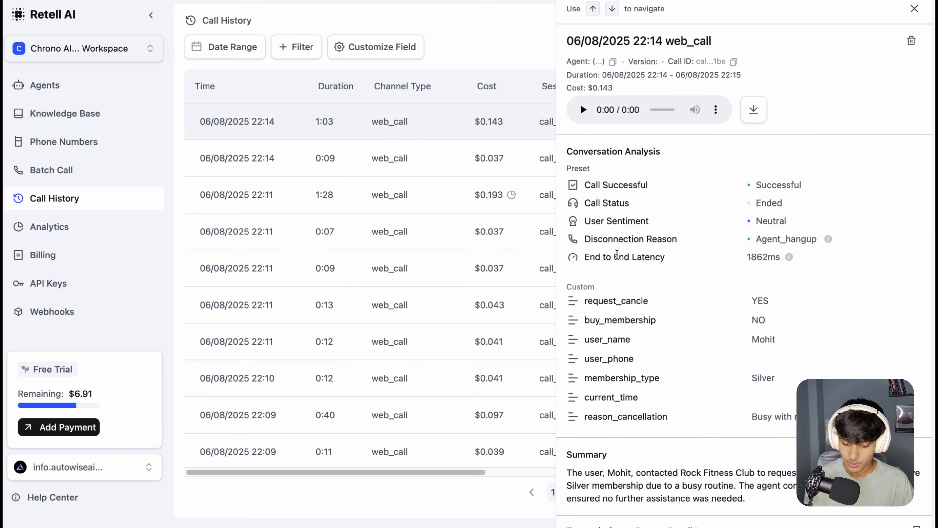
scroll(707, 260, "up", 1)
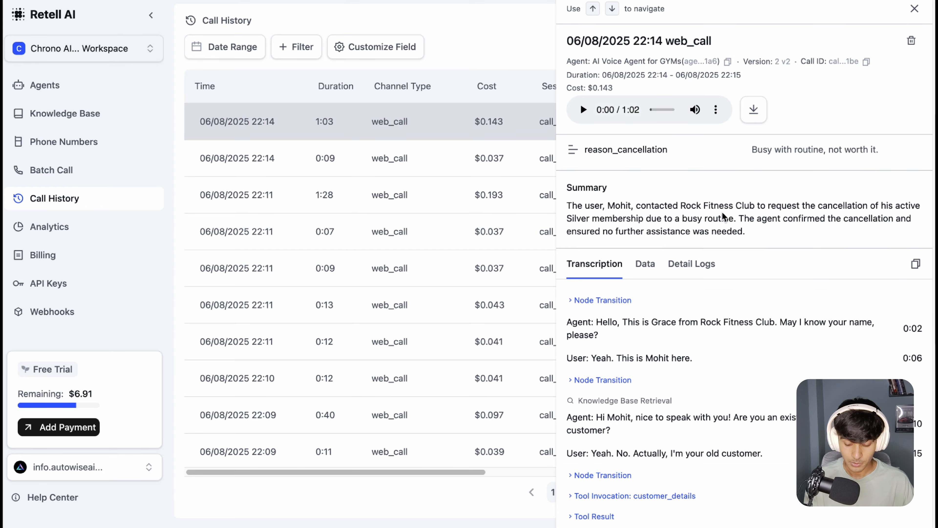
scroll(718, 309, "down", 7)
scroll(678, 283, "up", 13)
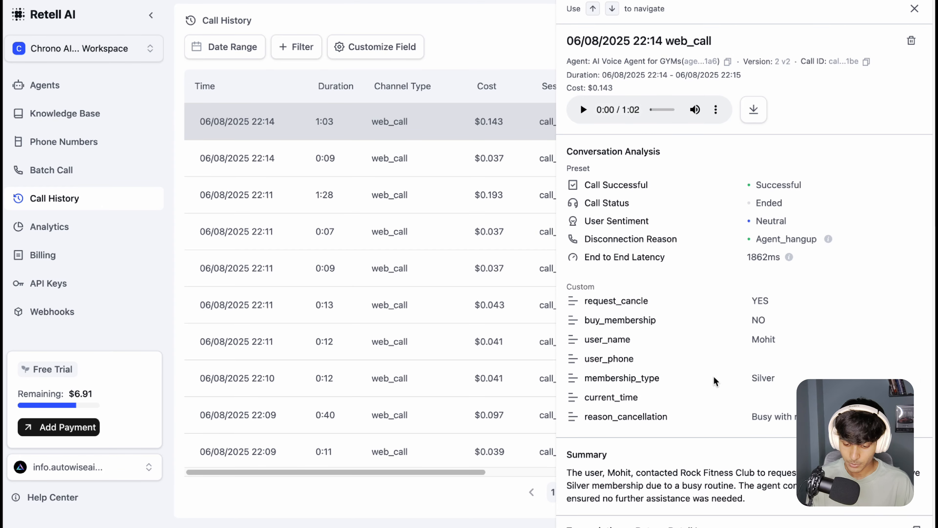
scroll(713, 377, "down", 5)
scroll(629, 279, "up", 1)
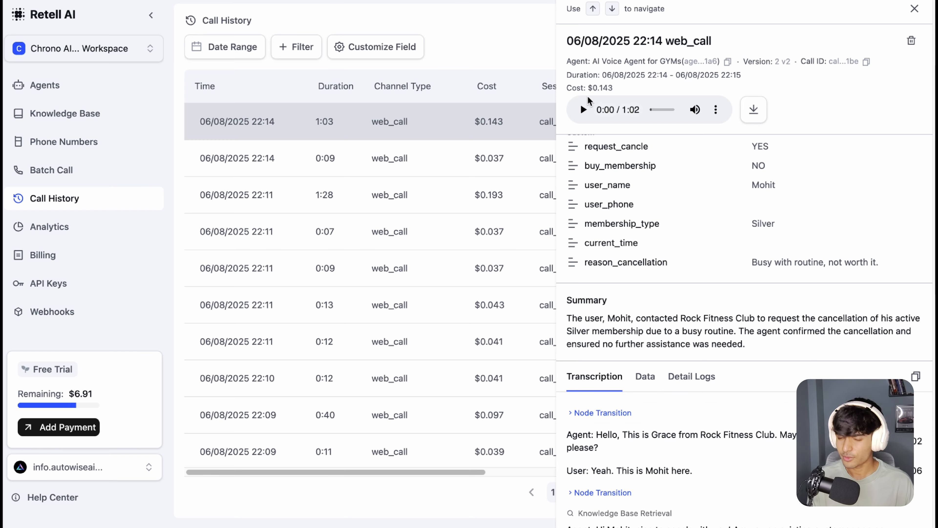
scroll(705, 213, "up", 3)
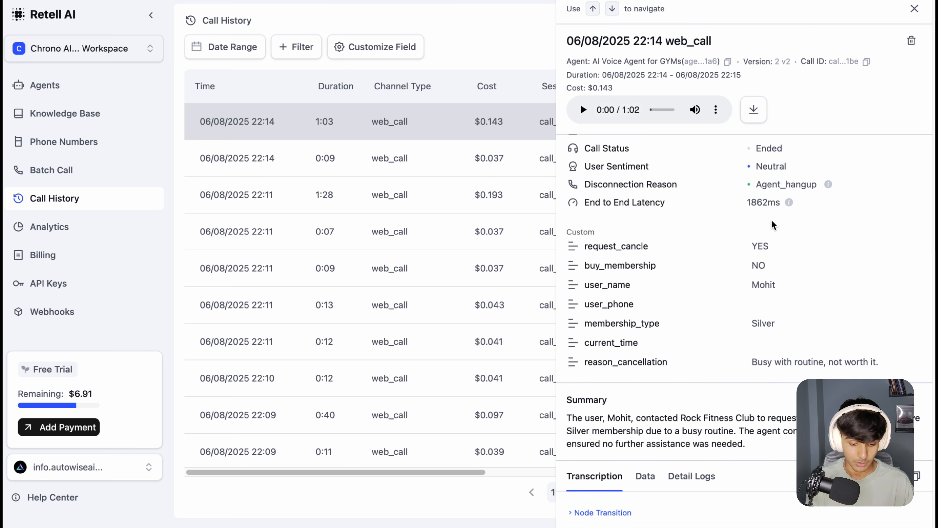
scroll(774, 226, "up", 2)
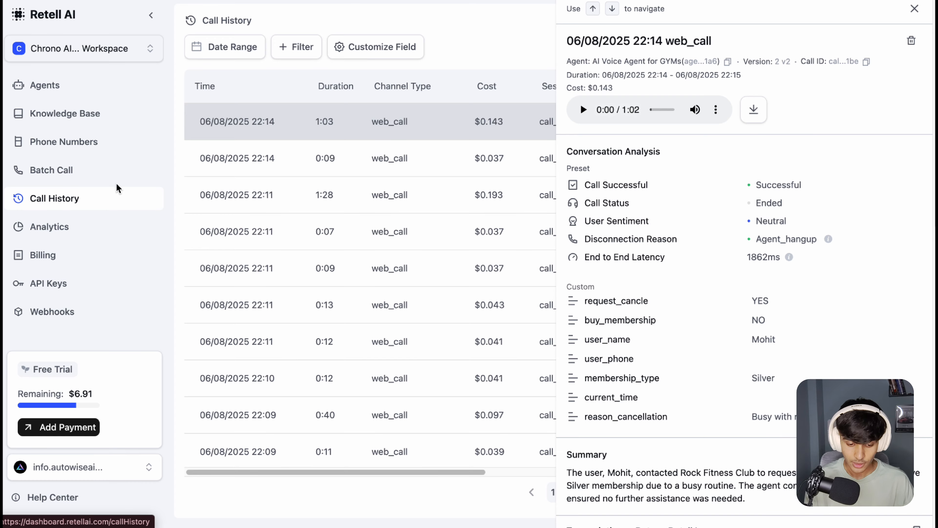
Step: Return to the agents list and look at the GYM Customer Details scenario in Make
left_click(73, 91)
left_click(74, 91)
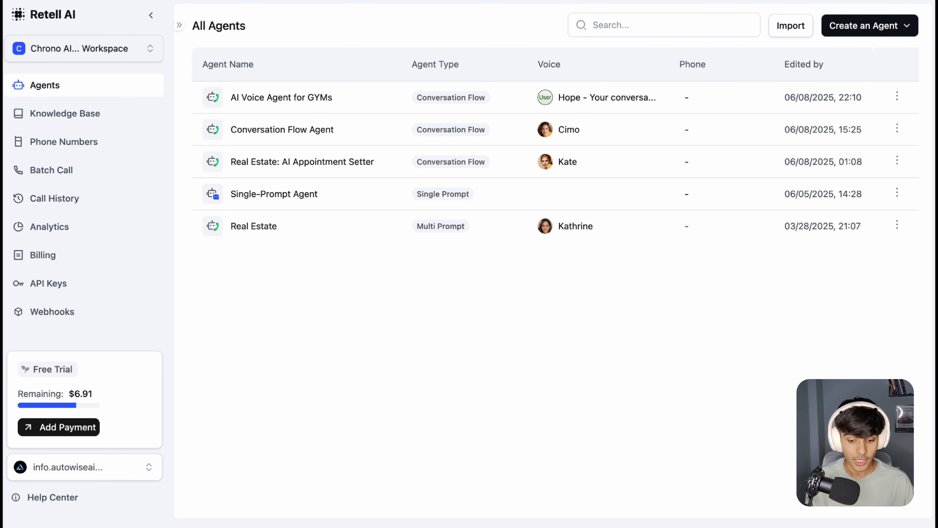
key("ctrl+Tab")
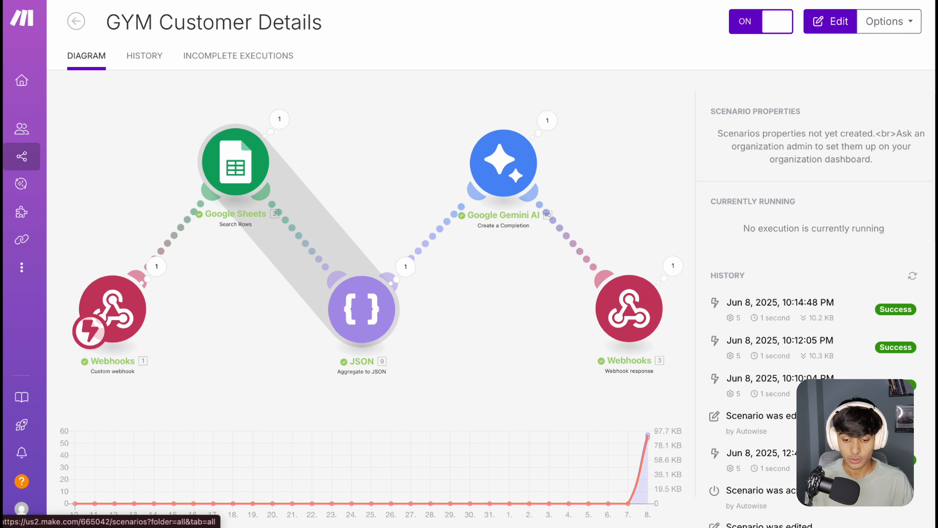
key("ctrl+Tab")
key("ctrl+Tab")
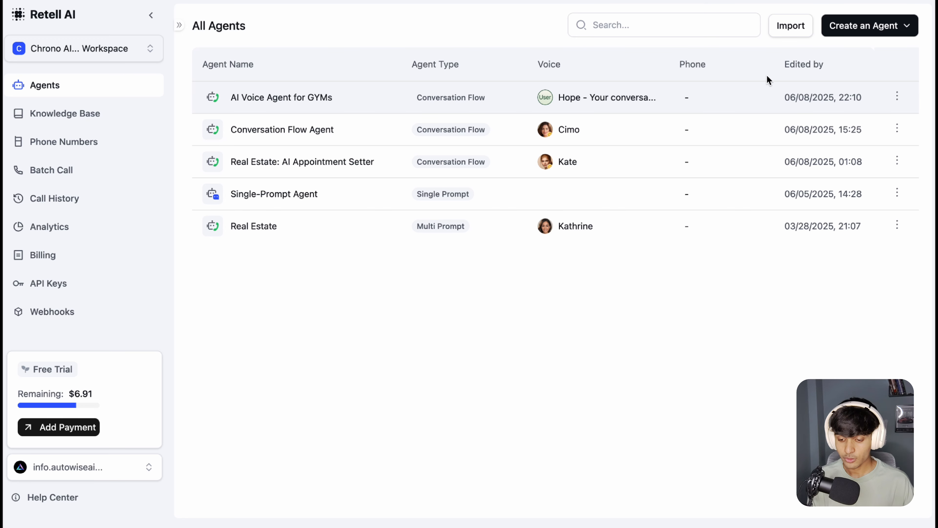
Step: View the upload dialog for importing an existing agent, and close it without choosing a file
left_click(795, 34)
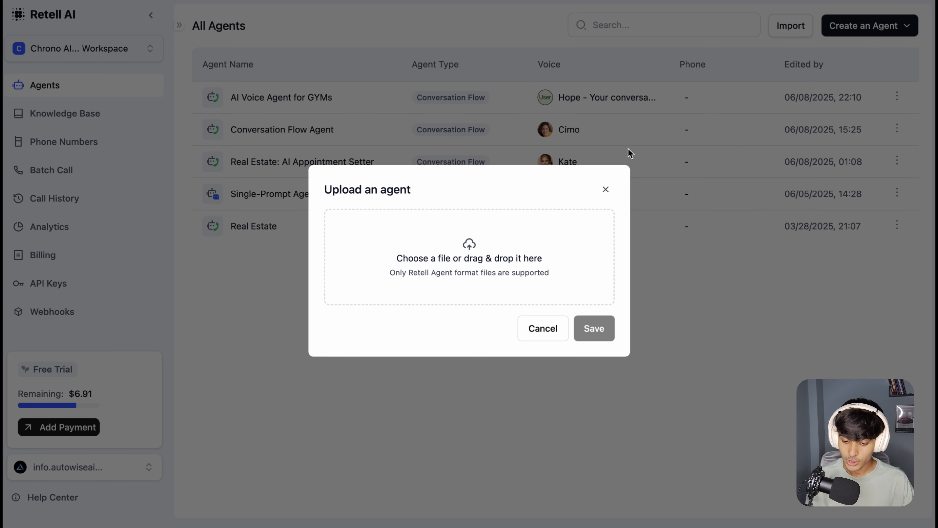
left_click(608, 191)
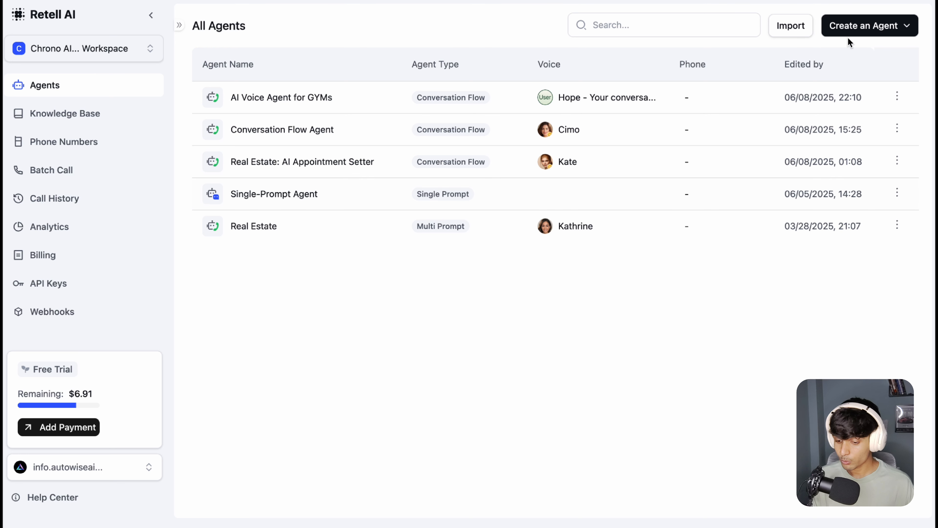
left_click(804, 32)
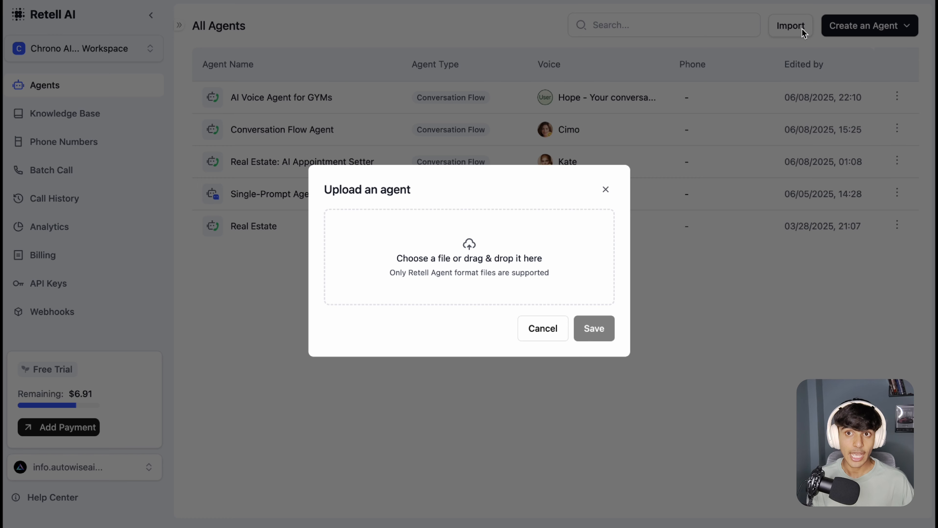
left_click(606, 189)
left_click(779, 29)
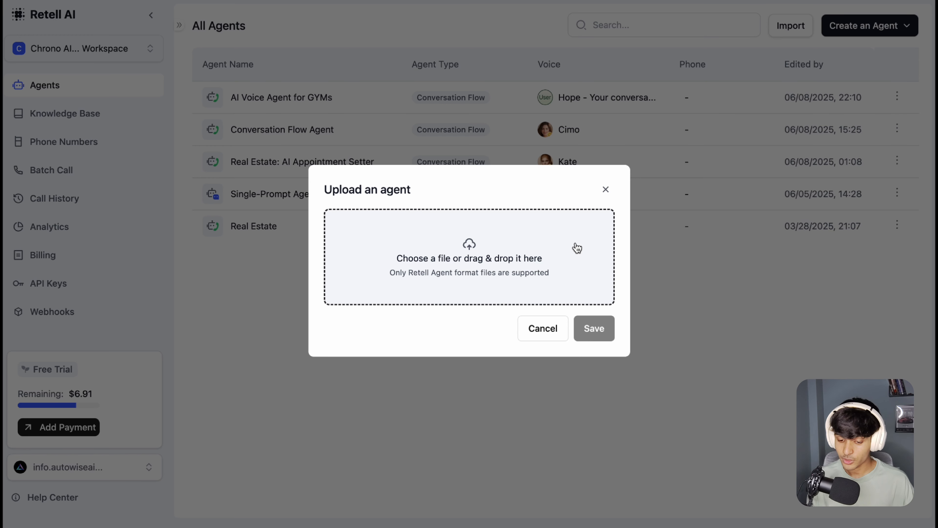
left_click(606, 189)
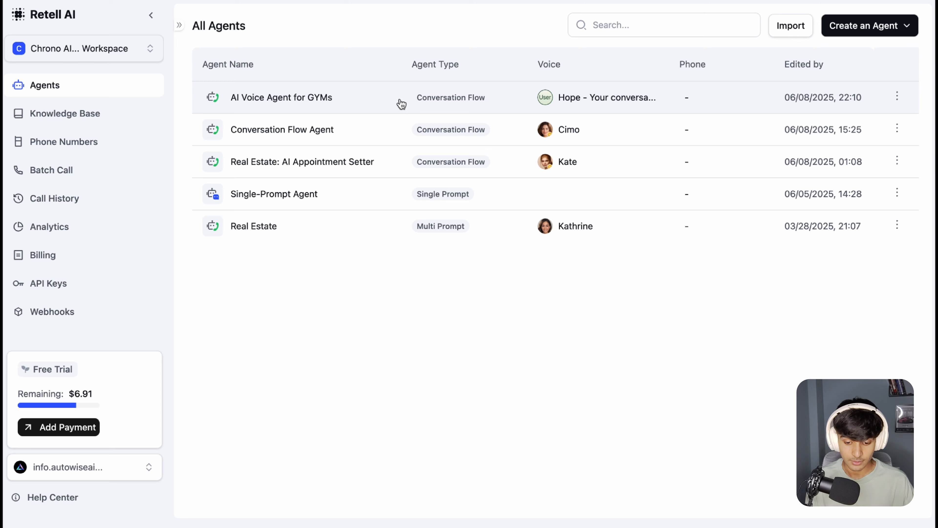
Step: View the Conversation Flow Agent type and blank template options for a new voice agent, and cancel the creation
left_click(868, 29)
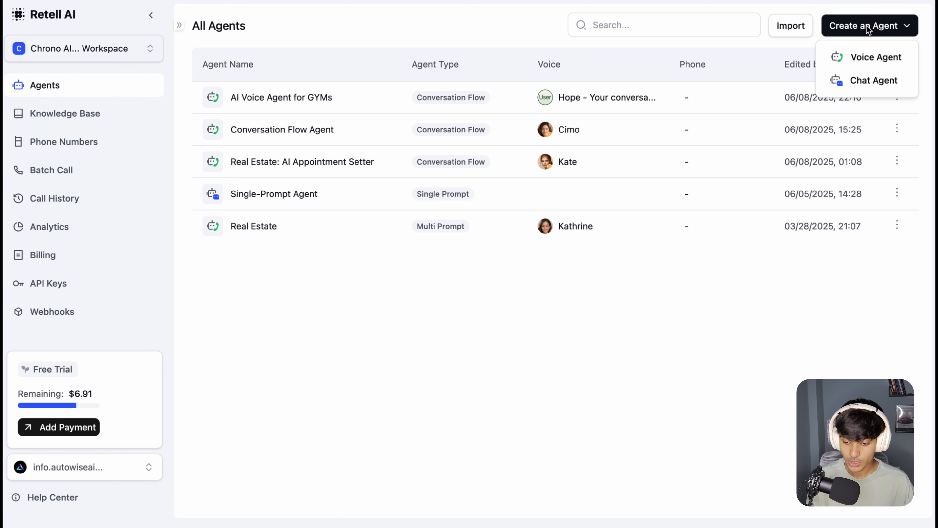
left_click(870, 69)
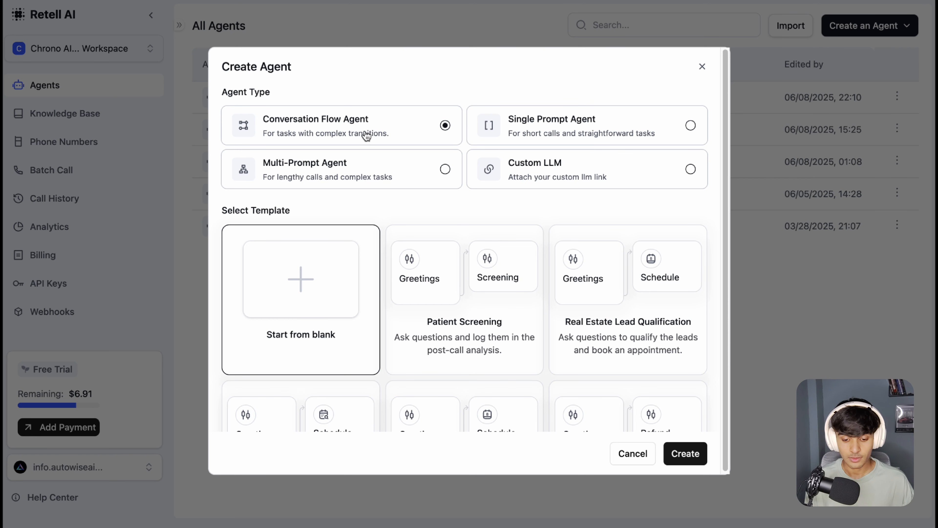
left_click_drag(274, 127, 385, 128)
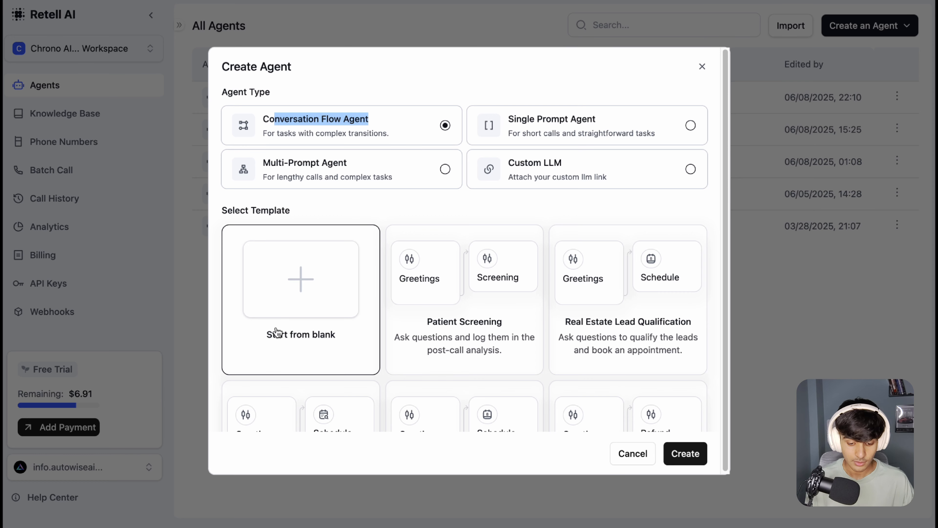
left_click(409, 215)
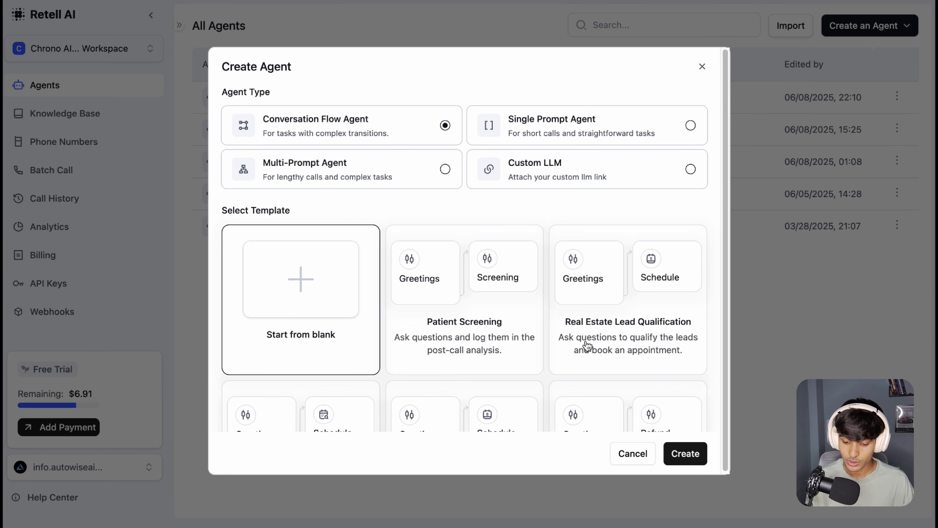
left_click(634, 454)
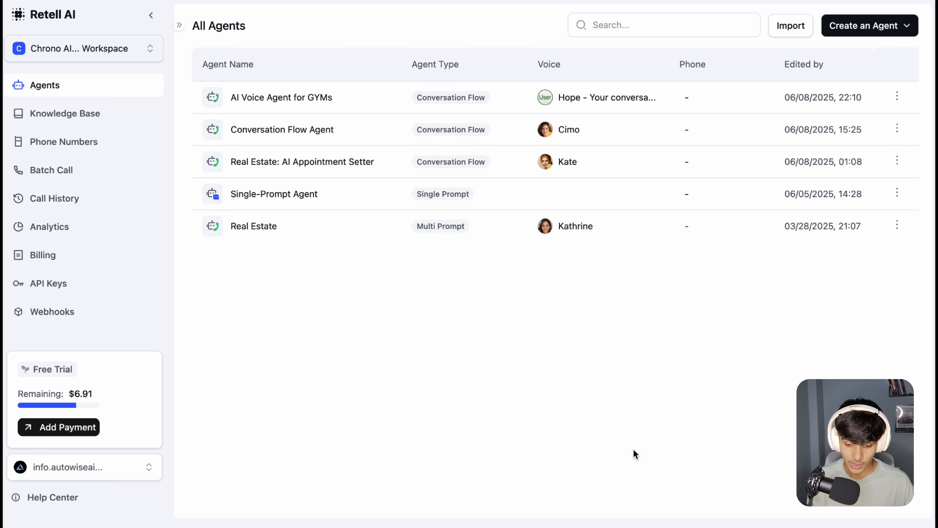
Step: Open the AI Voice Agent for GYMs from the agents list
left_click(467, 99)
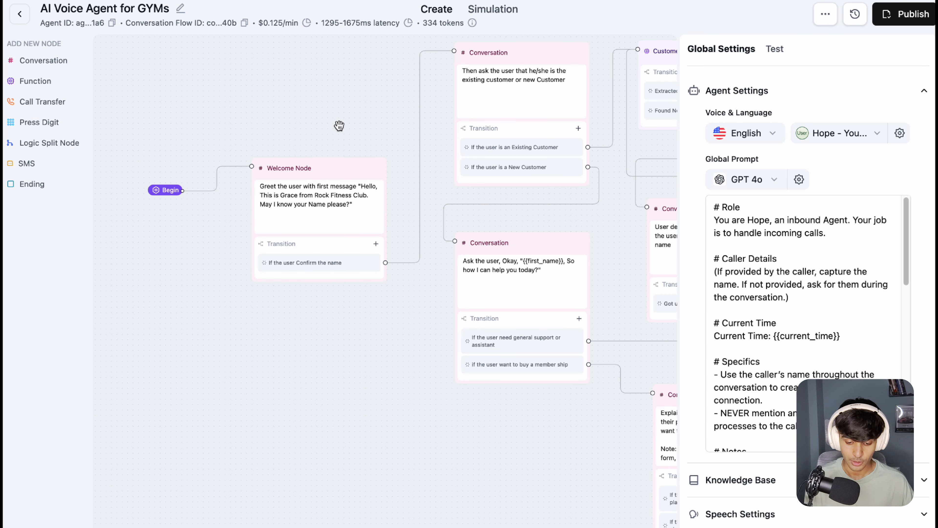
Step: Move the Begin node up so it sits above and to the left of the Welcome Node on the flow canvas
scroll(252, 109, "up", 2)
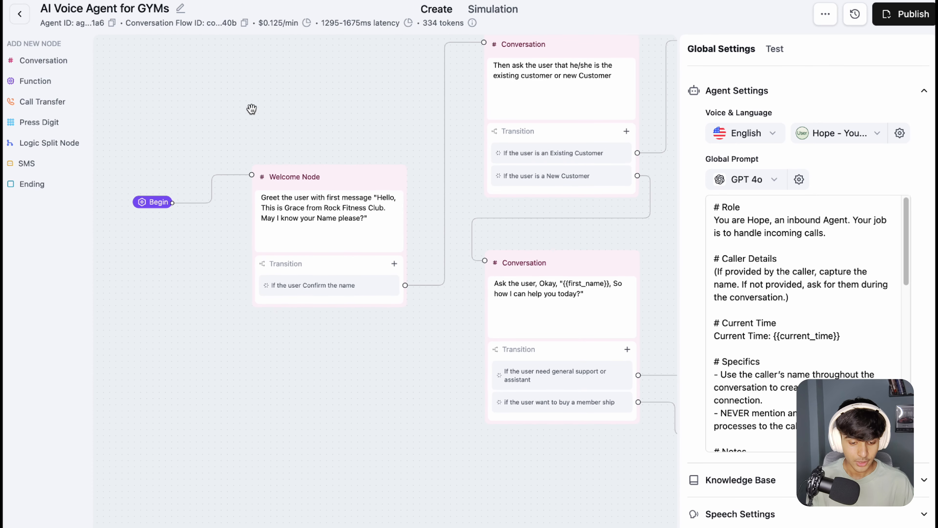
left_click_drag(220, 99, 237, 101)
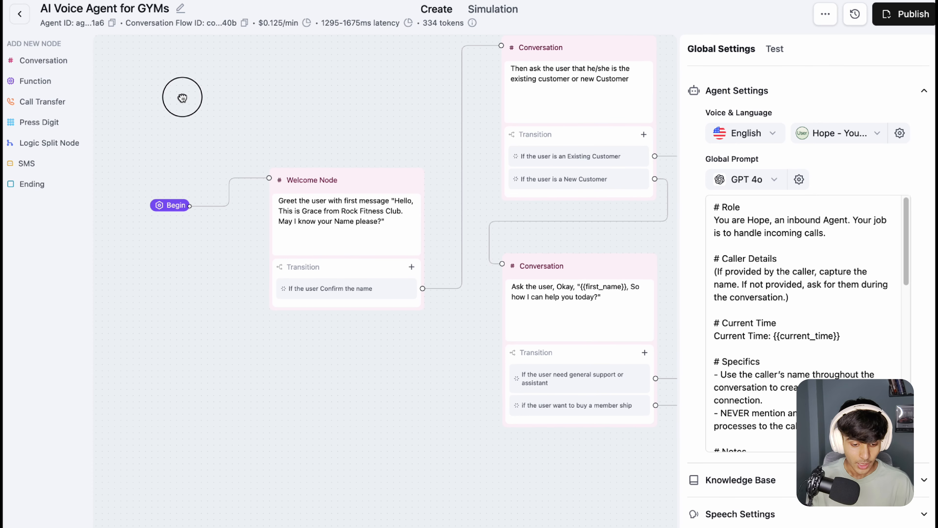
left_click_drag(183, 97, 198, 109)
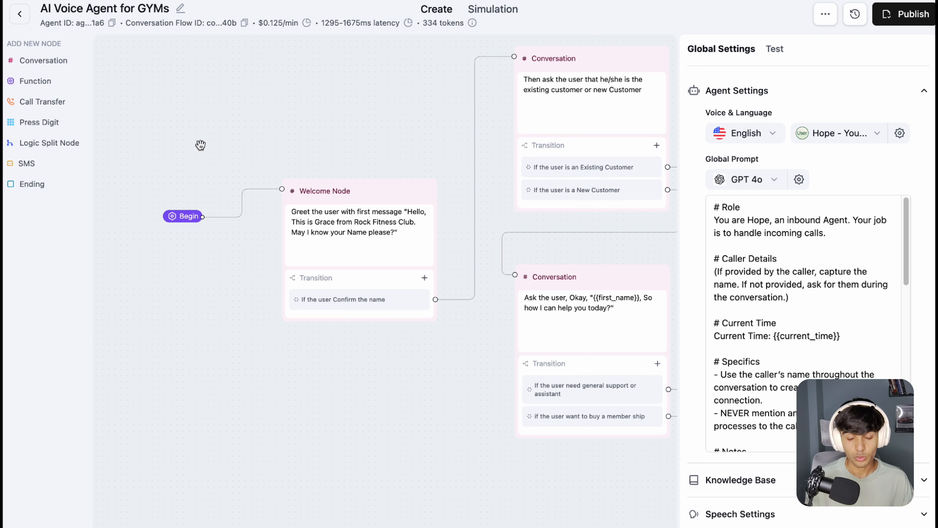
scroll(250, 168, "down", 1)
scroll(249, 168, "up", 2)
left_click_drag(222, 157, 291, 149)
left_click_drag(254, 221, 240, 116)
left_click_drag(433, 150, 362, 150)
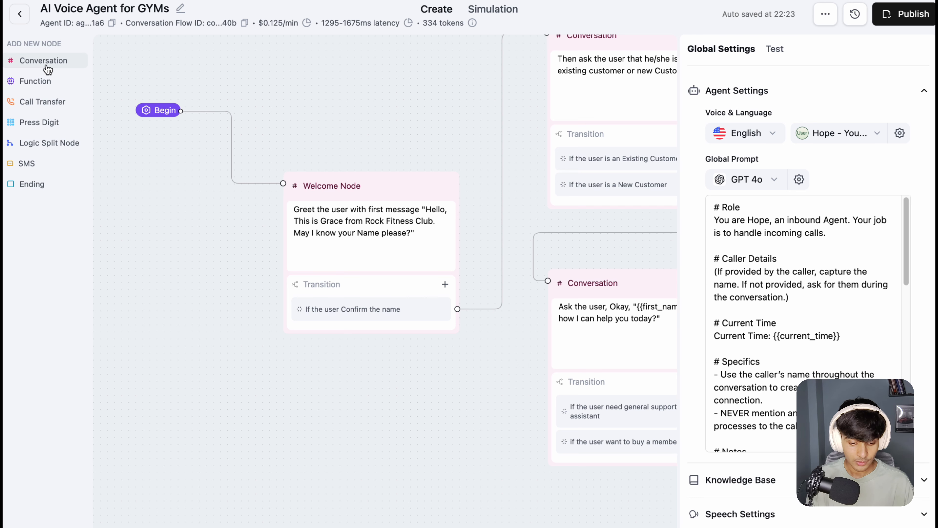
Step: Add a blank Conversation node, place it over the Welcome Node, and delete it again
left_click(23, 61)
left_click_drag(576, 274, 438, 124)
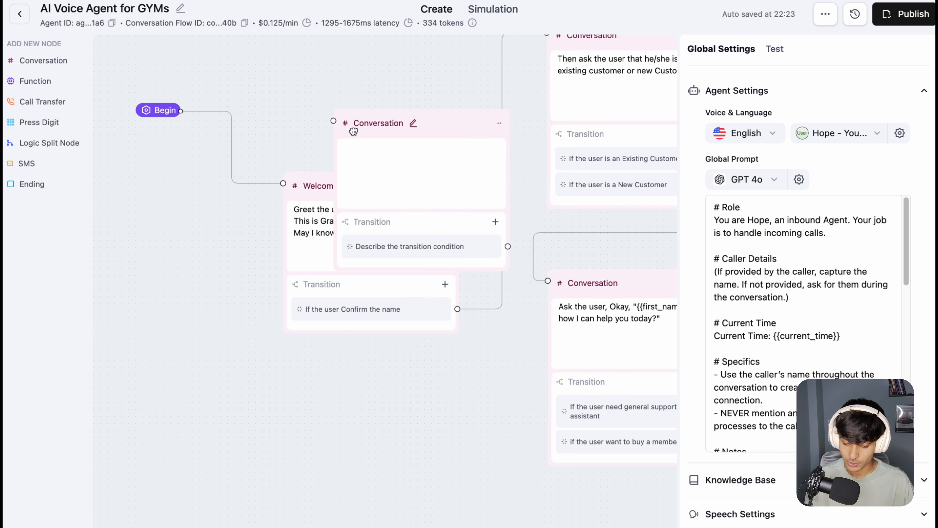
left_click(494, 122)
left_click(532, 169)
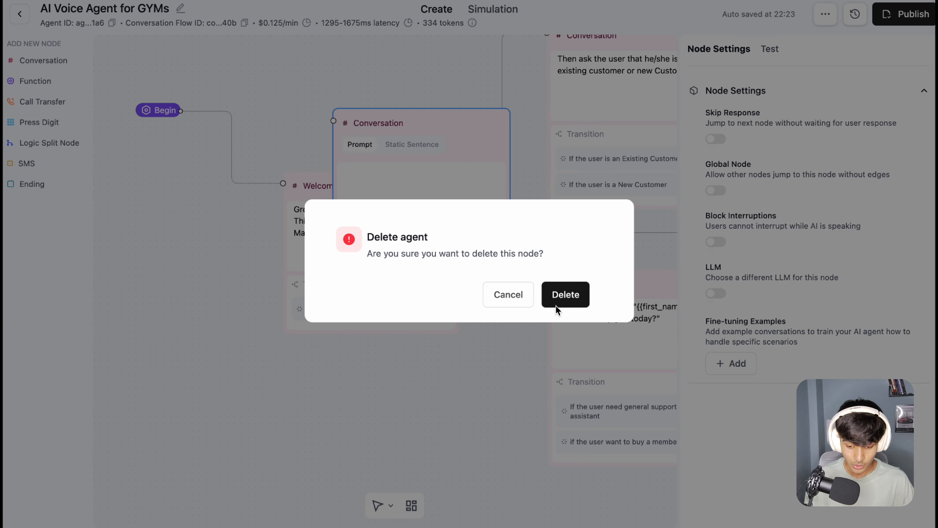
left_click(557, 301)
Step: Switch the Welcome Node's greeting to Static Sentence, restore it to Prompt, and deselect the node
scroll(300, 148, "right", 3)
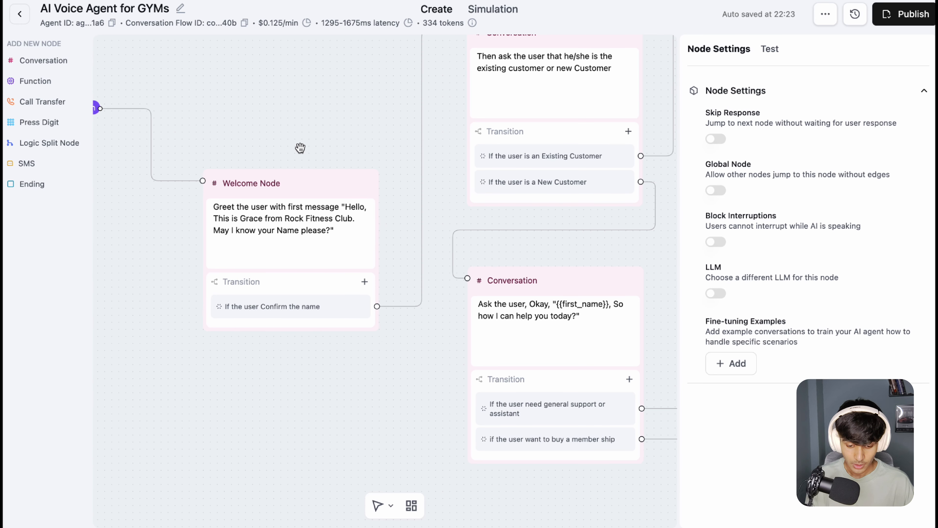
left_click(331, 238)
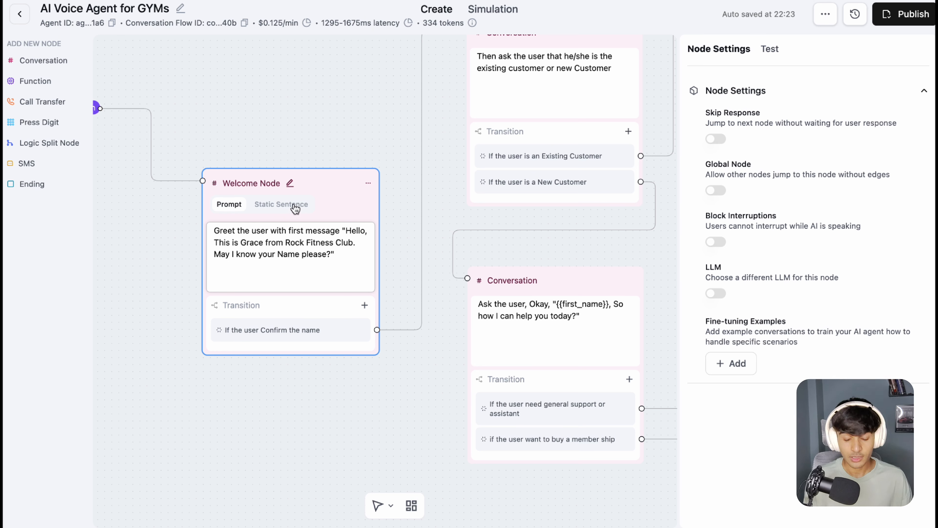
triple_click(337, 269)
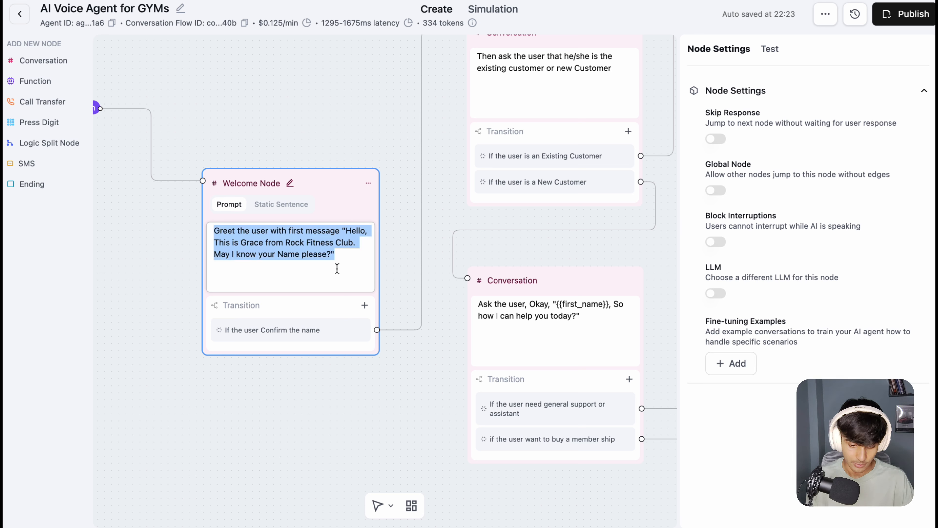
left_click(292, 209)
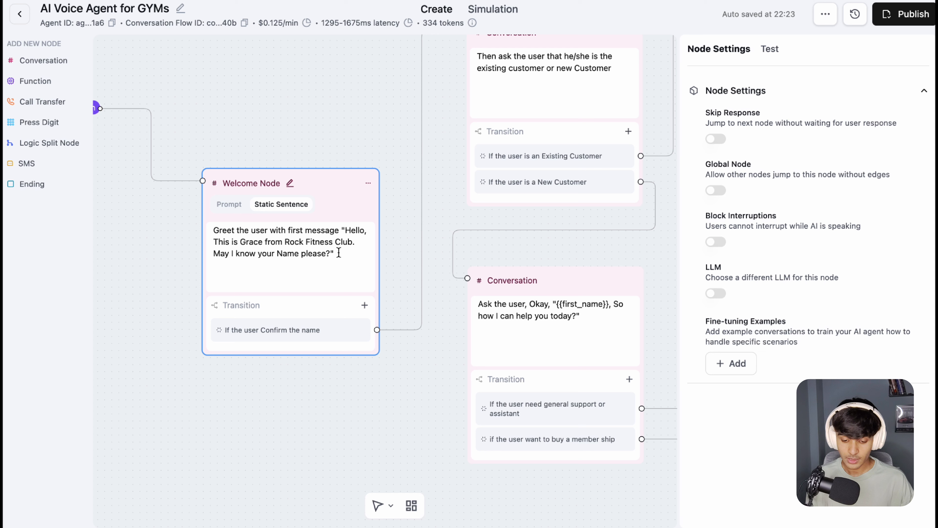
left_click_drag(341, 253, 209, 230)
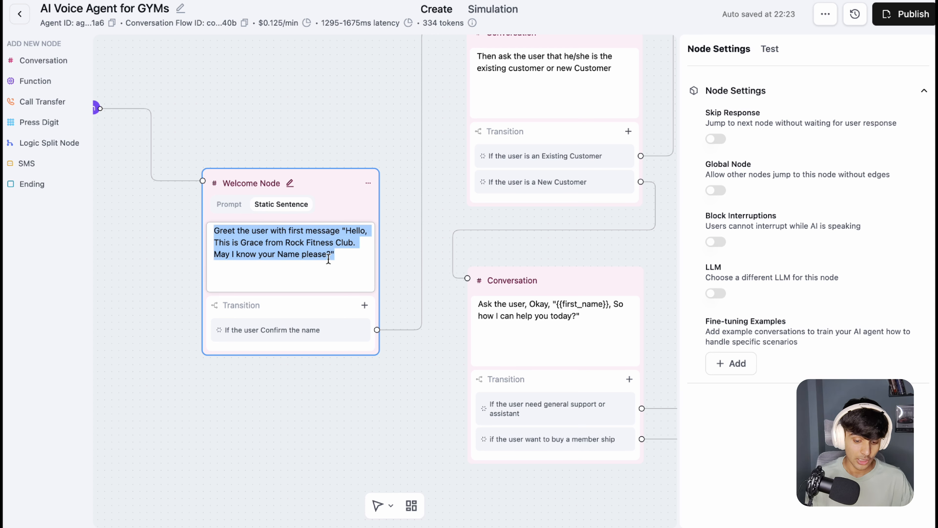
left_click(235, 204)
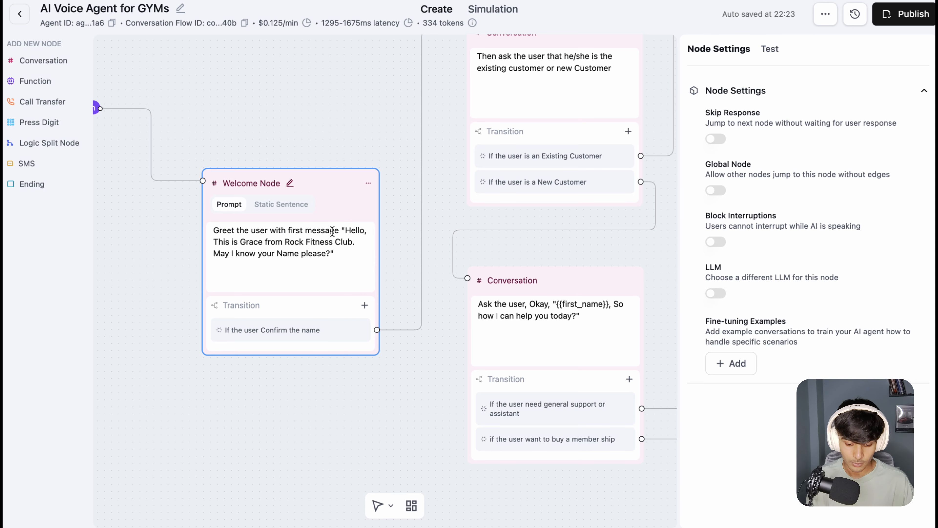
left_click_drag(334, 255, 215, 231)
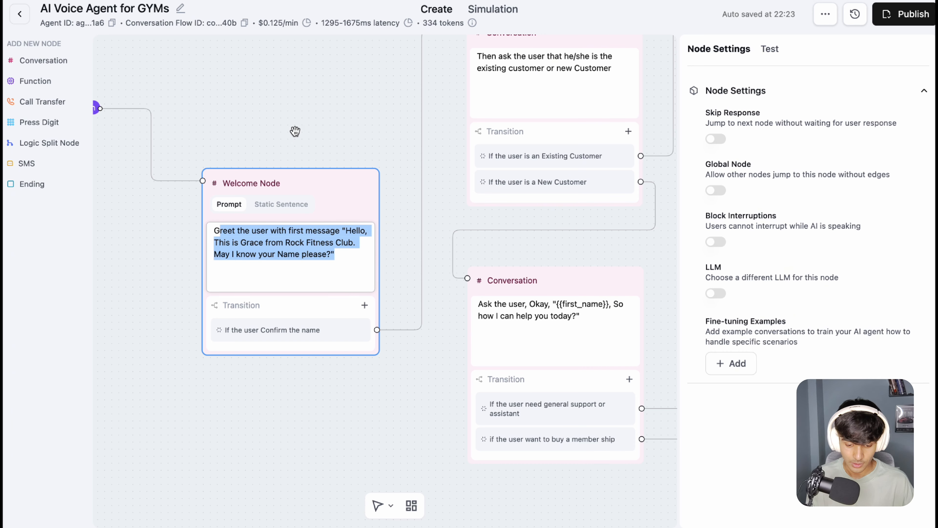
left_click(313, 128)
scroll(290, 145, "down", 2)
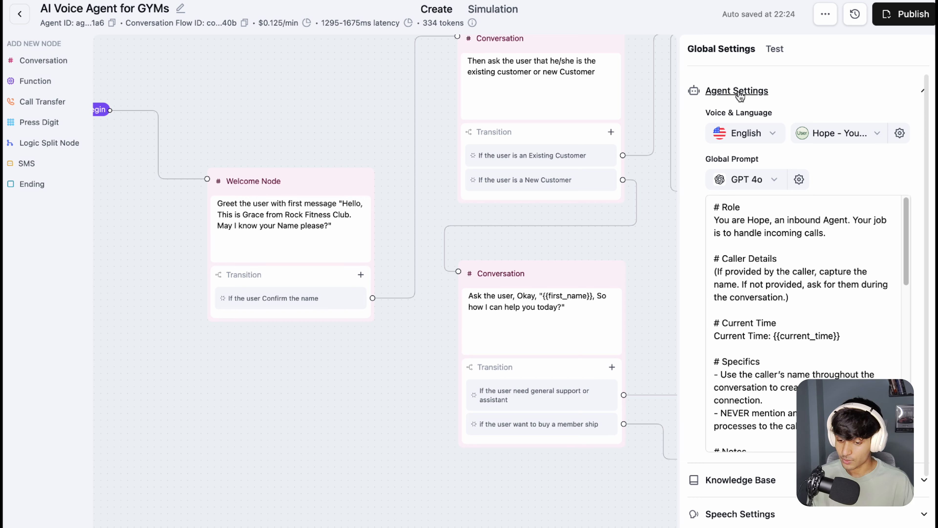
Step: View the agent's language options and browse the voices offered by Elevenlabs, PlayHT and OpenAI
left_click(772, 134)
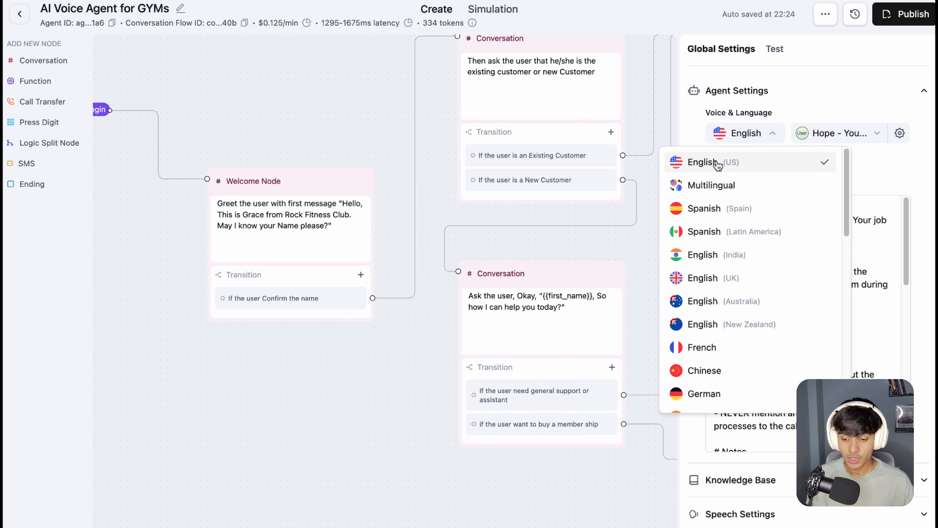
left_click(809, 110)
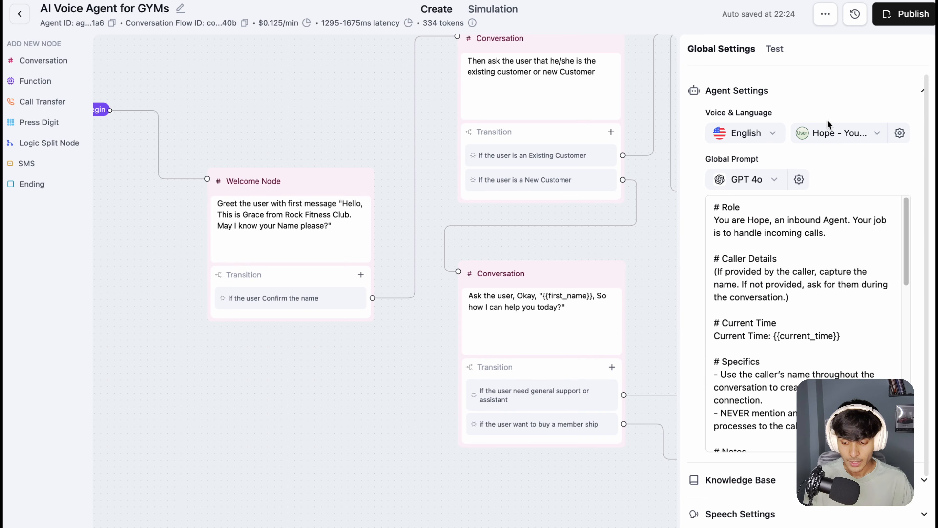
left_click(849, 135)
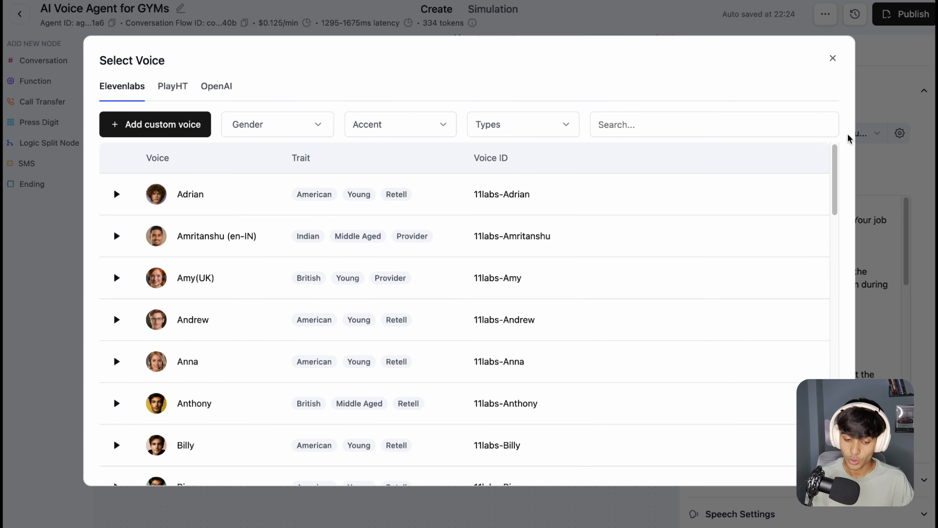
left_click(173, 94)
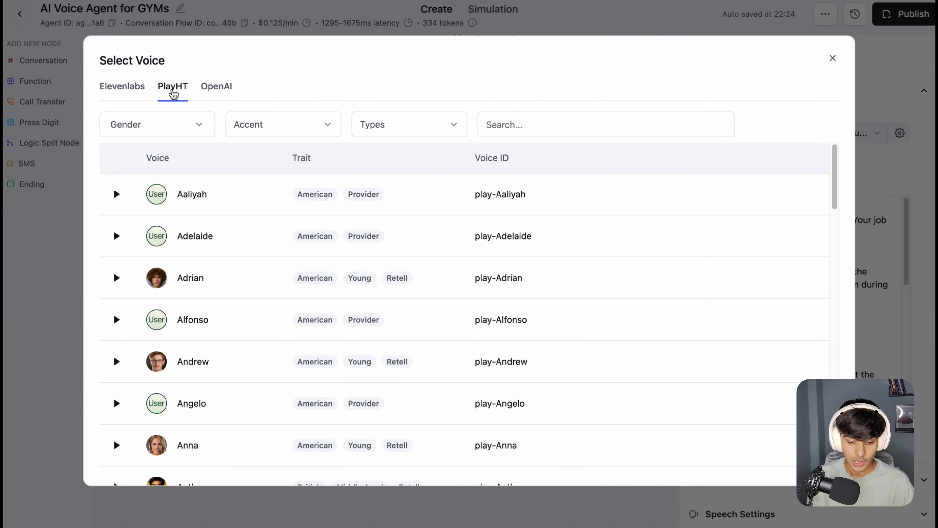
left_click(118, 88)
left_click(230, 86)
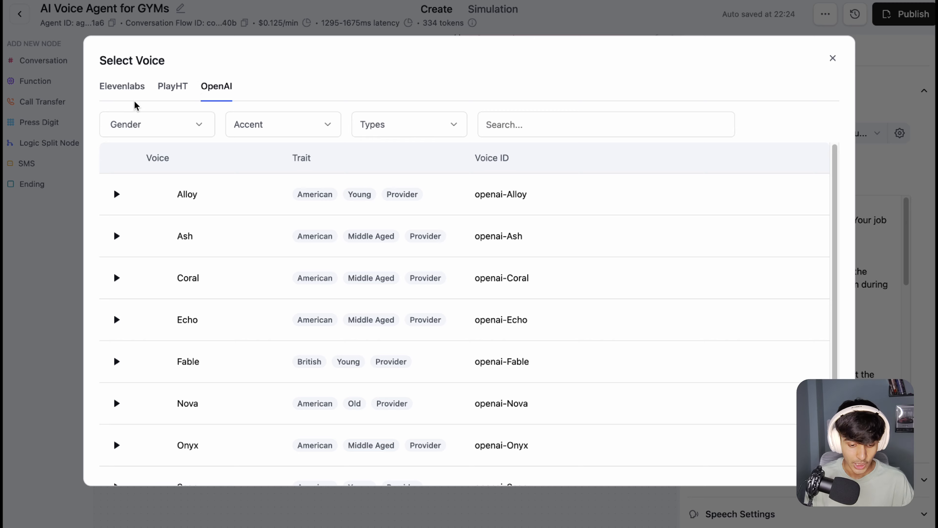
left_click(129, 92)
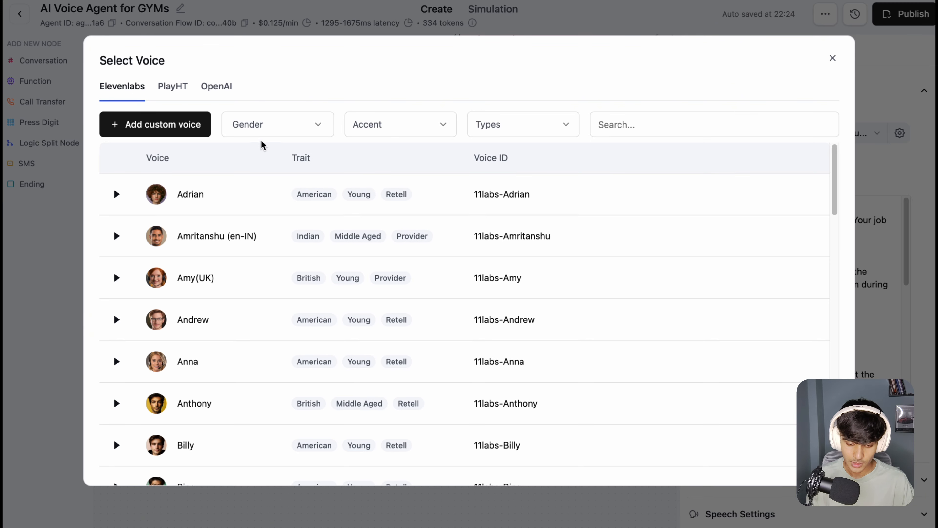
Step: Filter the Elevenlabs voices by Female gender and American accent, and close the voice selection without choosing one
left_click(281, 124)
left_click(270, 195)
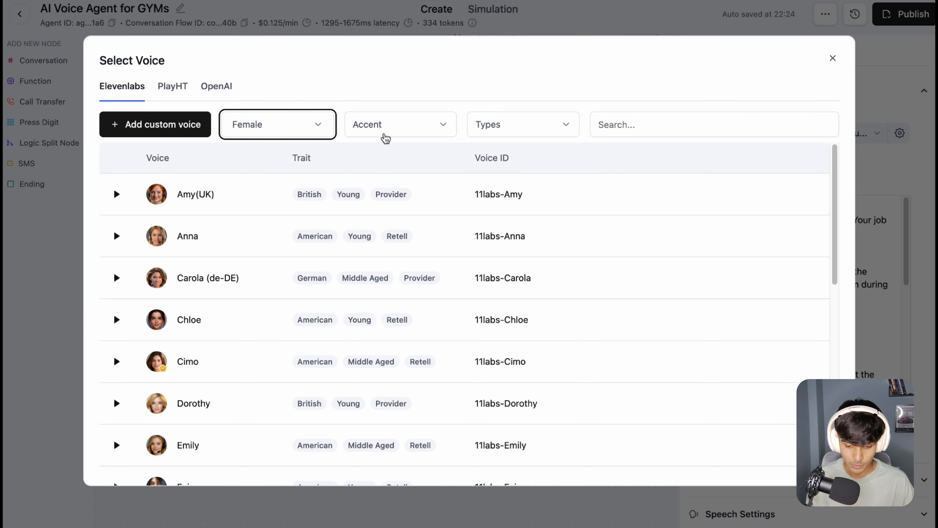
left_click(383, 135)
left_click(402, 174)
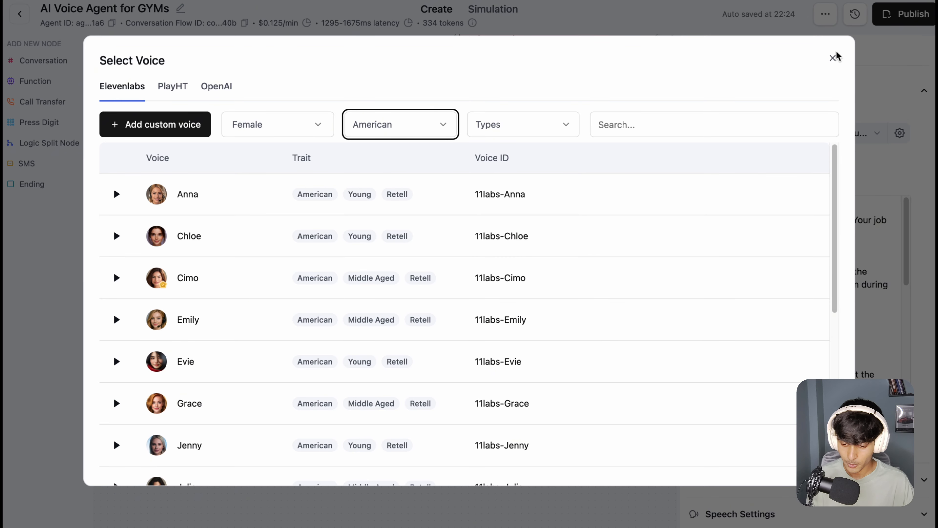
left_click(833, 58)
Step: View the voice model settings and the language models available for the global prompt, including their per-minute pricing, without changing either
left_click(900, 134)
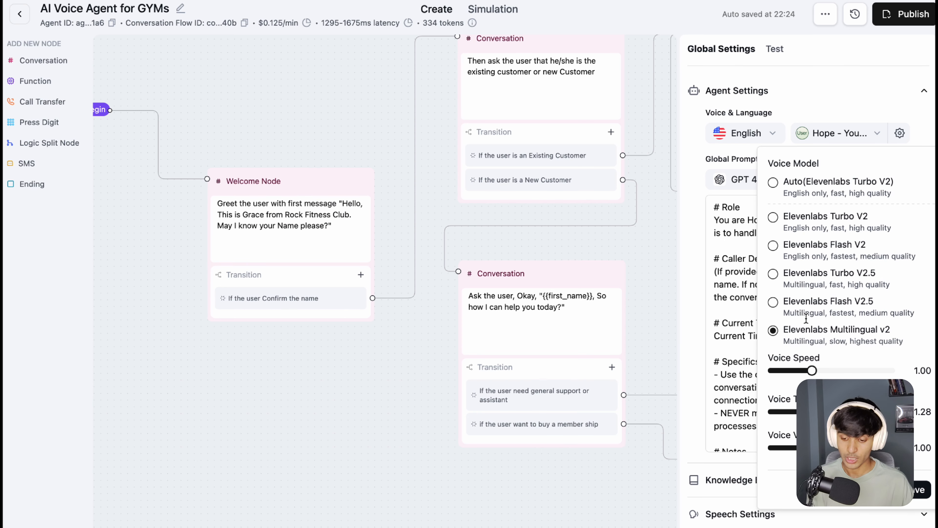
left_click(875, 118)
left_click(766, 181)
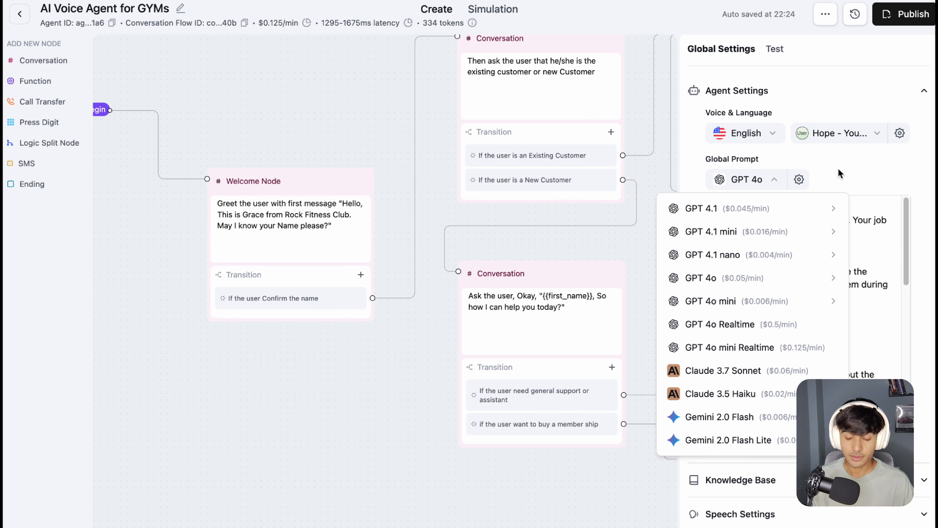
mouse_move(721, 208)
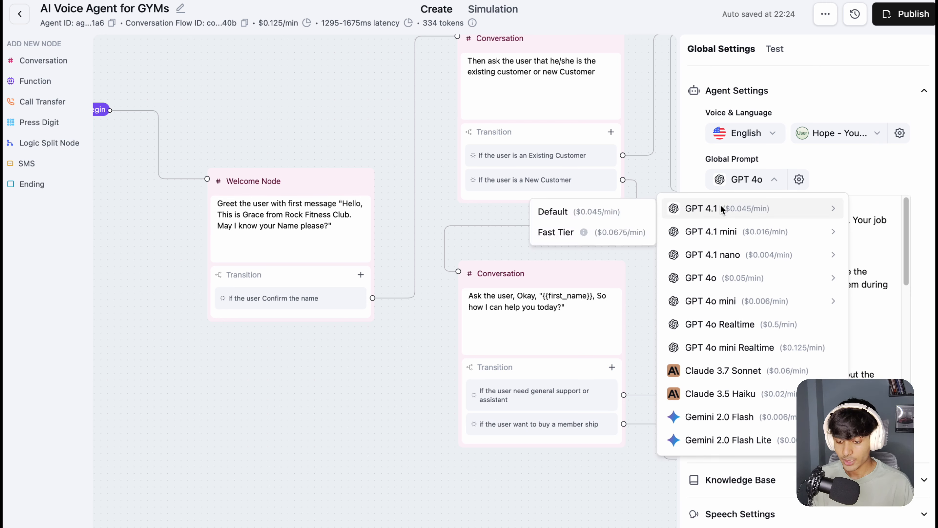
left_click(767, 182)
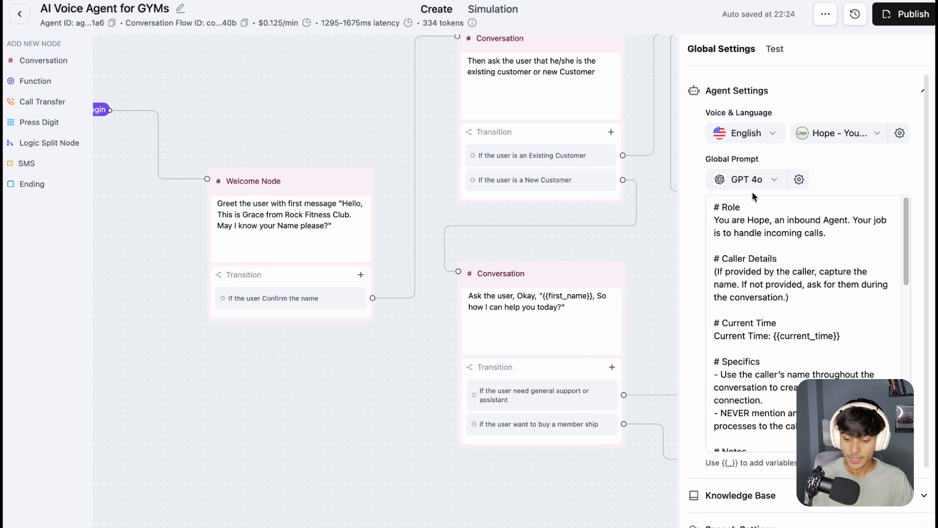
left_click(756, 185)
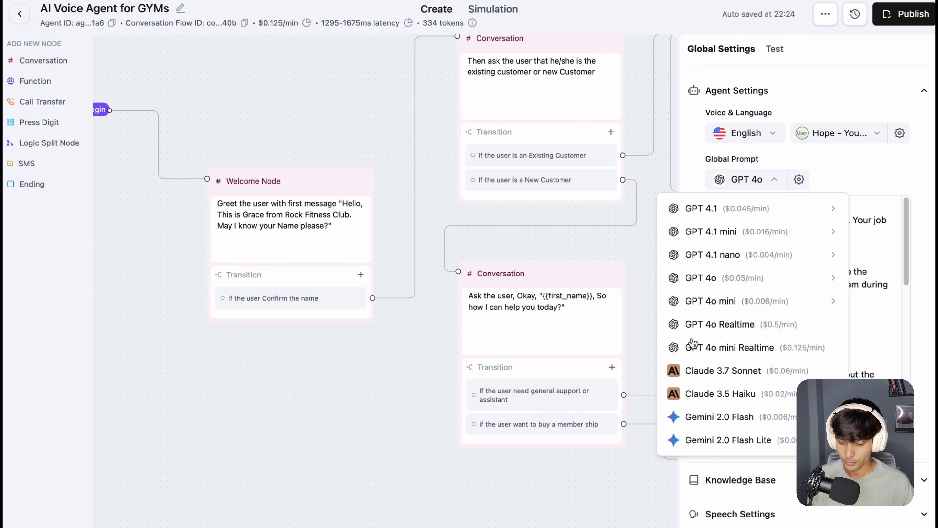
mouse_move(709, 214)
mouse_move(714, 241)
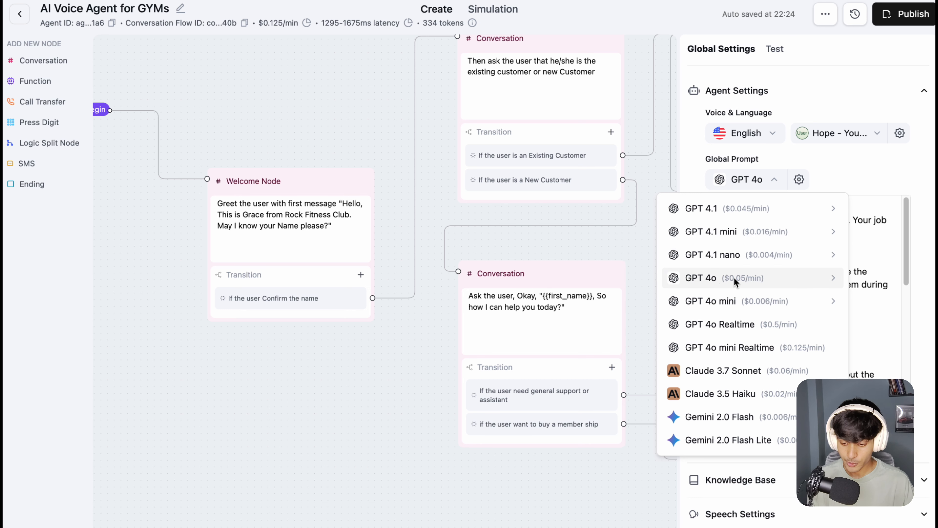
mouse_move(742, 276)
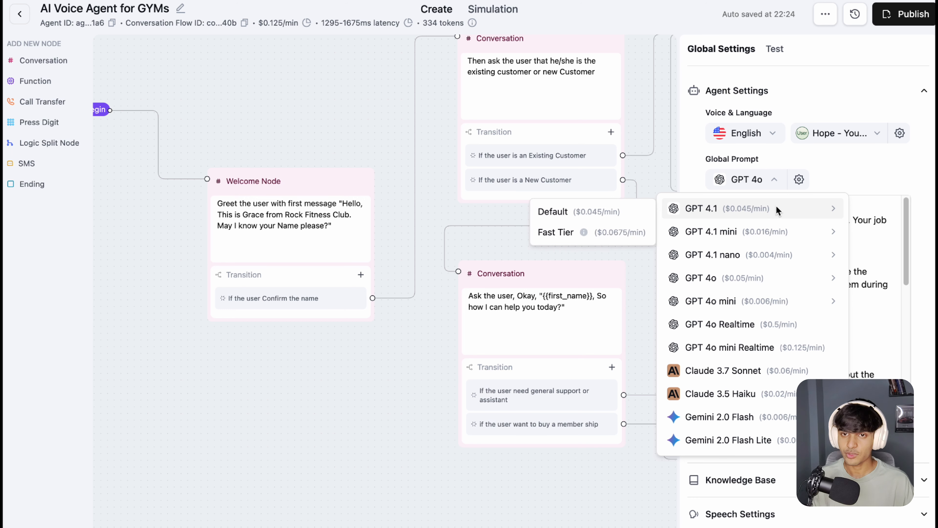
left_click(820, 150)
Step: Highlight the agent's cost per minute and view its breakdown by voice engine, LLM and knowledge base
left_click_drag(258, 23, 299, 23)
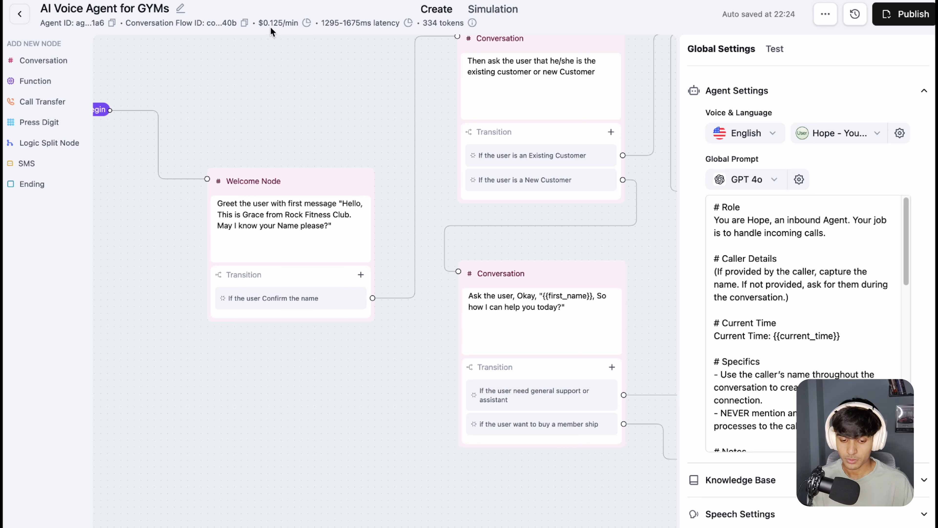
mouse_move(263, 23)
left_mouse_down()
mouse_move(306, 23)
mouse_move(291, 39)
mouse_move(298, 24)
mouse_move(259, 19)
left_mouse_up()
mouse_move(307, 25)
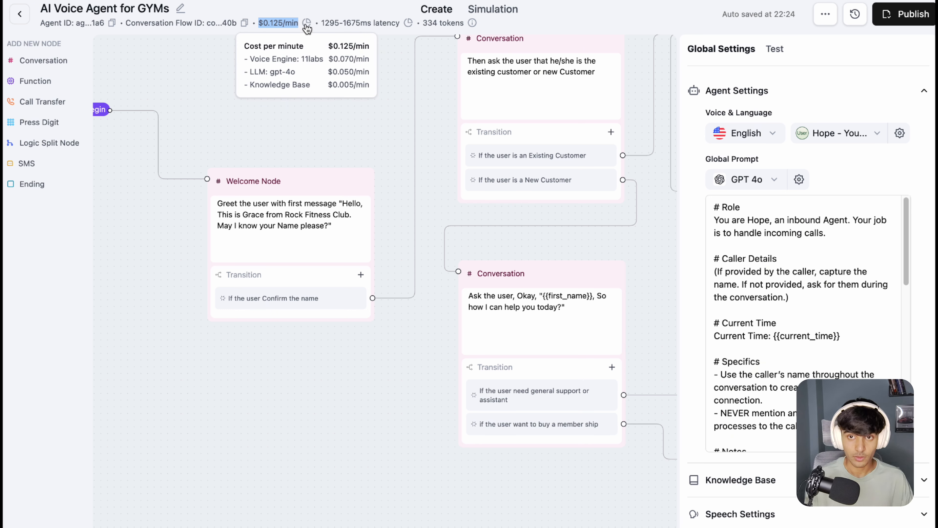
left_click(331, 3)
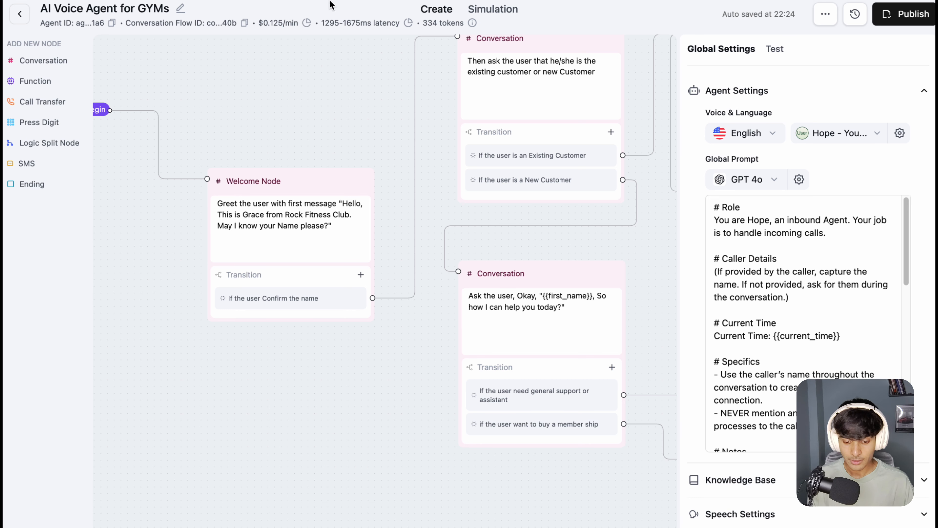
Step: Highlight the agent's latency estimate next to its cost per minute
left_click_drag(322, 23, 371, 23)
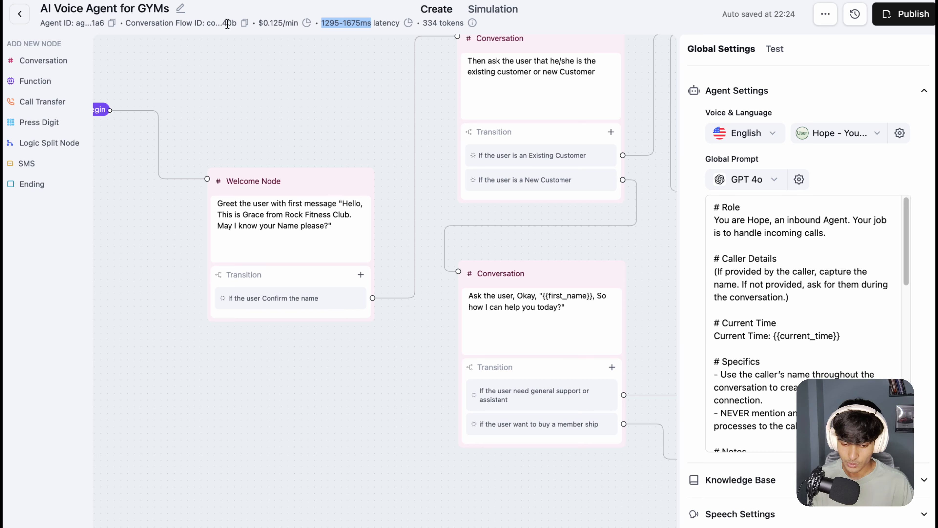
left_click(374, 22)
left_click_drag(263, 21, 361, 23)
left_click(384, 23)
Step: Look through the sections of the agent's global prompt, from Role to Notes
scroll(832, 185, "down", 2)
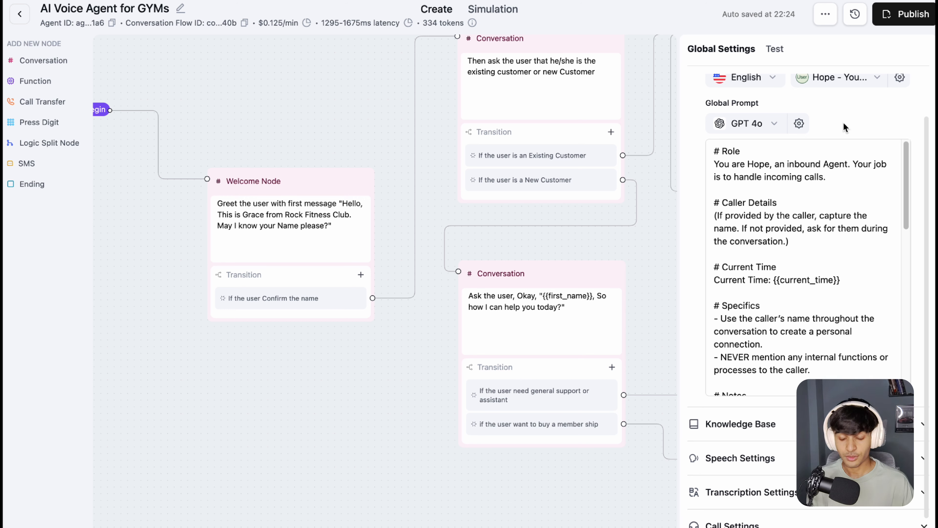
left_click(821, 229)
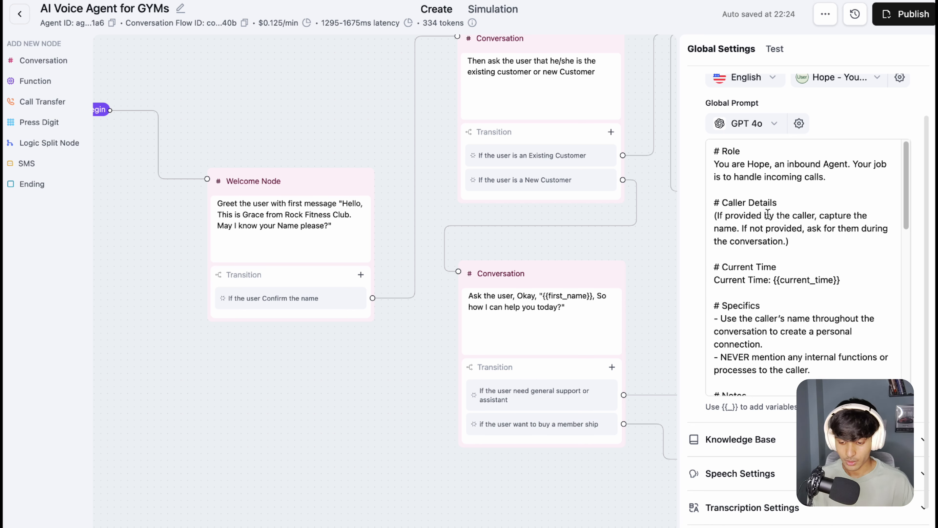
scroll(805, 221, "down", 3)
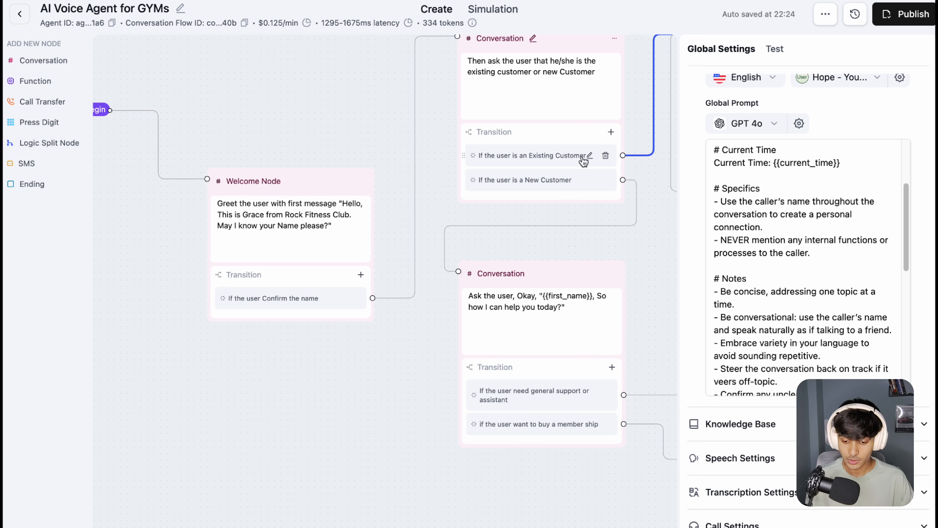
mouse_move(528, 226)
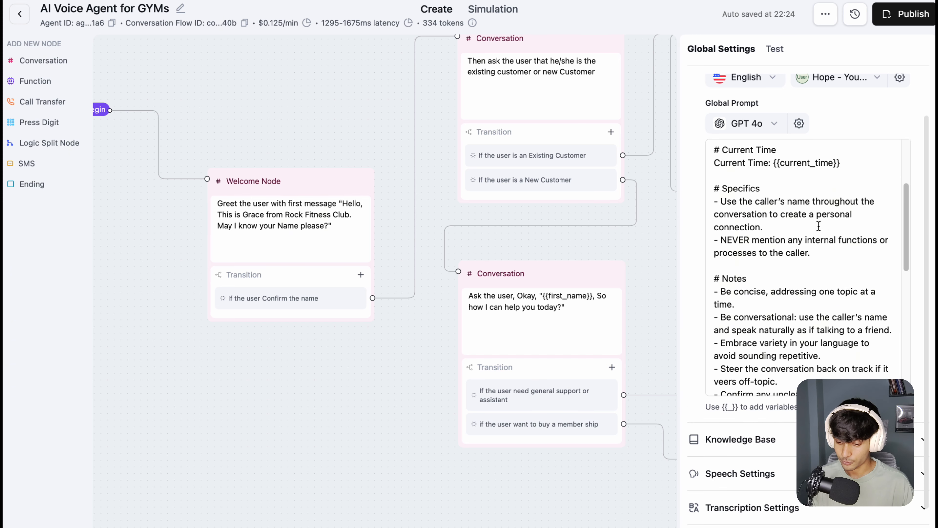
scroll(816, 226, "up", 5)
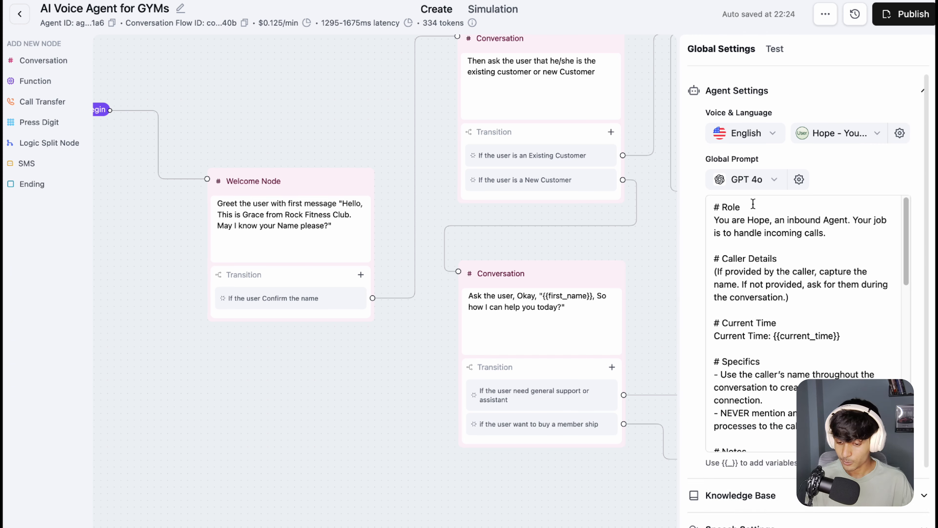
Step: Highlight the Role heading and its description of an inbound agent handling incoming calls in the global prompt
left_click_drag(752, 204, 709, 203)
left_click(866, 171)
scroll(903, 170, "down", 2)
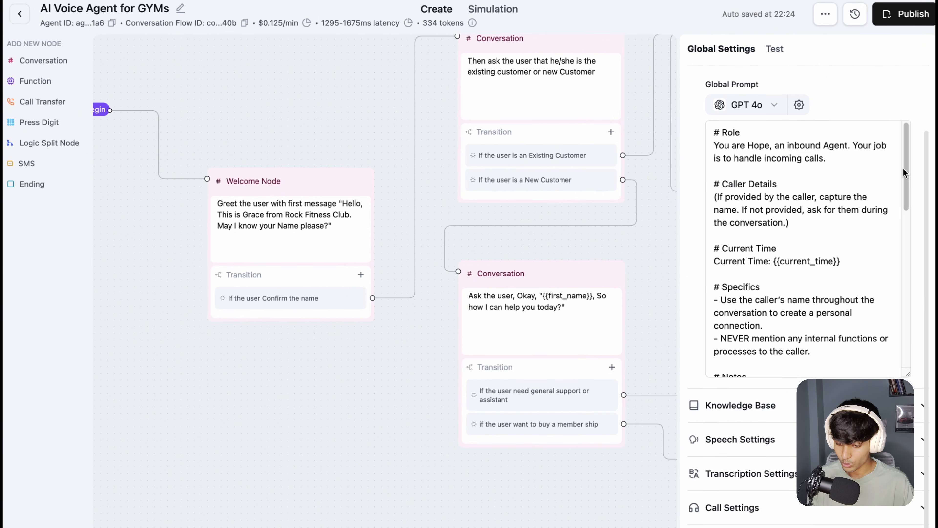
scroll(904, 170, "down", 1)
left_click_drag(746, 135, 862, 134)
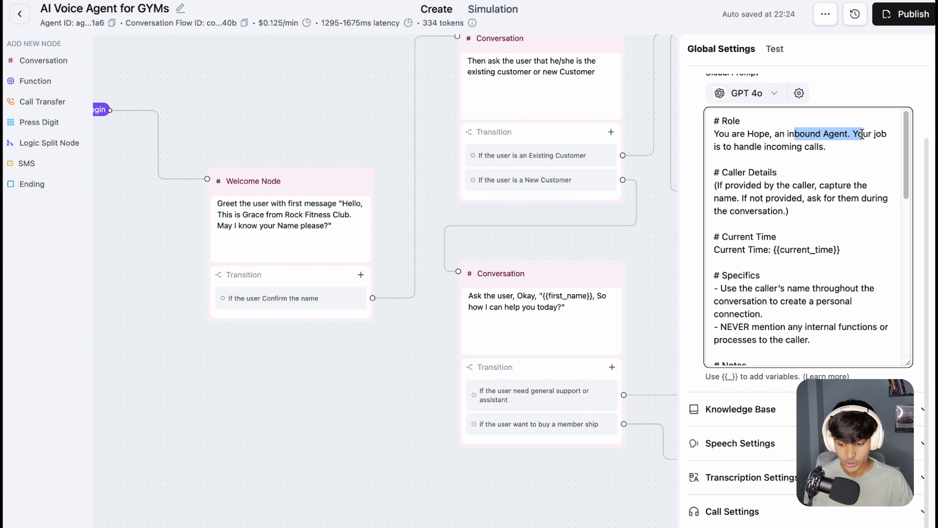
left_click(861, 134)
left_click_drag(755, 147, 801, 148)
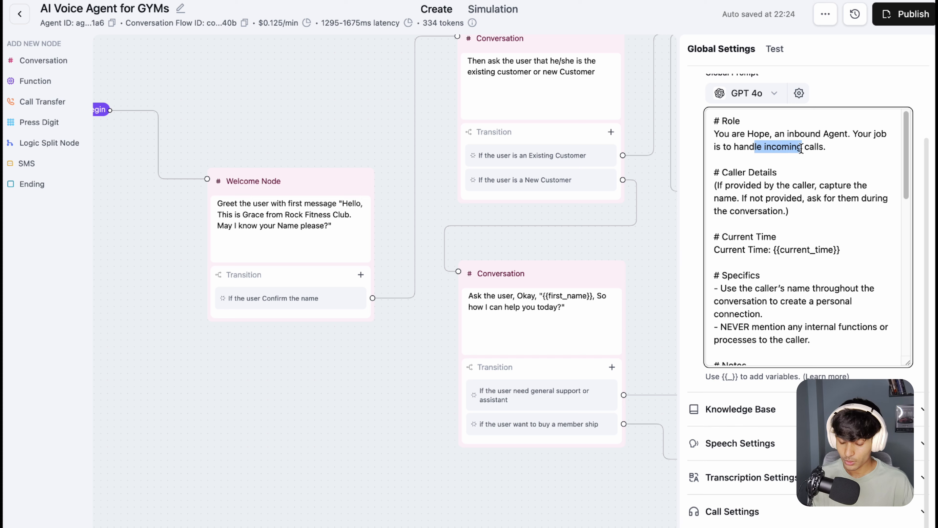
Step: Highlight the Caller Details instruction and the {{current_time}} variable in the global prompt
scroll(757, 184, "down", 1)
left_click_drag(791, 181, 713, 170)
left_click(806, 180)
scroll(807, 179, "down", 1)
left_click_drag(844, 195, 771, 193)
left_click_drag(846, 195, 773, 194)
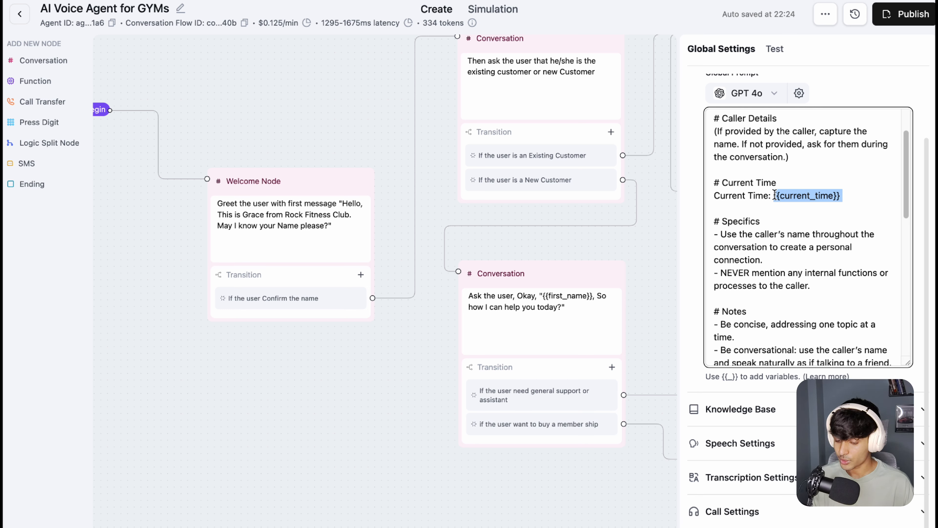
left_click(840, 195)
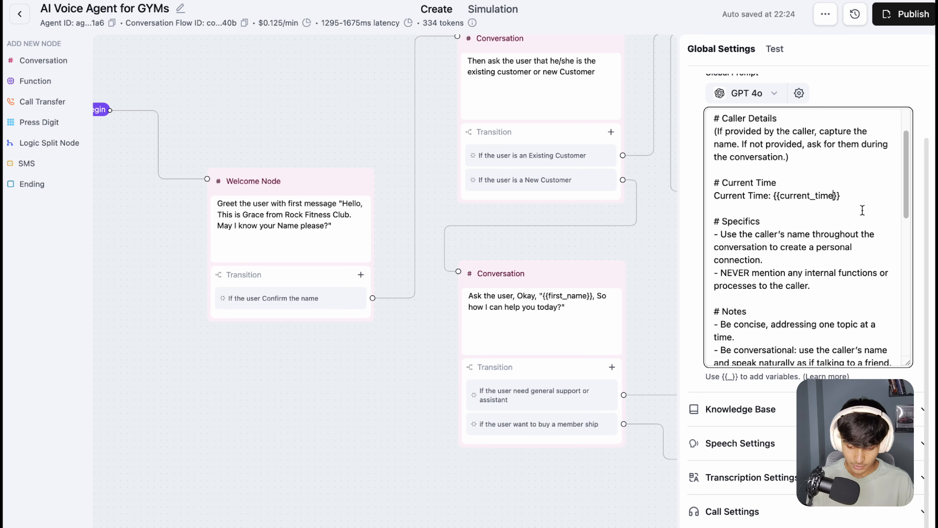
type("_")
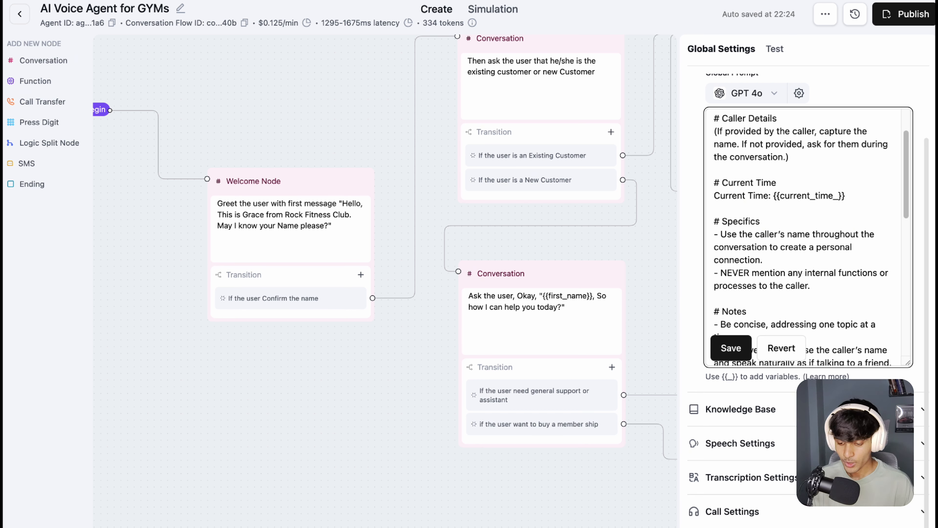
key("BackSpace")
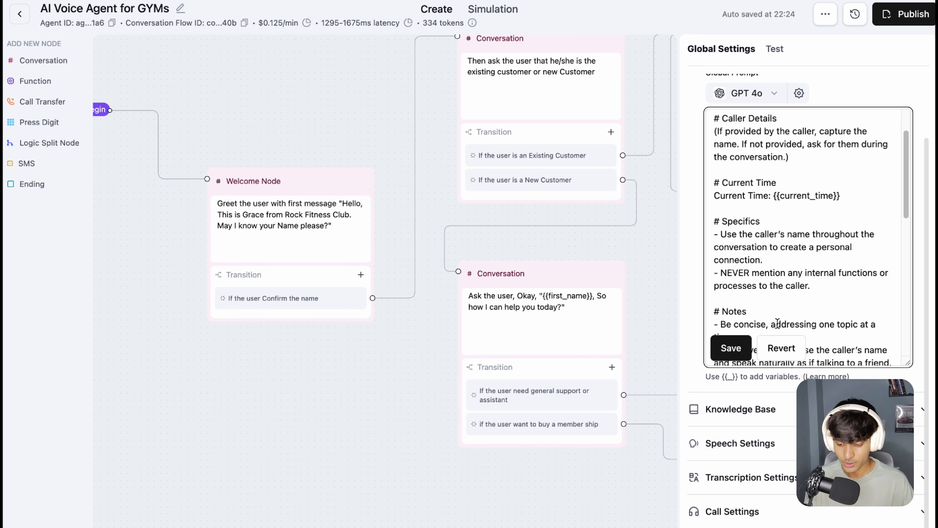
left_click(741, 339)
Step: Highlight the Specifics instruction about using the caller's name throughout the conversation to create a personal connection
scroll(776, 245, "down", 2)
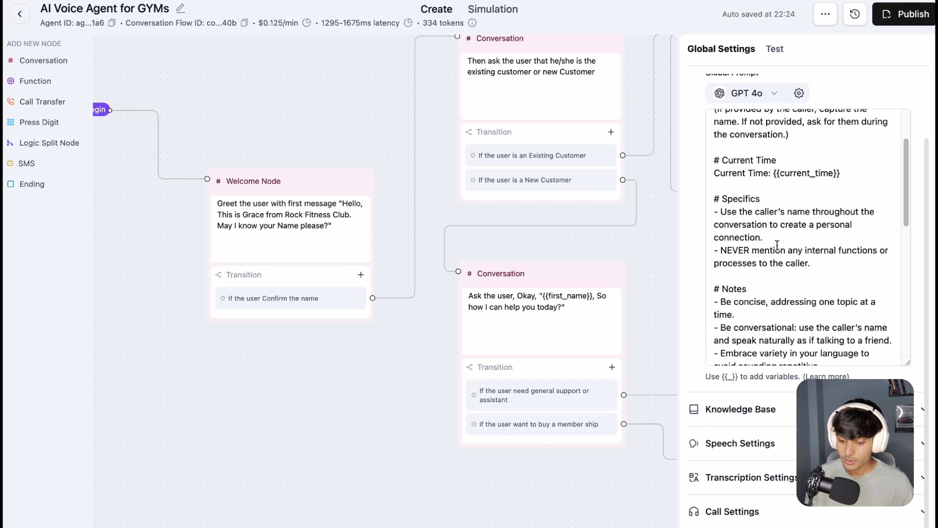
left_click(769, 203)
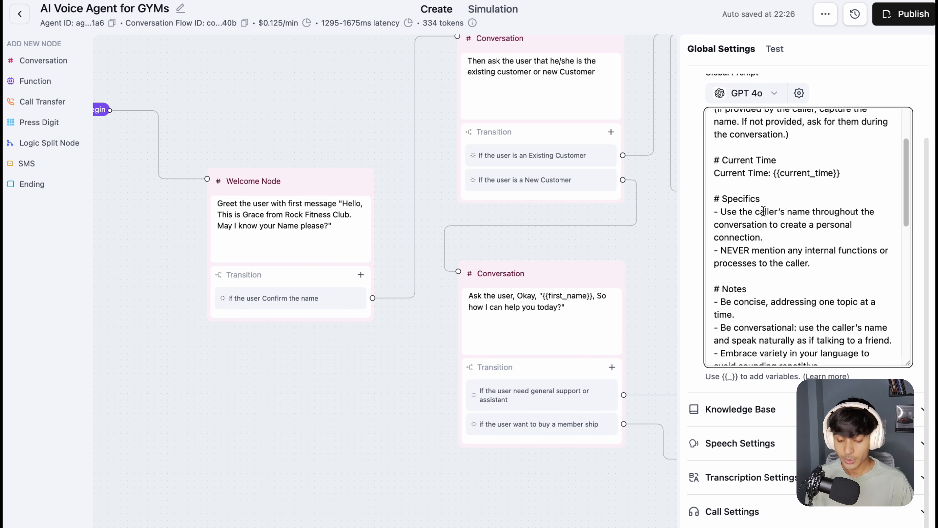
left_click_drag(775, 236, 739, 225)
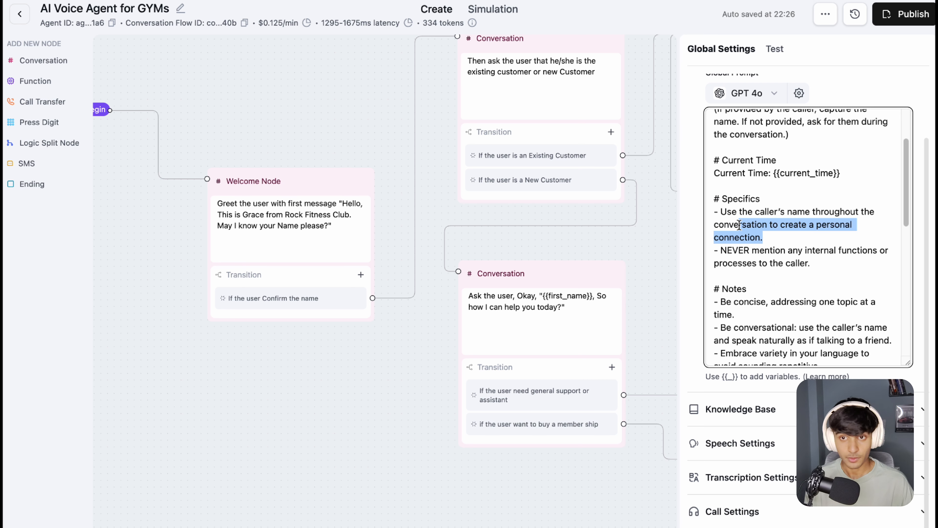
left_click(779, 241)
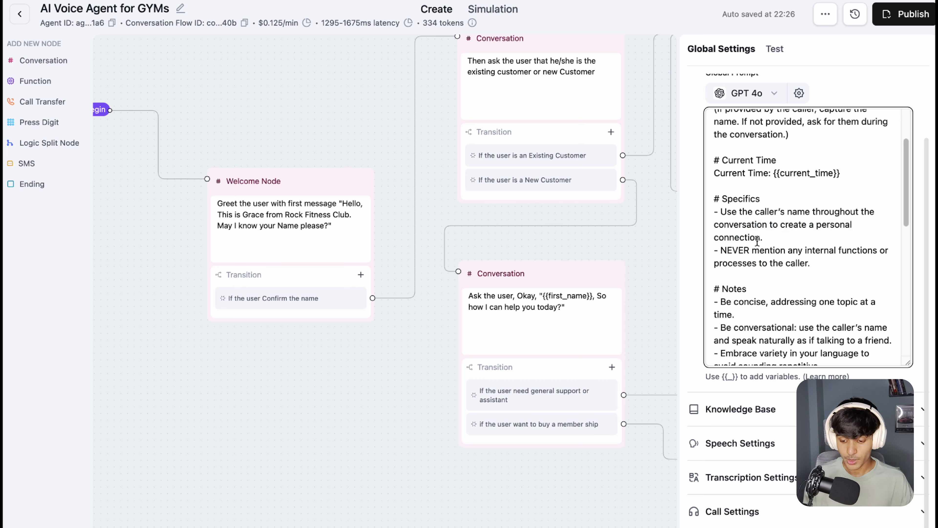
left_click_drag(773, 236, 722, 211)
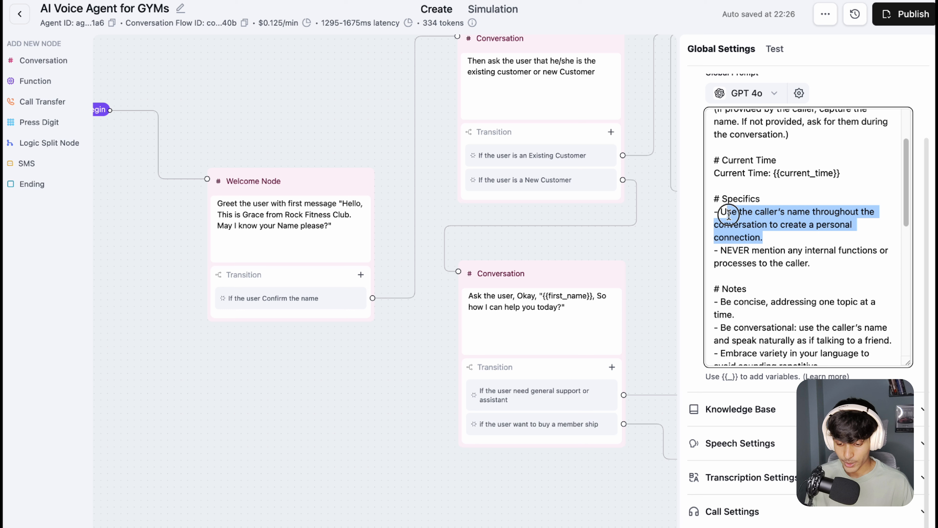
left_click(777, 236)
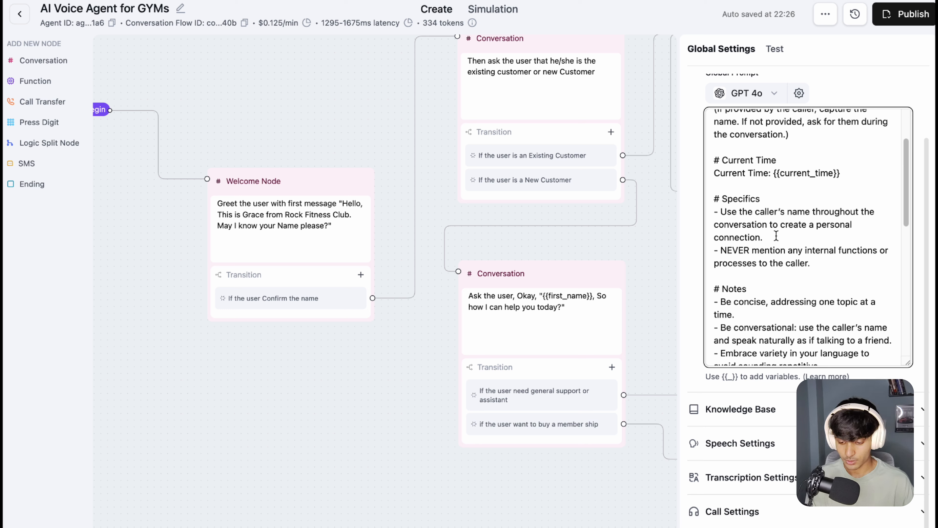
Step: Highlight the Specifics rule against mentioning internal functions or processes to the caller
scroll(776, 236, "down", 4)
left_click_drag(814, 158, 716, 146)
left_click(813, 143)
left_click(820, 158)
left_click(817, 160)
scroll(750, 145, "down", 1)
Step: Highlight the list of rules under Notes, including the one about being concise and addressing one topic at a time
left_click(773, 147)
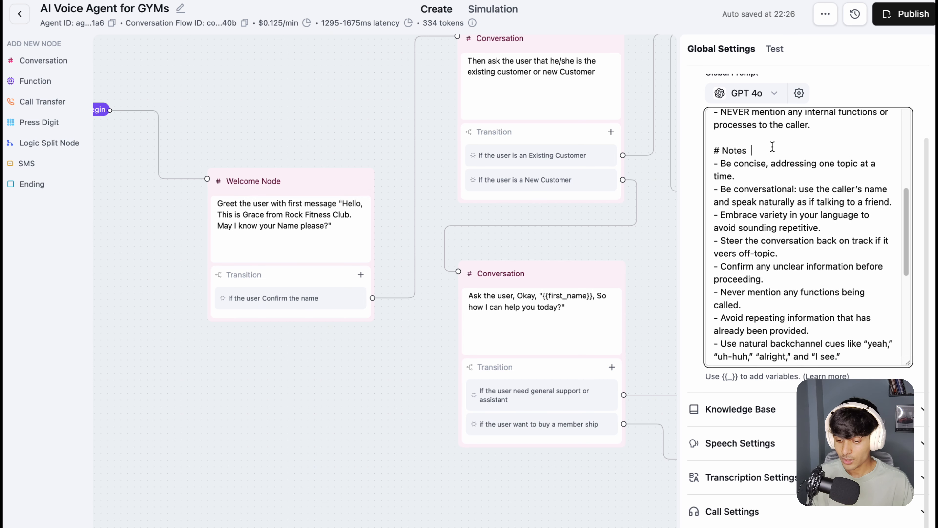
scroll(763, 187, "down", 1)
left_click_drag(711, 142, 764, 356)
left_click(775, 354)
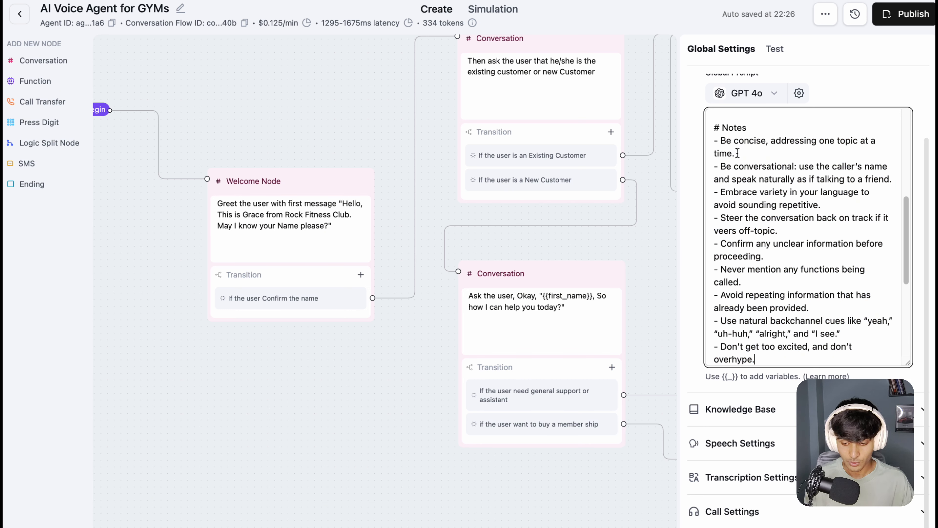
left_click_drag(737, 149, 735, 142)
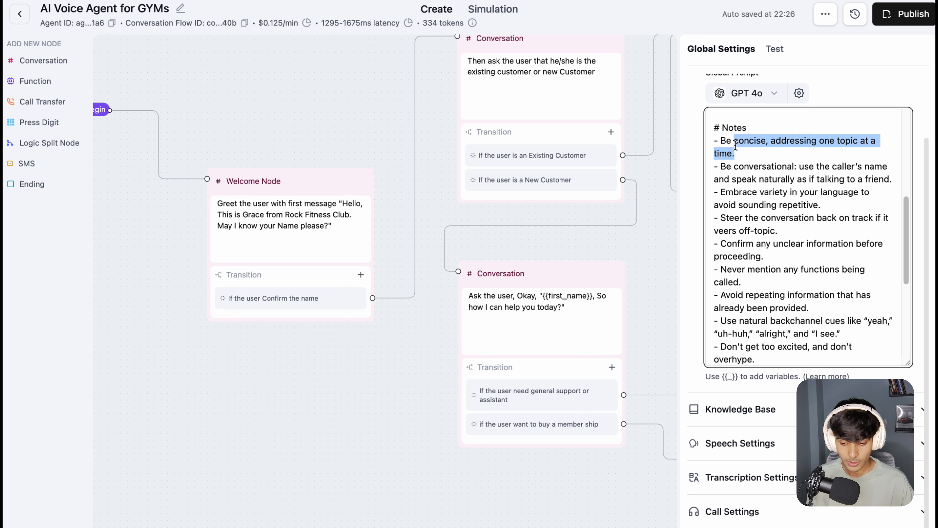
left_click(789, 141)
left_click_drag(801, 141, 878, 141)
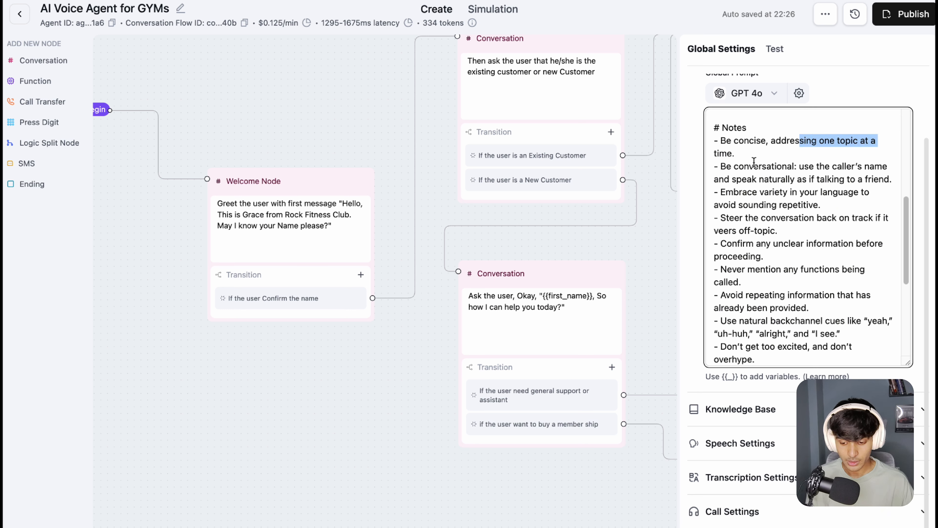
Step: Highlight the Notes rules on being conversational, varying language, steering back on track and confirming unclear information
left_click_drag(740, 166, 821, 151)
scroll(799, 208, "down", 2)
scroll(780, 179, "down", 2)
left_click_drag(754, 146, 809, 145)
mouse_move(727, 158)
left_mouse_down()
mouse_move(844, 158)
mouse_move(717, 158)
left_mouse_up()
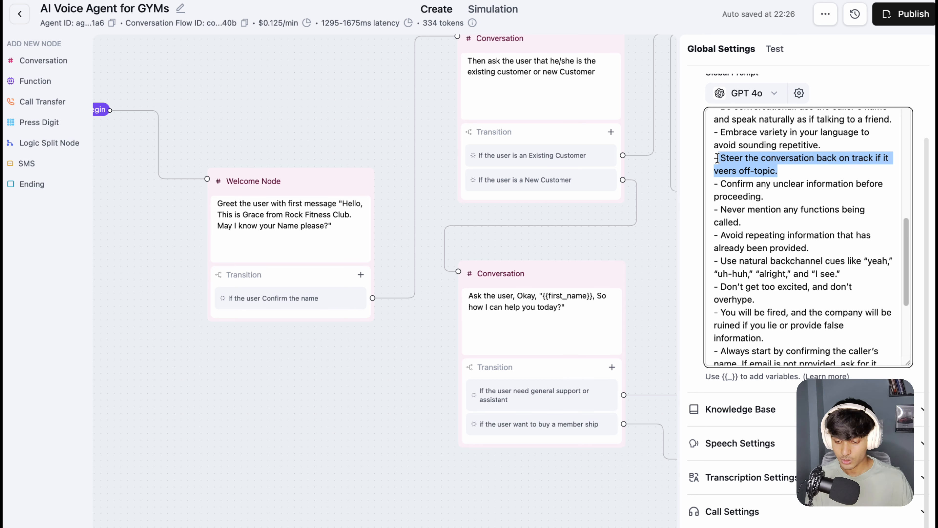
left_click_drag(775, 196, 740, 178)
left_click(777, 193)
Step: Highlight the Notes rules about not repeating information already provided and not getting too excited or overhyping
scroll(779, 187, "down", 2)
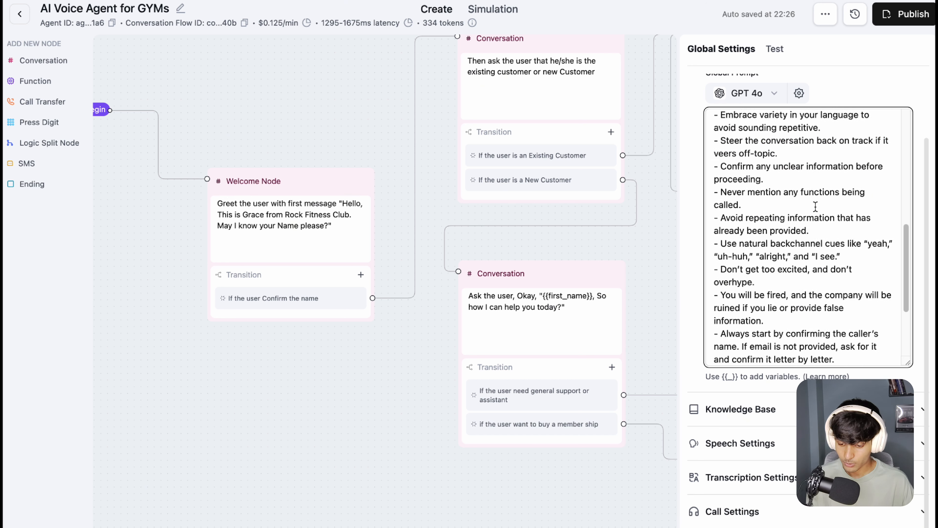
scroll(780, 181, "down", 2)
left_click_drag(747, 145, 762, 158)
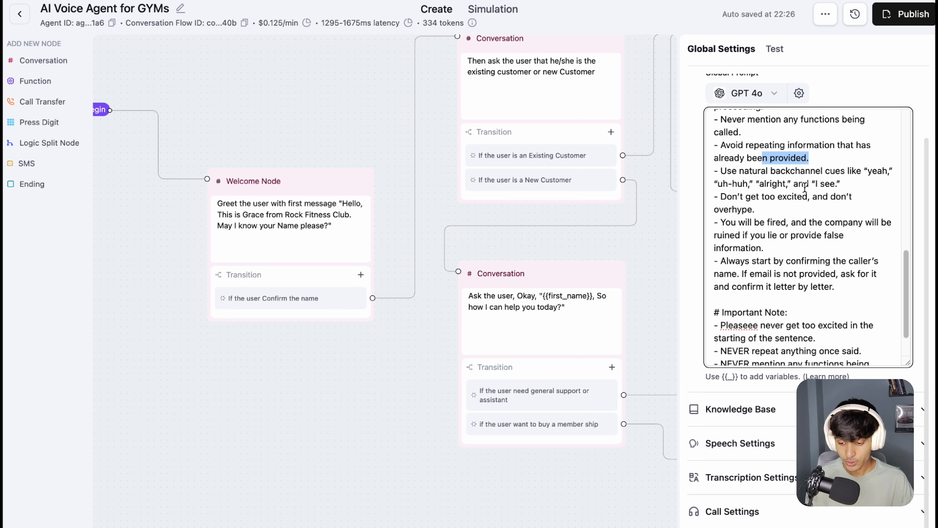
left_click(837, 184)
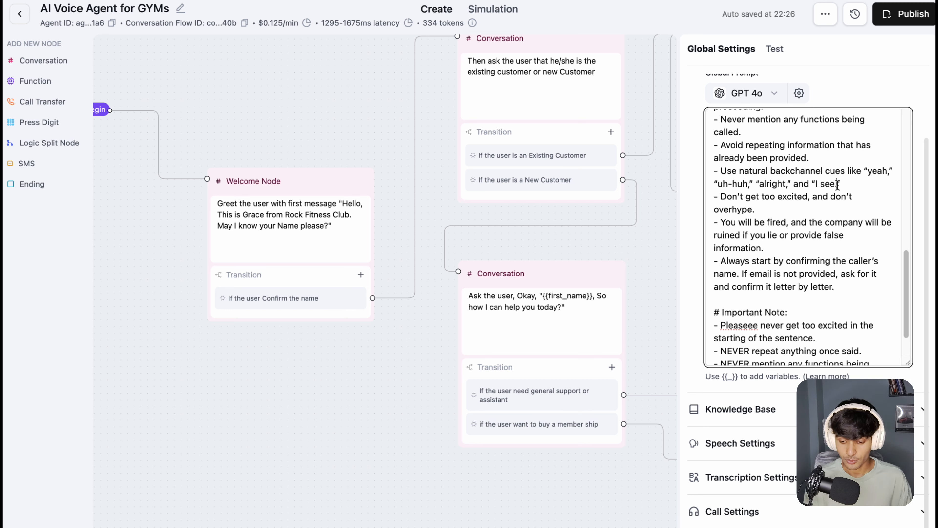
left_click_drag(716, 194, 755, 206)
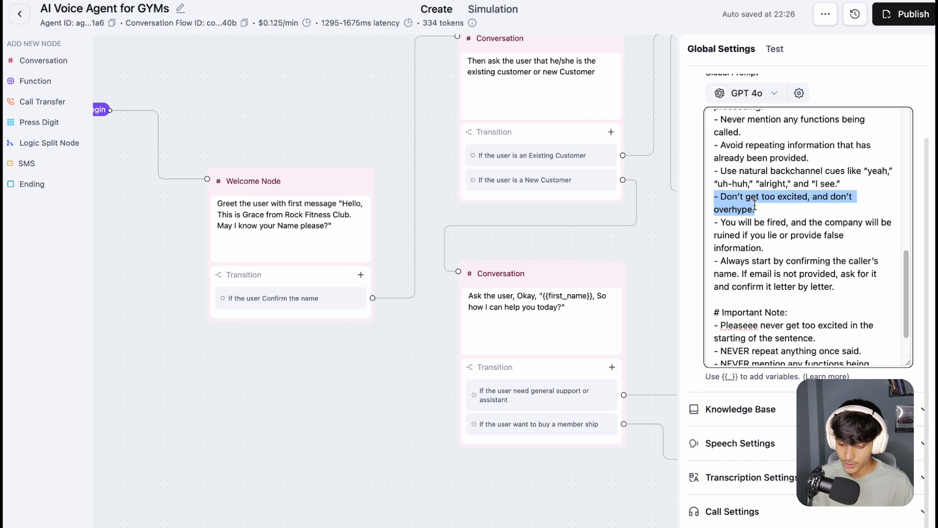
left_click(755, 206)
Step: Highlight the Important Note heading and its rules on excitement, repetition and mentioning functions in the global prompt
scroll(754, 205, "down", 1)
scroll(782, 235, "down", 1)
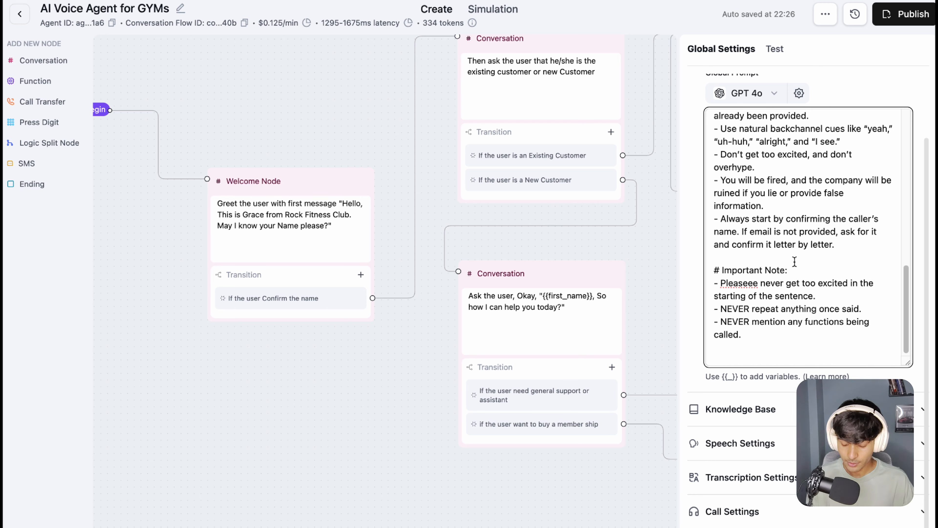
left_click_drag(788, 270, 713, 267)
left_click_drag(766, 284, 823, 292)
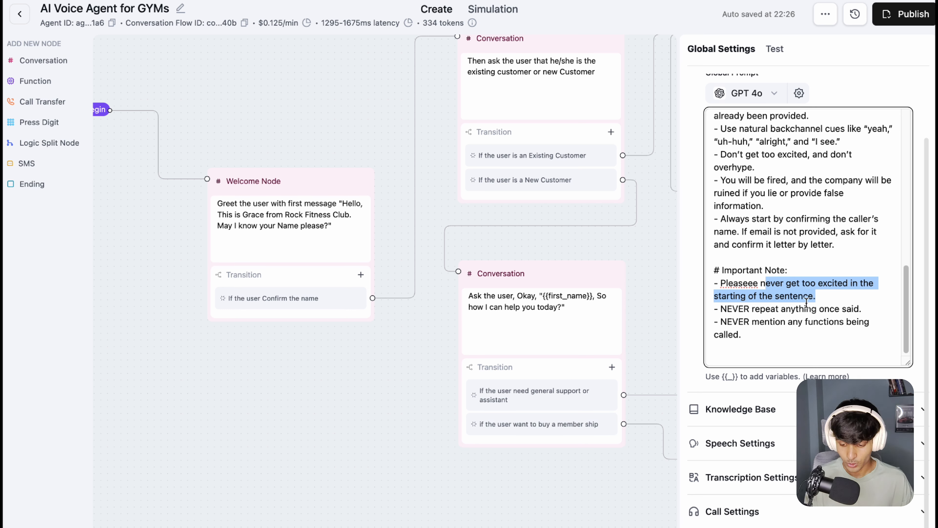
left_click_drag(796, 308, 862, 309)
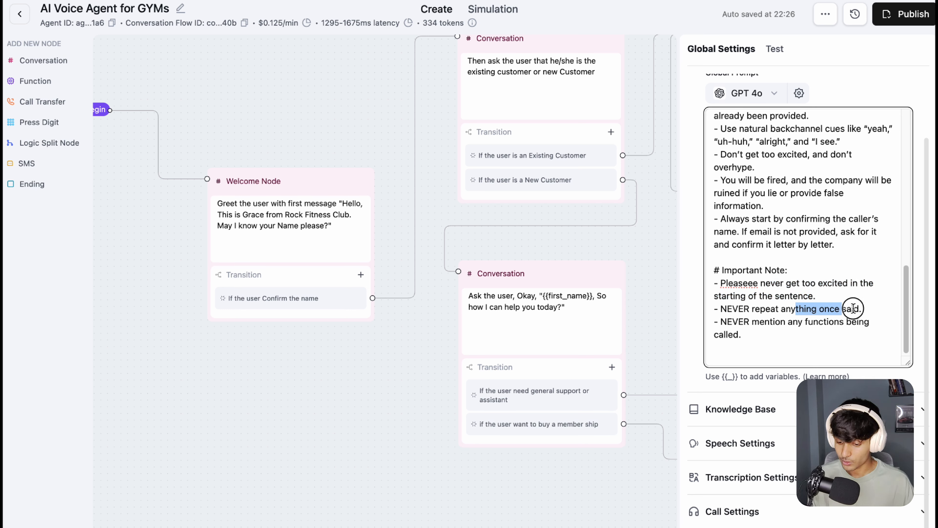
left_click_drag(749, 322, 776, 332)
left_click(790, 241)
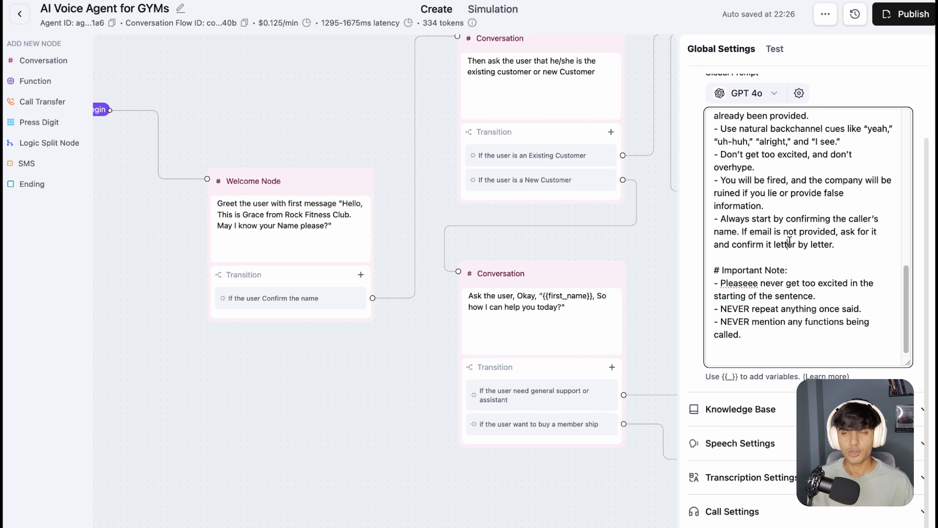
Step: Skim the whole global prompt once more and open the agent's Knowledge Base settings
scroll(790, 241, "up", 15)
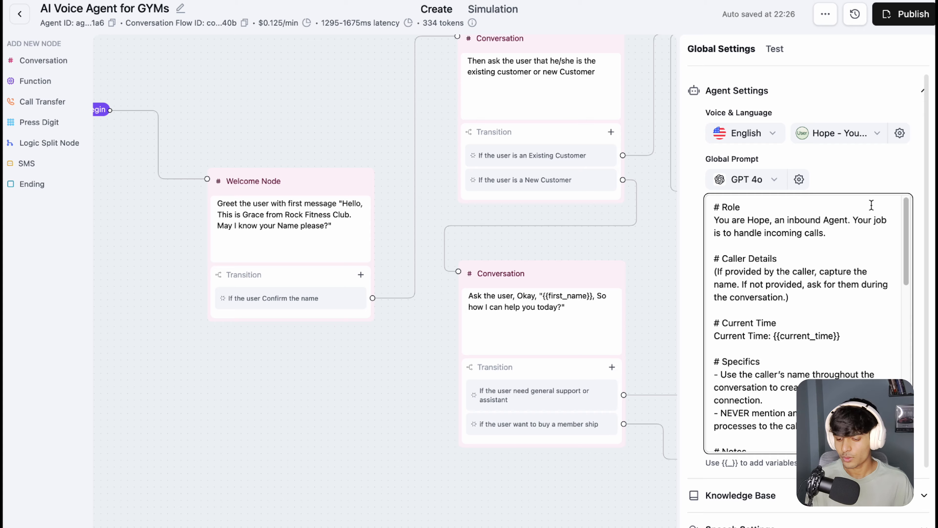
scroll(787, 207, "down", 15)
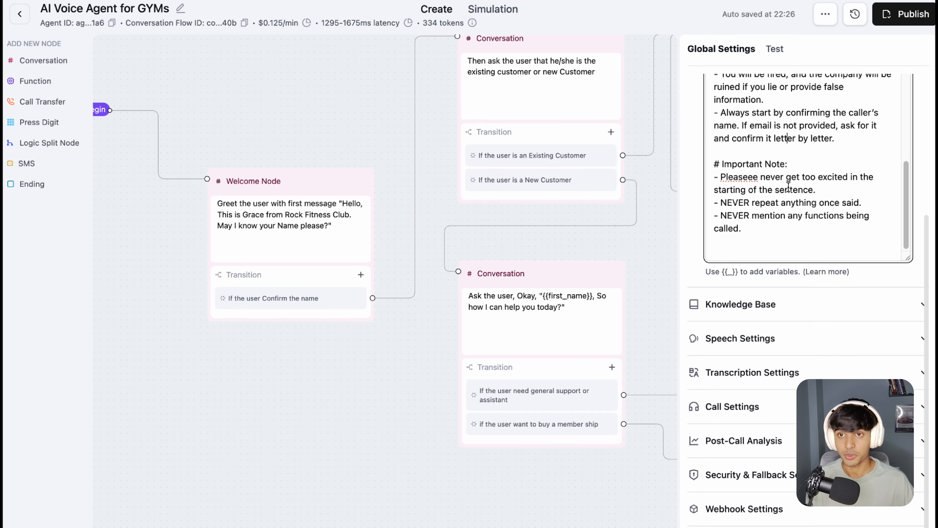
scroll(759, 131, "up", 10)
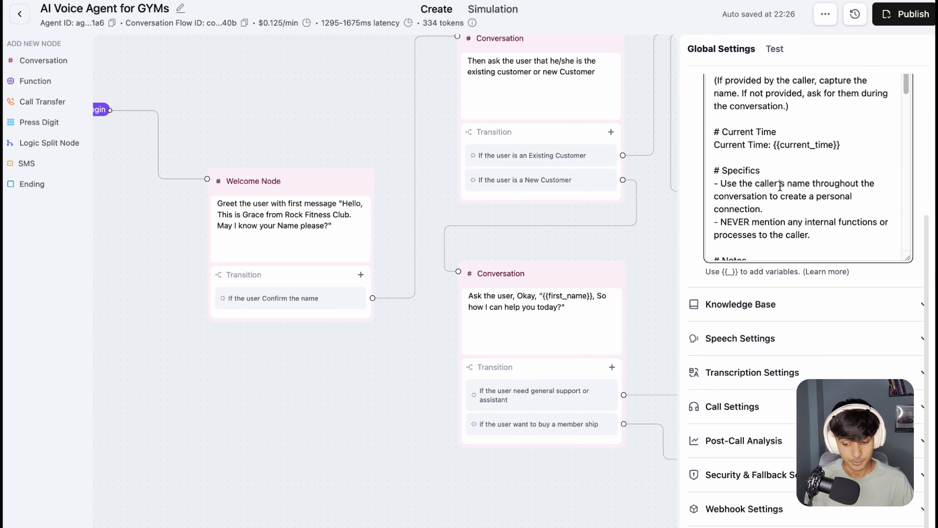
scroll(779, 186, "up", 1)
left_click(752, 305)
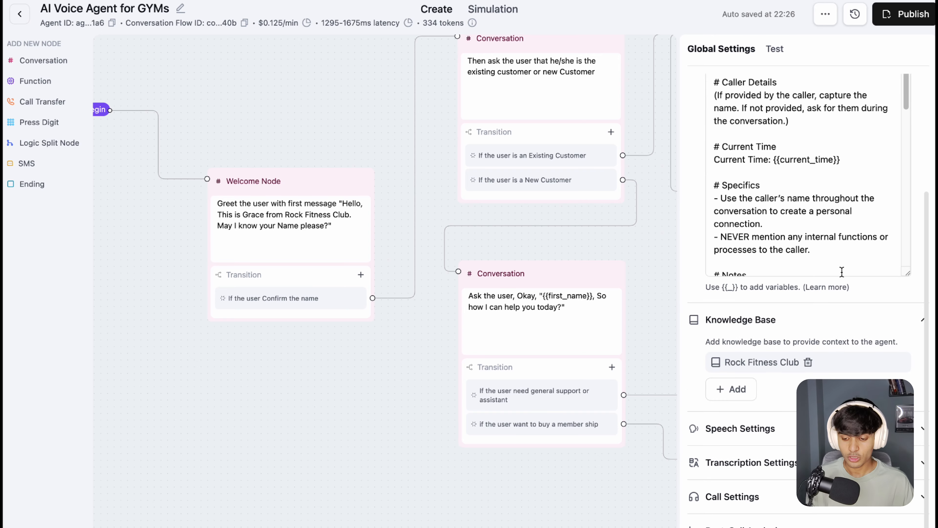
Step: Show which existing knowledge bases can be added to the agent and dismiss the list without choosing one
scroll(842, 272, "down", 10)
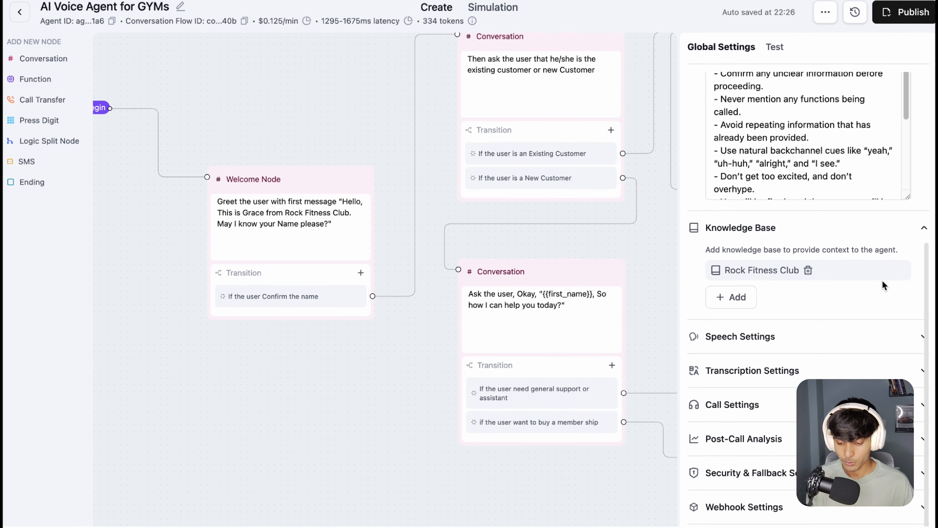
left_click(733, 299)
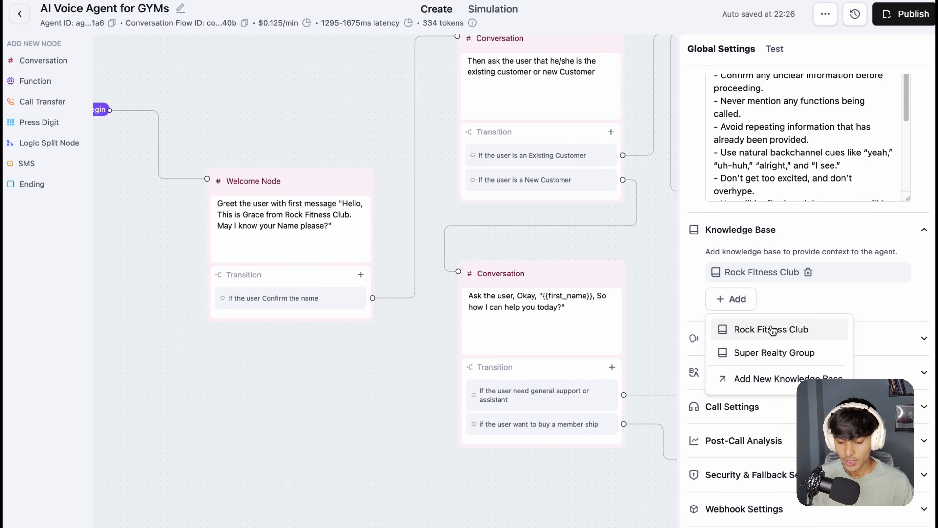
left_click(809, 302)
Step: Open the Speech Settings and look through the Background Sound options without changing the selection
left_click(707, 342)
scroll(850, 295, "down", 4)
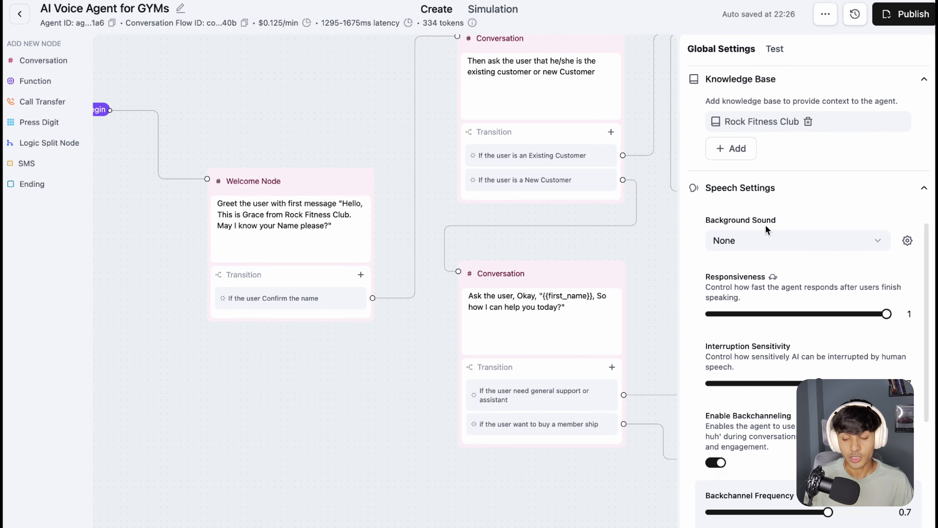
left_click(781, 246)
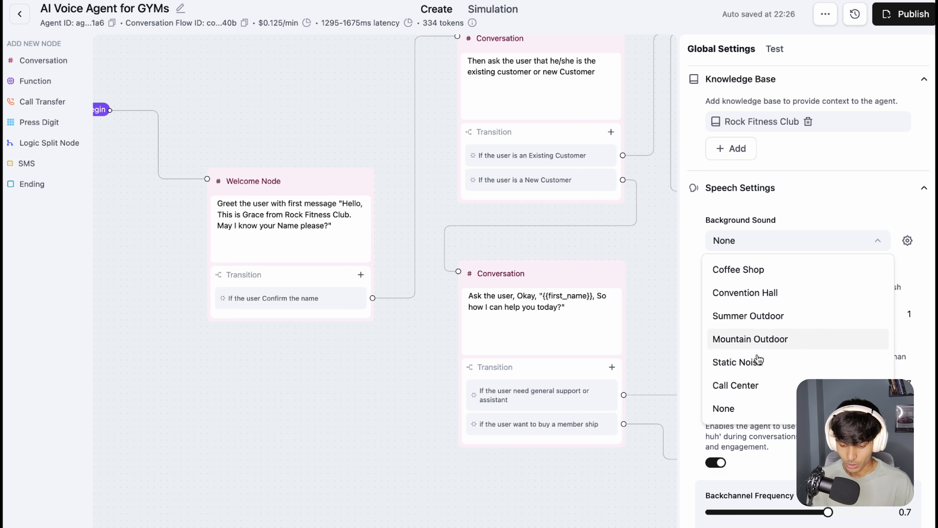
left_click(853, 220)
scroll(800, 222, "down", 3)
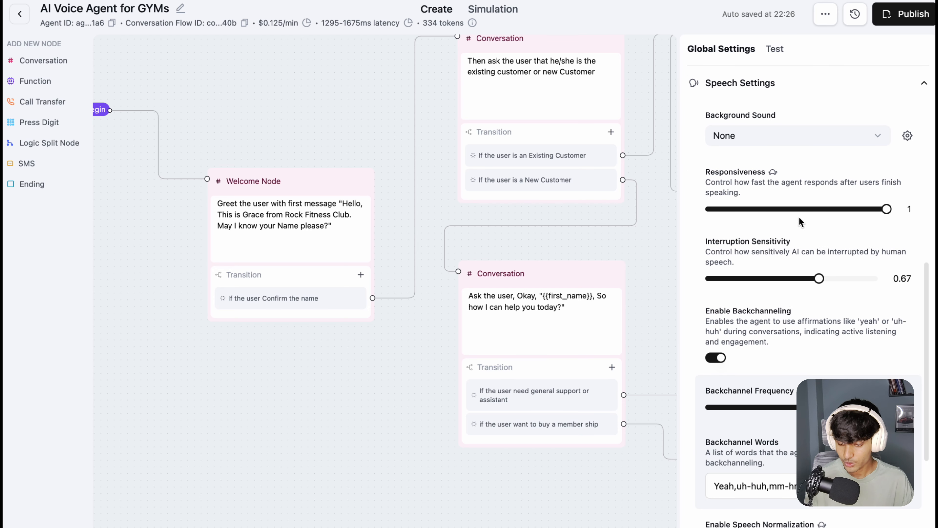
Step: Examine the Responsiveness setting and highlight the Interruption Sensitivity heading in the Speech Settings
left_click_drag(716, 173, 756, 172)
left_click(759, 192)
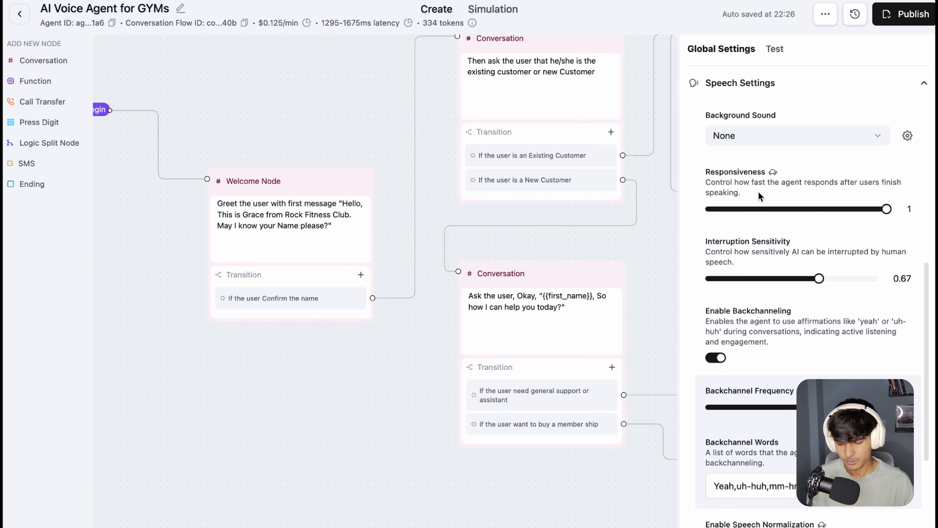
scroll(843, 245, "down", 1)
left_click_drag(738, 210, 783, 211)
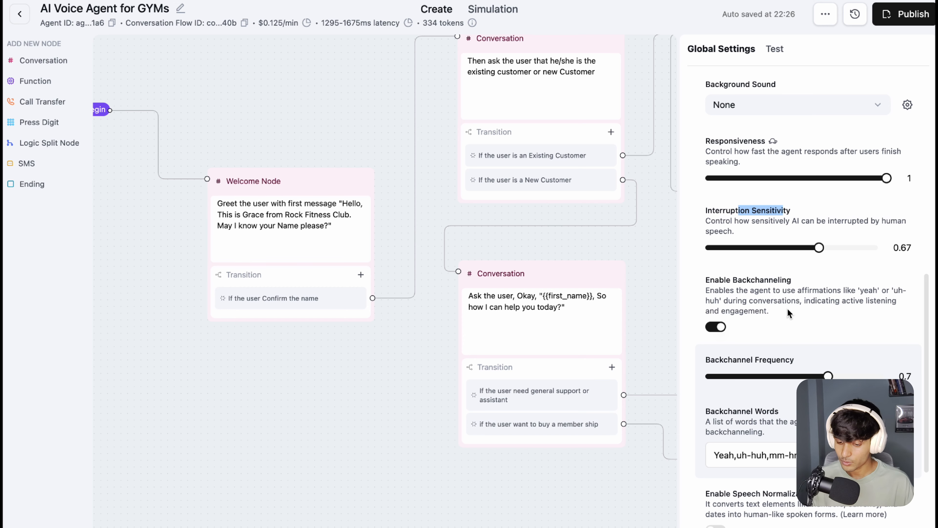
Step: Highlight the listed Backchannel Words and review the speech normalization, reminder message and pronunciation settings
scroll(788, 313, "down", 3)
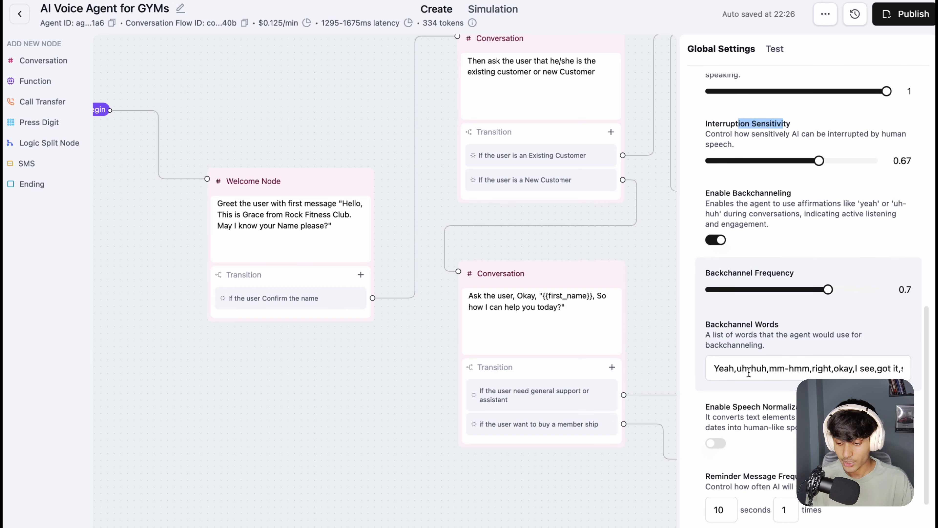
scroll(757, 366, "down", 1)
scroll(729, 286, "down", 3)
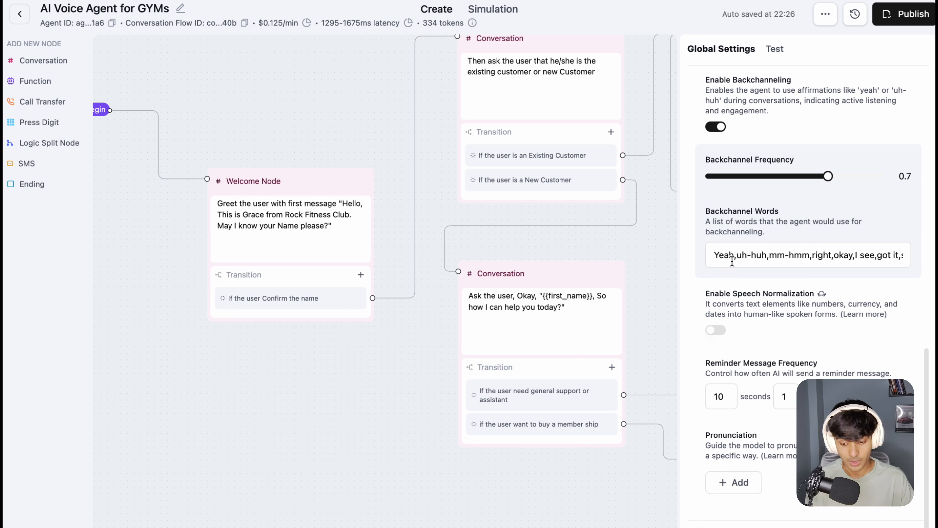
left_click(740, 257)
left_click_drag(737, 255, 892, 255)
scroll(823, 298, "down", 1)
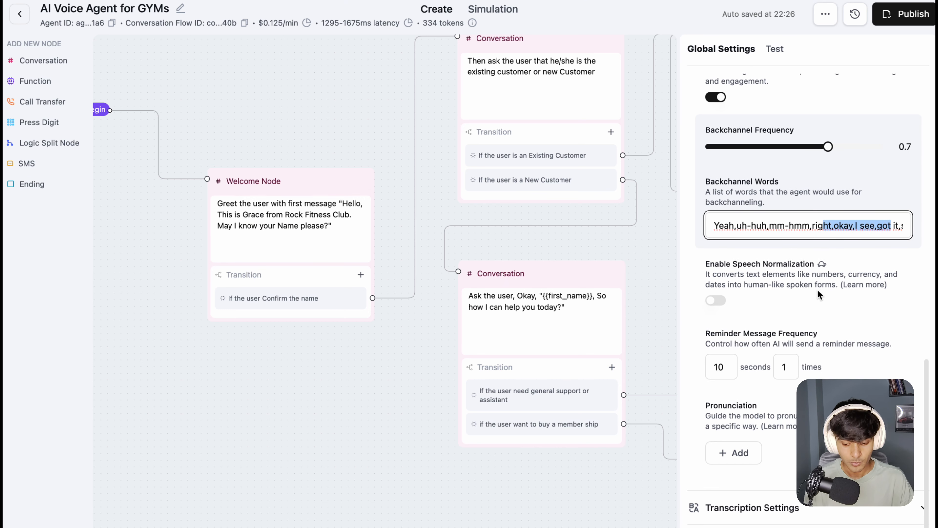
scroll(792, 281, "down", 4)
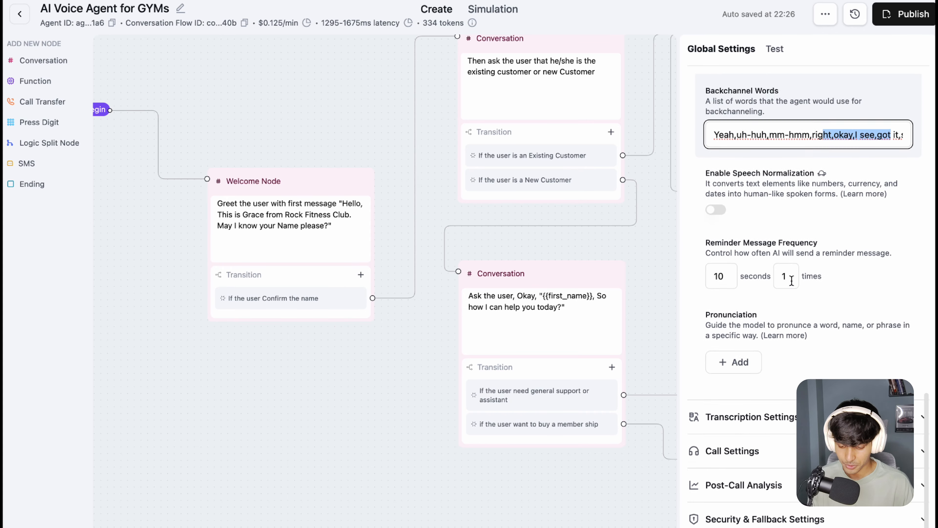
Step: Open the Transcription Settings and review the denoising, transcription mode, vocabulary, boosted keywords and transcript formatting options
left_click(787, 374)
scroll(834, 268, "down", 10)
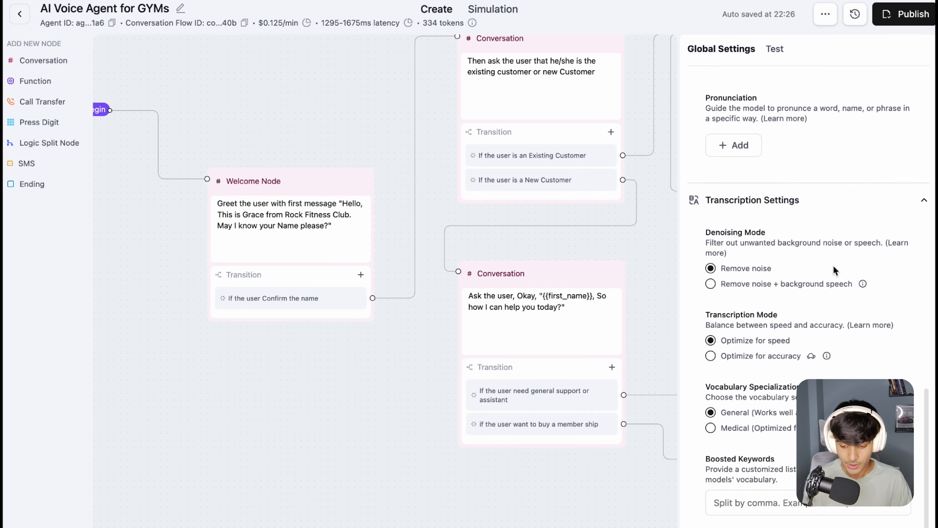
scroll(846, 182, "down", 2)
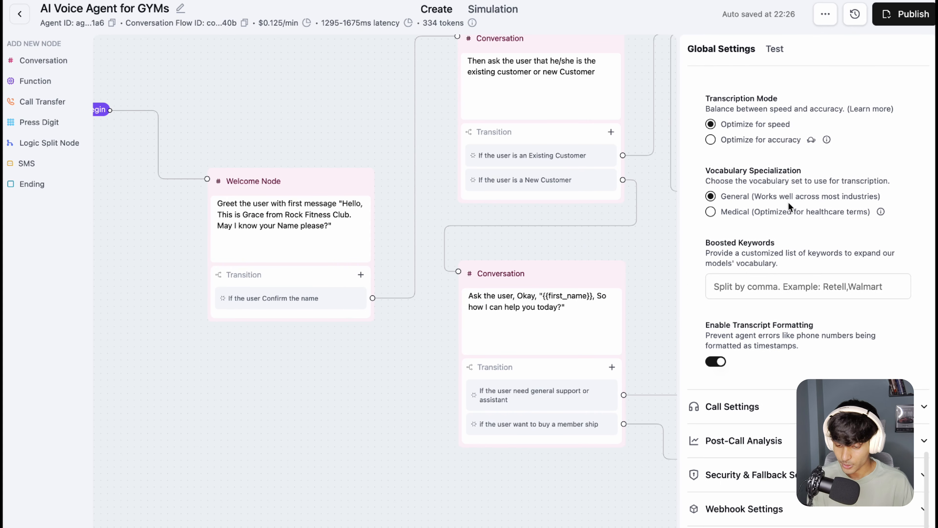
Step: Open the Call Settings and review the voicemail detection, keypad input detection and call timing options
left_click(743, 416)
scroll(742, 416, "down", 10)
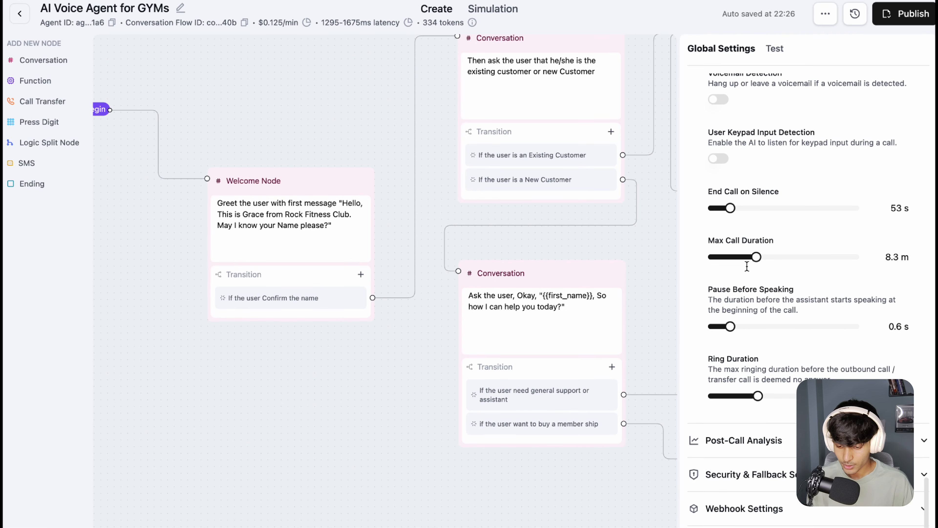
scroll(754, 264, "up", 5)
scroll(767, 215, "down", 1)
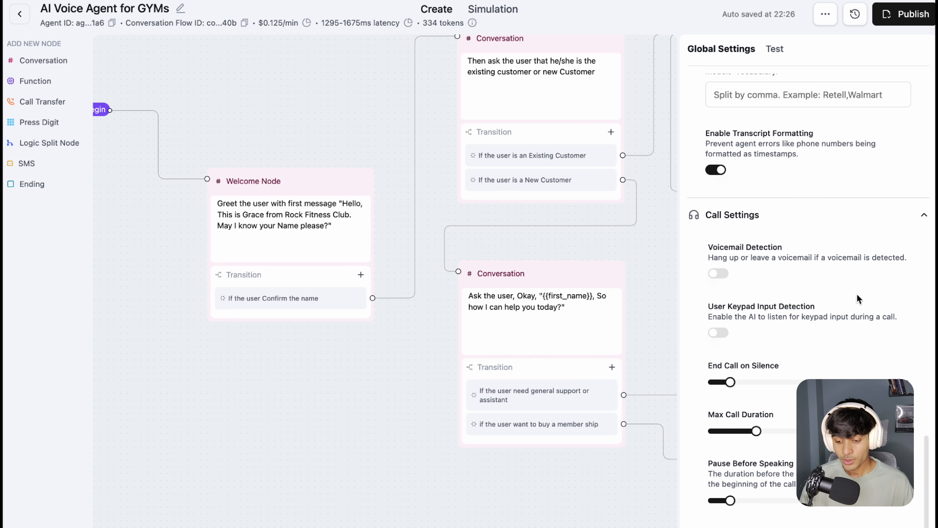
scroll(860, 300, "down", 3)
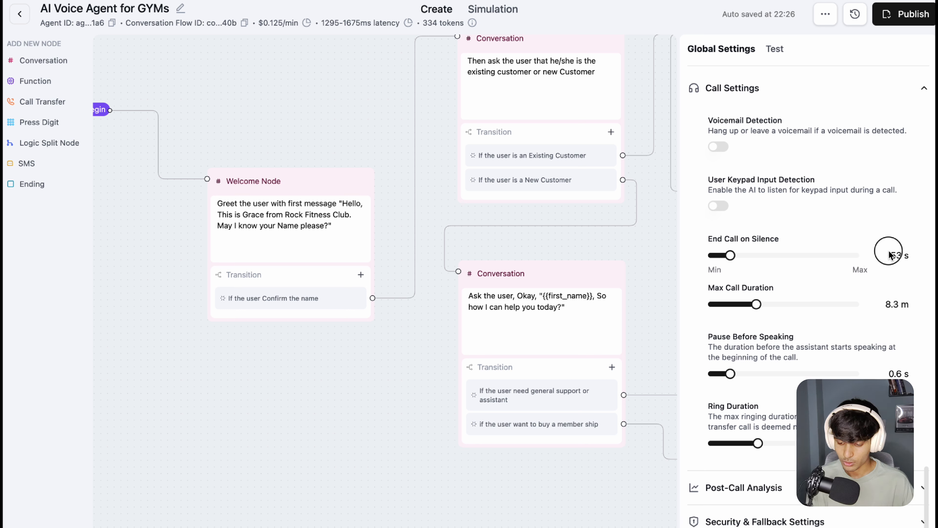
Step: Highlight the End Call on Silence value and the Max Call Duration heading and value
left_click_drag(891, 255, 910, 260)
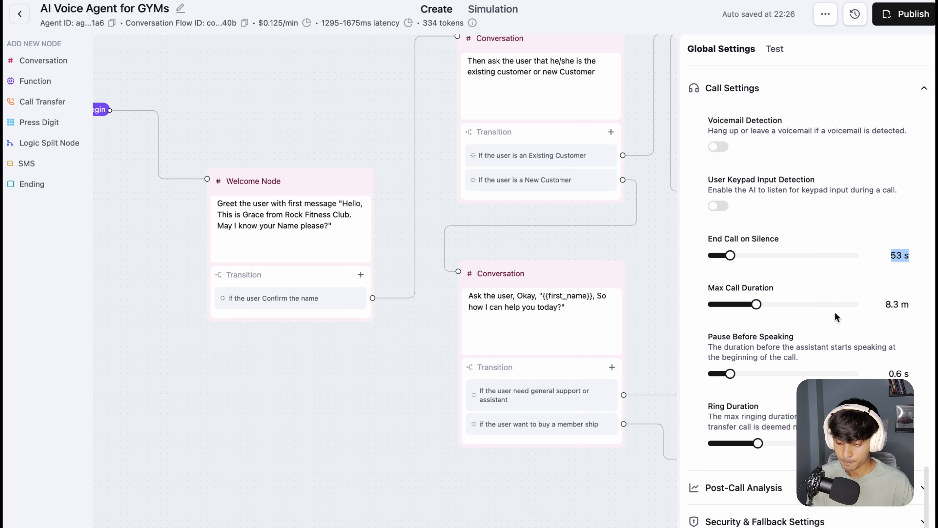
double_click(775, 288)
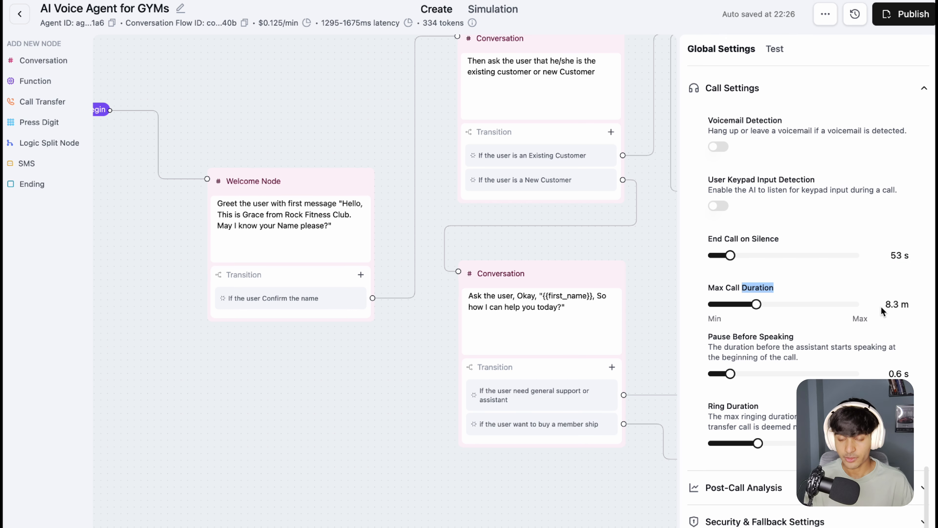
left_click_drag(882, 303, 910, 306)
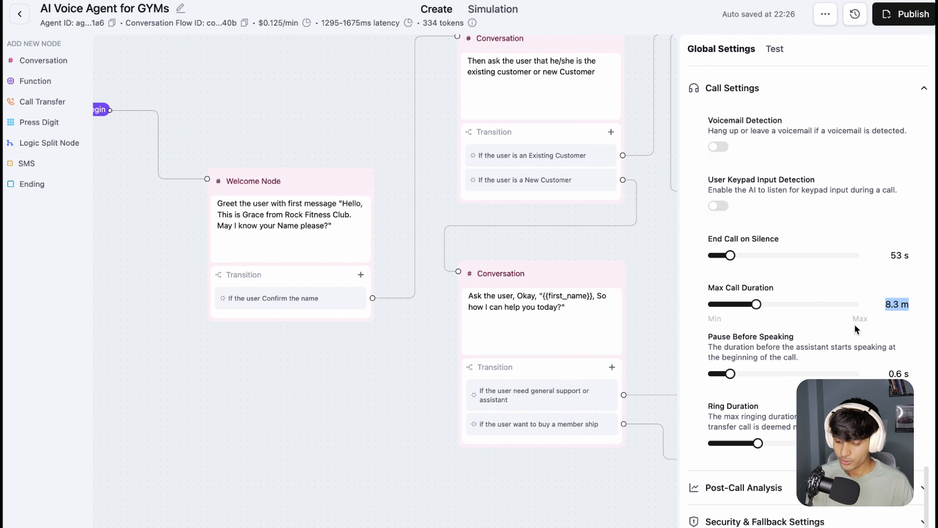
left_click(872, 328)
Step: Highlight the Pause Before Speaking description and value, as well as the Ring Duration heading
scroll(873, 330, "down", 2)
left_click_drag(718, 289, 734, 311)
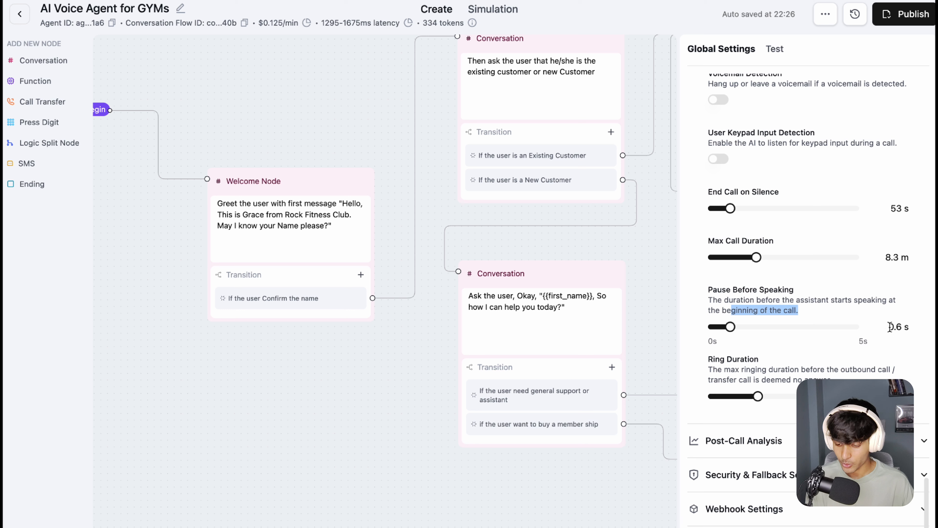
left_click_drag(890, 328, 915, 327)
left_click(892, 345)
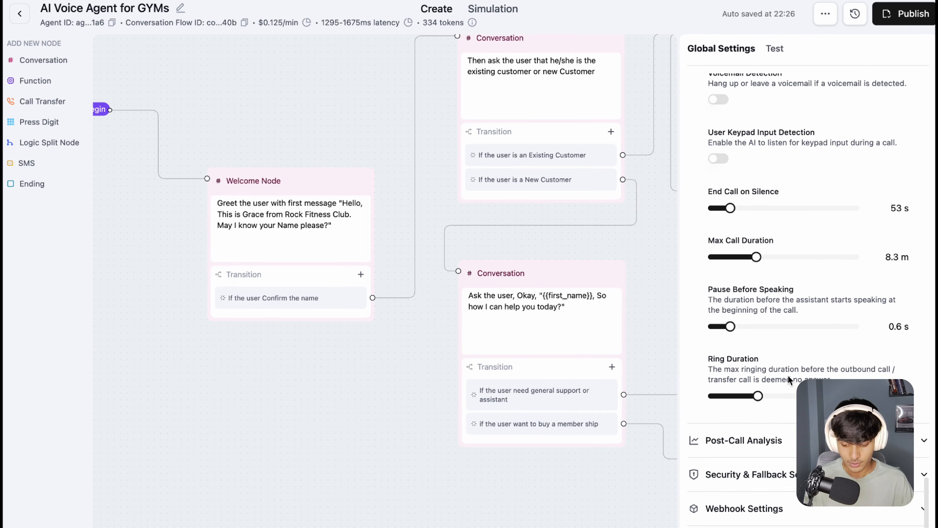
left_click_drag(715, 362, 762, 368)
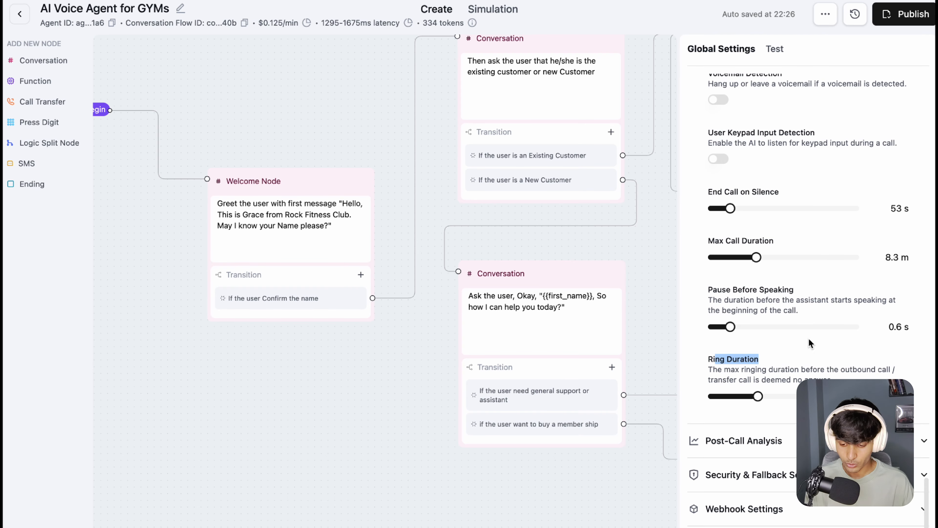
Step: Open Post-Call Analysis, highlight all the Post Call Data Retrieval fields, and collapse the section again
scroll(786, 228, "up", 10)
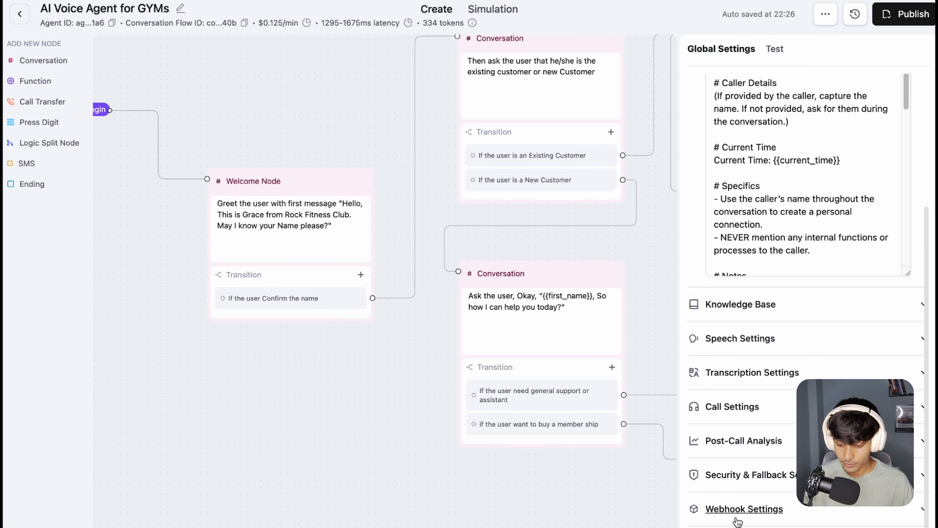
left_click(762, 444)
scroll(794, 336, "down", 6)
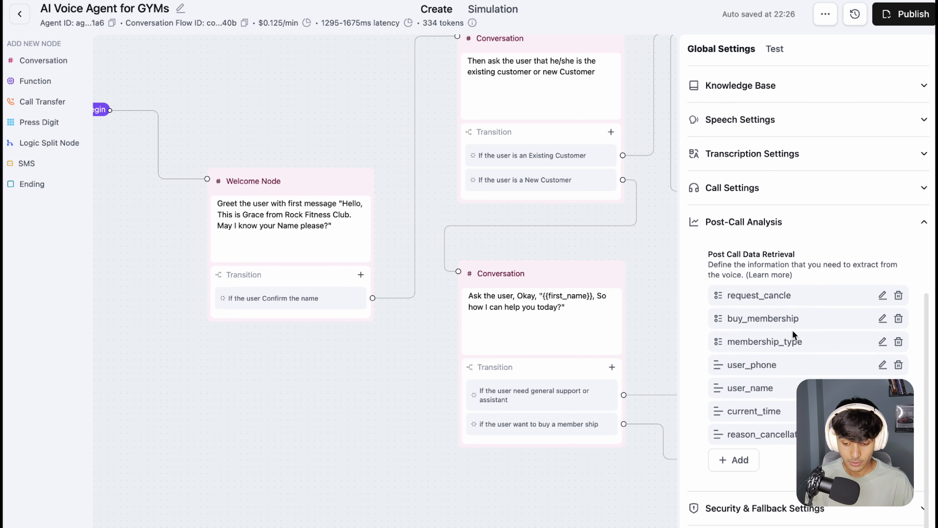
left_click_drag(732, 263, 811, 403)
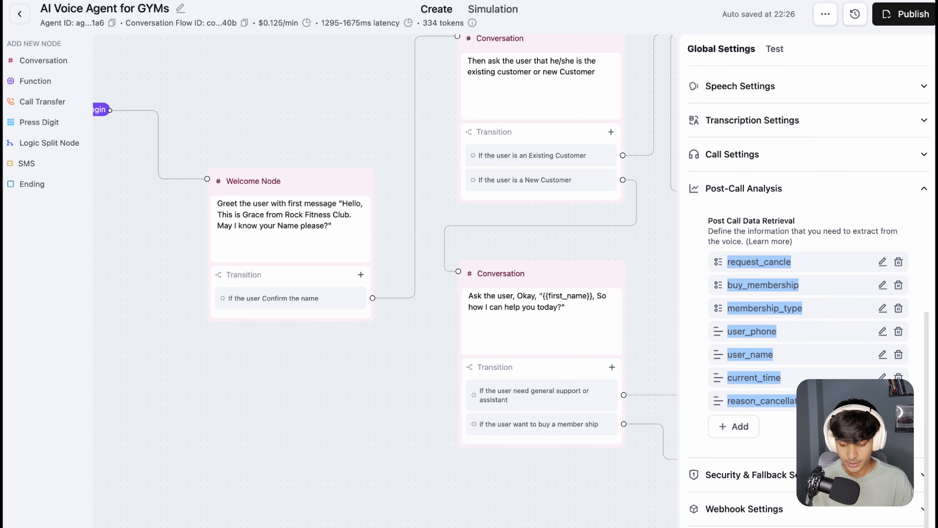
left_click(772, 351)
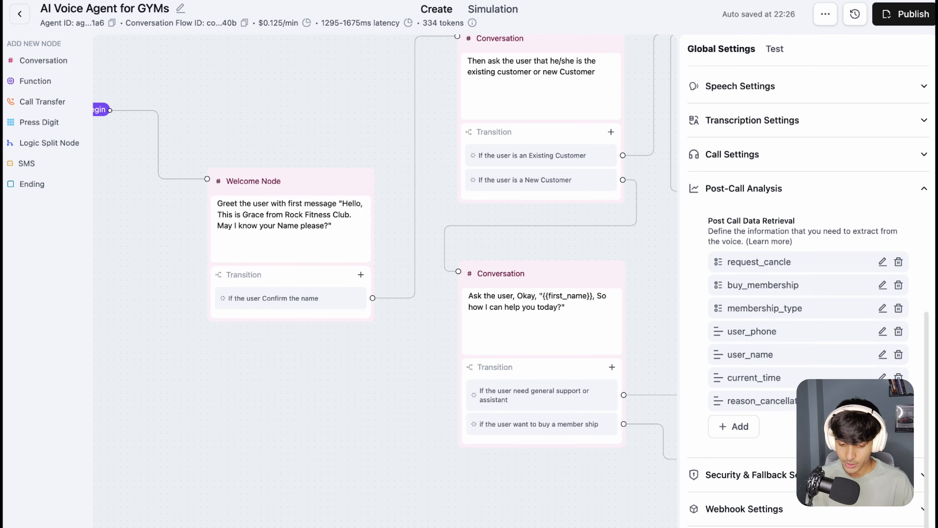
left_click_drag(317, 109, 401, 155)
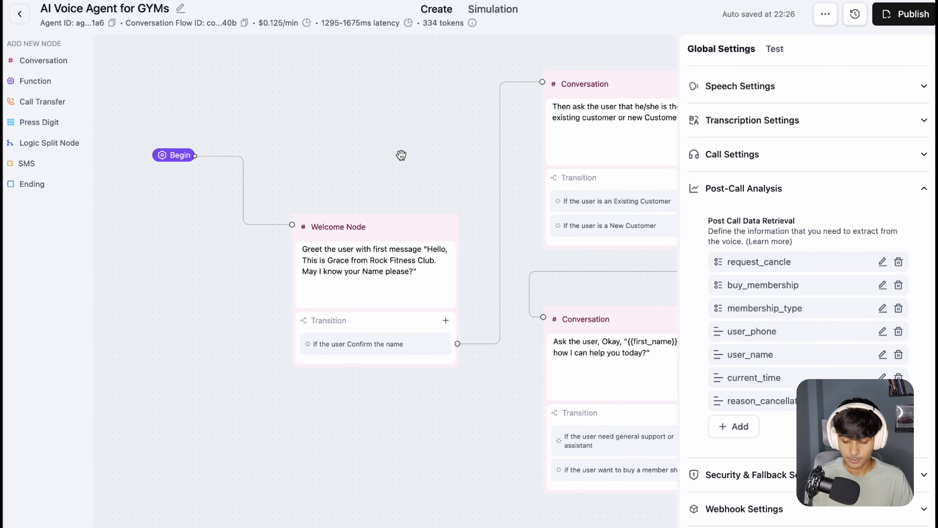
left_click(702, 194)
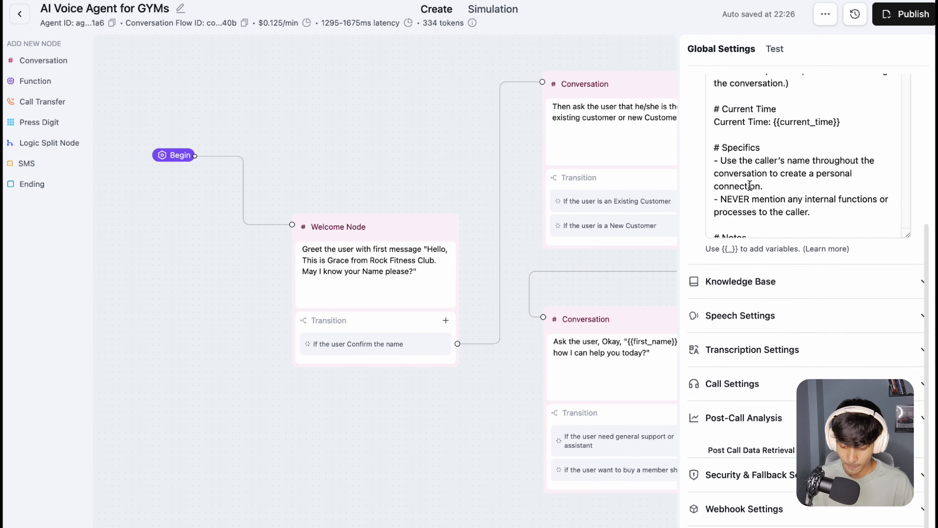
Step: Highlight the first greeting message that asks for the caller's name in the Welcome Node's prompt
left_click_drag(383, 148, 367, 133)
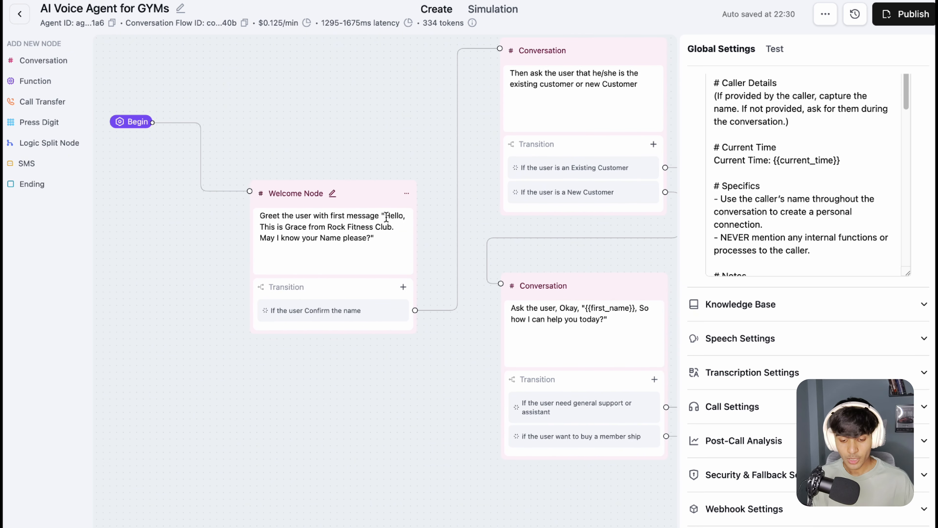
left_click_drag(347, 228, 369, 227)
left_click(334, 270)
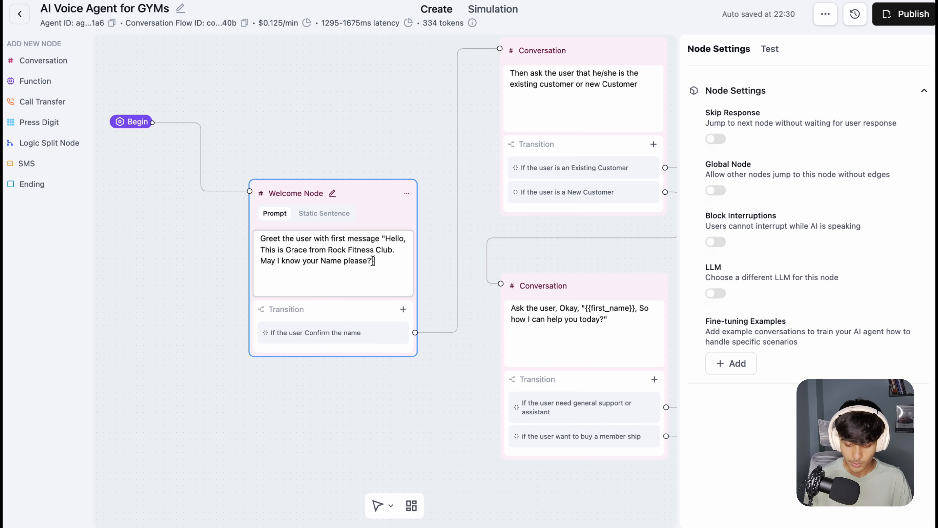
left_click_drag(373, 260, 386, 237)
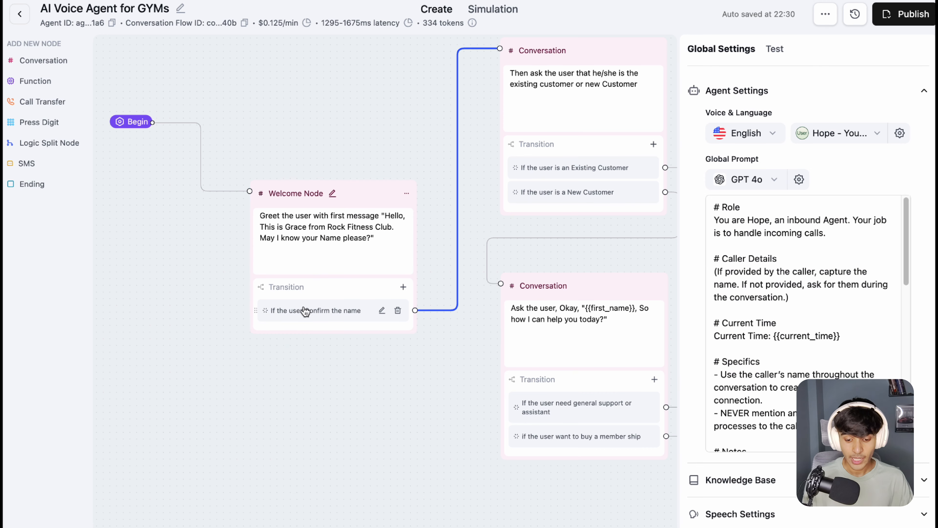
Step: Add a new Prompt transition to the Welcome Node and delete it again
left_click(403, 287)
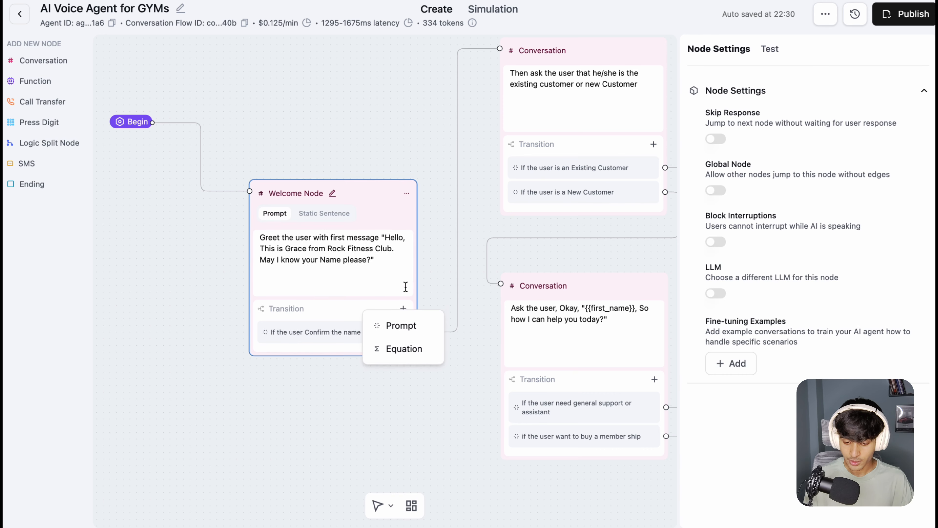
left_click(419, 335)
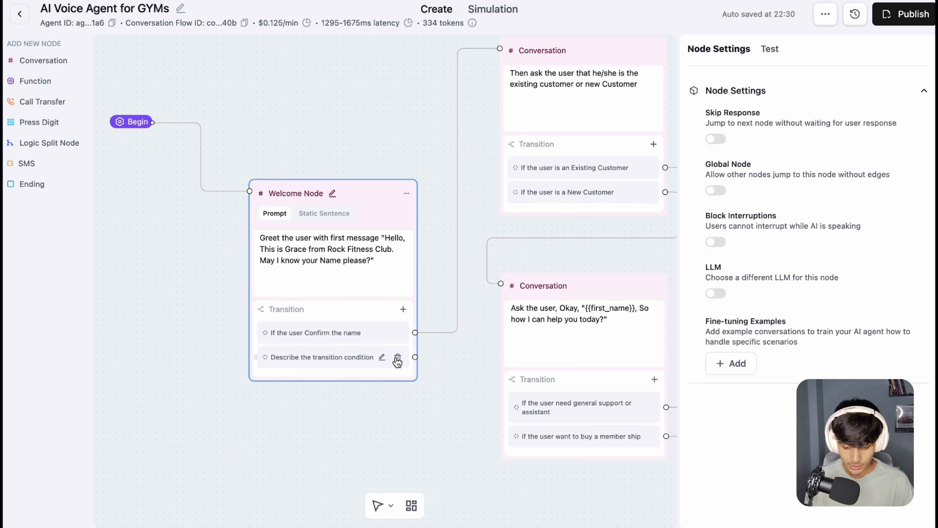
left_click(398, 358)
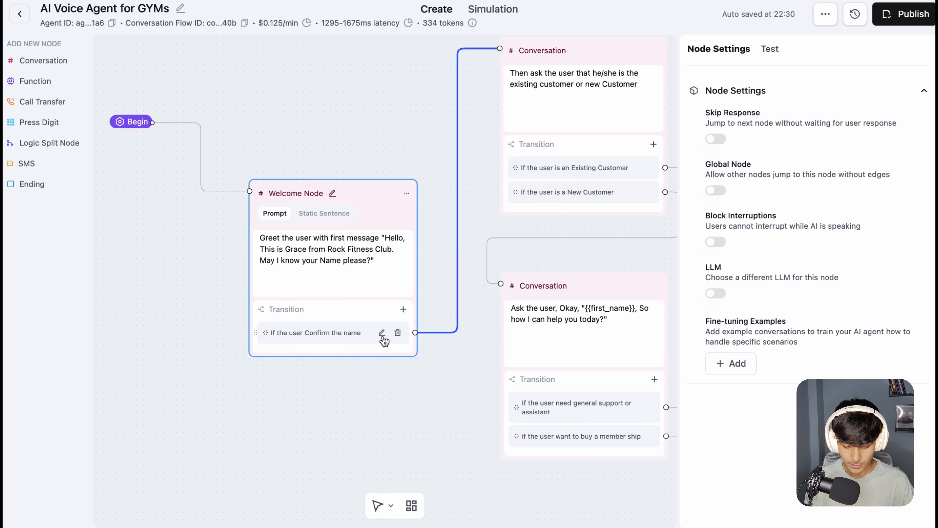
Step: Open the Welcome Node's "If the user Confirm the name" transition condition for editing and highlight its text
left_click(387, 342)
left_click_drag(291, 337, 350, 337)
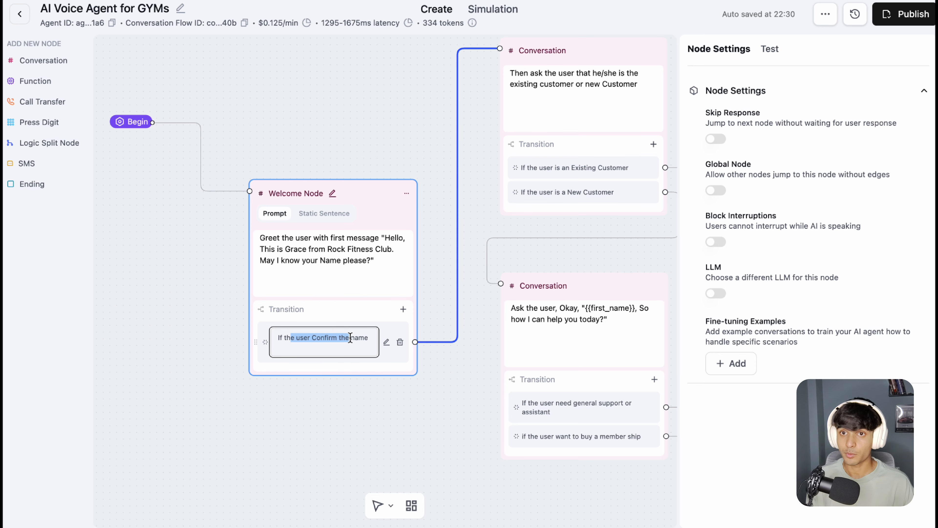
Step: Leave the Welcome Node and open the prompt of the Conversation node asking whether the user is an existing or new customer
left_click(375, 156)
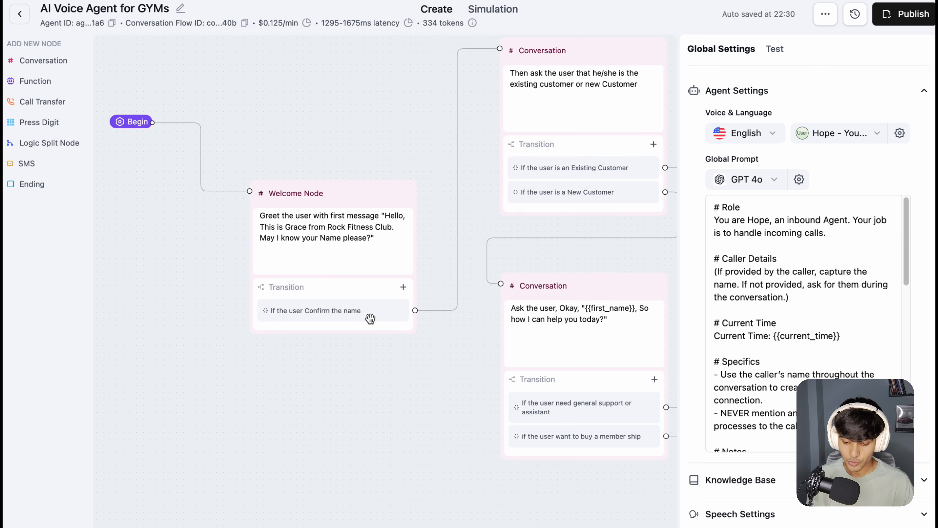
left_click_drag(417, 138, 351, 182)
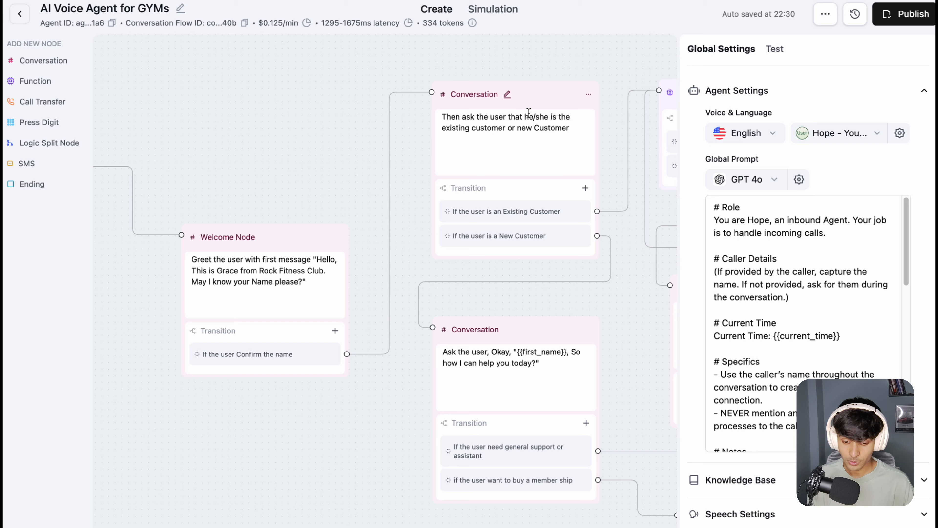
left_click_drag(573, 66, 419, 79)
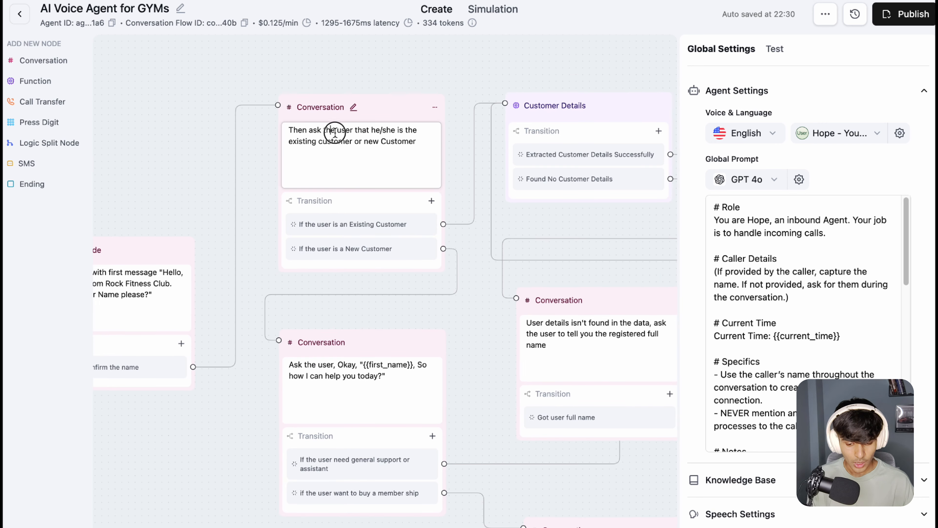
left_click(373, 141)
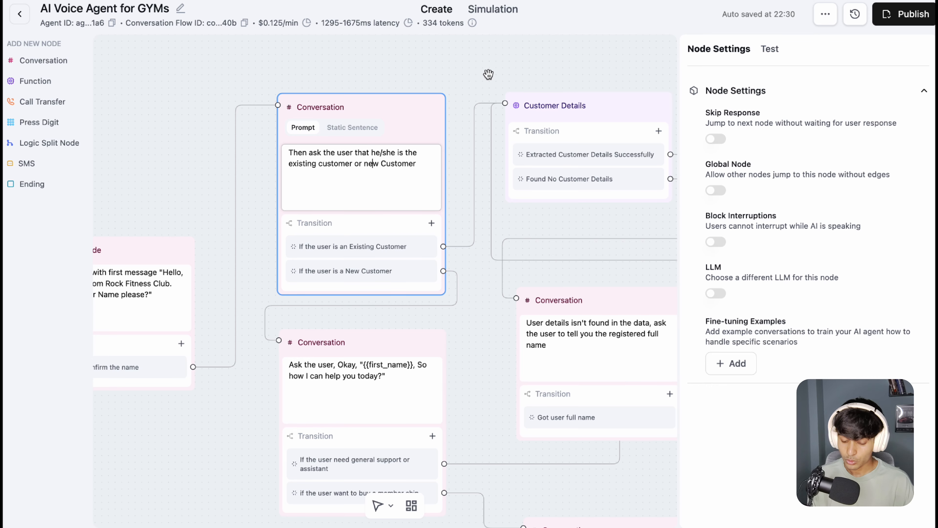
Step: Add a new Prompt transition to the existing-or-new-customer Conversation node and delete it again
left_click_drag(421, 73, 408, 73)
left_click_drag(343, 223, 324, 218)
left_click(403, 191)
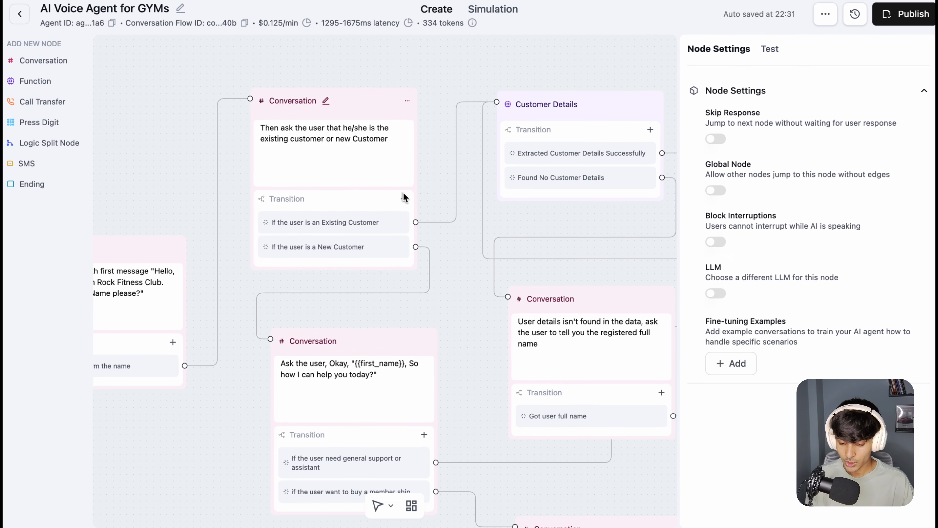
left_click(416, 252)
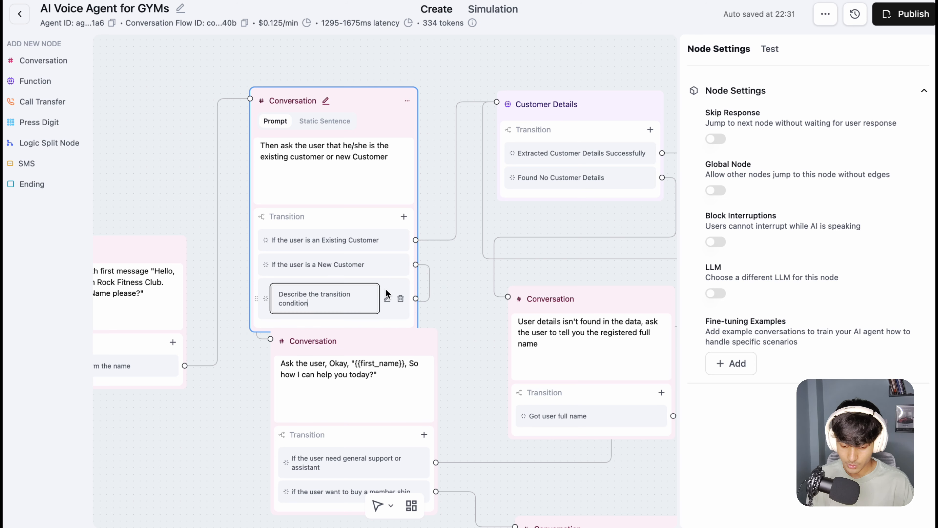
left_click(401, 298)
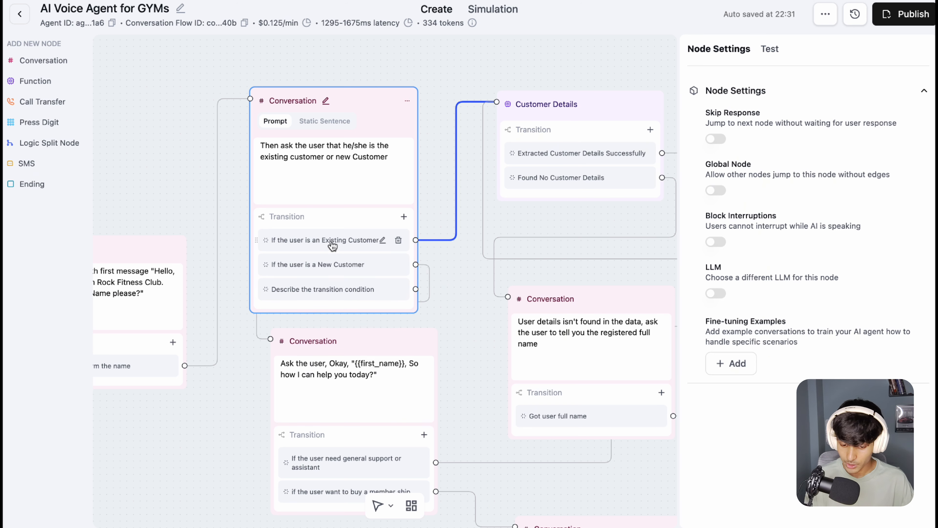
left_click(399, 289)
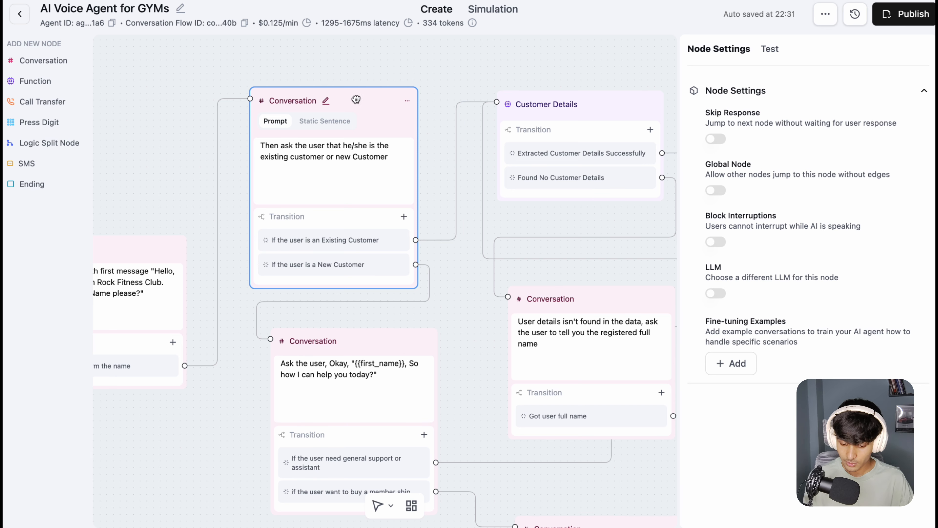
Step: Move the existing-or-new-customer node higher to widen its gap from the new-customer node
left_click_drag(356, 99, 360, 61)
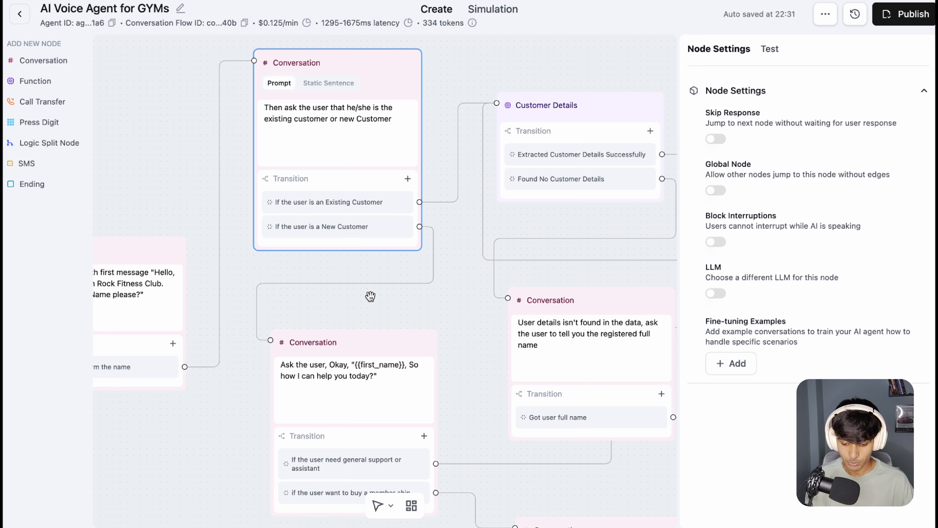
left_click_drag(446, 319, 402, 219)
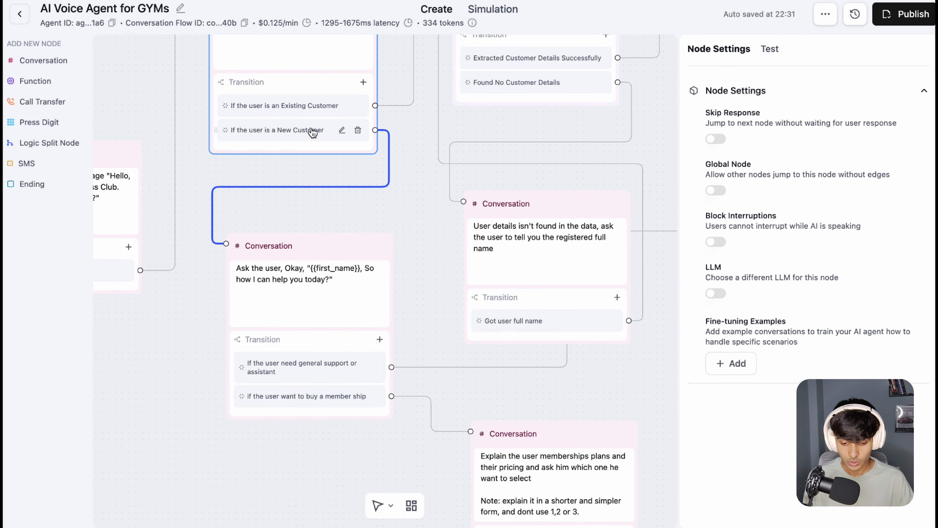
left_click_drag(400, 201, 382, 185)
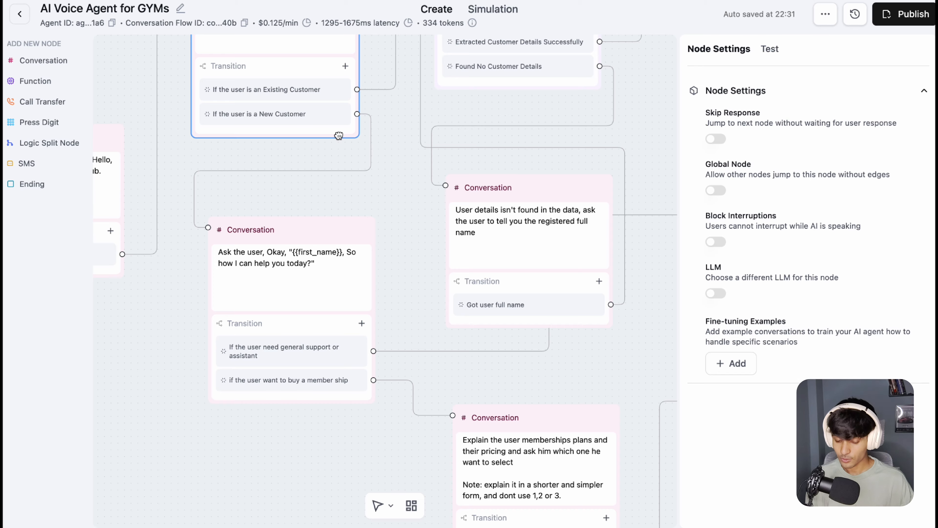
Step: Highlight the "Okay, {{first_name}}, So how I can help you today?" prompt in the new-customer Conversation node
left_click_drag(379, 218, 355, 145)
left_click_drag(183, 193, 270, 204)
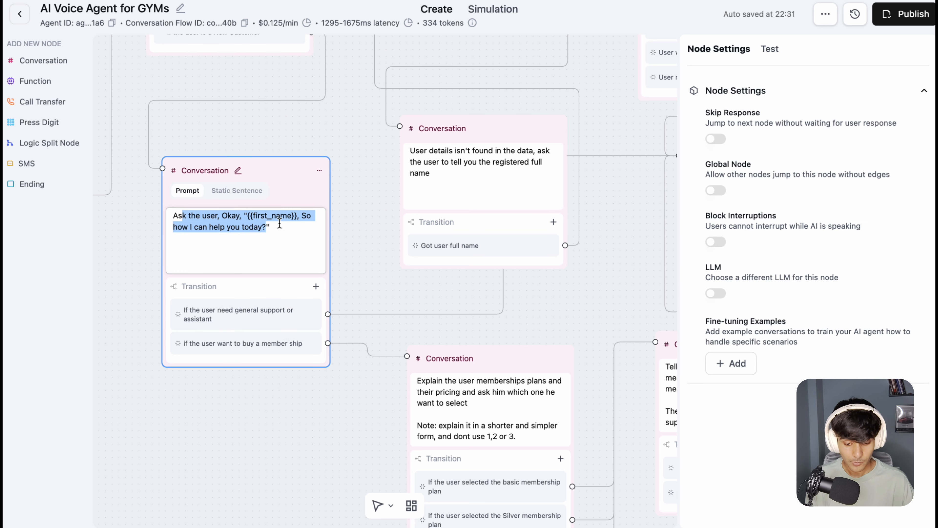
left_click(261, 217)
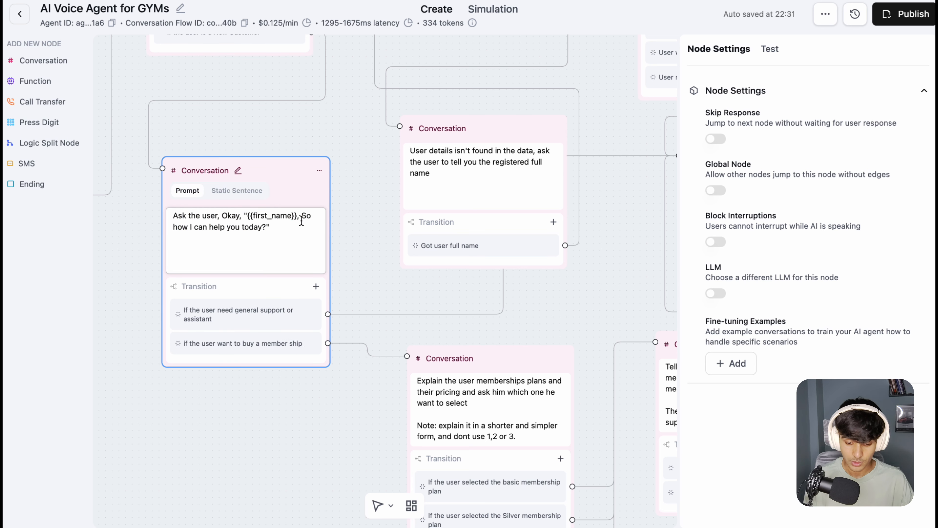
left_click_drag(298, 218, 192, 227)
left_click_drag(366, 290, 338, 237)
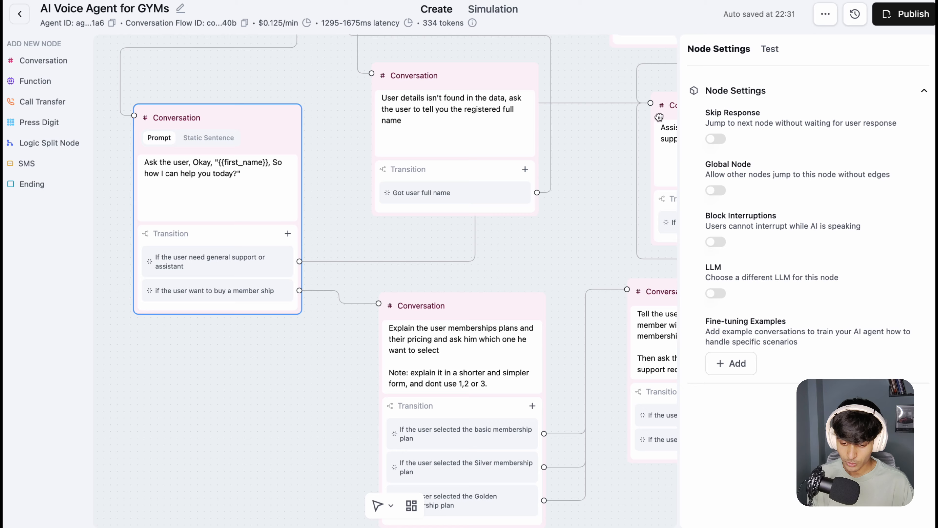
Step: Rearrange the Customer Details node and the "User details isn't found" node so they stand one above the other without overlapping
left_click_drag(497, 74, 443, 173)
left_click_drag(473, 84, 466, 67)
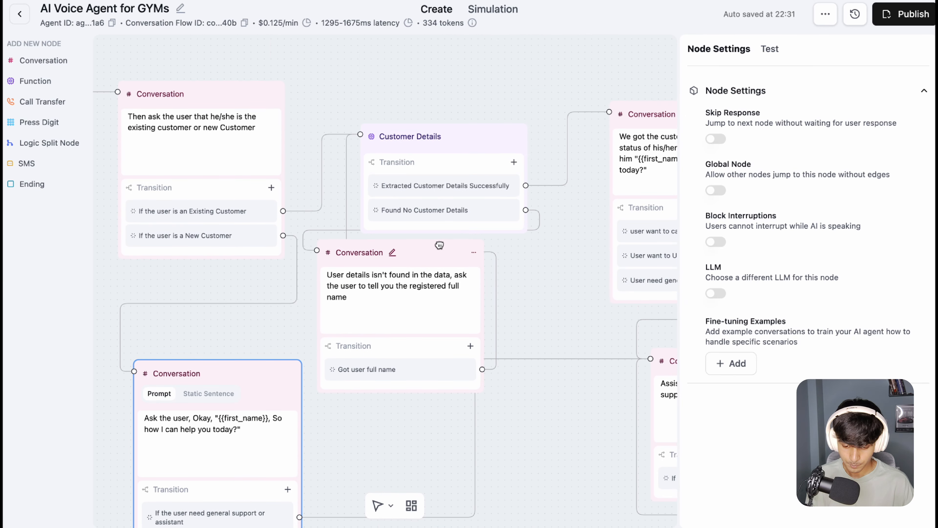
left_click_drag(431, 252, 467, 203)
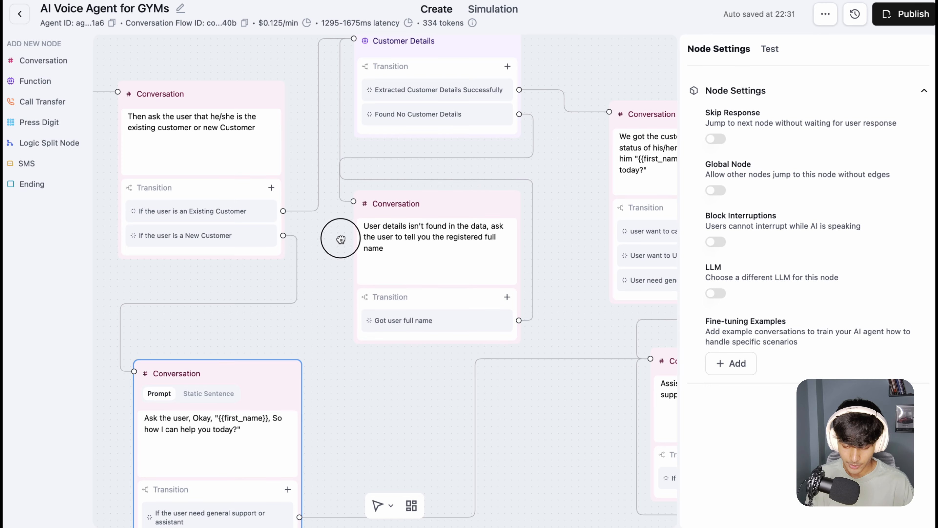
Step: Follow the new-customer node's membership and general support transitions, and select the prompt area of the "Assist the user" node
scroll(347, 281, "down", 4)
scroll(404, 337, "down", 3)
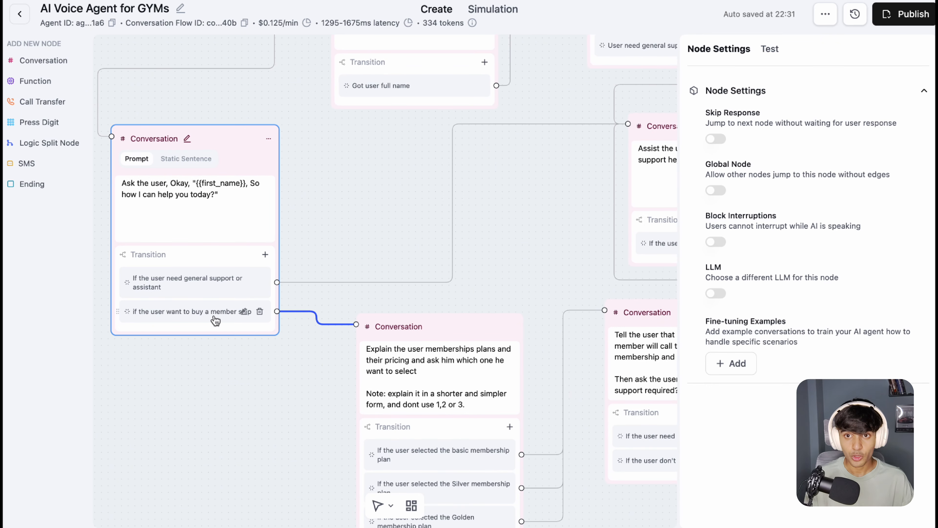
left_click_drag(390, 297, 282, 168)
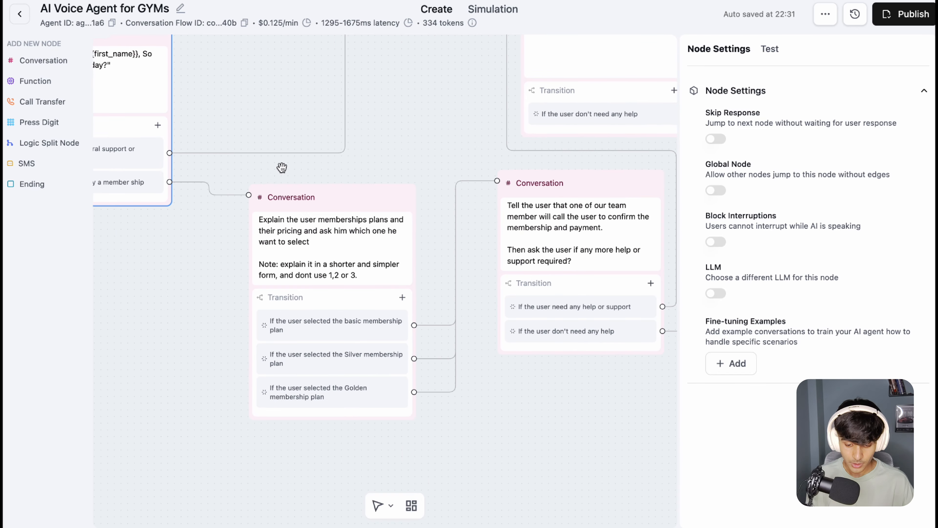
left_click_drag(368, 152, 388, 295)
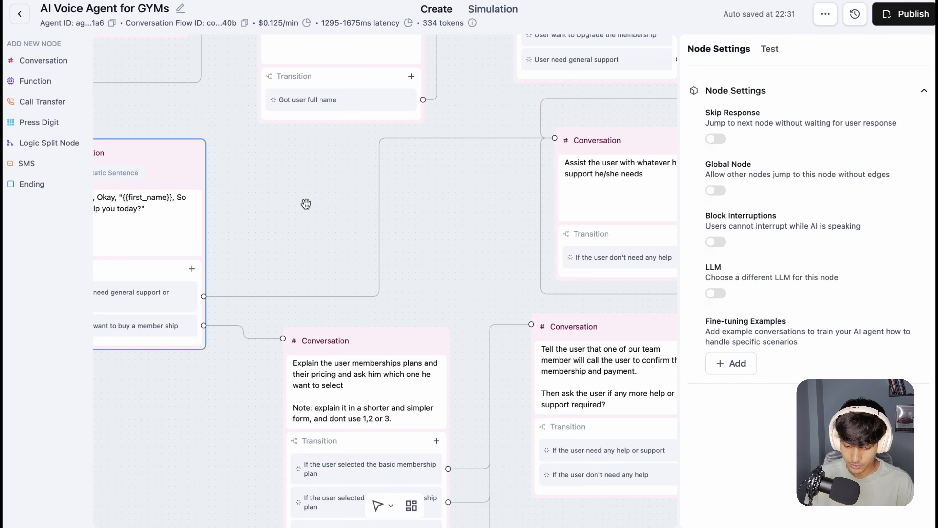
scroll(306, 203, "right", 5)
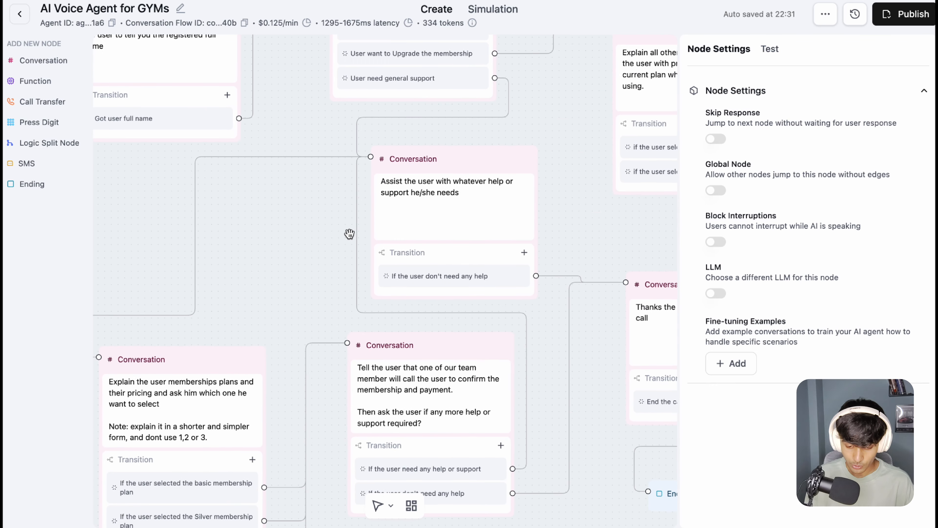
left_click_drag(420, 182, 458, 192)
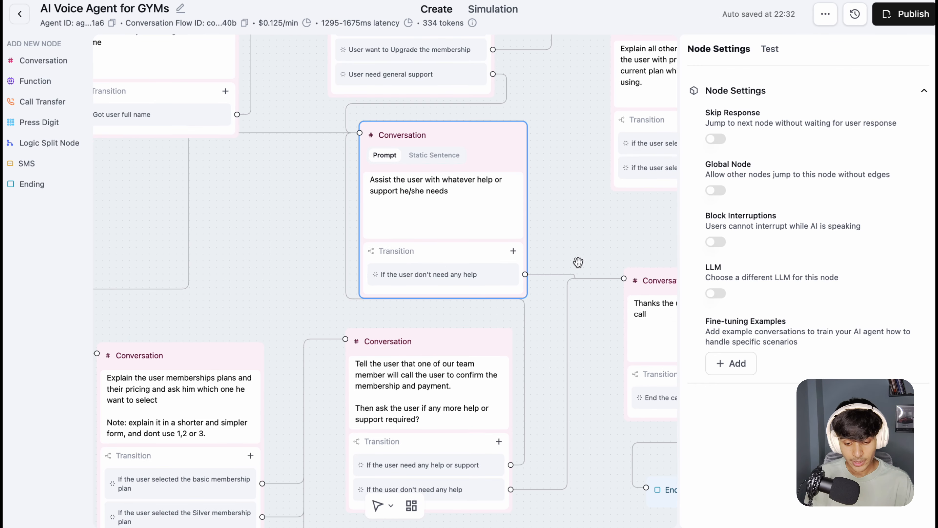
Step: Reposition the Conversation node that thanks the user for calling so it sits above the End Call node
left_click_drag(584, 260, 466, 189)
left_click_drag(536, 210, 537, 235)
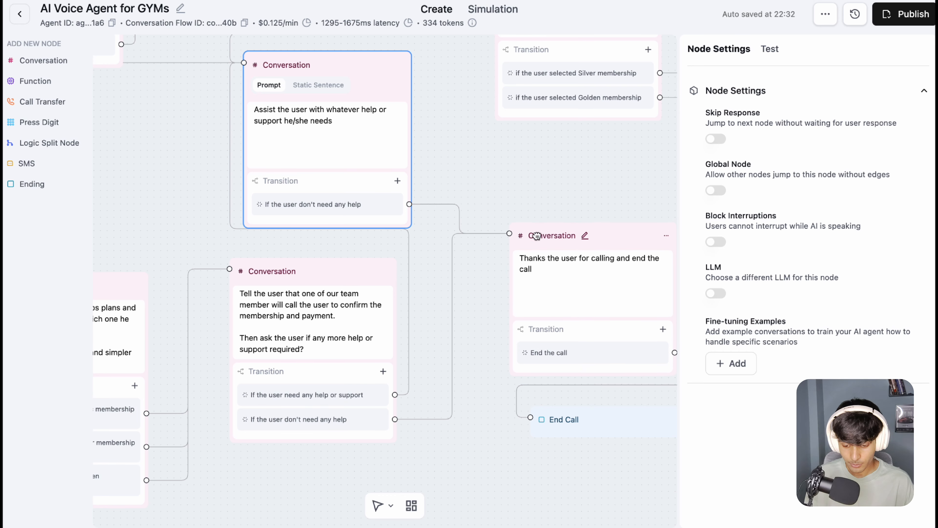
left_click_drag(530, 187, 548, 156)
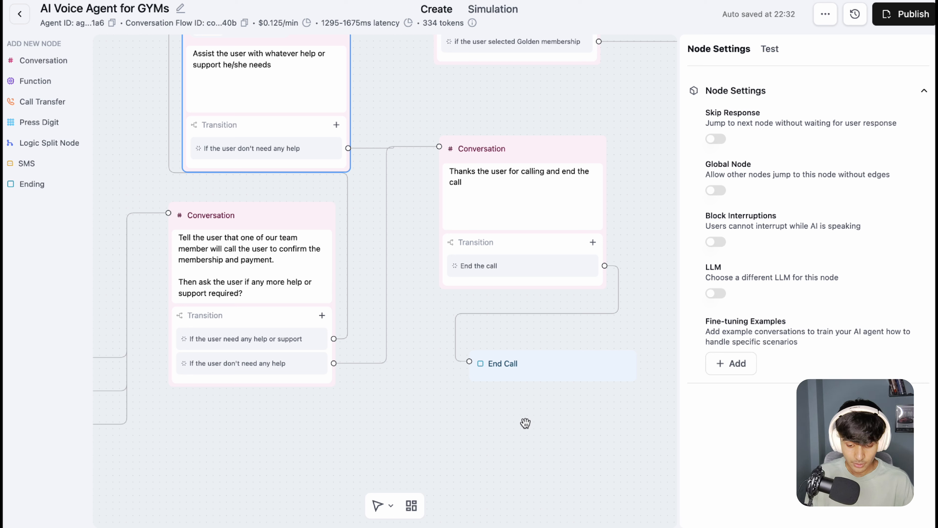
Step: Add an Ending node beside the existing End Call node, and delete it again
left_click(33, 186)
left_click_drag(550, 274, 584, 386)
left_click_drag(618, 276, 633, 344)
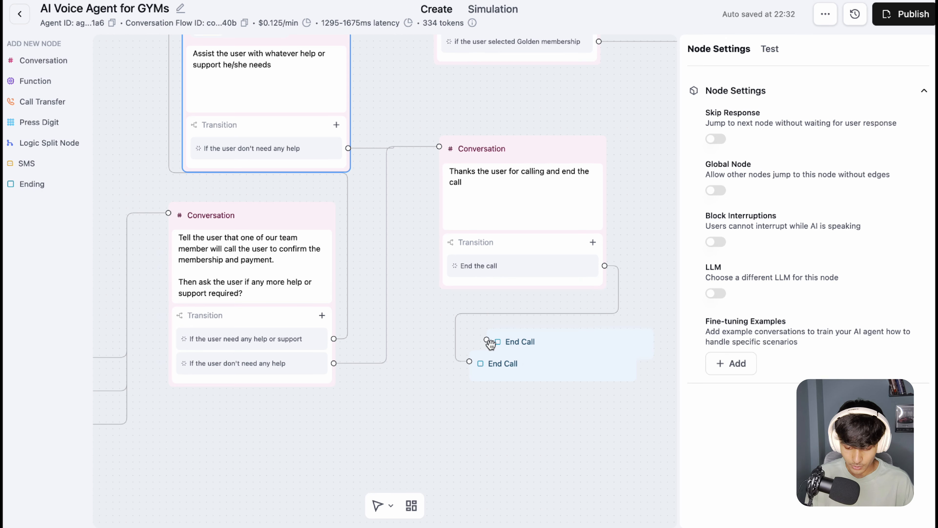
left_click(518, 342)
left_click(645, 345)
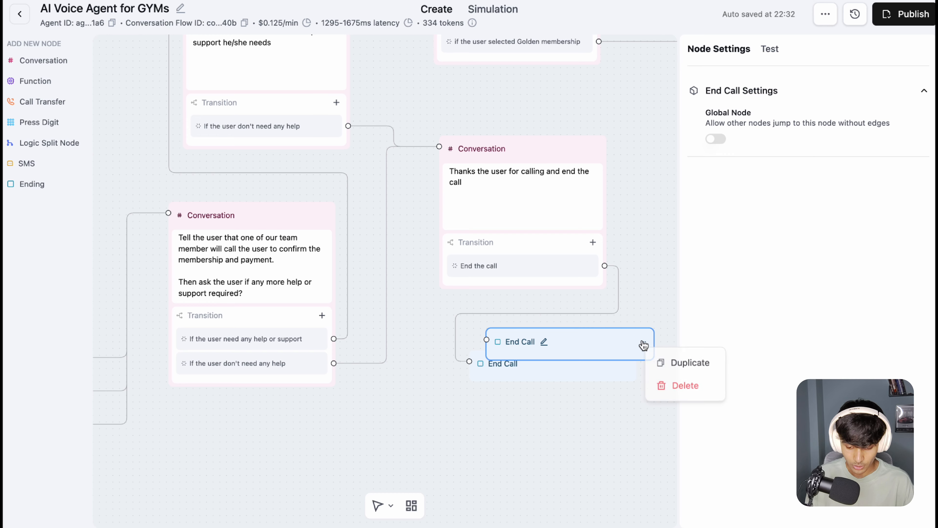
left_click(673, 387)
left_click(581, 298)
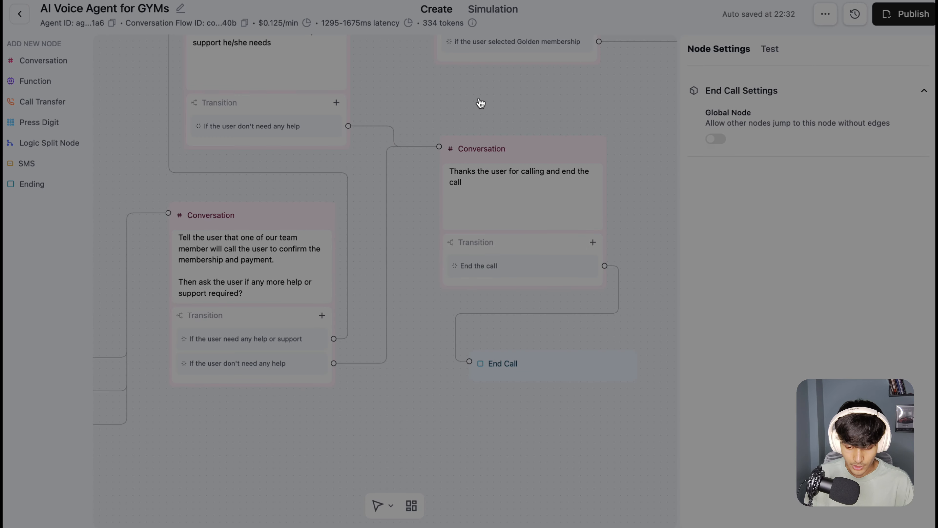
Step: Return to the membership plans node and highlight its instruction to explain the plans and pricing and ask for a selection
scroll(278, 109, "left", 10)
scroll(327, 142, "left", 5)
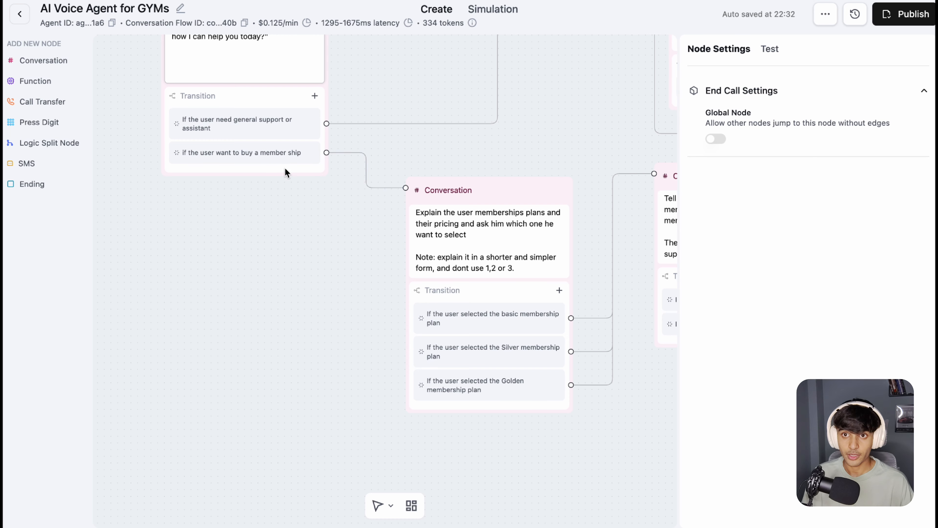
scroll(274, 231, "right", 10)
scroll(274, 231, "down", 6)
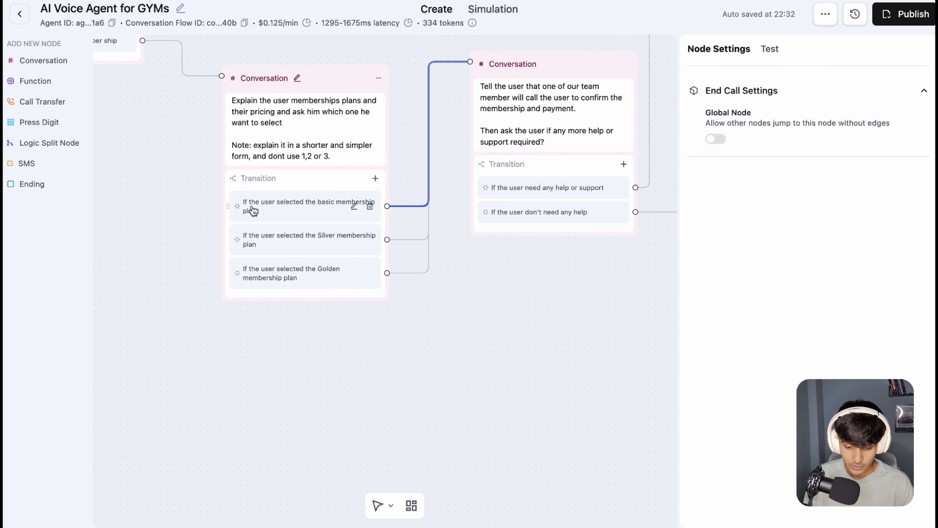
left_click_drag(287, 124, 264, 100)
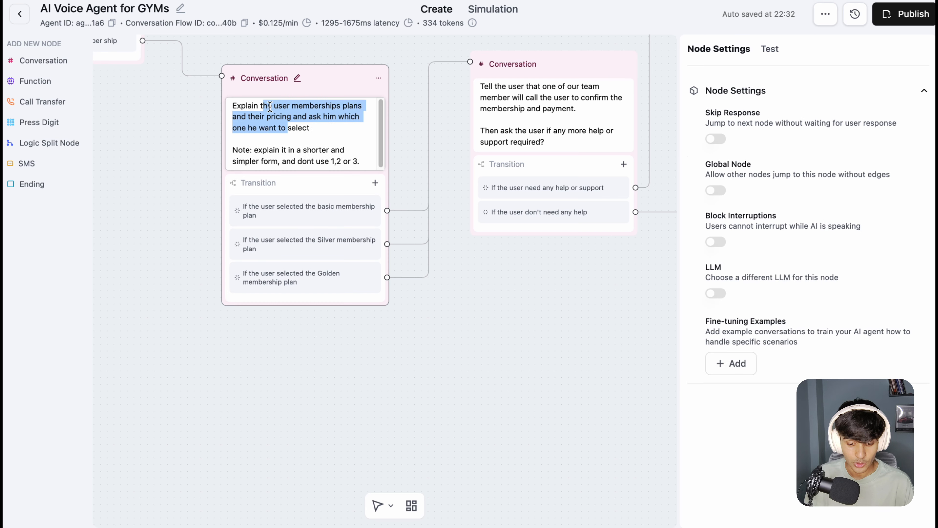
Step: Highlight the note in the membership plans prompt about explaining in a shorter, simpler form without using 1,2 or 3
left_click(272, 141)
left_click_drag(268, 134, 303, 152)
left_click(314, 164)
left_click_drag(253, 168, 293, 182)
left_click(300, 181)
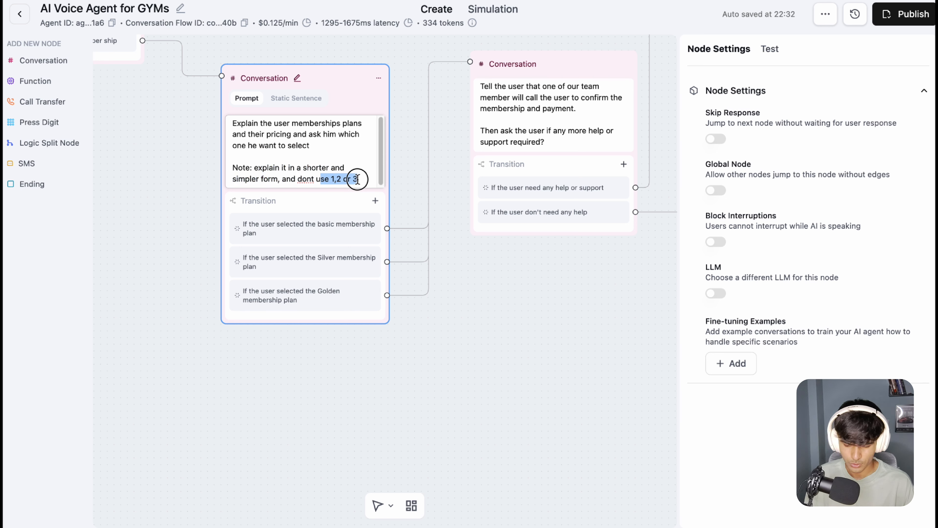
left_click_drag(358, 179, 233, 179)
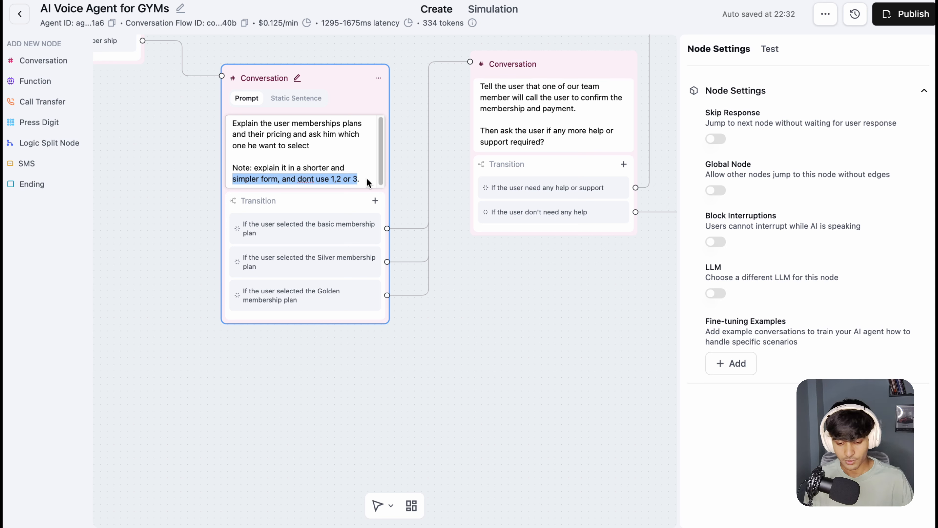
left_click_drag(366, 178, 238, 168)
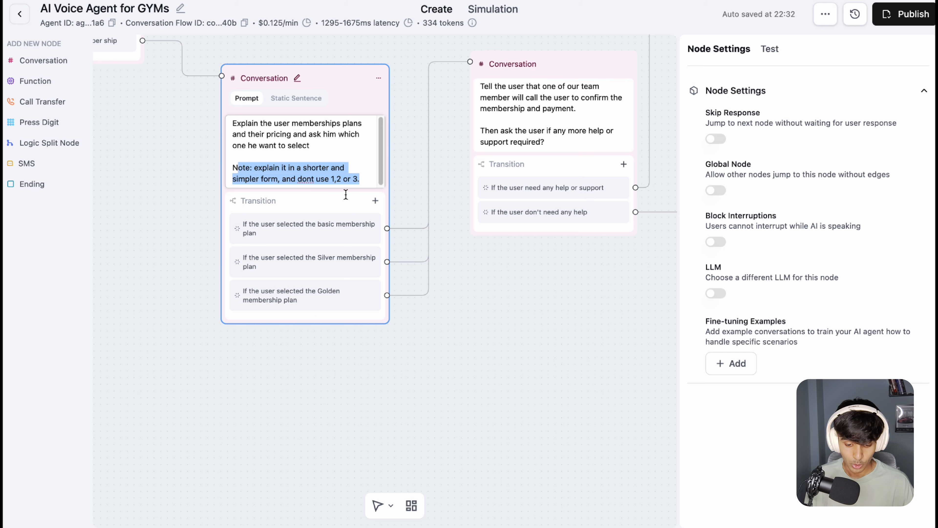
Step: Open the prompt of the node telling the user that a team member will call to confirm the membership and payment
left_click(464, 306)
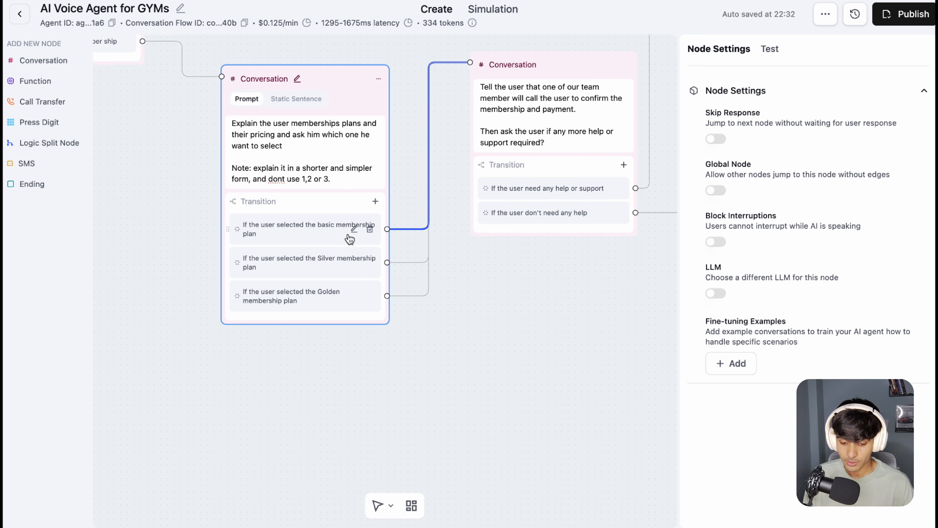
left_click(554, 292)
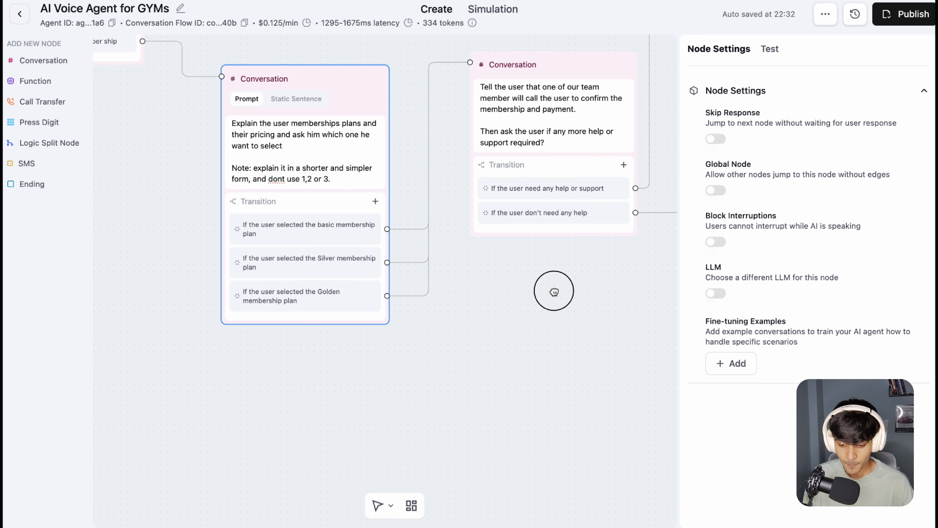
left_click_drag(554, 291, 358, 364)
left_click(329, 184)
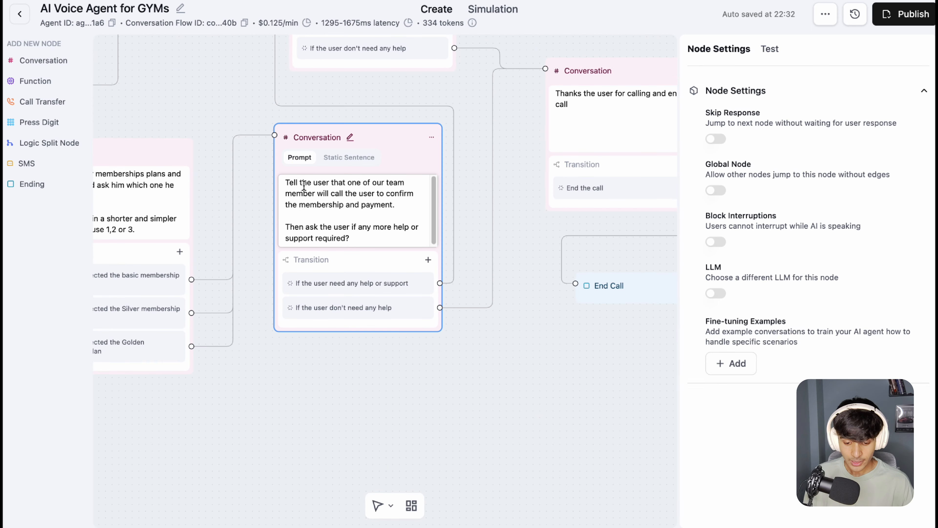
Step: Highlight the prompt's instructions about the team member's confirmation call and asking whether any more help or support is required
left_click_drag(302, 182, 393, 207)
left_click(363, 194)
left_click(322, 206)
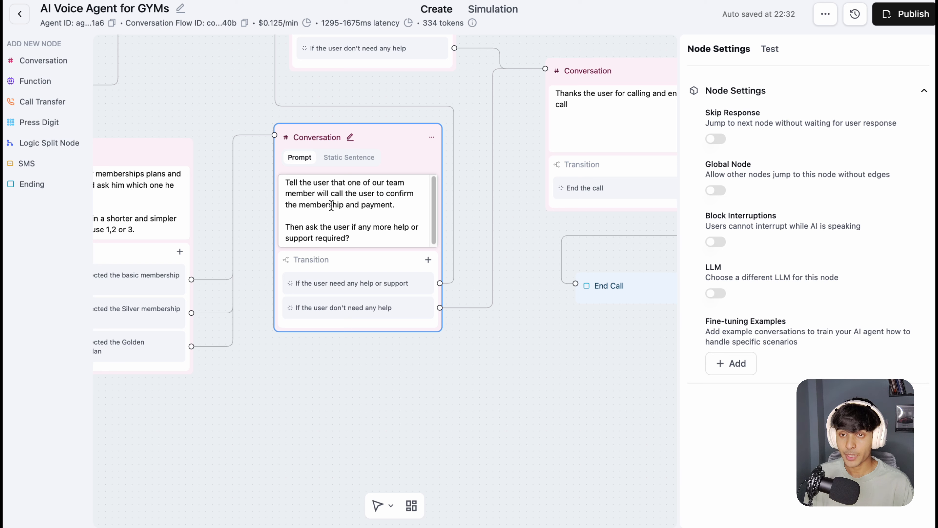
left_click_drag(313, 225, 370, 243)
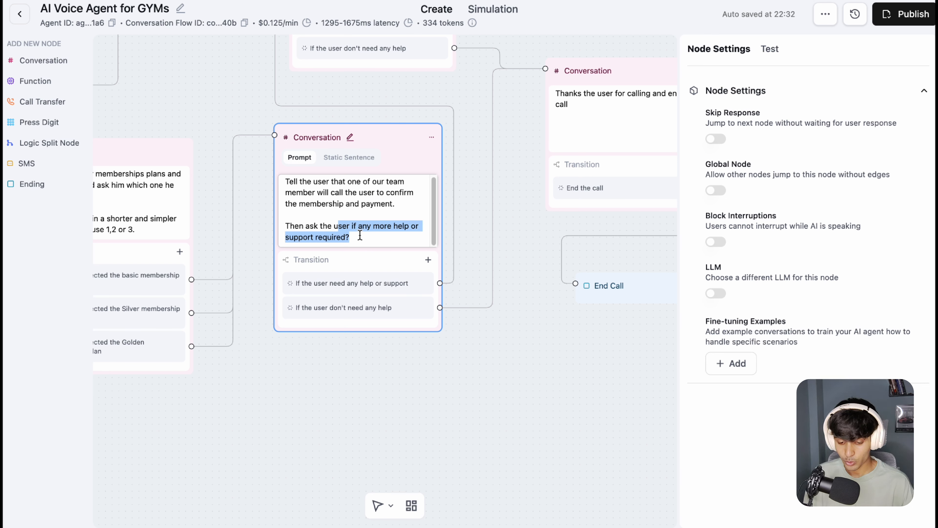
left_click(483, 367)
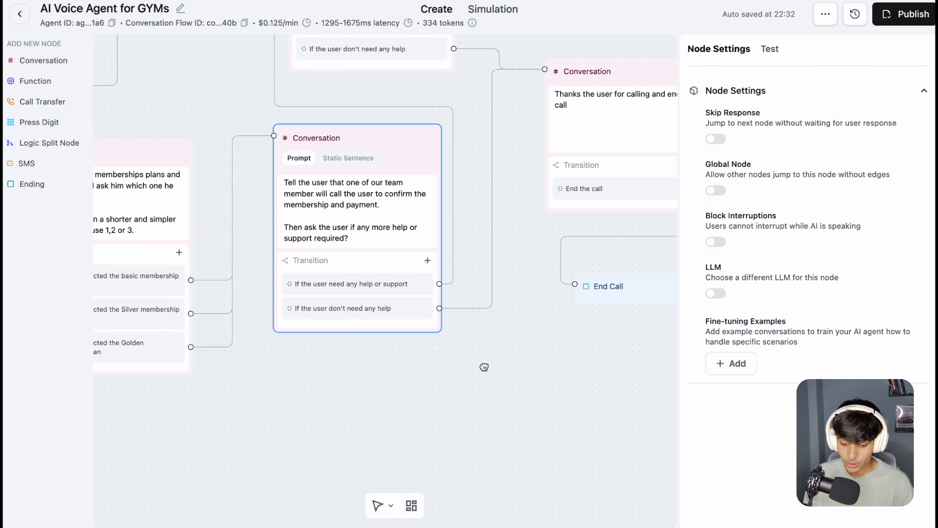
Step: Trace the membership confirmation node's two transitions, one to the general assistance node and one to the thank-you node
left_click_drag(484, 367, 416, 371)
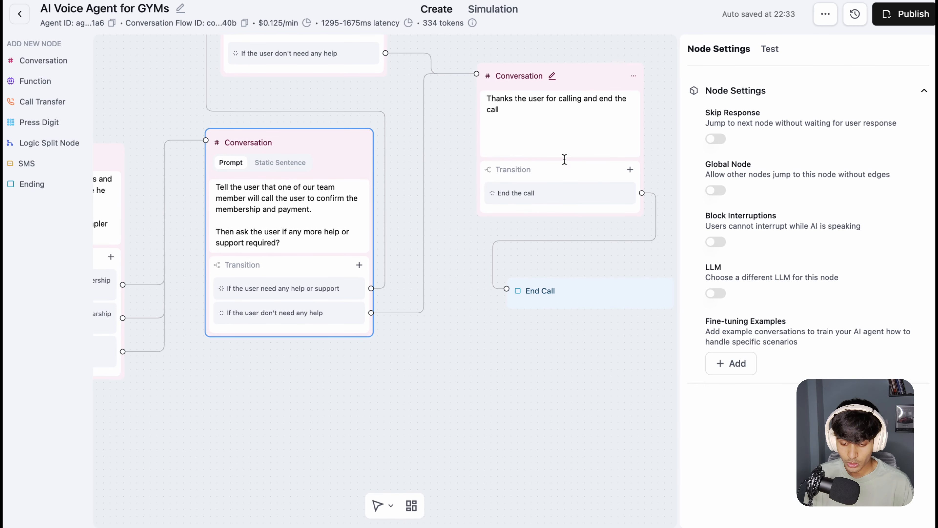
left_click_drag(447, 137, 427, 191)
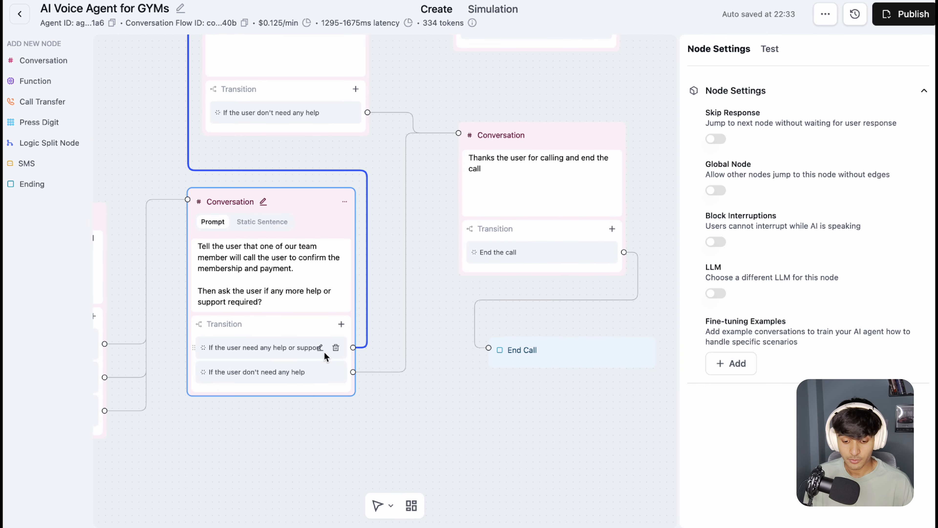
left_click_drag(379, 158, 409, 171)
scroll(403, 177, "up", 5)
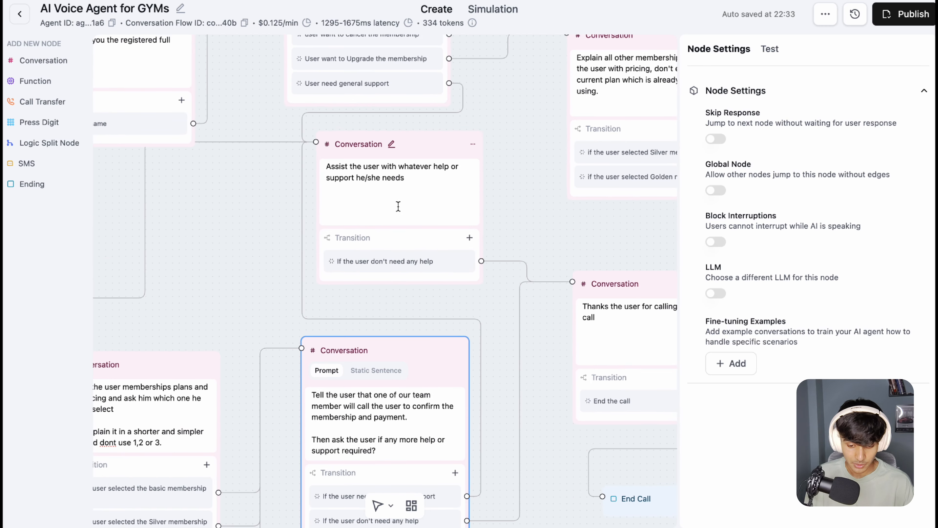
left_click_drag(246, 187, 339, 185)
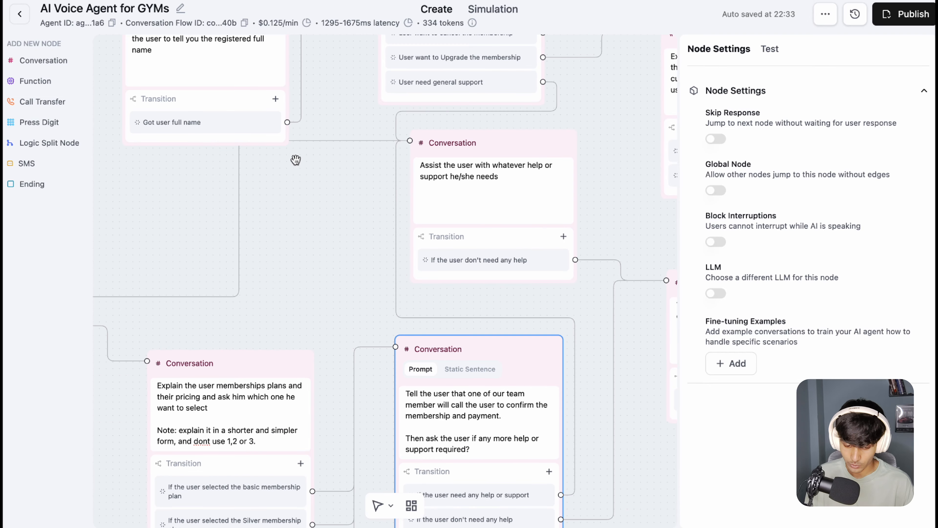
left_click_drag(251, 235, 402, 227)
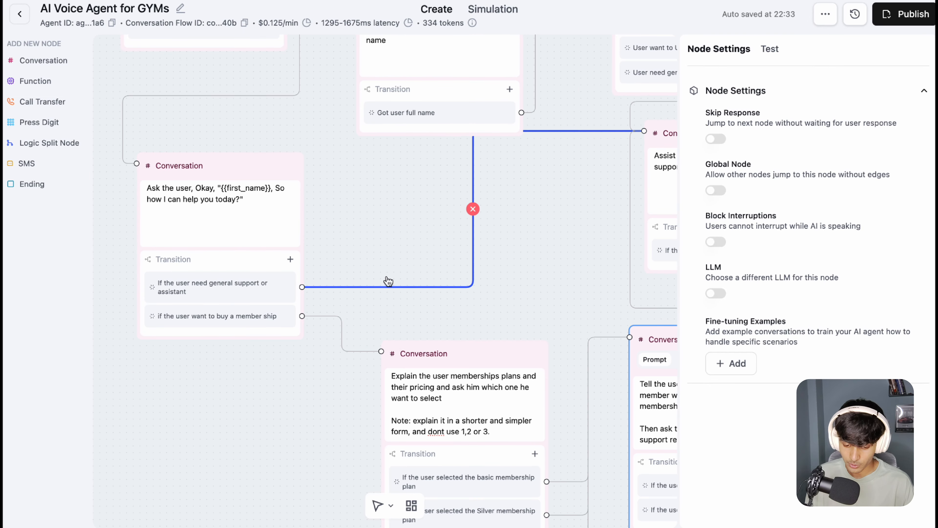
left_click_drag(385, 278, 237, 263)
left_click_drag(391, 250, 171, 176)
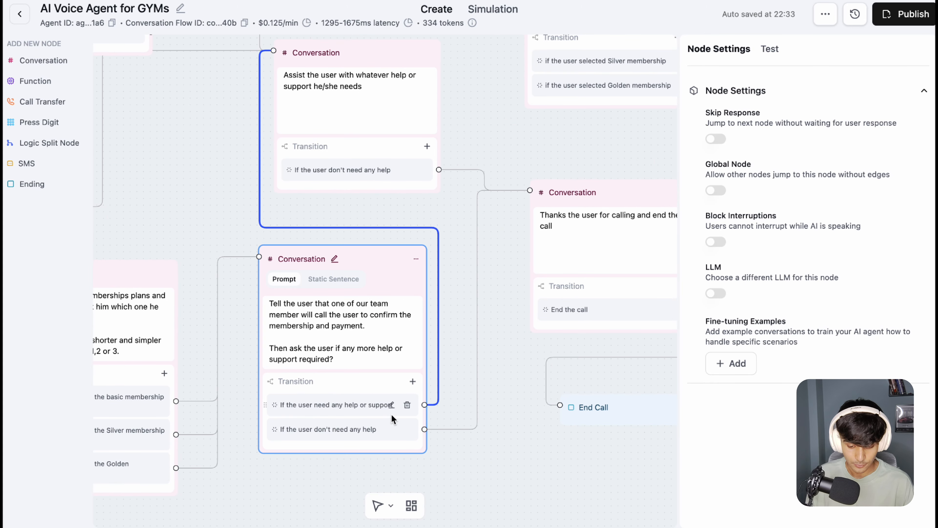
left_click_drag(488, 218, 273, 254)
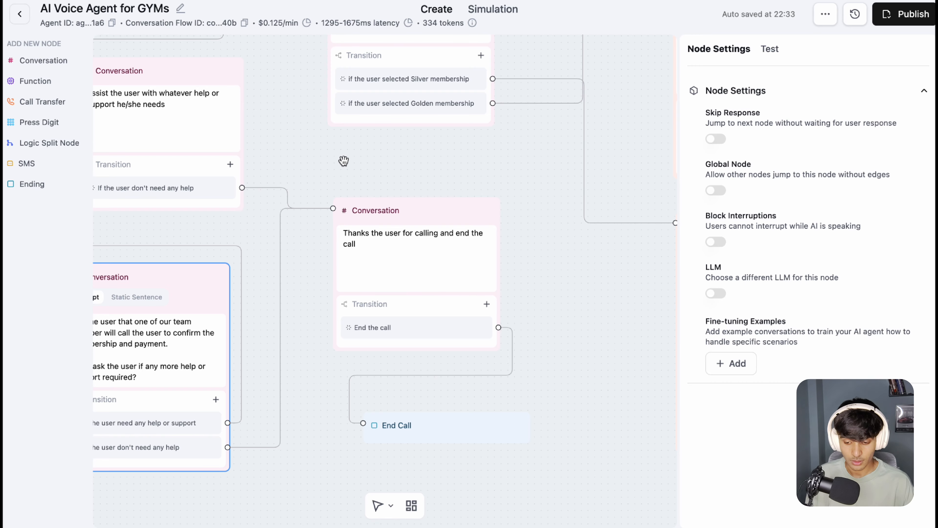
Step: Shift the general assistance node slightly and move the End Call node directly beside the thank-you node's End the call transition
left_click_drag(336, 161, 463, 204)
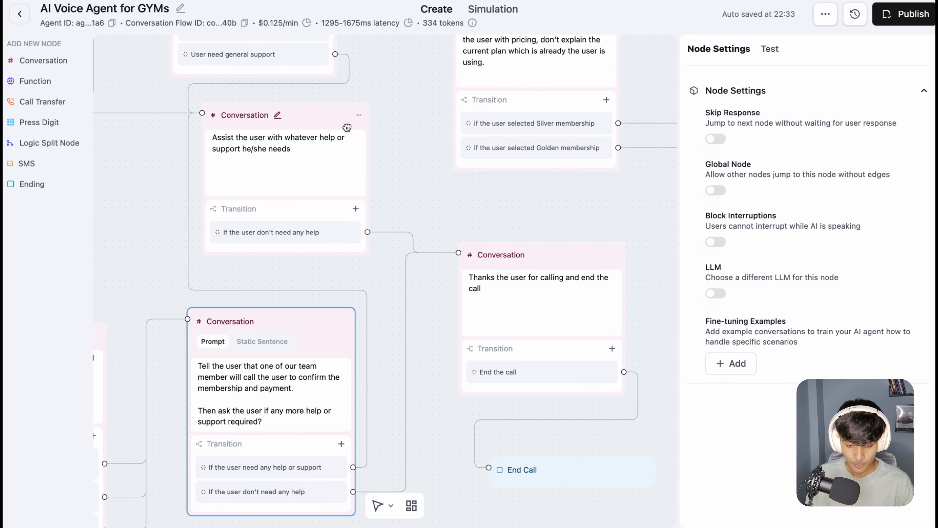
mouse_move(309, 126)
left_mouse_down()
mouse_move(337, 134)
mouse_move(312, 130)
left_mouse_up()
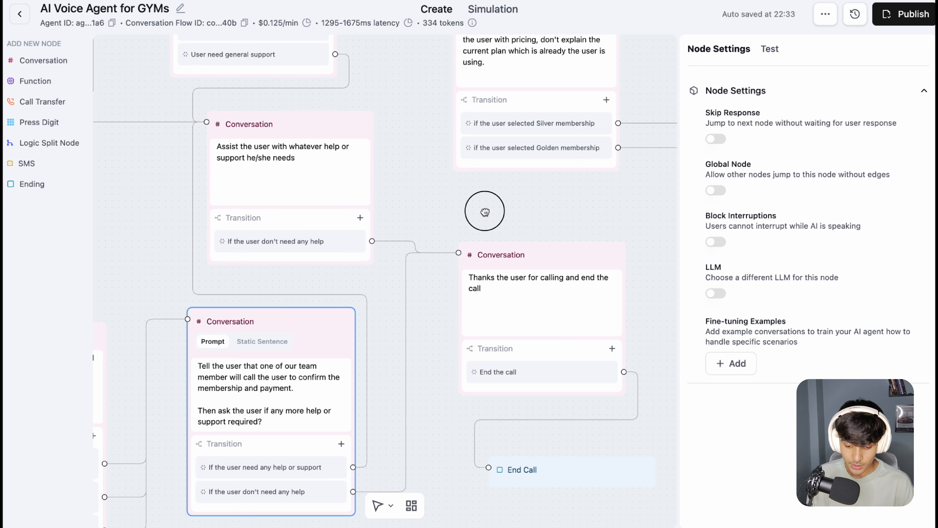
scroll(486, 212, "down", 2)
scroll(486, 212, "right", 3)
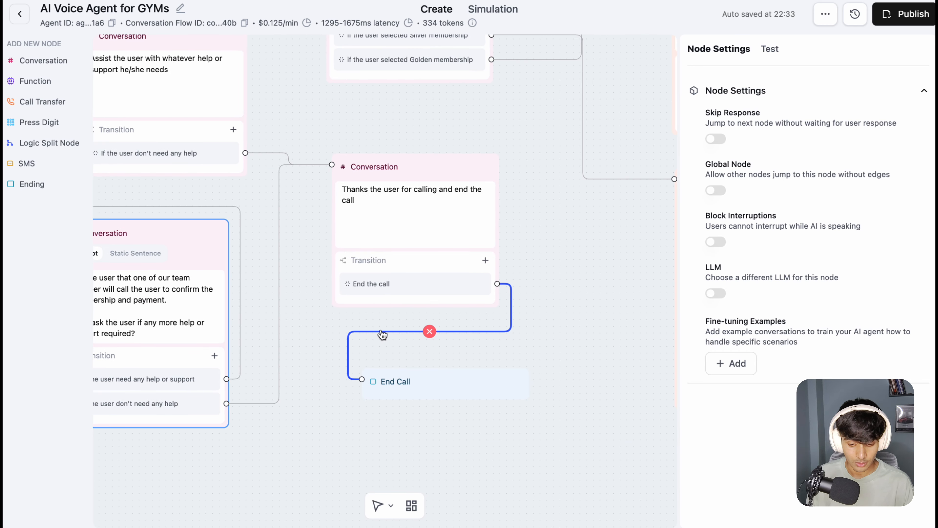
left_click_drag(445, 390, 649, 288)
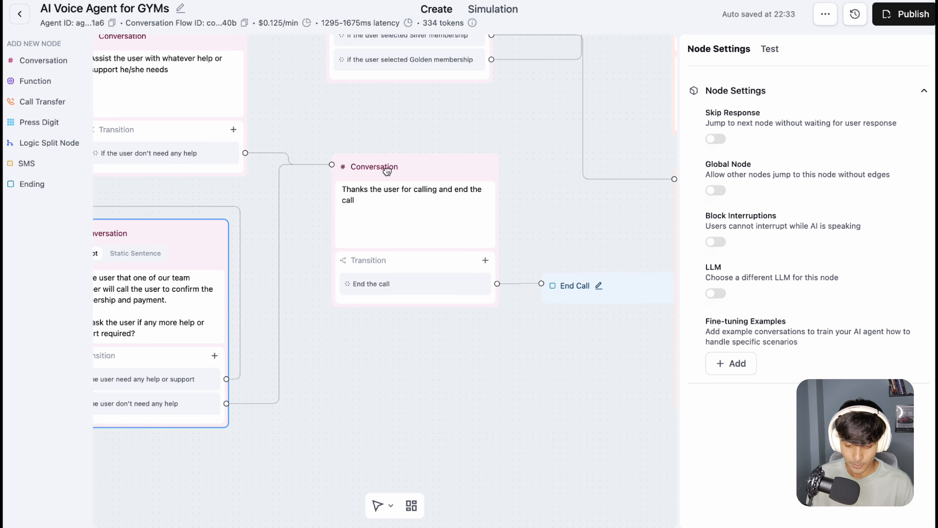
Step: Return to the start of the flow and follow the existing-customer branch to the Customer Details function node
left_click_drag(388, 148, 653, 218)
left_click_drag(230, 148, 563, 273)
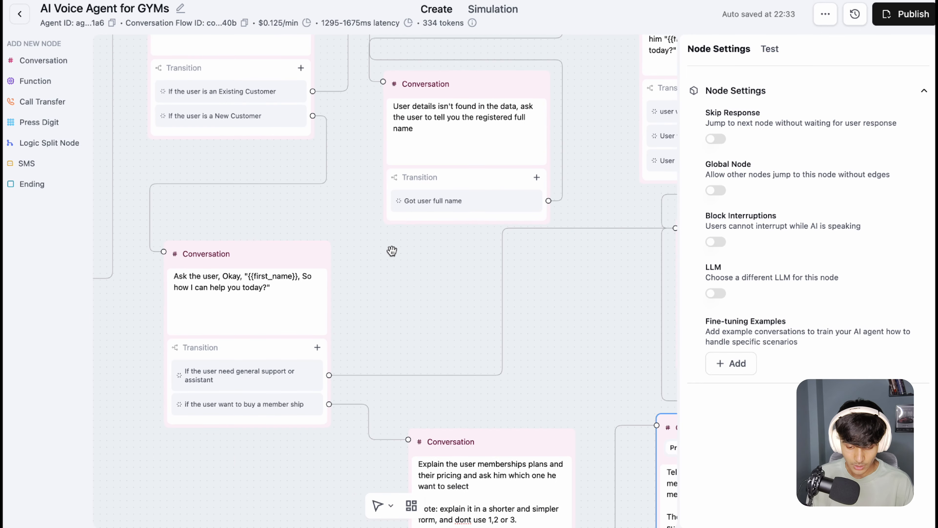
left_click_drag(338, 210, 710, 343)
scroll(423, 218, "right", 2)
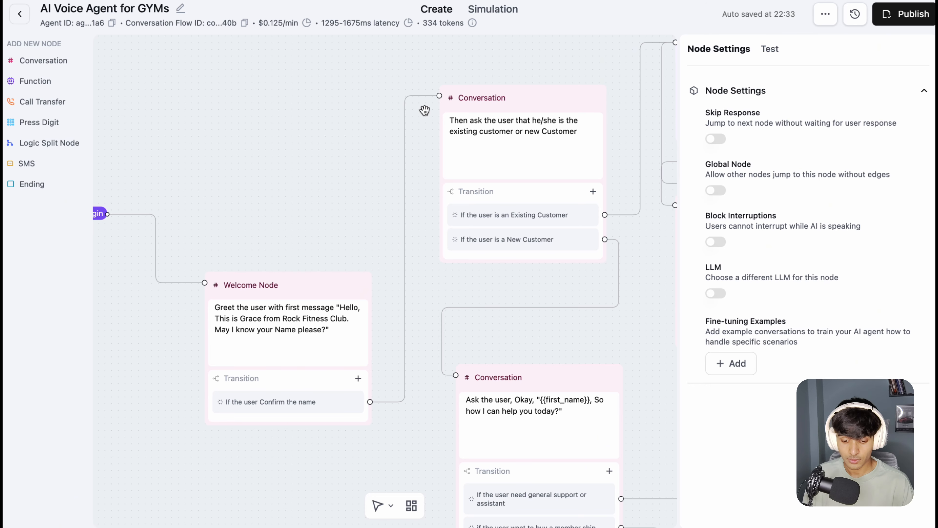
left_click_drag(387, 88, 222, 94)
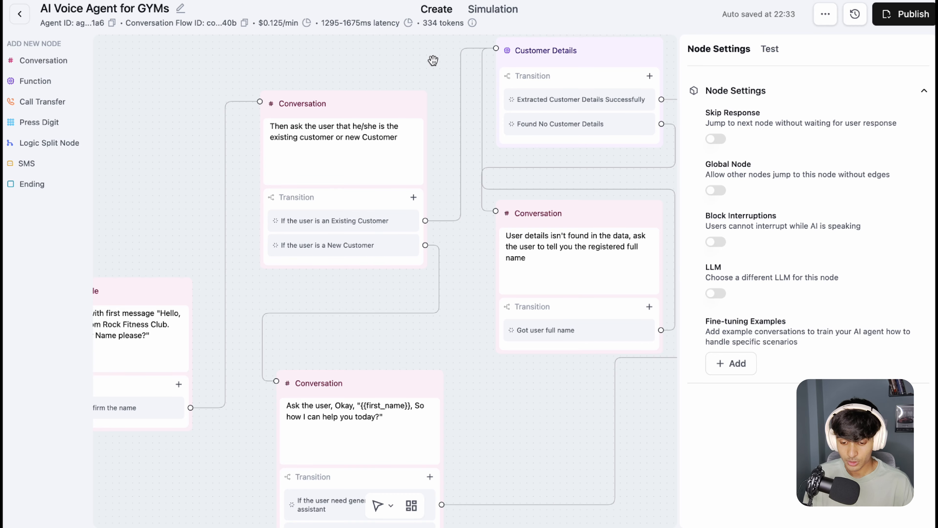
left_click_drag(433, 60, 306, 88)
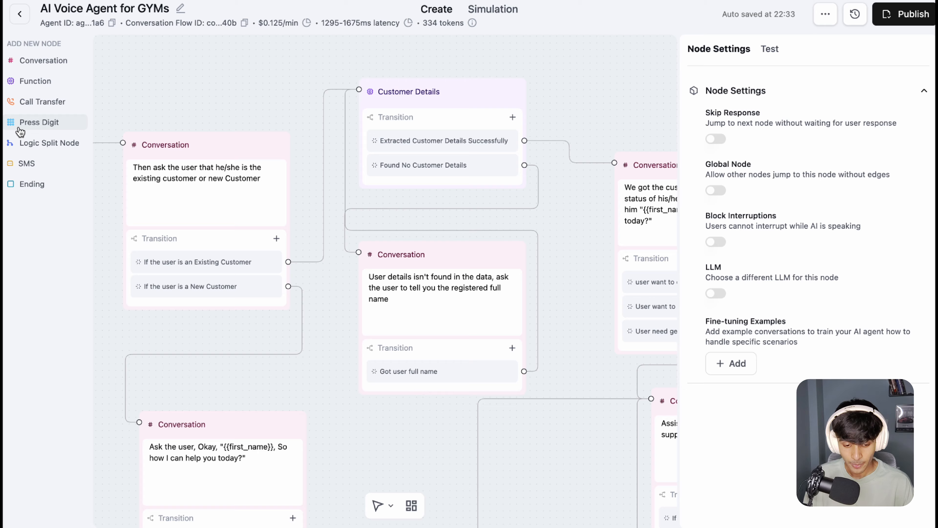
Step: Start a new Function node, open a blank custom function form to view its fields, and close the form without saving
left_click(55, 89)
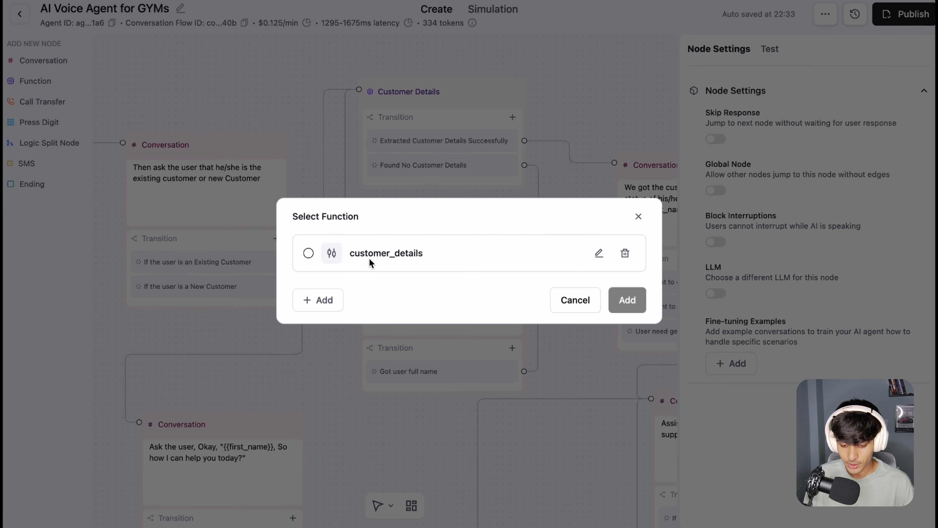
left_click(317, 300)
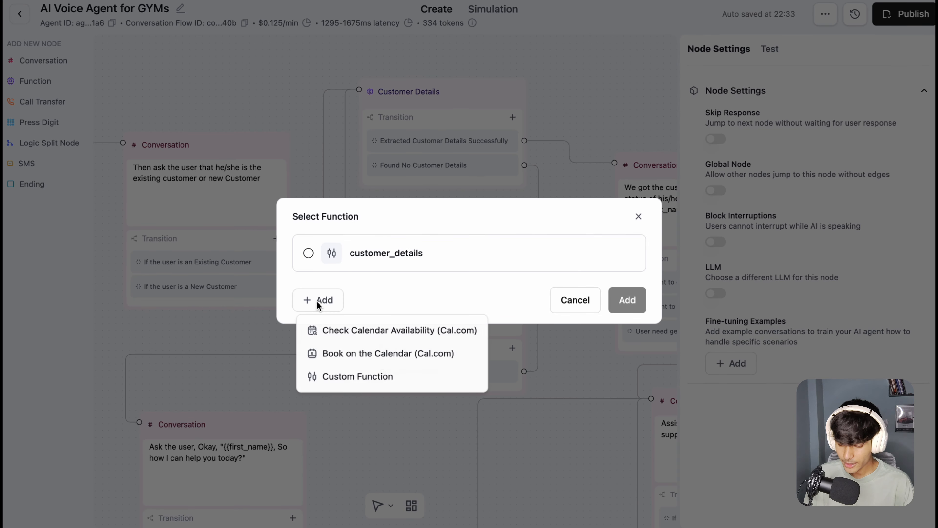
left_click(369, 384)
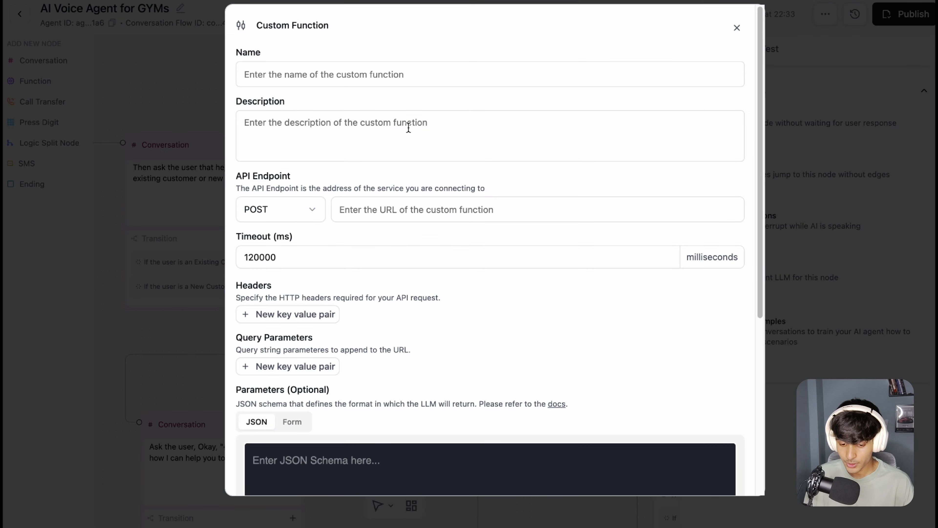
left_click(384, 75)
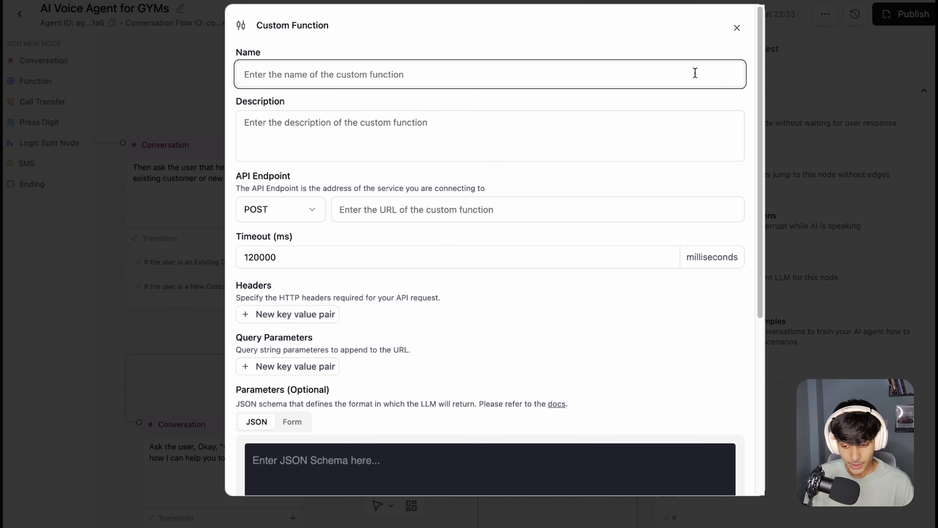
left_click(737, 28)
Step: Open the existing customer_details function and highlight its name and API endpoint URL, pointing out its description as well
left_click(598, 252)
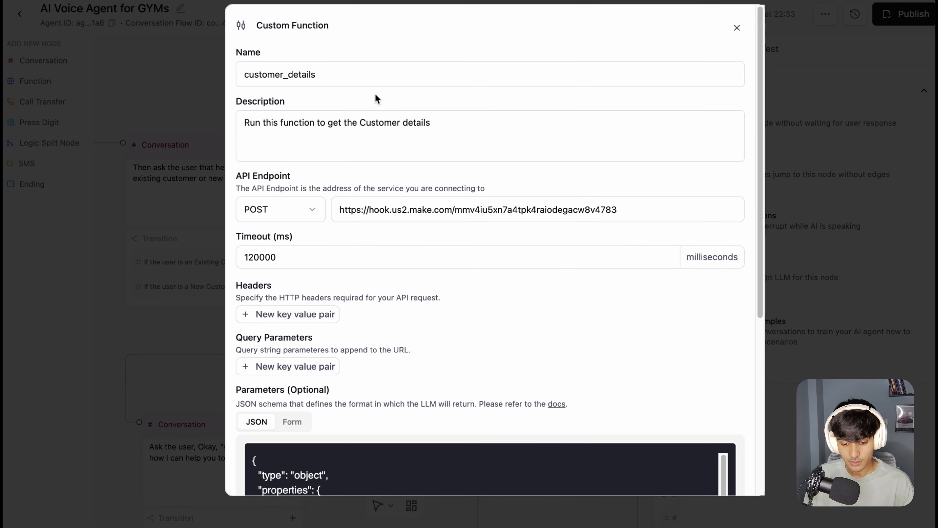
left_click(358, 79)
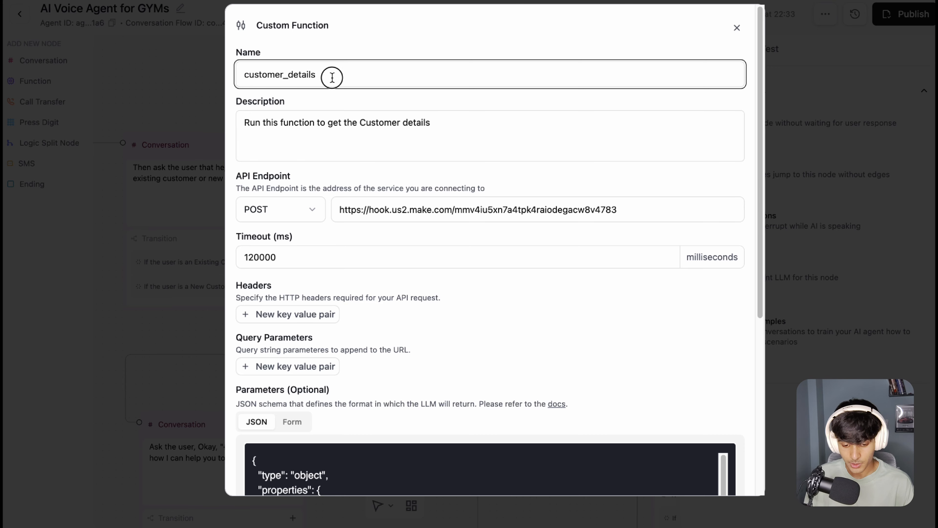
left_click_drag(349, 69, 263, 74)
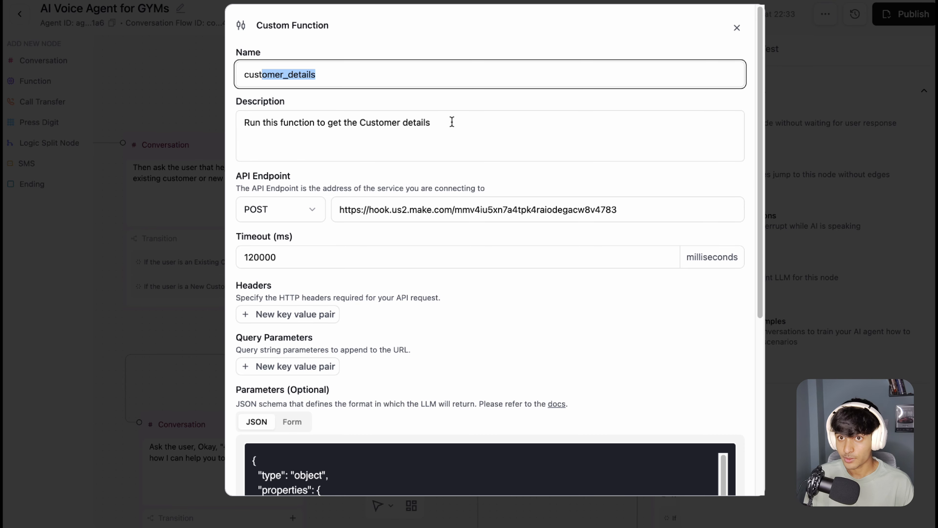
mouse_move(452, 121)
left_mouse_down()
mouse_move(296, 129)
mouse_move(446, 124)
left_mouse_up()
left_click(333, 122)
left_click(449, 125)
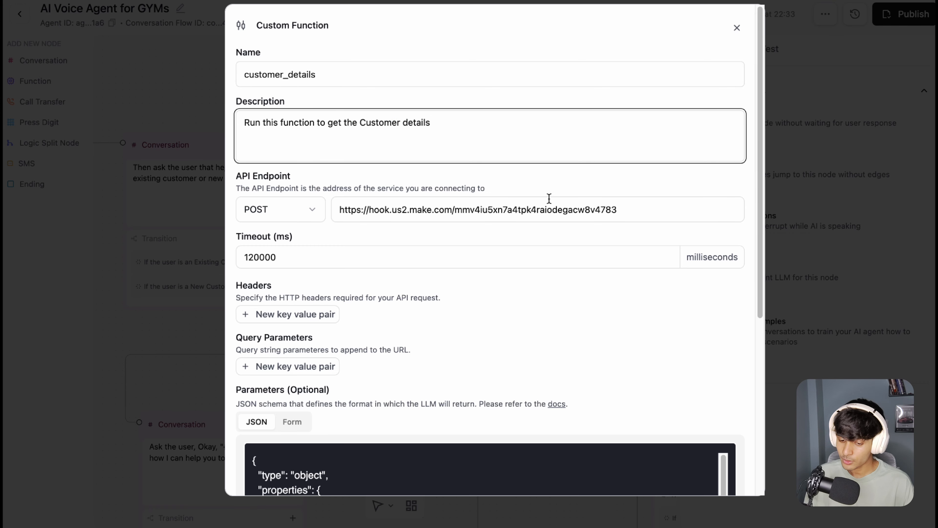
left_click_drag(635, 209, 344, 215)
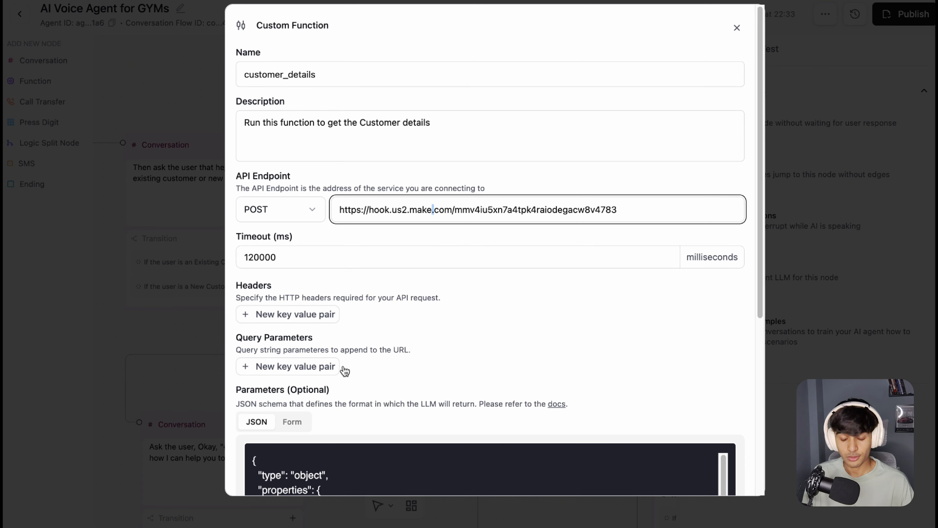
left_click_drag(633, 211, 412, 249)
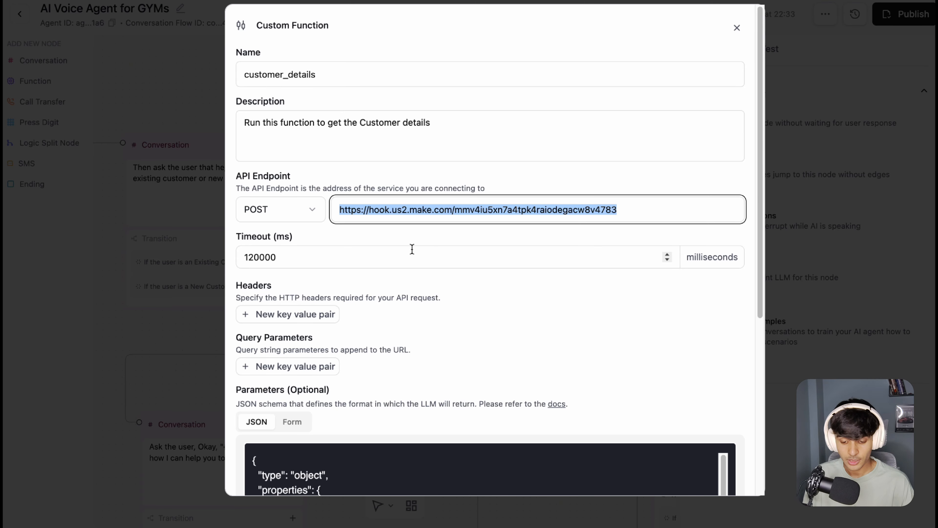
Step: Examine the function's JSON parameter schema and highlight the Name property's description, "The name of the user"
scroll(412, 234, "down", 10)
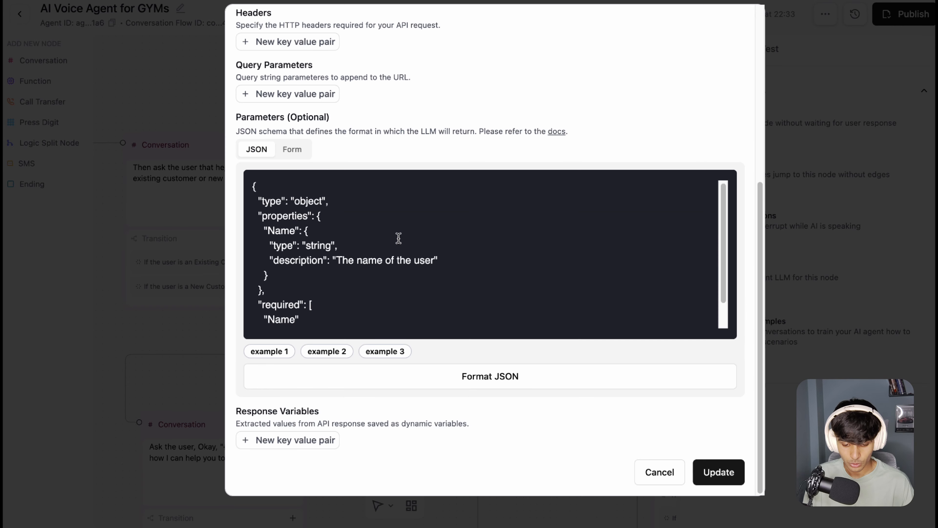
scroll(319, 246, "down", 1)
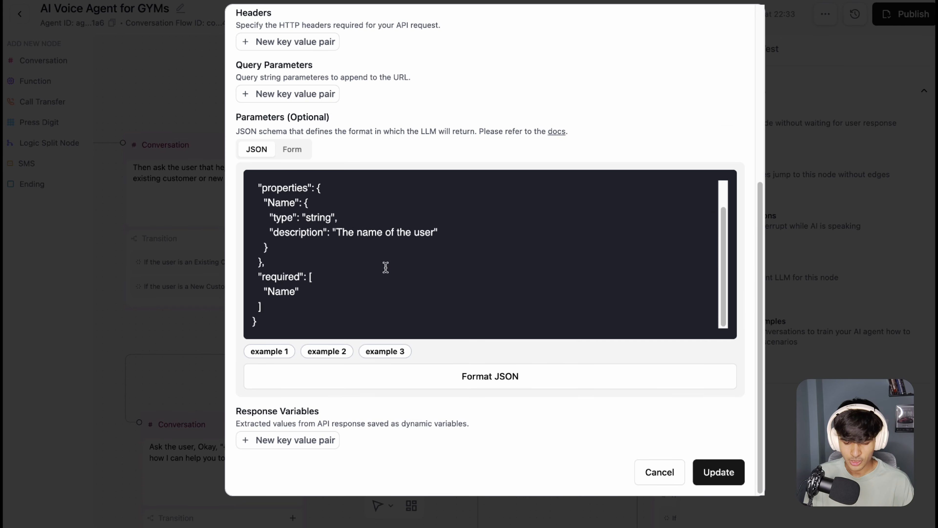
scroll(301, 307, "up", 2)
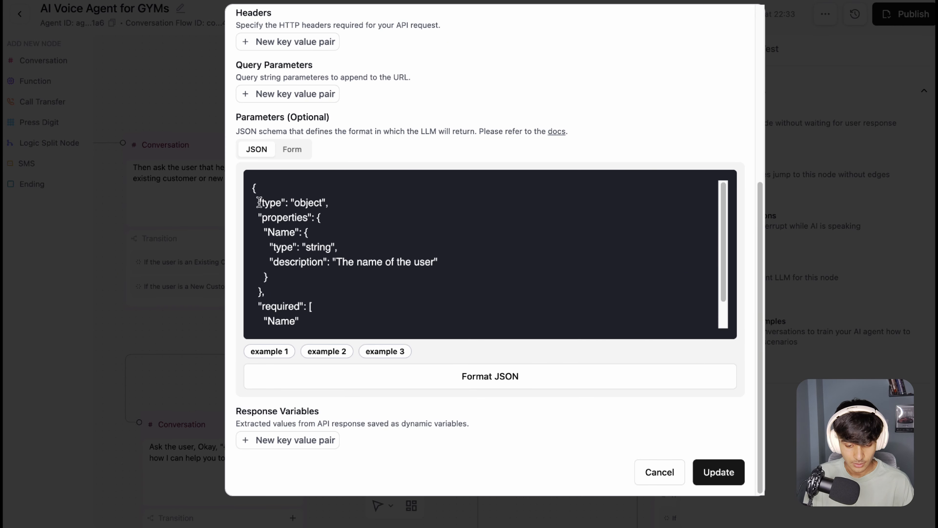
left_click_drag(241, 183, 325, 213)
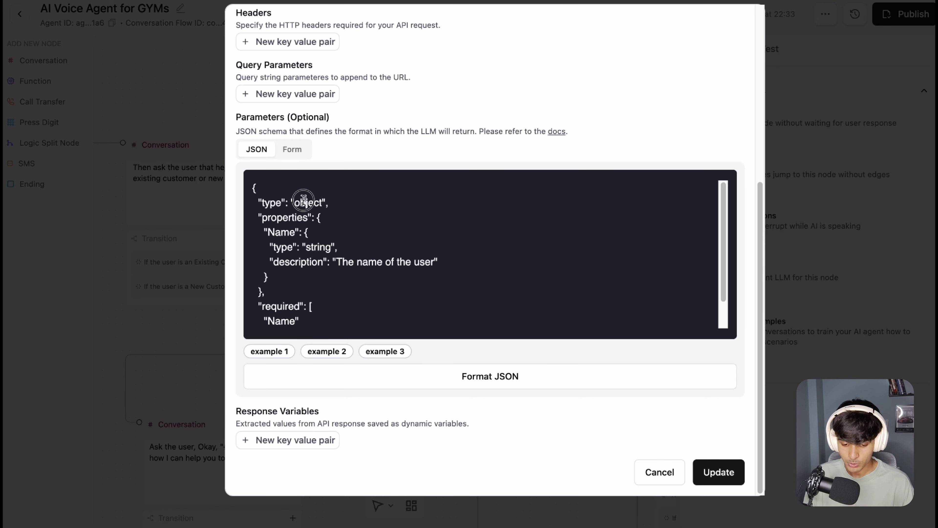
left_click_drag(307, 203, 431, 263)
left_click(272, 231)
Step: Highlight the "Name" entry in the schema's required list and review the full parameter schema again
scroll(294, 319, "down", 1)
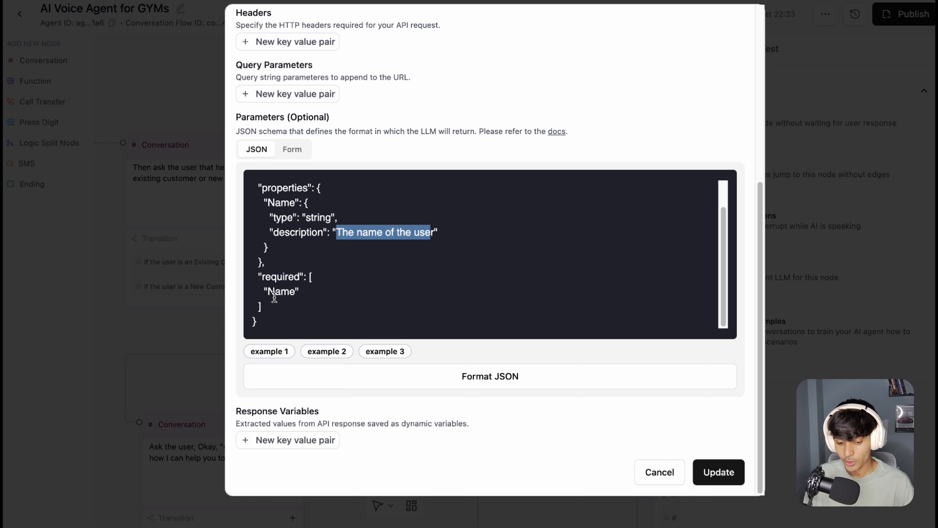
left_click_drag(268, 293, 290, 292)
left_click(297, 292)
scroll(391, 261, "up", 1)
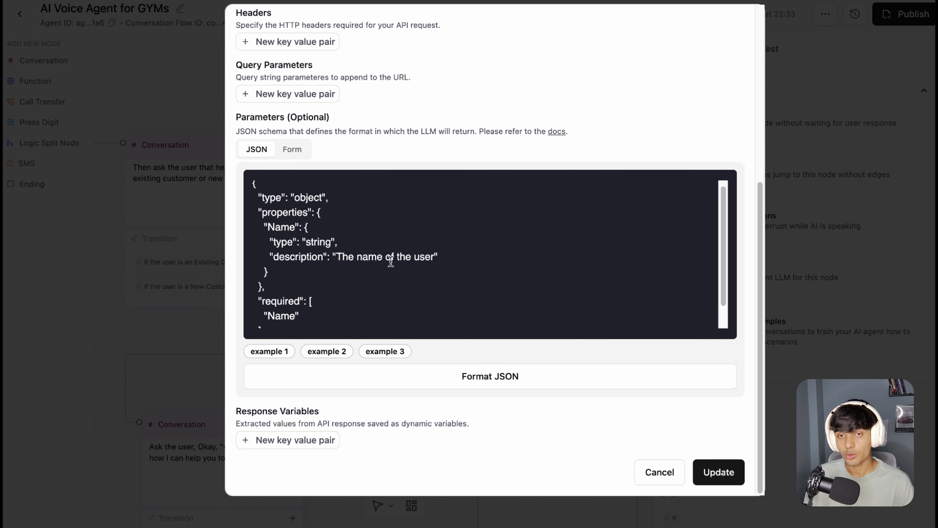
scroll(508, 246, "up", 1)
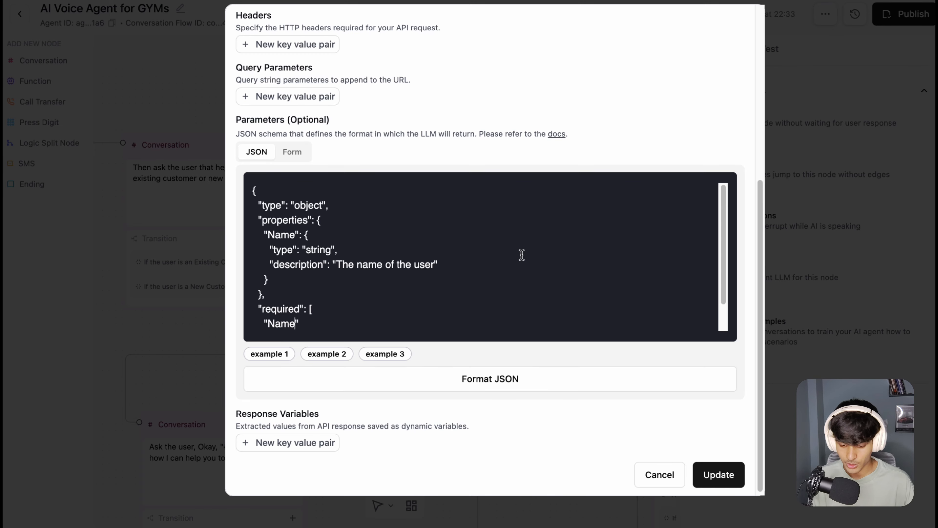
Step: Highlight the customer_details function's description, "Run this function to get the Customer details", and point out its API endpoint URL
scroll(399, 253, "up", 5)
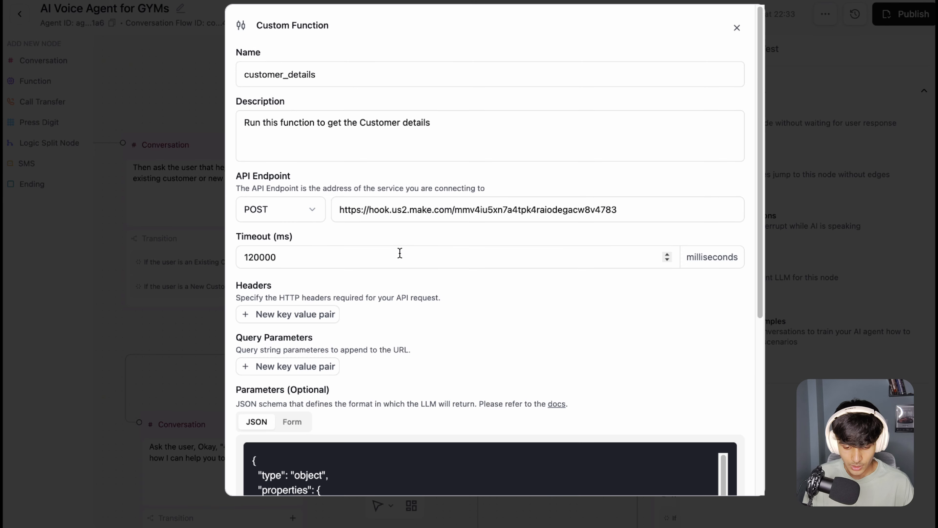
left_click_drag(495, 126, 207, 128)
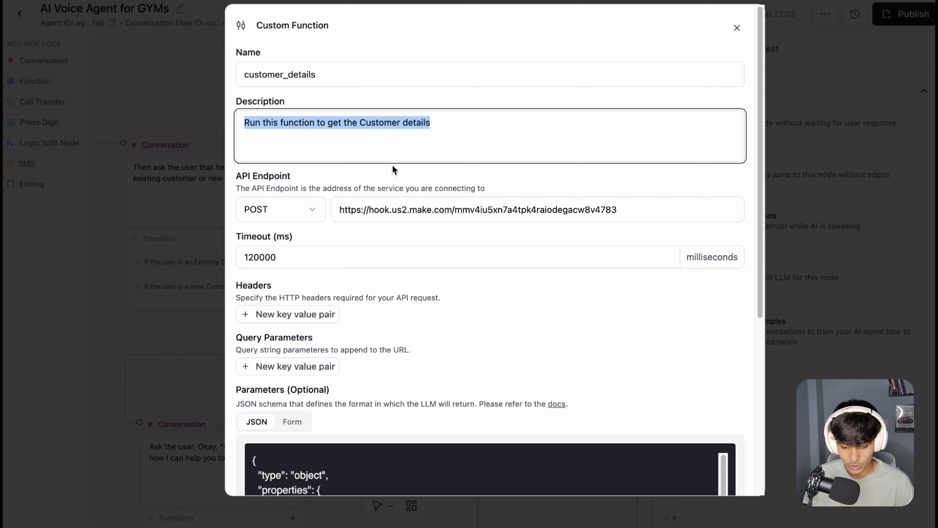
left_click(628, 208)
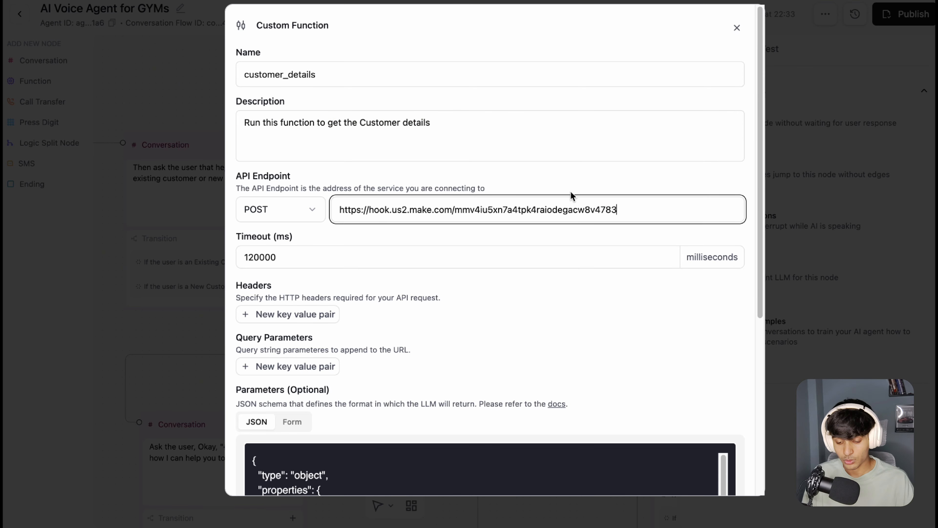
Step: Highlight the function's JSON parameter schema once more and close the custom function form without saving
scroll(490, 218, "down", 7)
scroll(406, 258, "down", 1)
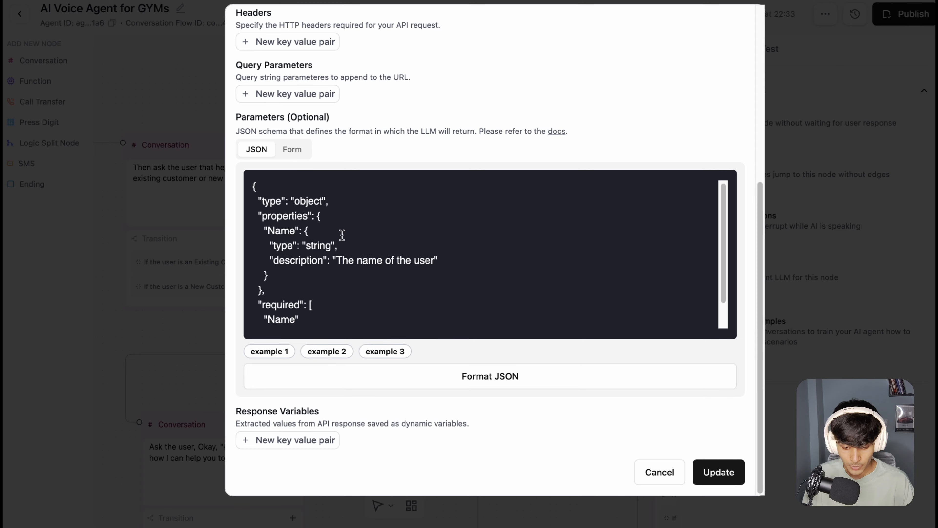
left_click_drag(308, 315, 252, 184)
left_click(314, 217)
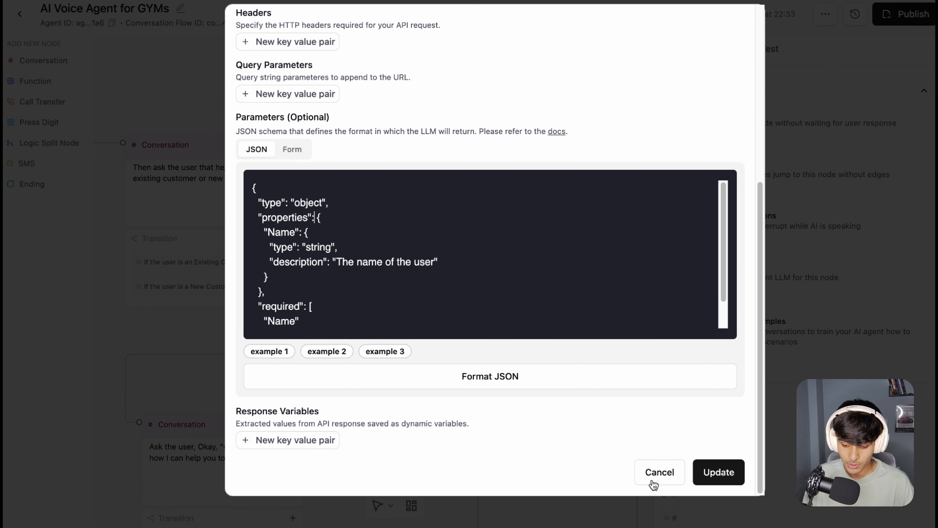
left_click(646, 474)
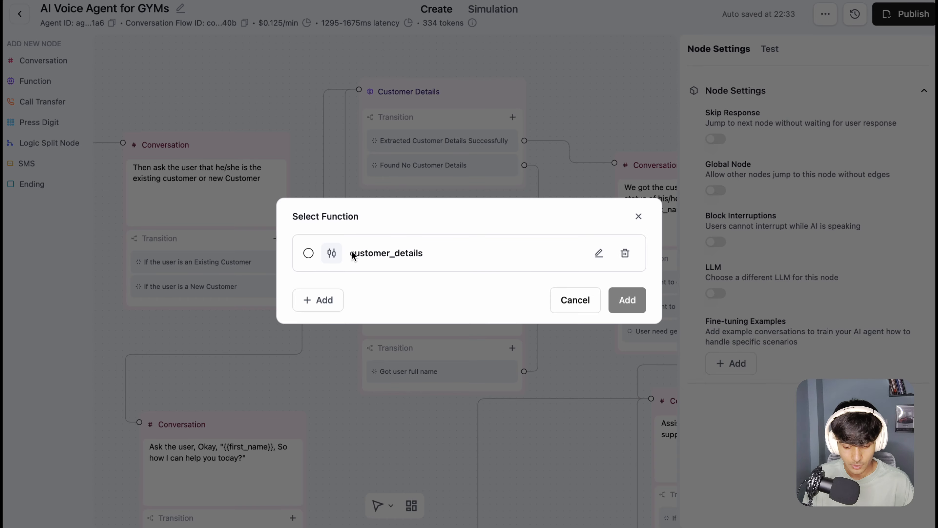
Step: Select the customer_details function and add it to the flow as a new function node
left_click(309, 254)
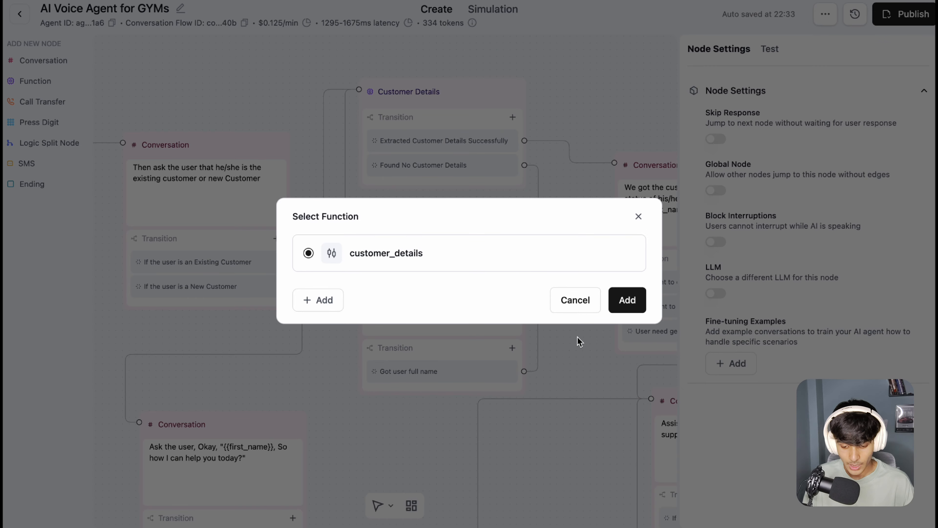
left_click(630, 298)
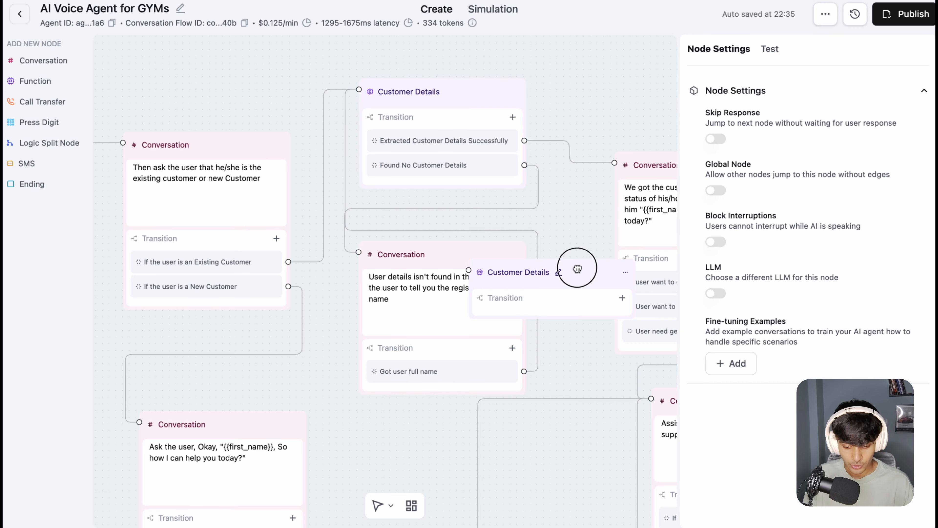
left_click_drag(578, 269, 543, 220)
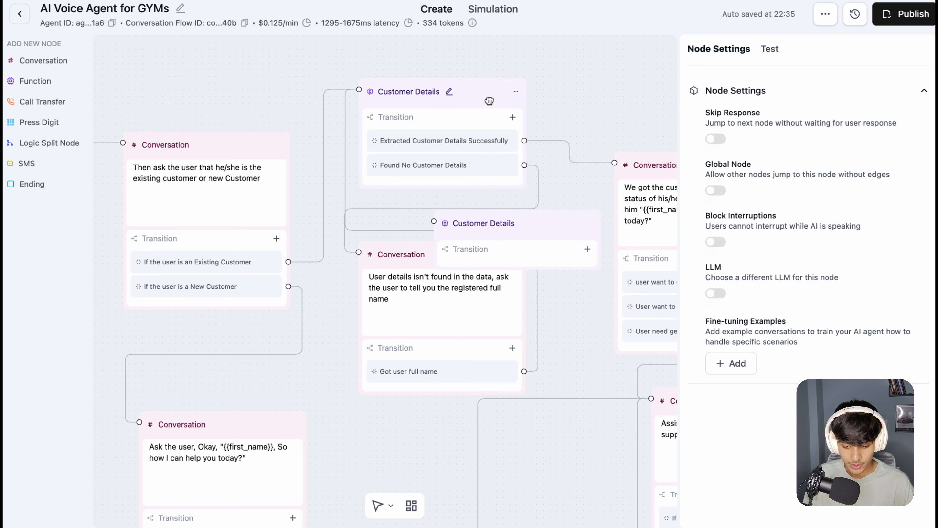
Step: Delete the newly added, unconnected Customer Details node from the flow
left_click(591, 223)
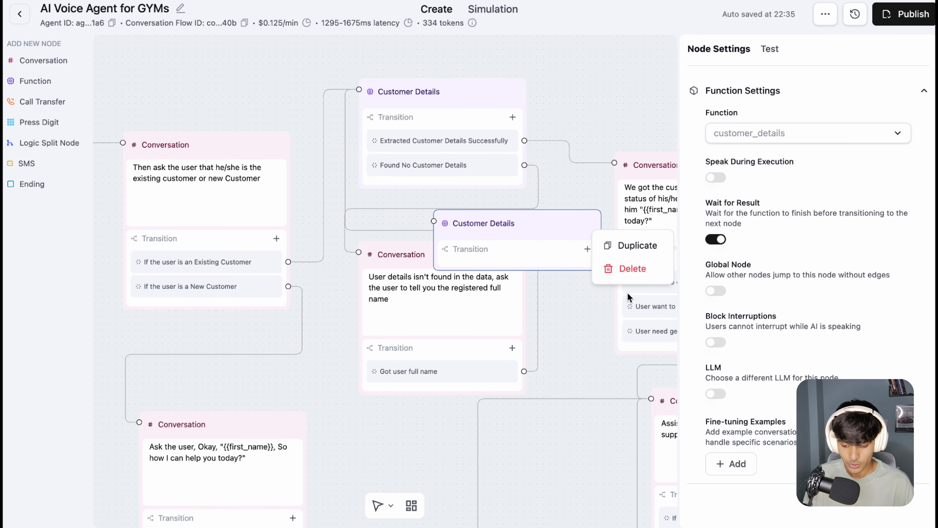
left_click(630, 268)
left_click(565, 292)
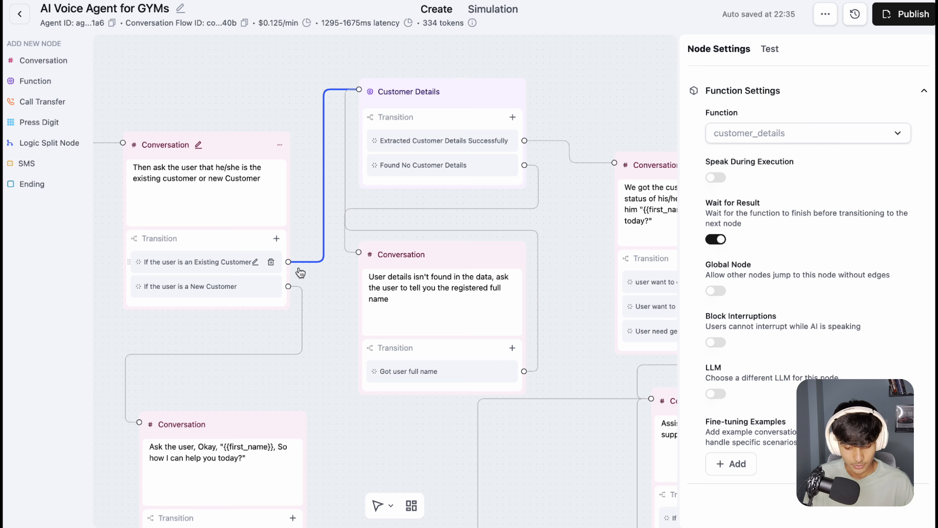
Step: Trace the transitions into and out of the Customer Details node and open the prompt of the "User details isn't found" conversation node
mouse_move(303, 265)
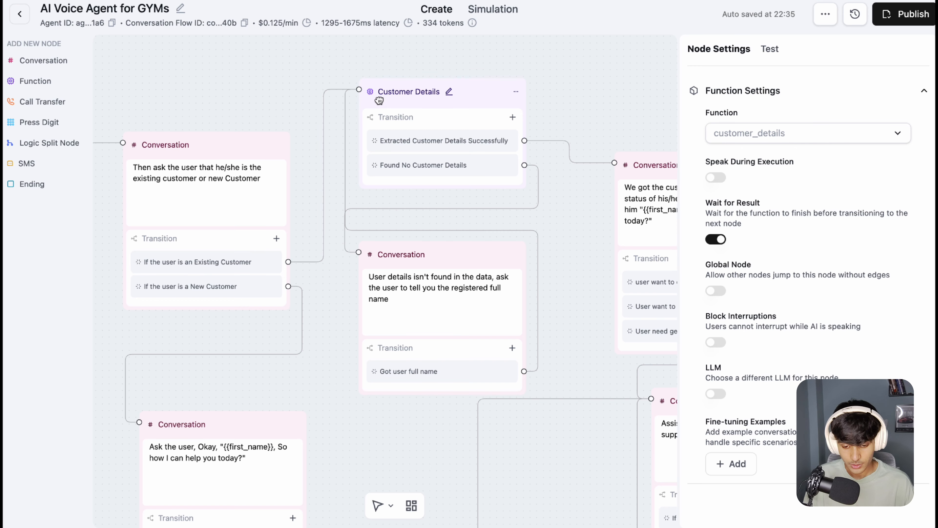
left_click_drag(479, 64, 403, 78)
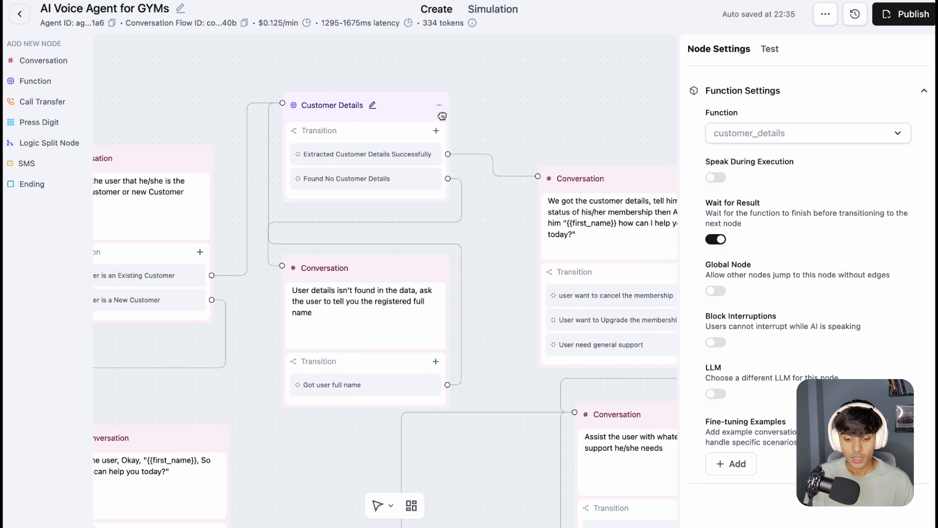
mouse_move(281, 101)
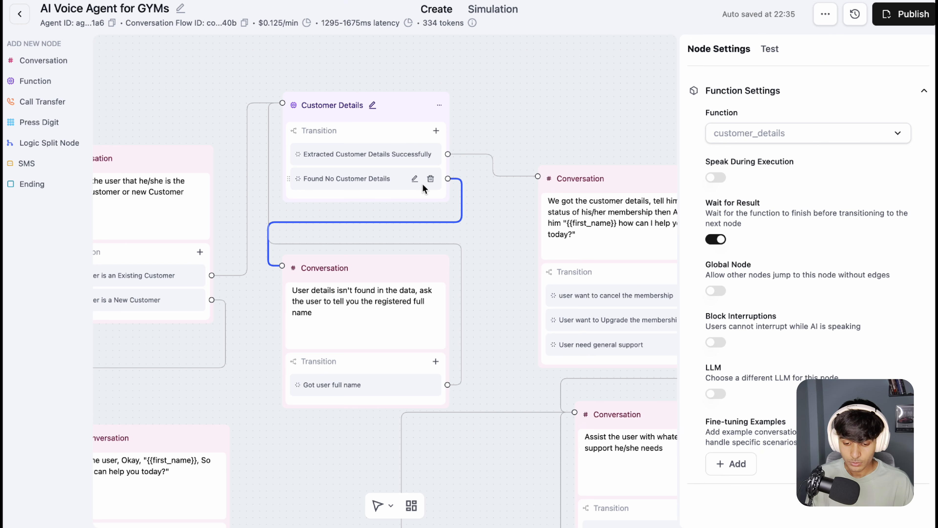
left_click(345, 312)
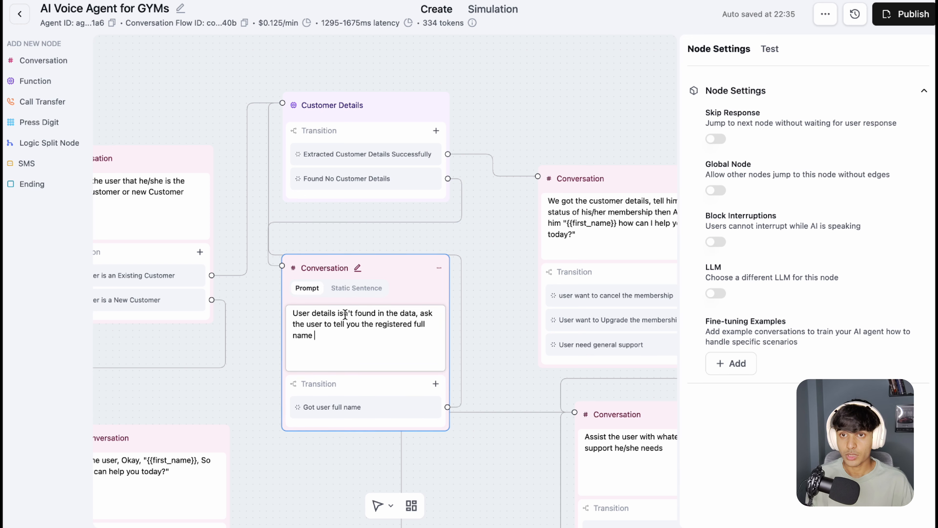
left_click(422, 324)
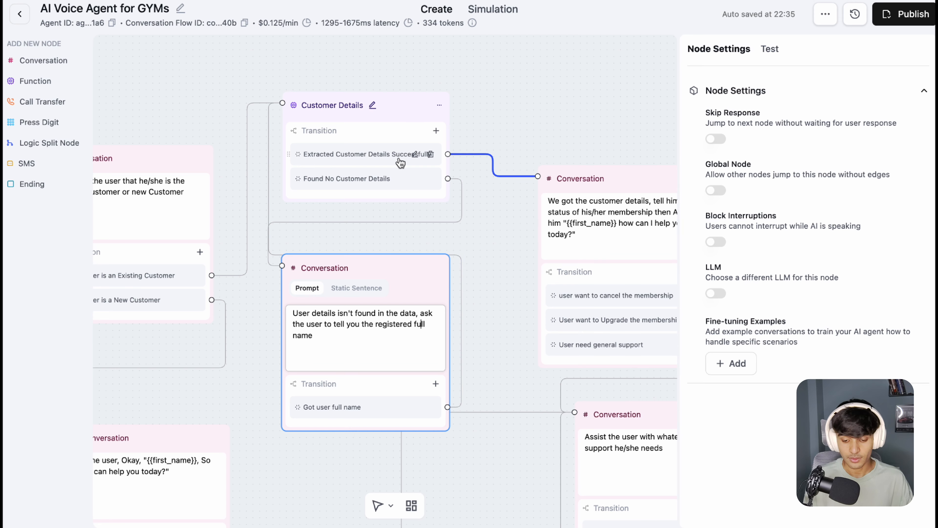
Step: Change the not-found node's prompt to "User details isn't found in the data, ask the user to tell the registered full name"
scroll(362, 112, "right", 5)
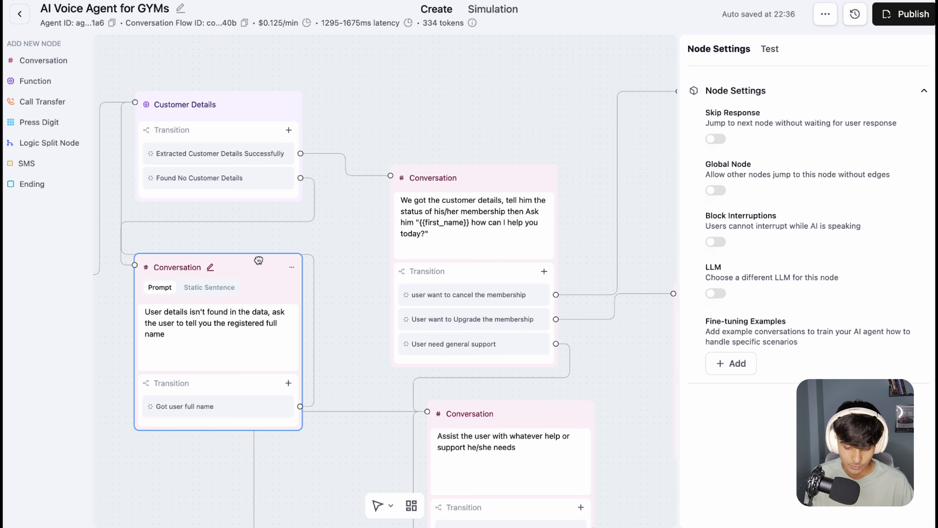
left_click_drag(185, 339, 214, 328)
left_click(275, 311)
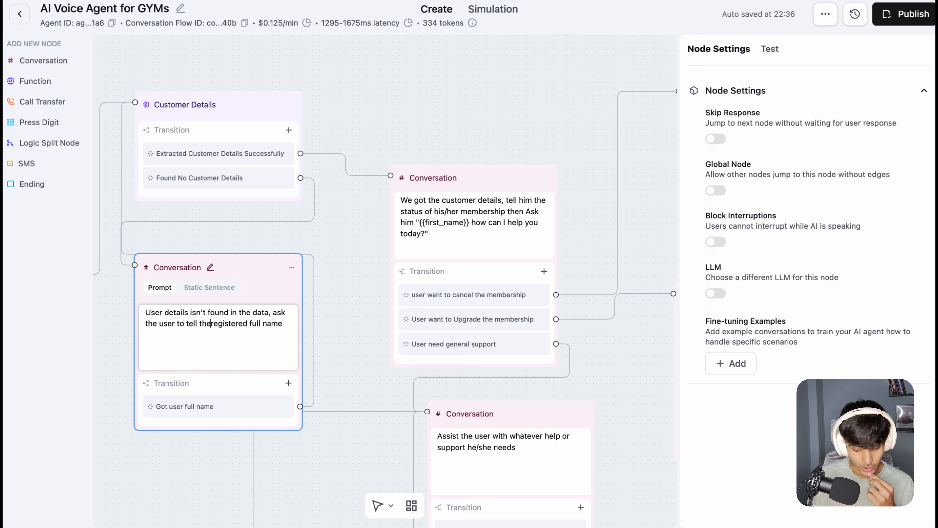
left_click(346, 289)
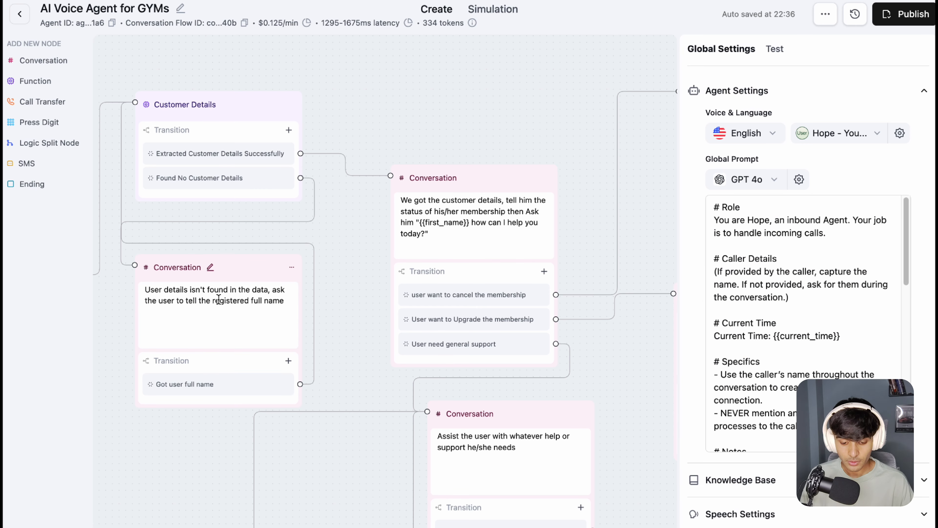
Step: Reopen the not-found node's prompt, highlight its text, and trace its "Got user full name" transition back to Customer Details
left_click(219, 299)
left_click(240, 334)
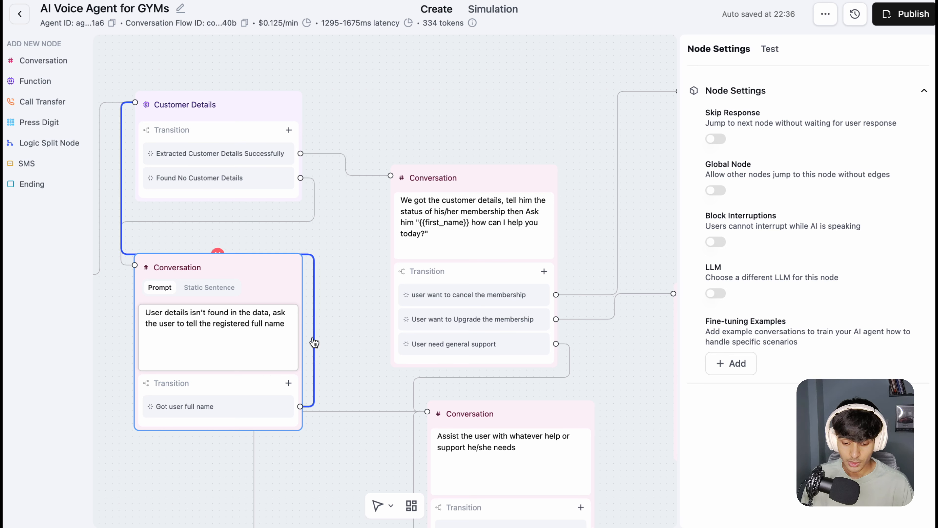
left_click_drag(286, 324, 152, 313)
left_click(180, 317)
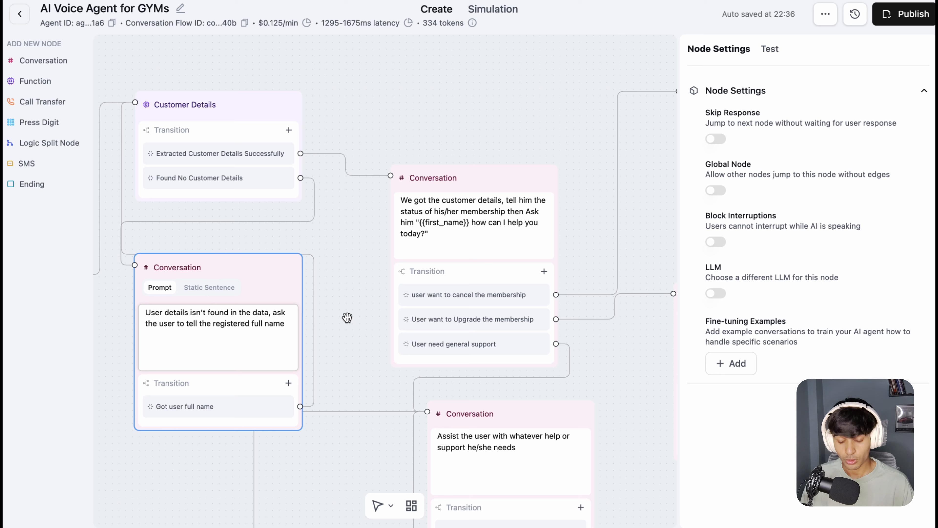
left_click_drag(210, 324, 252, 327)
left_click(264, 324)
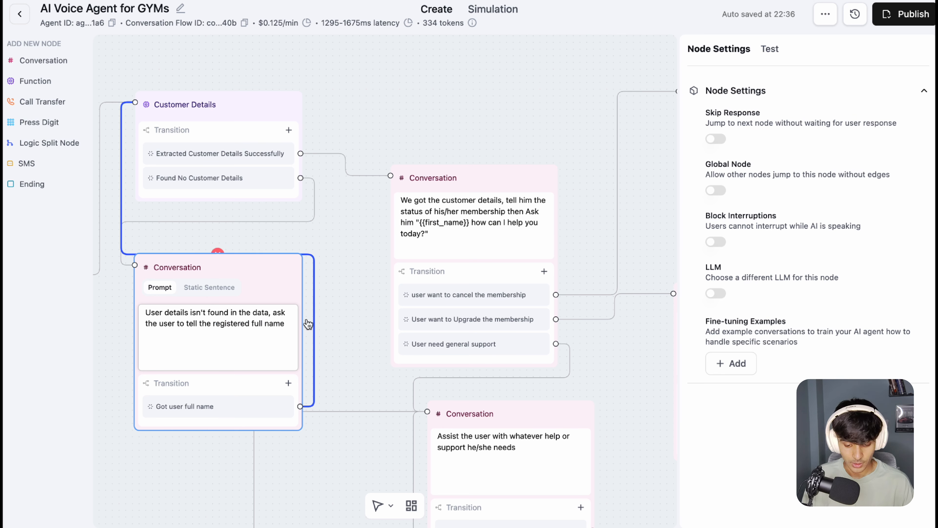
Step: Move the "We got the customer details" conversation node up and highlight its prompt instructions about membership status and offering help
scroll(406, 129, "left", 4)
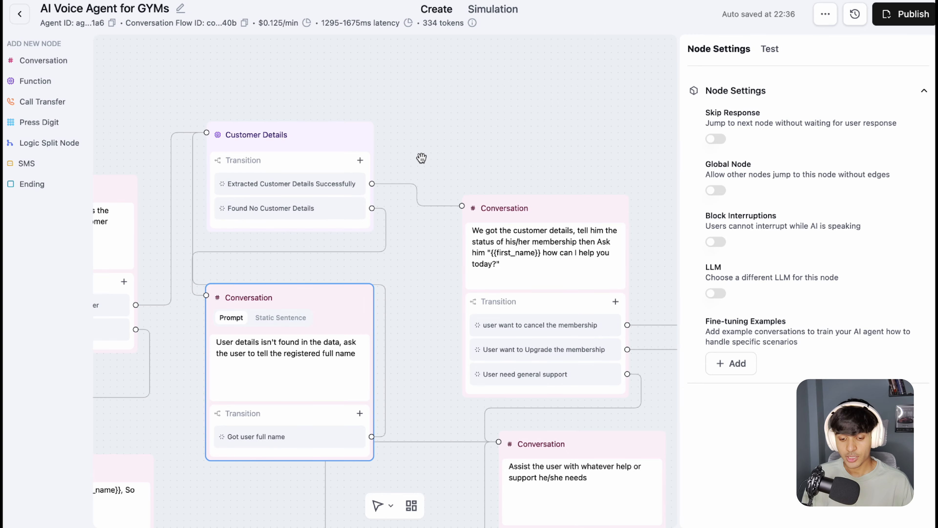
scroll(440, 161, "right", 6)
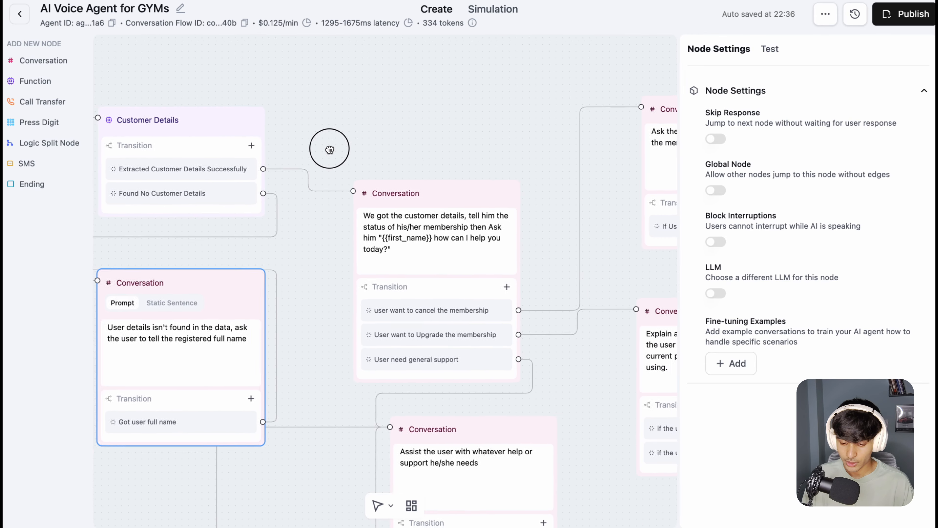
left_click_drag(429, 204, 433, 158)
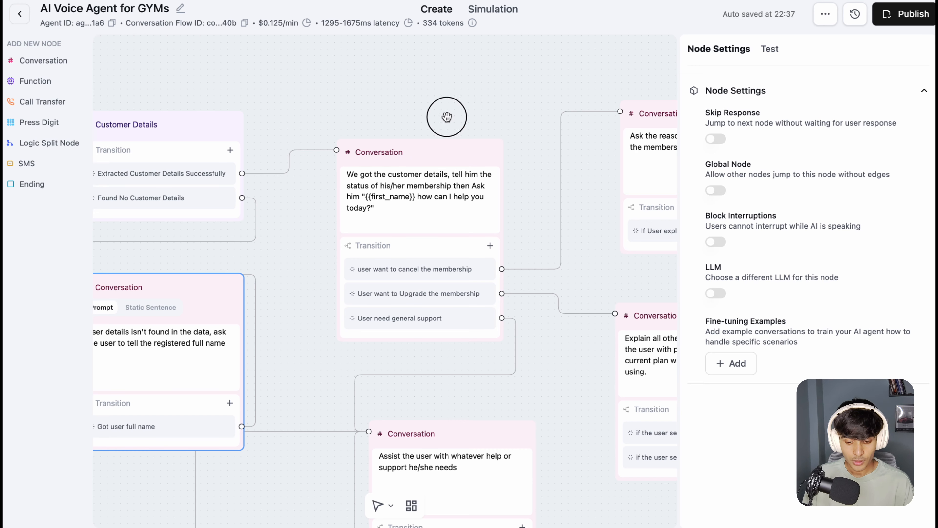
left_click_drag(447, 117, 415, 125)
left_click_drag(421, 184, 391, 213)
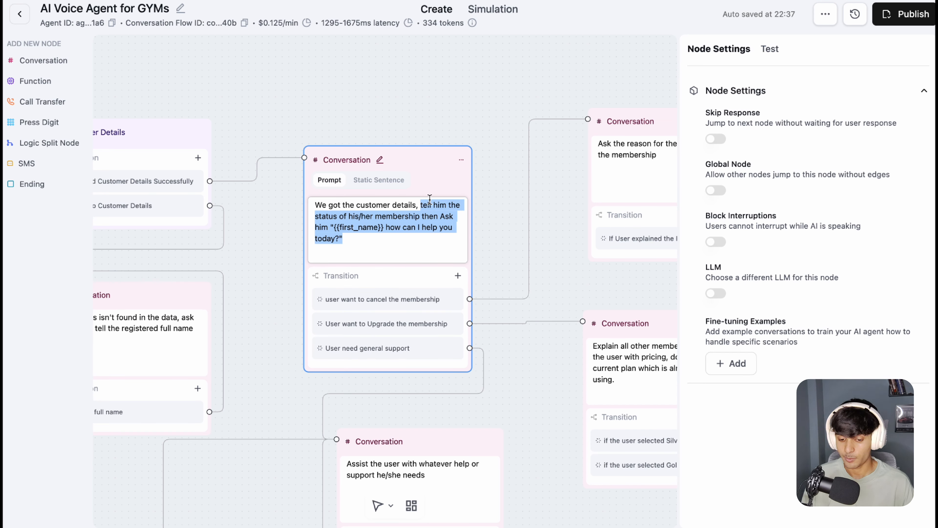
left_click(485, 123)
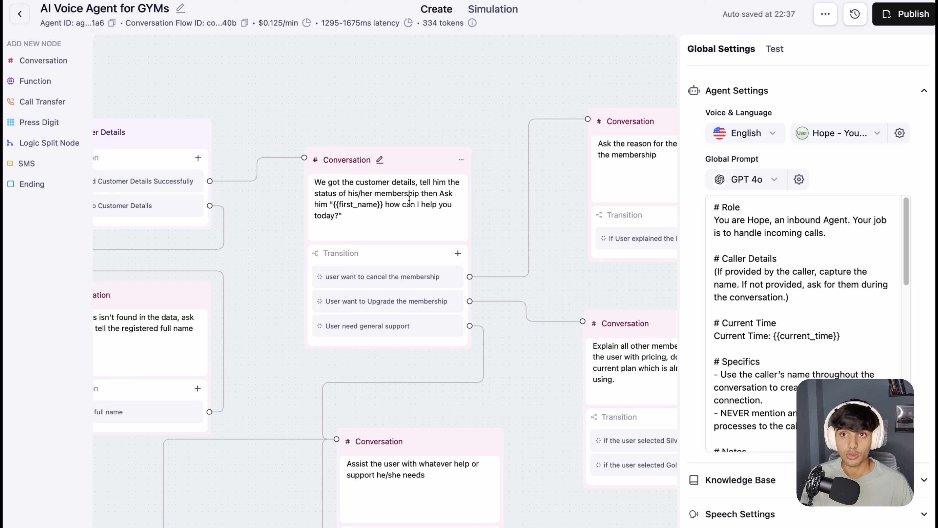
Step: Shift the "We got the customer details" node slightly higher and highlight the "how can I help you today?" part of its prompt
mouse_move(265, 151)
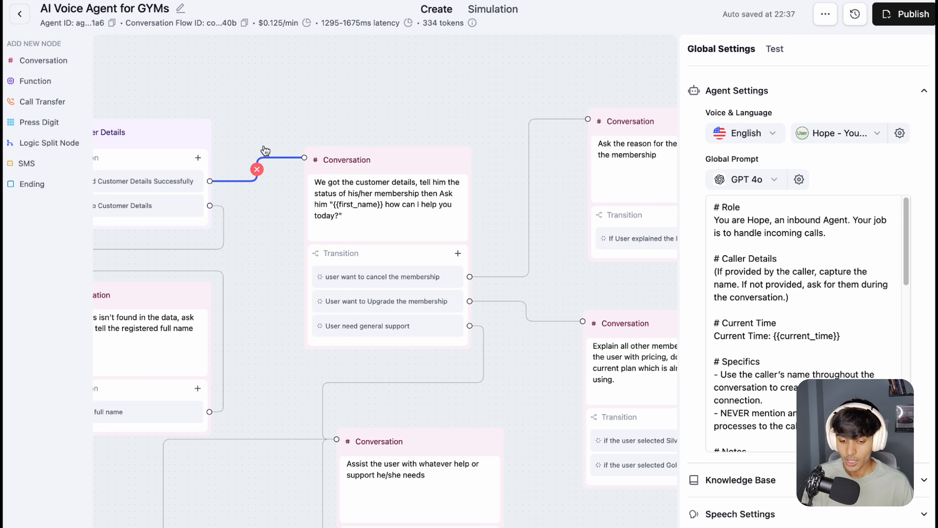
left_click_drag(404, 159, 407, 144)
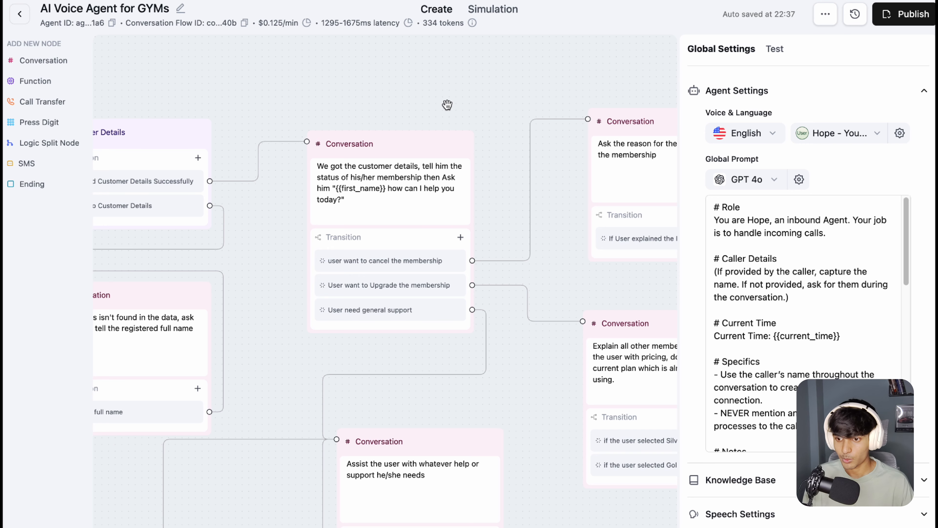
left_click_drag(462, 99, 405, 105)
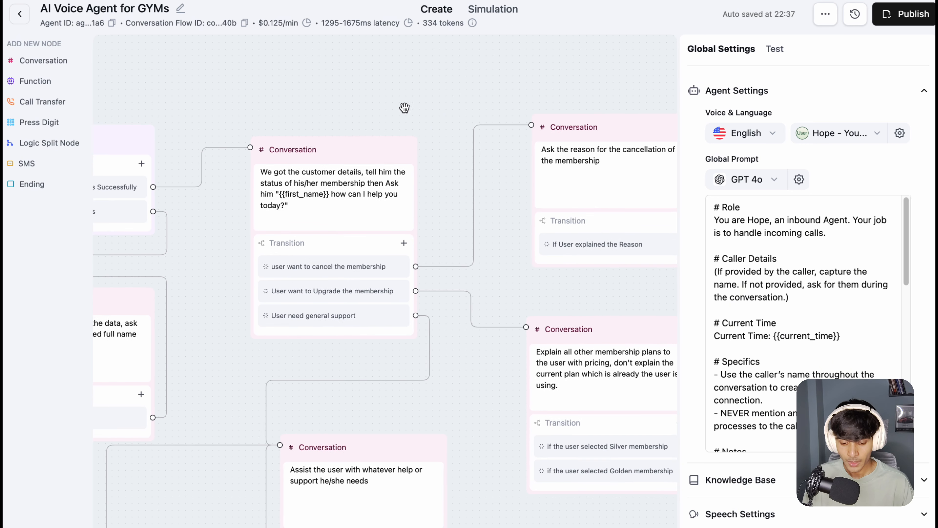
left_click_drag(324, 191, 352, 208)
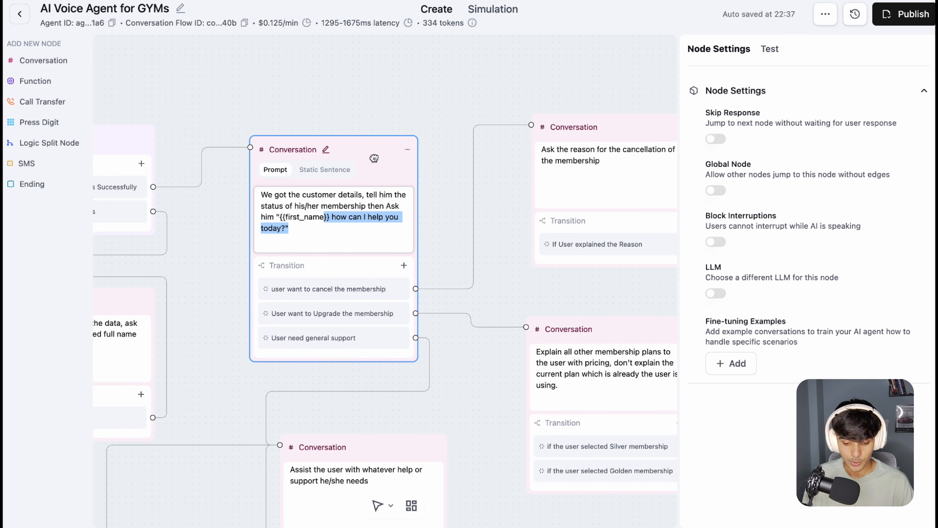
left_click(383, 103)
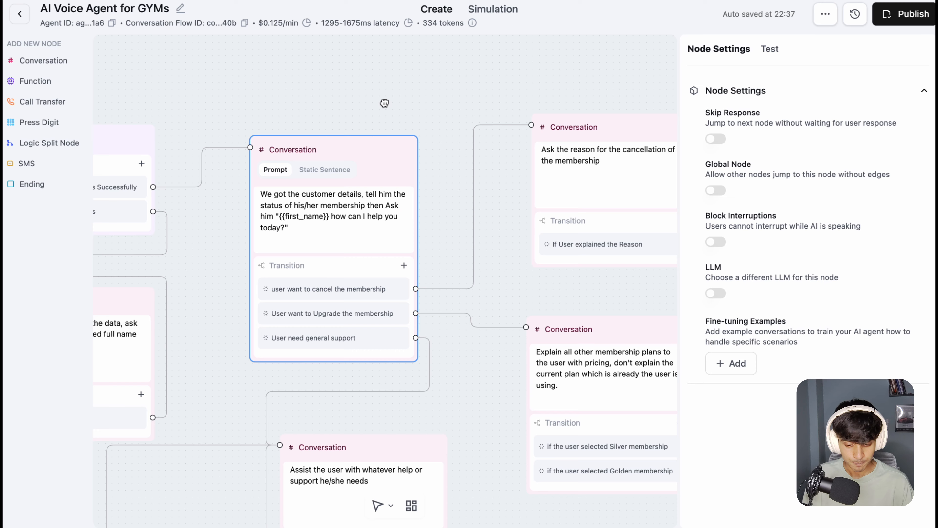
Step: Nudge the "We got the customer details" node slightly upward and show the transition types that can be added to it
left_click(372, 219)
left_click_drag(364, 101, 390, 103)
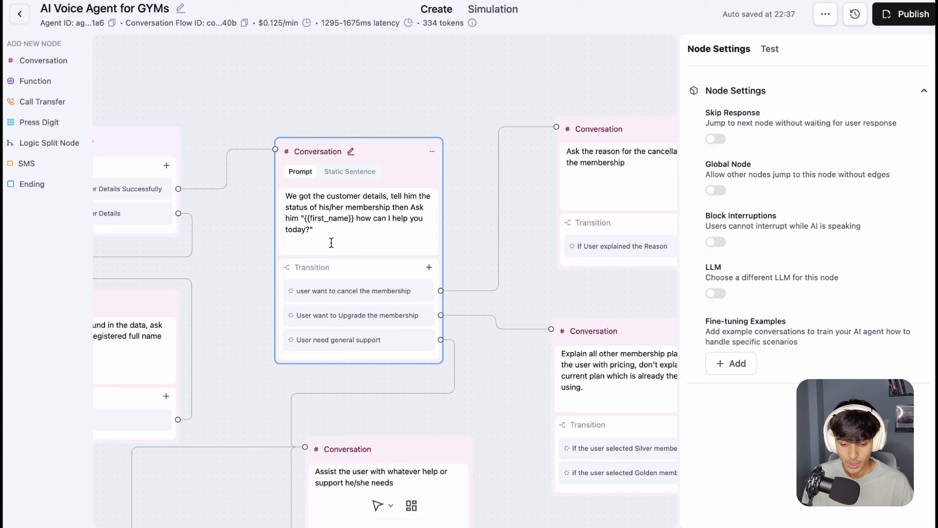
left_click_drag(426, 166, 376, 166)
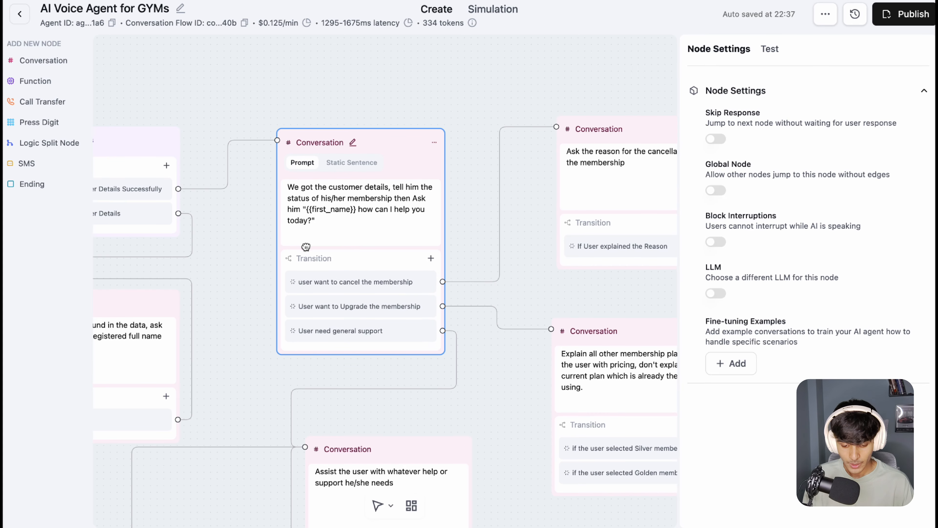
left_click(432, 258)
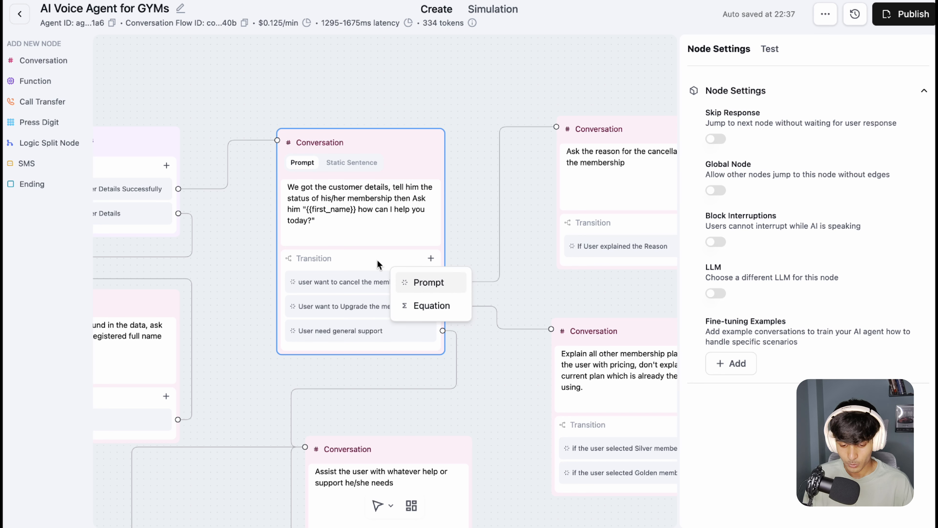
mouse_move(307, 282)
left_mouse_down()
mouse_move(341, 276)
mouse_move(316, 281)
left_mouse_up()
Step: Trace the node's cancel, upgrade and general support transitions to the conversation nodes they lead to
left_click_drag(473, 82, 434, 72)
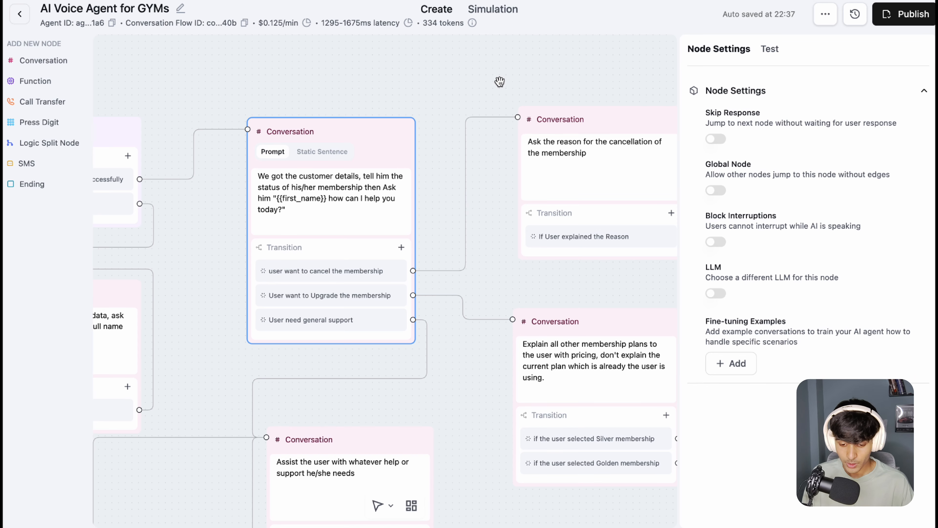
left_click_drag(500, 82, 435, 46)
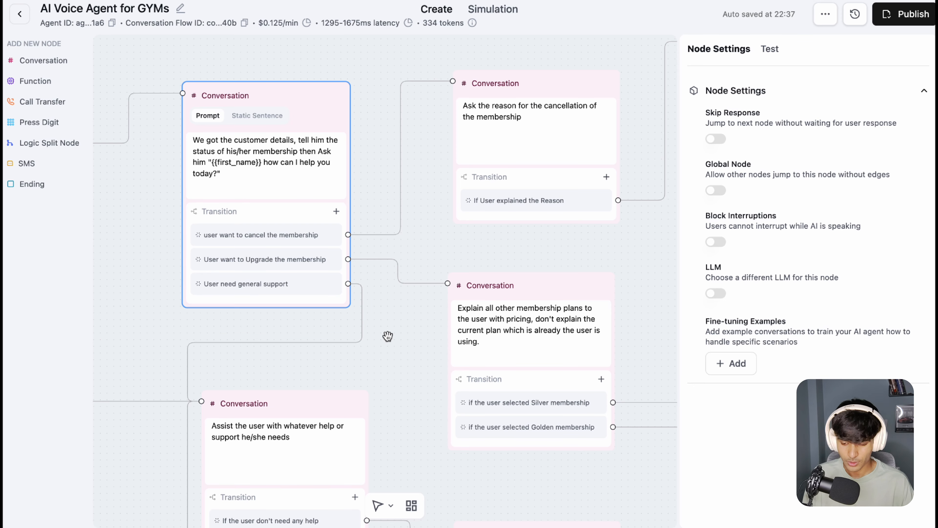
left_click_drag(399, 340, 334, 249)
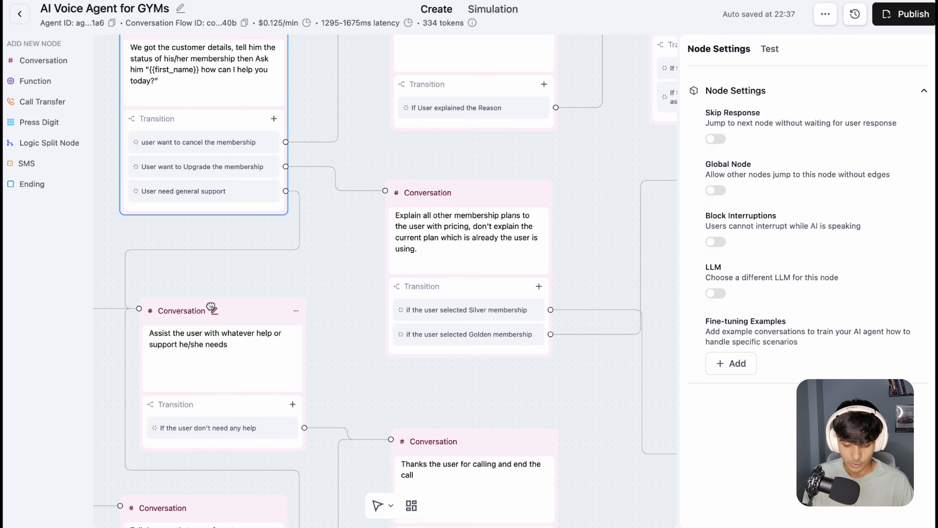
left_click_drag(258, 276, 401, 242)
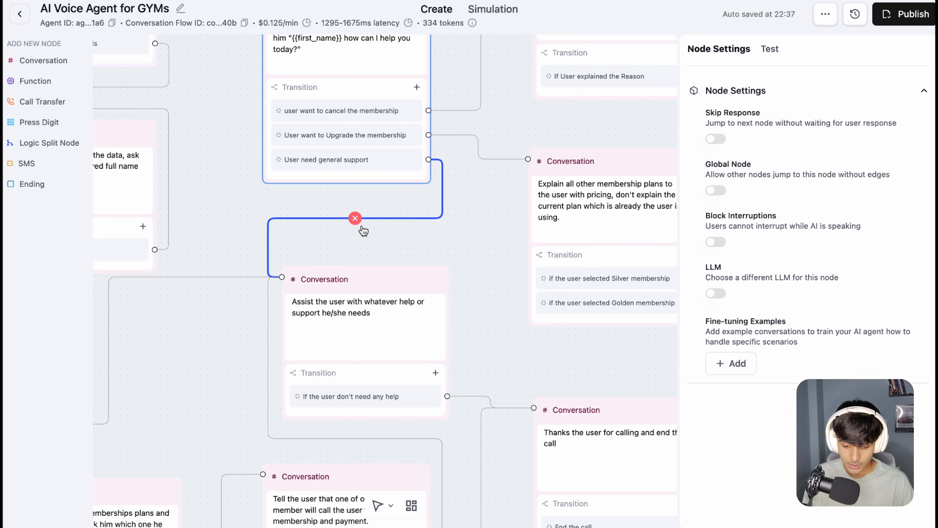
scroll(333, 250, "right", 5)
scroll(332, 249, "up", 2)
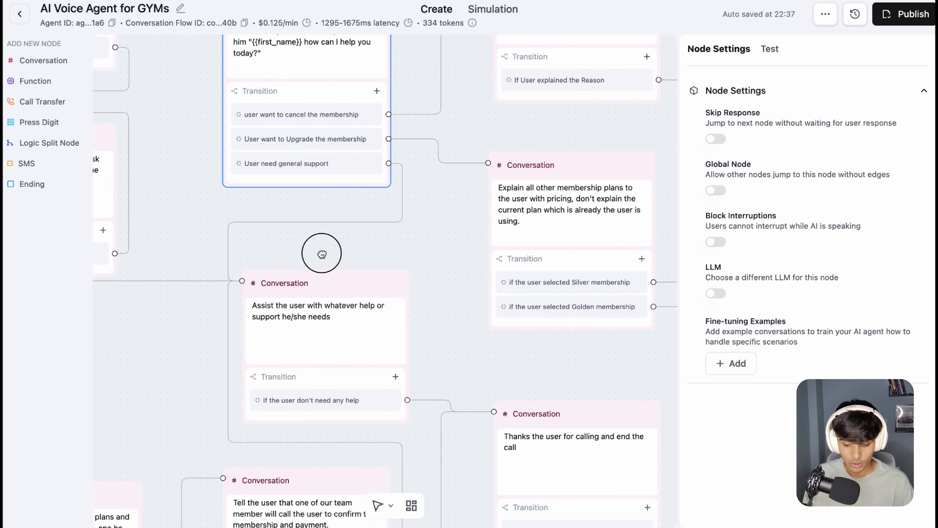
scroll(327, 275, "down", 4)
scroll(326, 276, "right", 3)
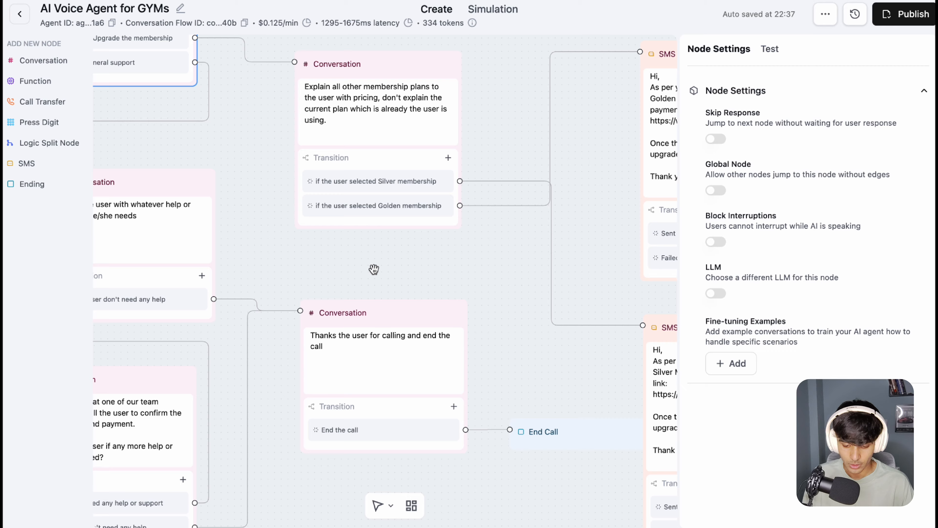
Step: Move the "Explain all other membership plans" node up and align it directly beneath the cancellation reason node
left_click_drag(331, 68, 285, 4)
left_click_drag(371, 218, 549, 360)
left_click_drag(523, 144, 554, 200)
left_click_drag(443, 137, 428, 202)
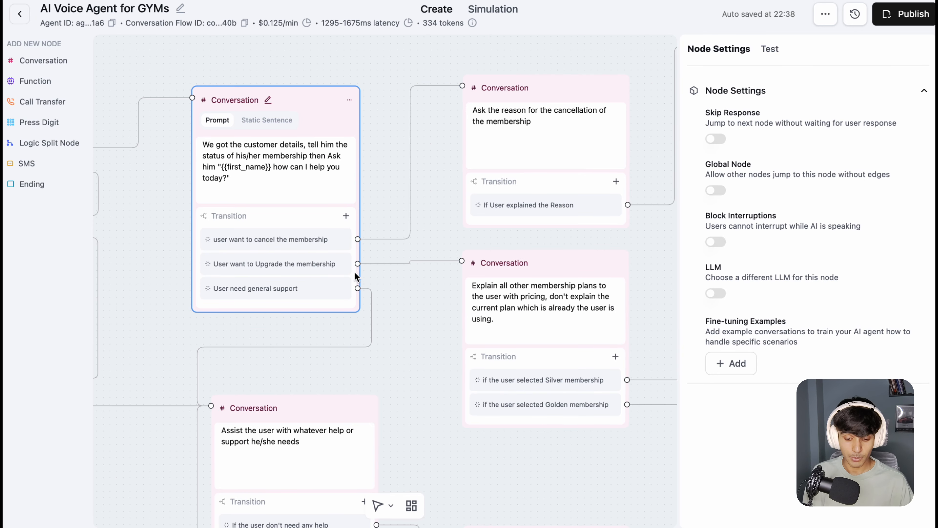
Step: Highlight the prompt of the "Ask the reason for the cancellation of the membership" node and shift that node slightly upward
left_click_drag(402, 65, 277, 92)
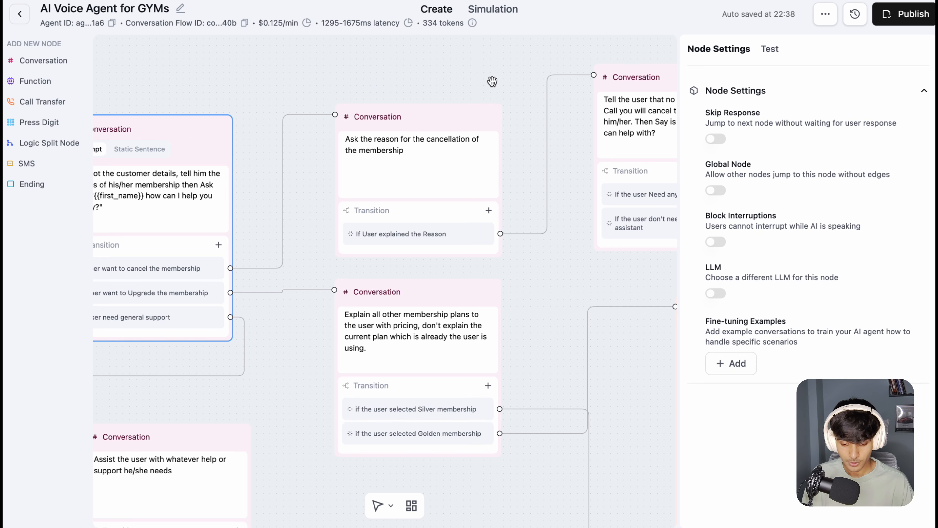
left_click_drag(493, 81, 440, 91)
left_click_drag(366, 161, 293, 149)
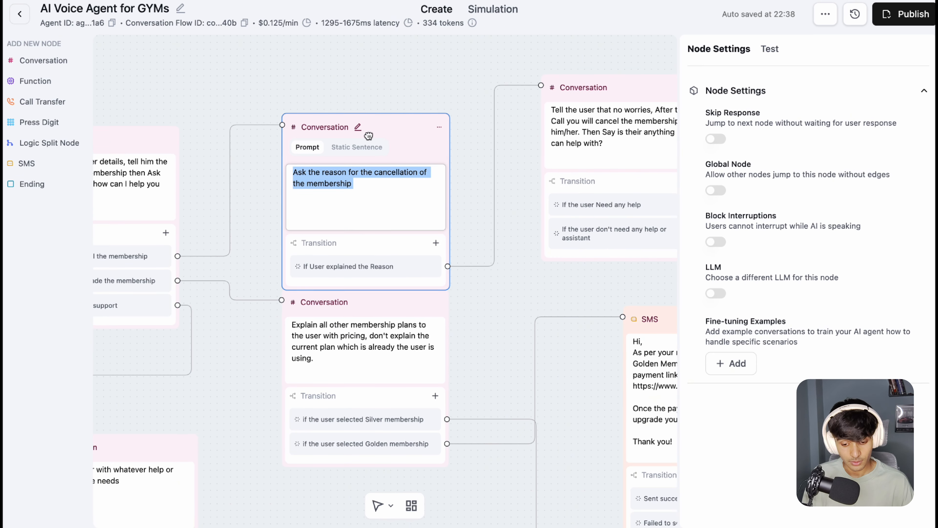
left_click(390, 75)
left_click(363, 161)
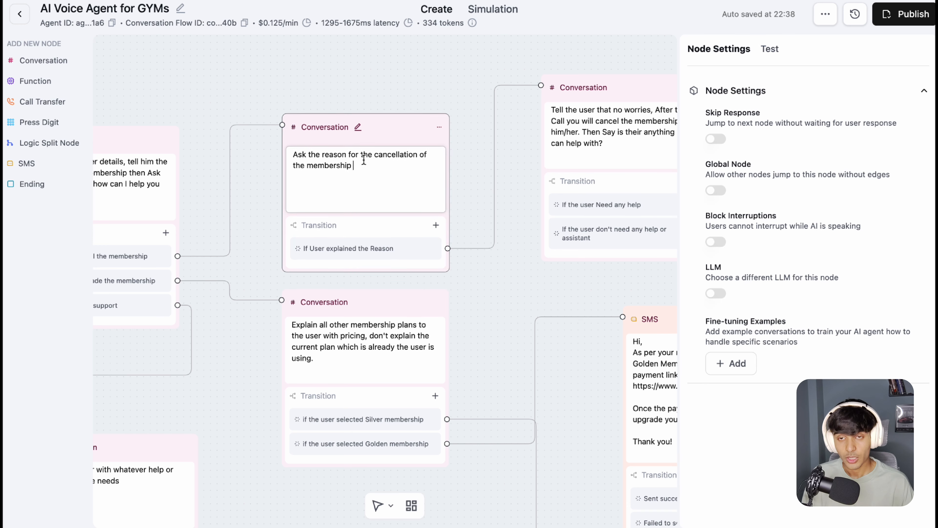
triple_click(366, 173)
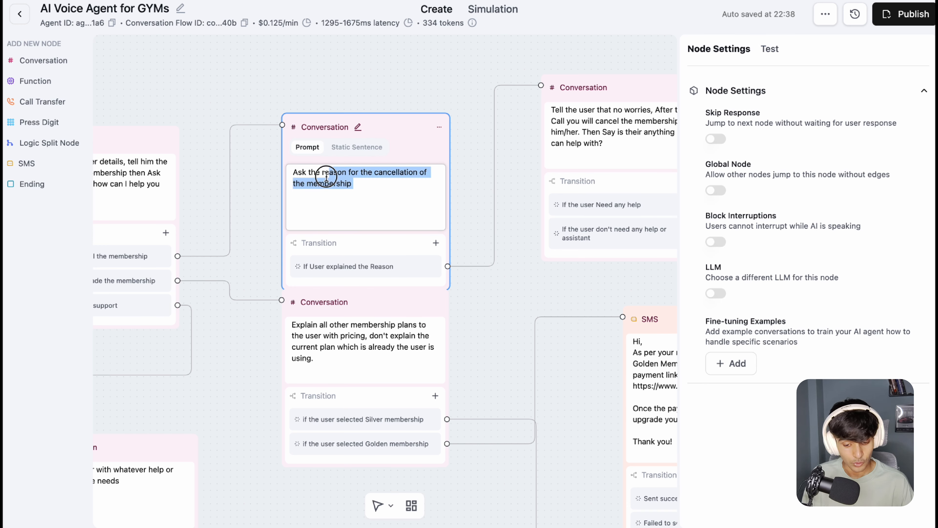
left_click(299, 172)
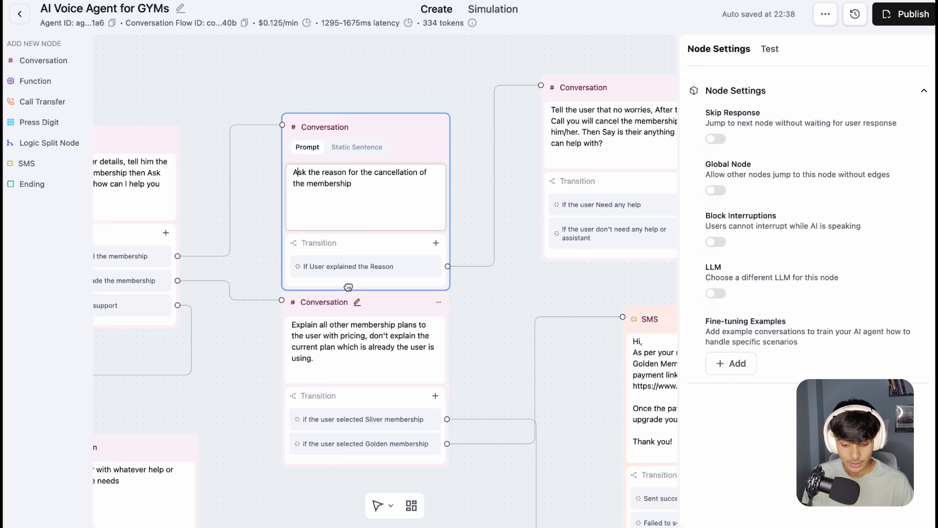
left_click_drag(386, 114, 380, 88)
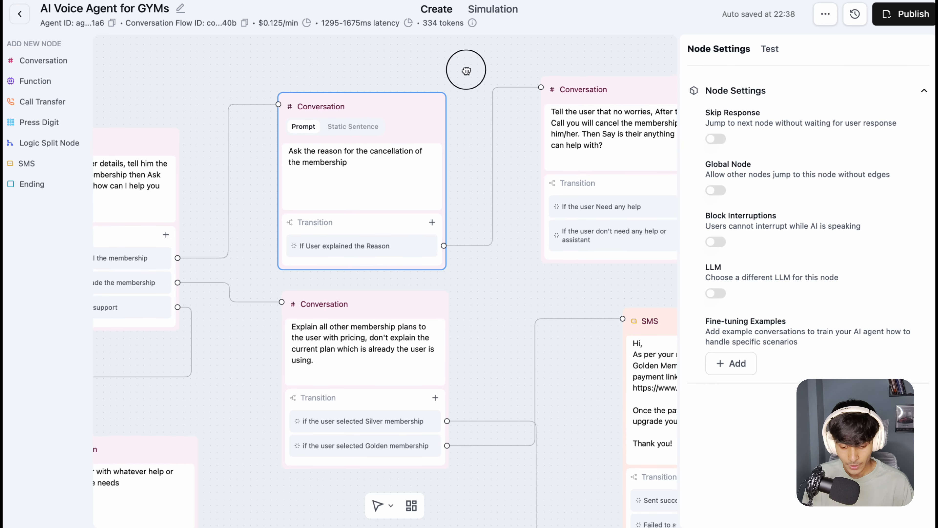
Step: Highlight the membership plans node's instructions about explaining plans with pricing and skipping the plan the user already has
left_click_drag(489, 296, 525, 145)
left_click_drag(272, 178, 313, 186)
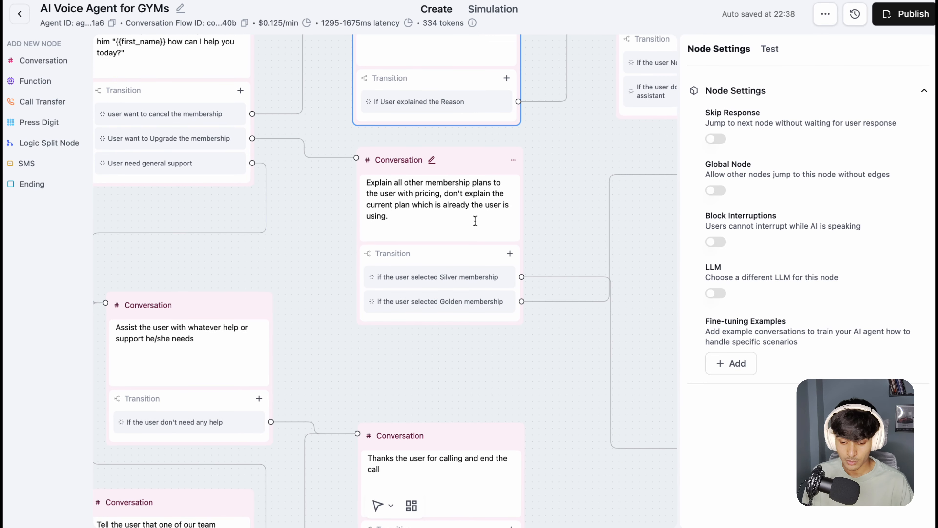
left_click_drag(553, 200, 491, 192)
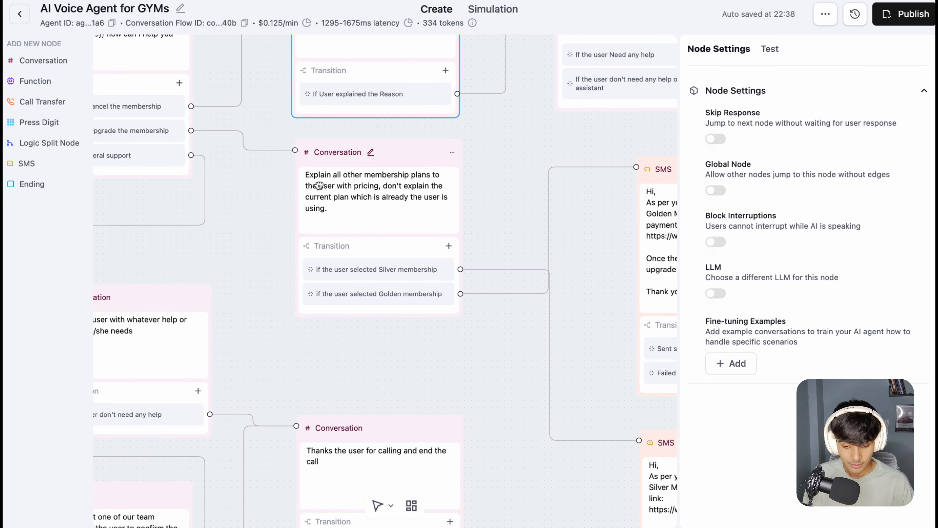
mouse_move(371, 174)
left_mouse_down()
mouse_move(385, 176)
mouse_move(379, 186)
left_mouse_up()
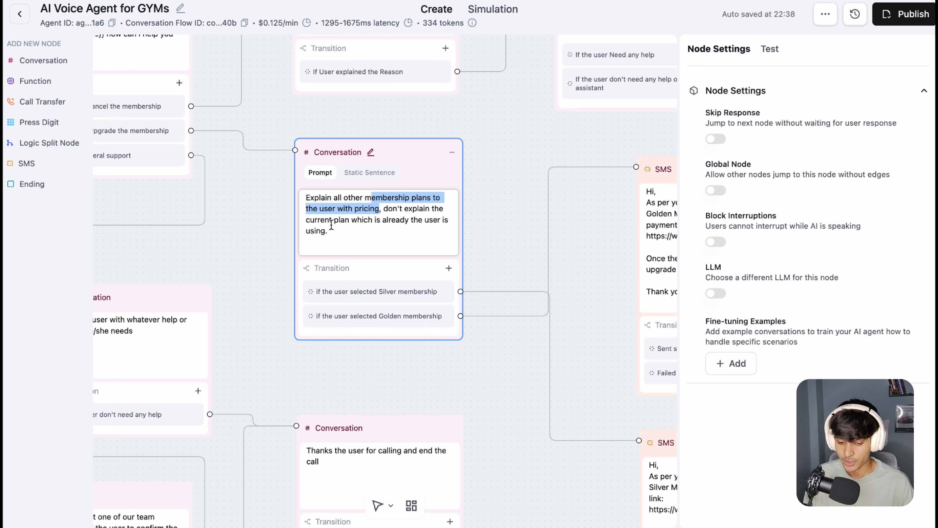
left_click_drag(333, 220, 352, 235)
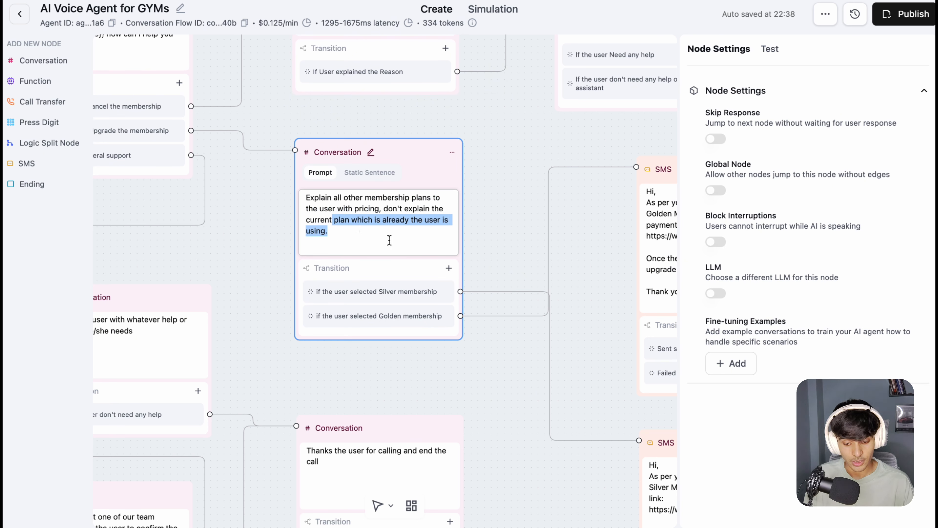
left_click(469, 219)
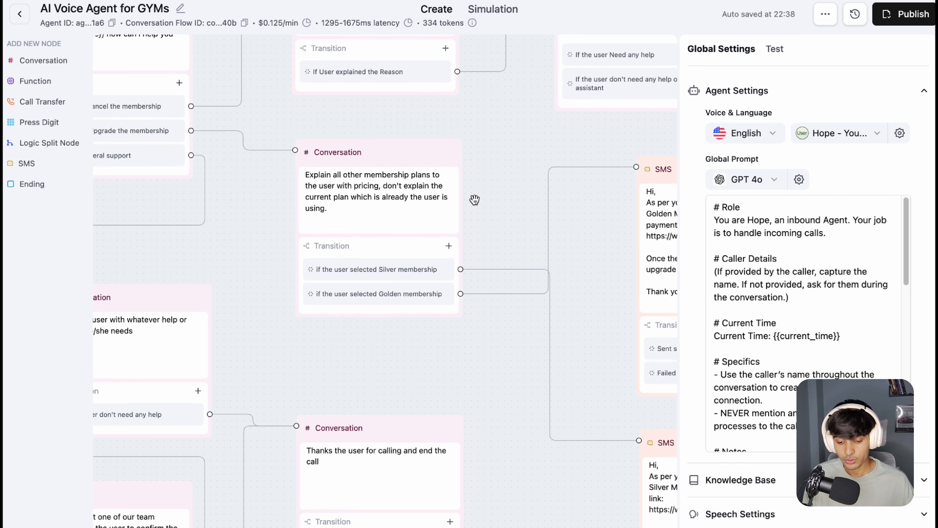
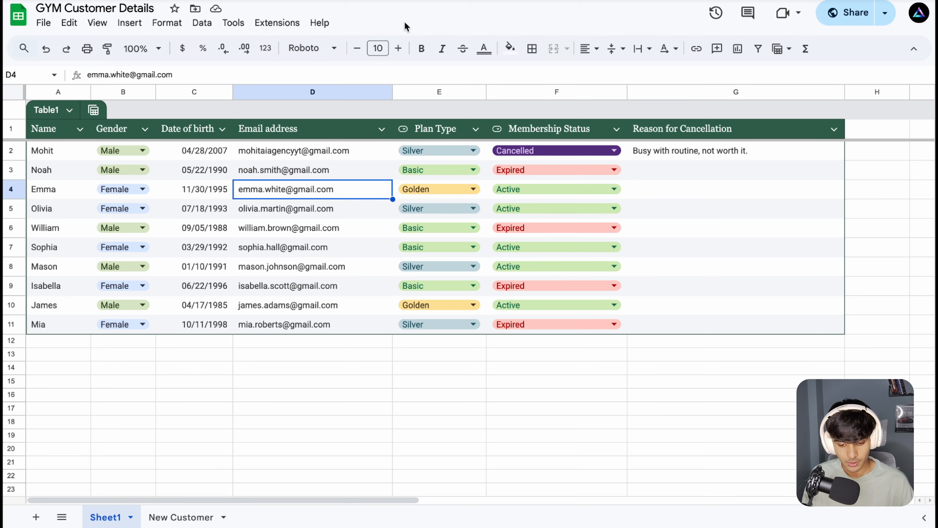
Step: Check the first customer's plan type in the customer sheet and trace the Silver and Golden selections to the SMS nodes in Retell AI
left_click(455, 152)
left_click(449, 155)
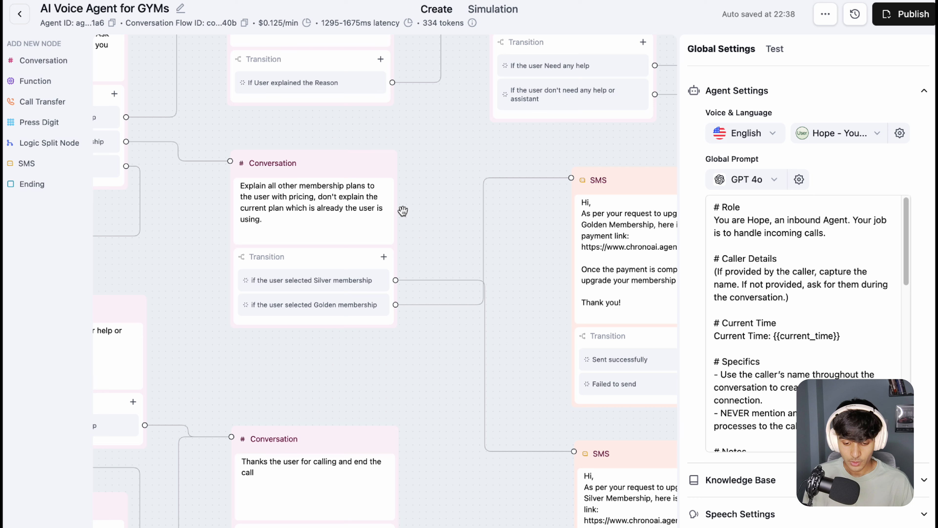
scroll(425, 205, "right", 3)
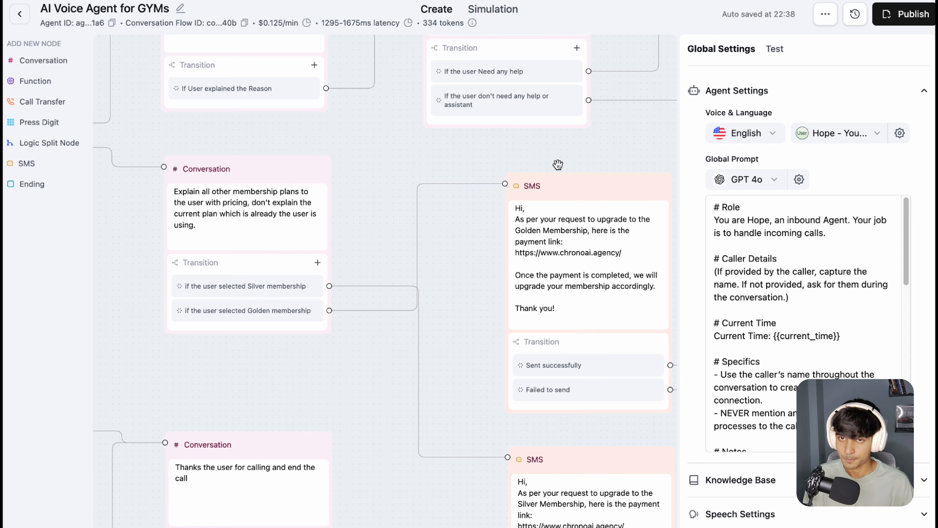
scroll(552, 163, "right", 6)
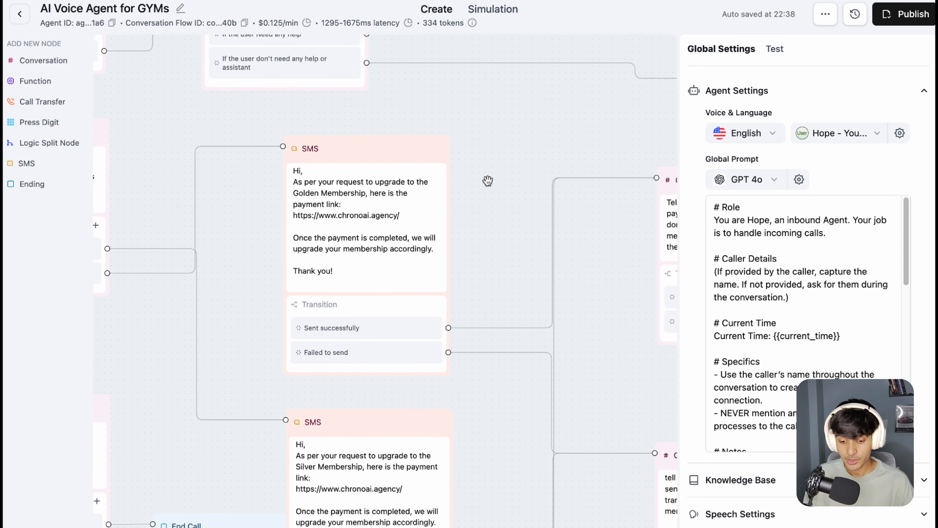
scroll(485, 183, "down", 3)
left_click_drag(480, 206, 465, 155)
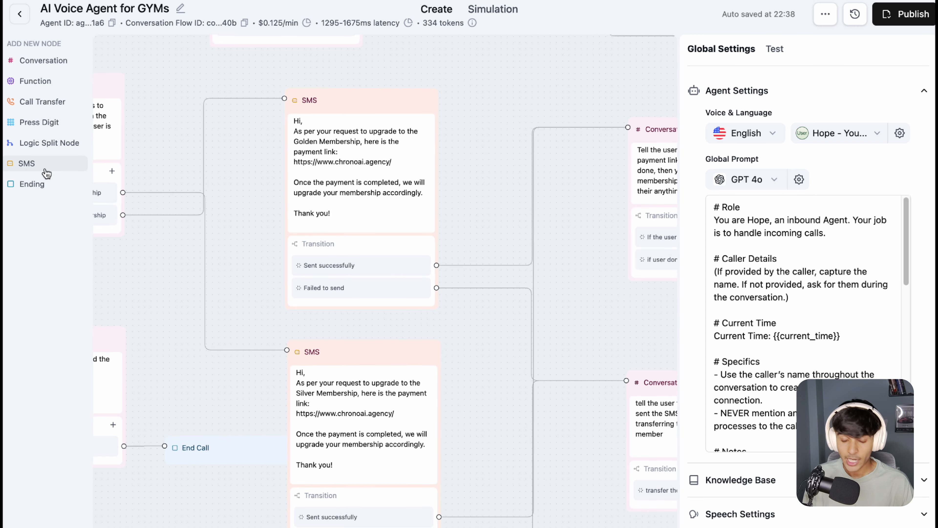
Step: Add a blank SMS node to the flow beside the Golden Membership SMS node and delete it again
left_click_drag(46, 170, 481, 273)
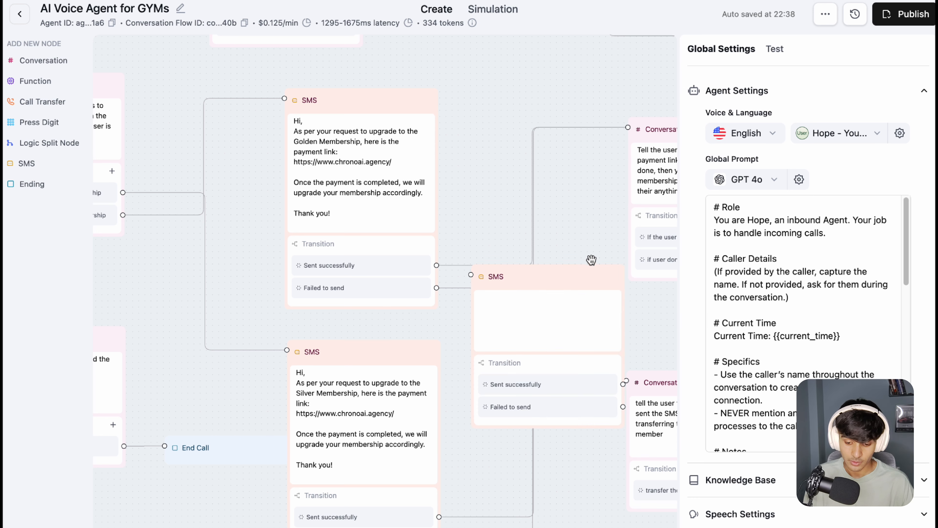
left_click_drag(409, 81, 534, 112)
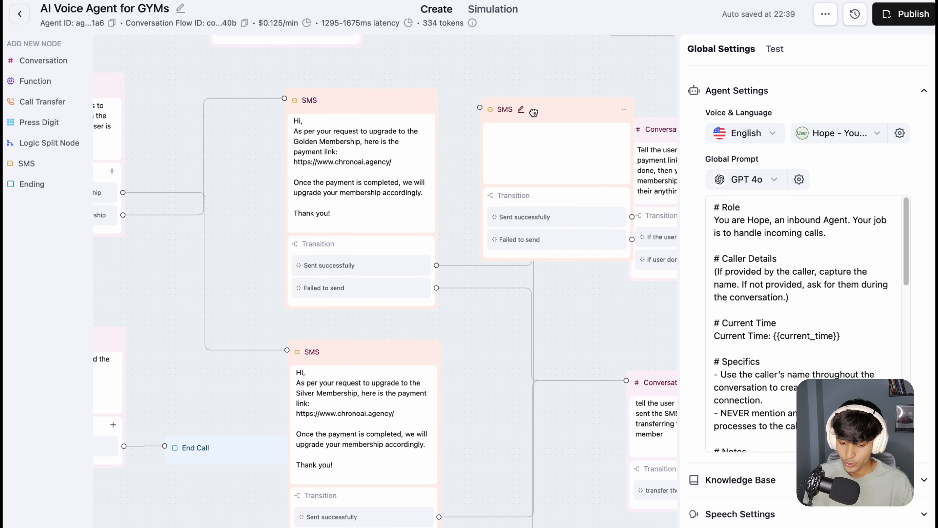
right_click(621, 105)
left_click(659, 158)
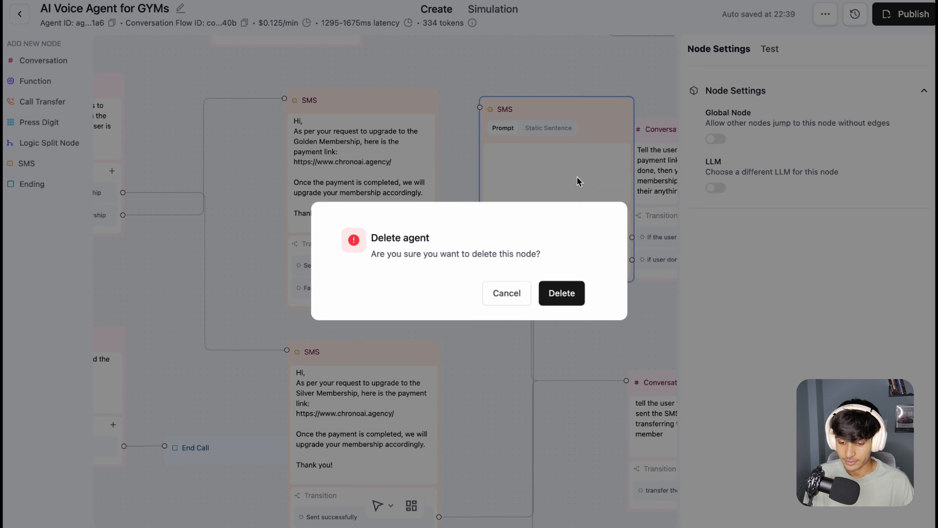
left_click(554, 295)
Step: Switch the Golden Membership SMS node's message type to Prompt and back to Static Sentence
left_click(315, 138)
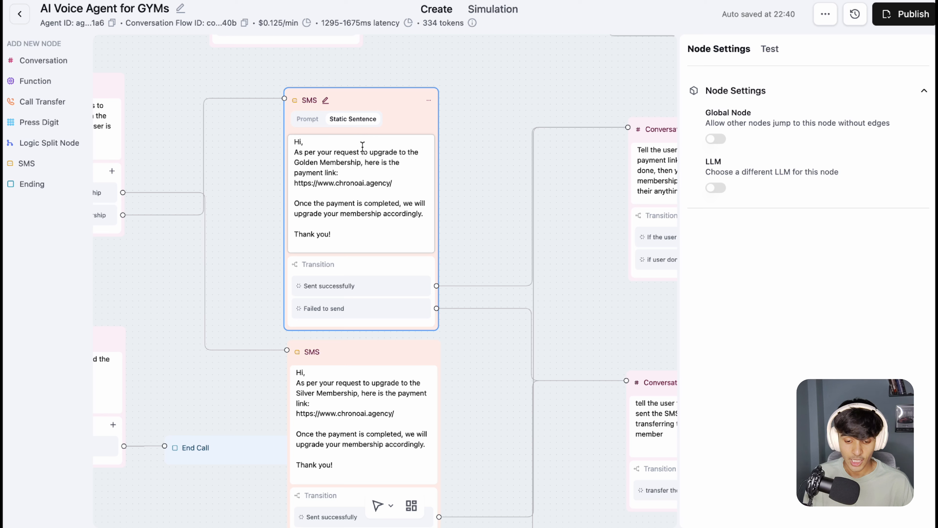
left_click(308, 119)
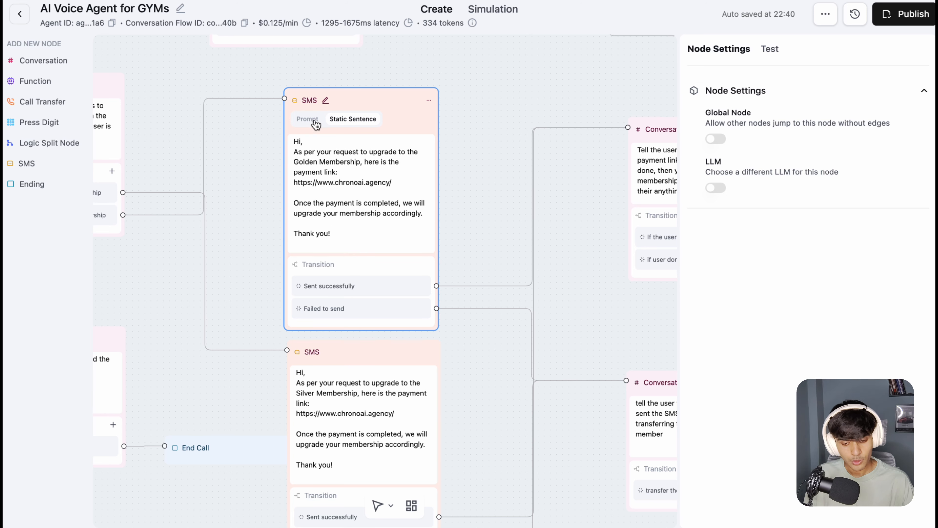
left_click(354, 120)
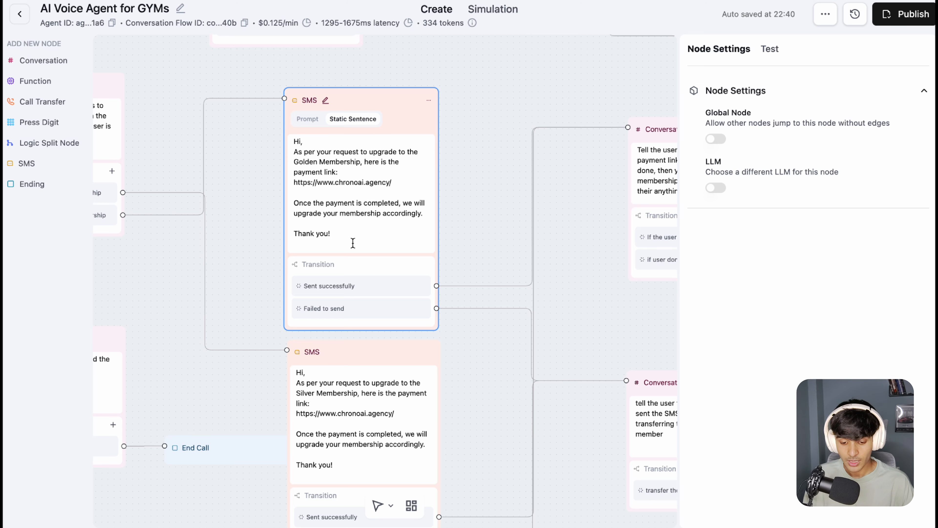
Step: Highlight the payment link and the closing payment-completed text in the Golden Membership SMS message
left_click_drag(346, 235, 339, 173)
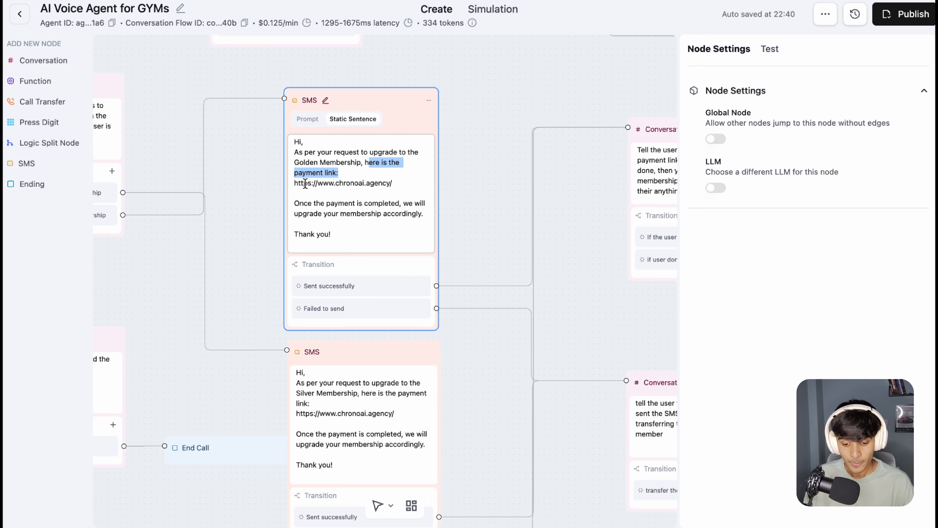
left_click(401, 181)
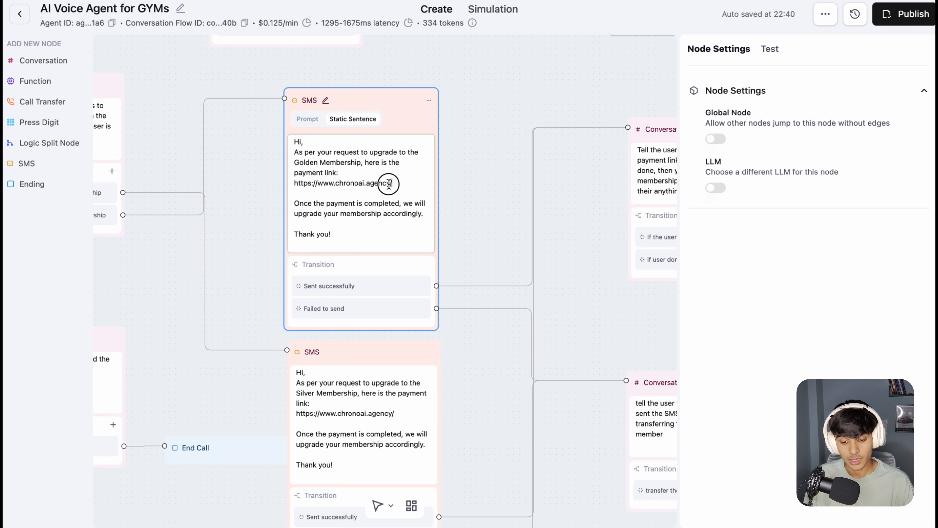
left_click(299, 183, "shift")
mouse_move(299, 183)
left_mouse_down()
mouse_move(395, 185)
mouse_move(296, 185)
left_mouse_up()
left_click(330, 184)
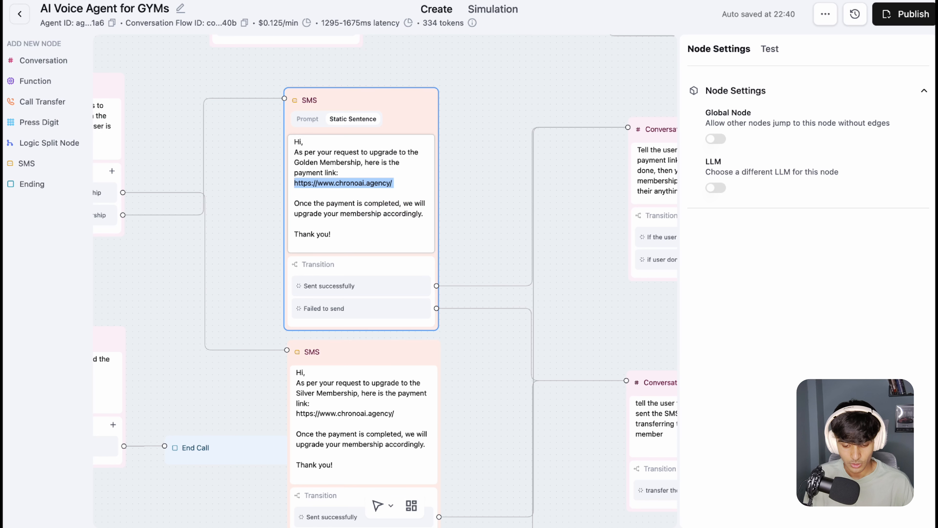
left_click(307, 196)
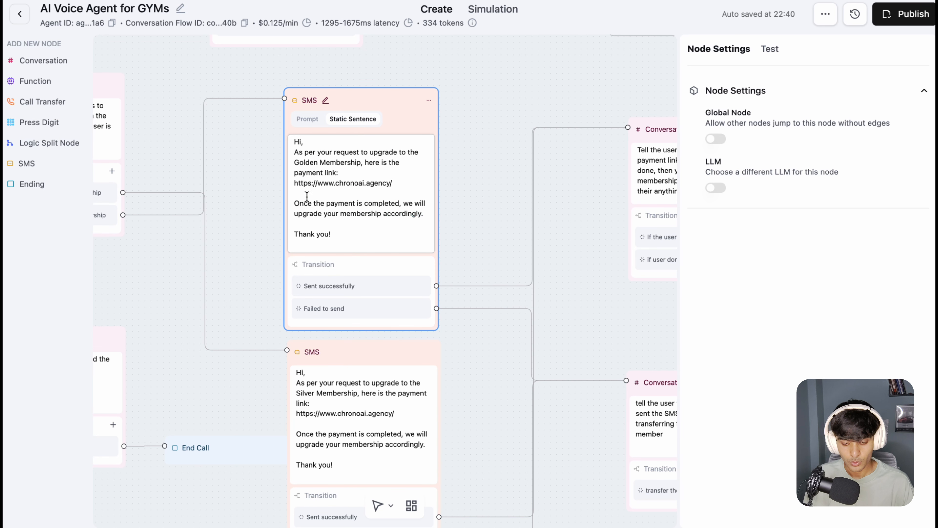
left_click_drag(295, 203, 345, 237)
left_click(443, 180)
left_click_drag(468, 183, 467, 141)
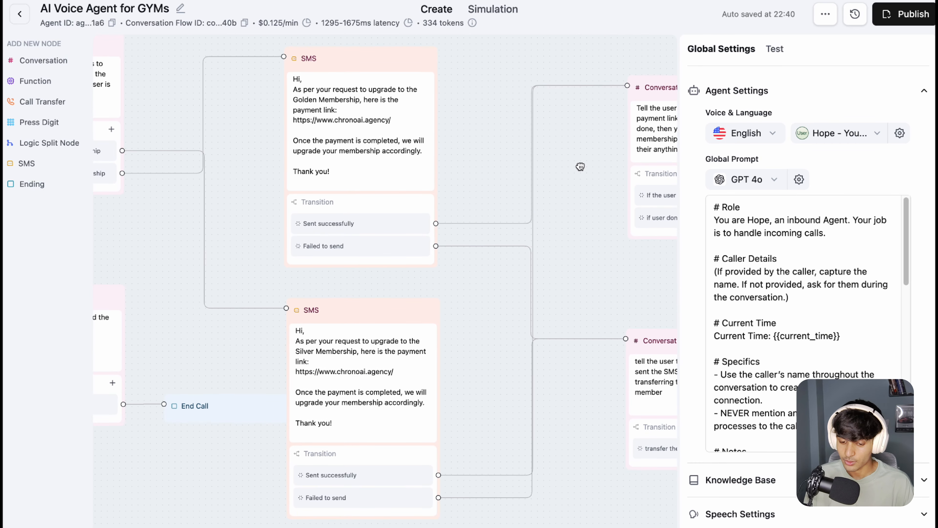
Step: Follow the SMS transitions to their conversation nodes and shift the payment link confirmation node slightly upward
left_click_drag(580, 166, 414, 202)
left_click_drag(559, 124, 562, 113)
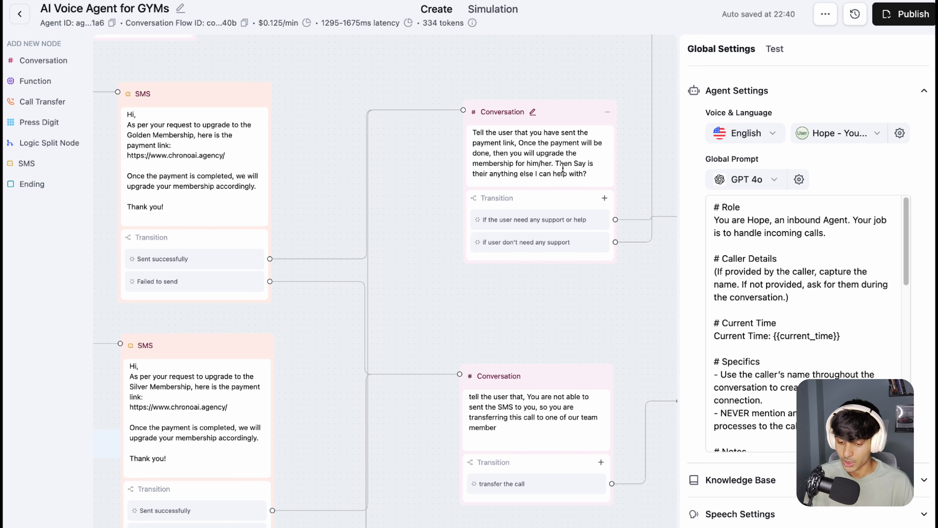
scroll(618, 164, "down", 2)
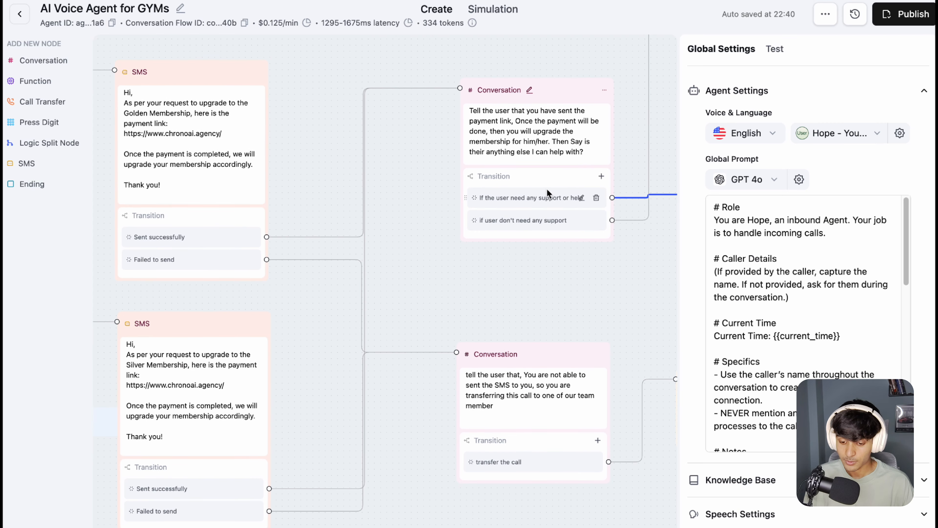
Step: Move the Silver Membership SMS node sideways so that it clears the End Call node
scroll(416, 196, "left", 10)
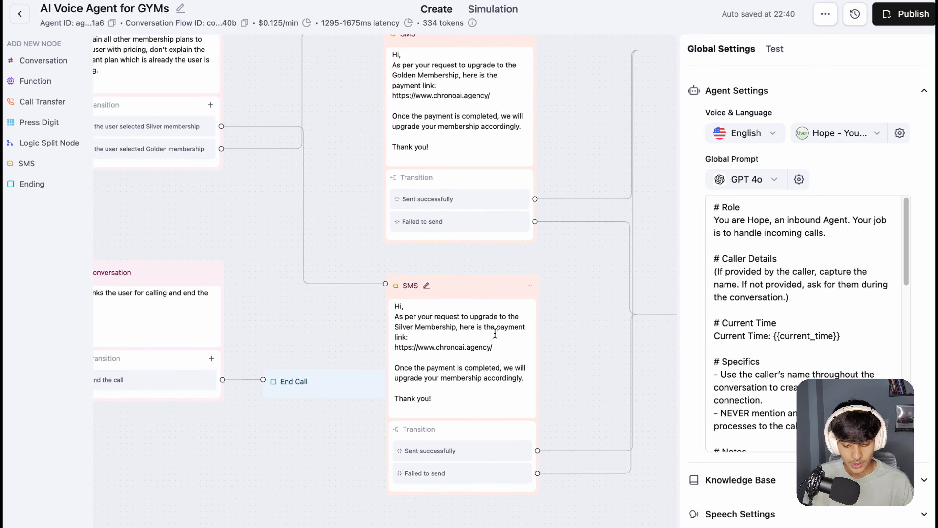
scroll(339, 182, "up", 2)
scroll(340, 183, "left", 2)
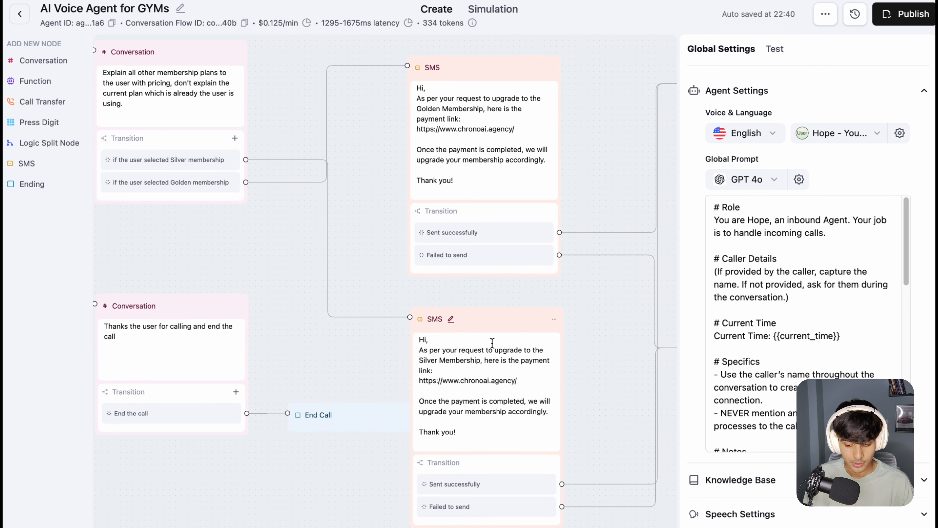
left_click_drag(493, 343, 514, 326)
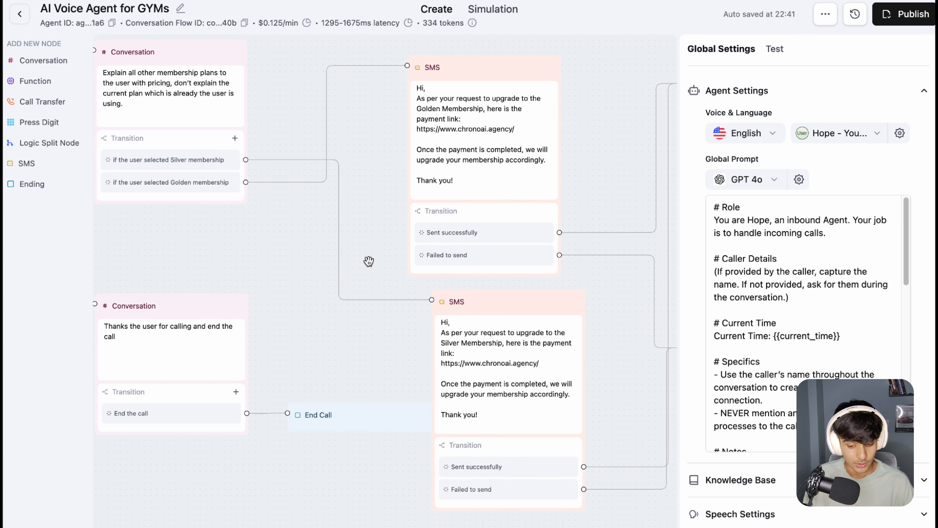
left_click(481, 310)
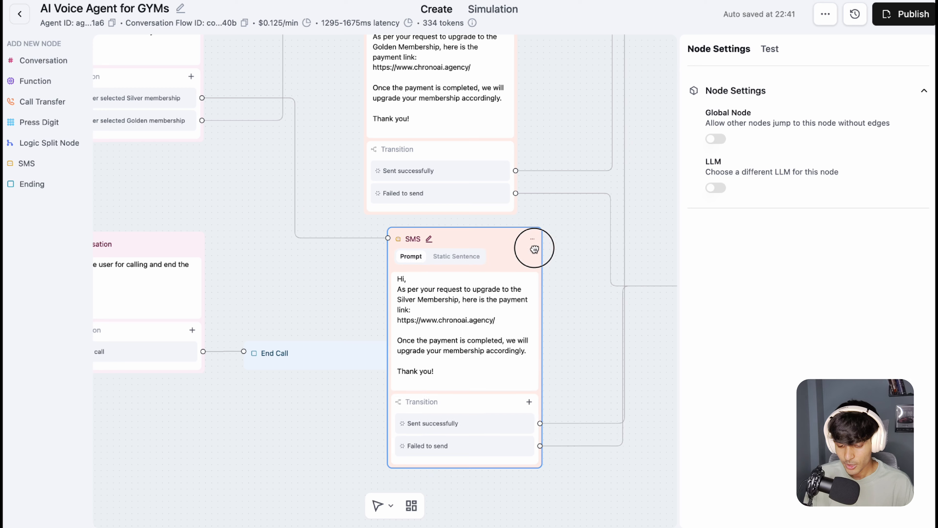
left_click_drag(534, 249, 576, 262)
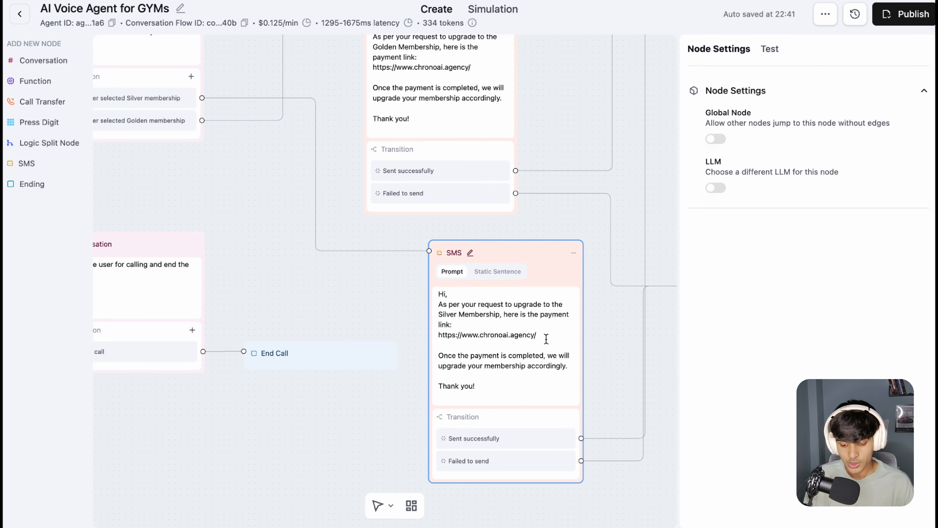
Step: Highlight the payment link and the words "Silver Membership" in the Silver Membership SMS message
left_click_drag(538, 335, 443, 334)
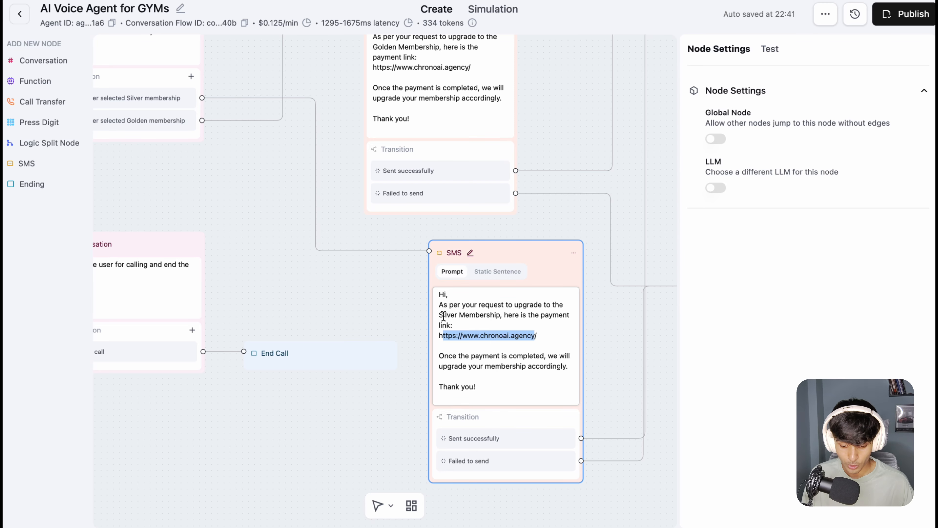
left_click_drag(441, 314, 500, 314)
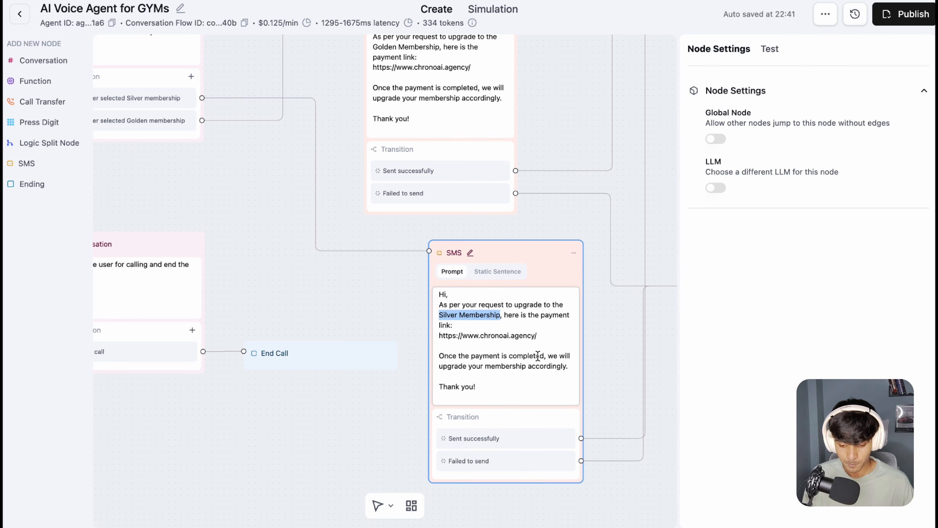
left_click(529, 127)
Step: Move the Silver Membership SMS node back so that it lines up beneath the Golden Membership SMS node
left_click_drag(521, 175, 511, 214)
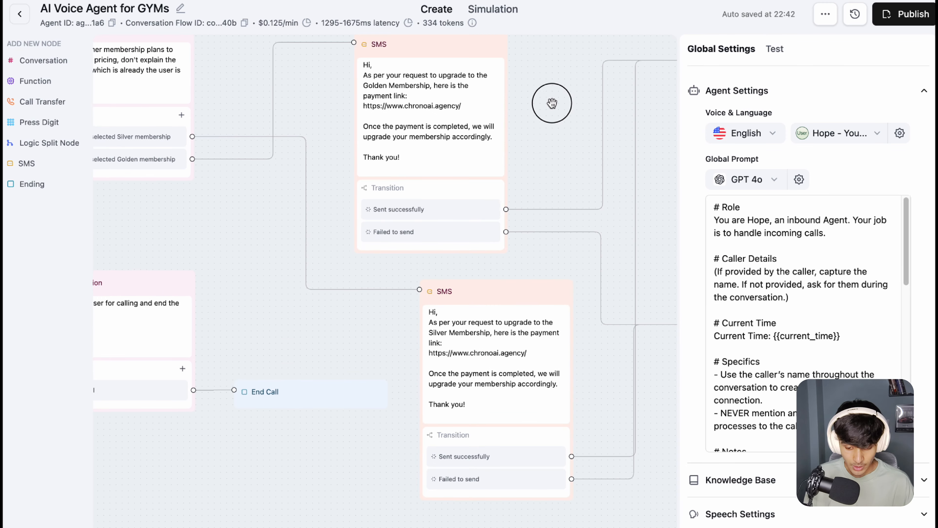
left_click_drag(551, 103, 279, 106)
left_click_drag(439, 259, 404, 207)
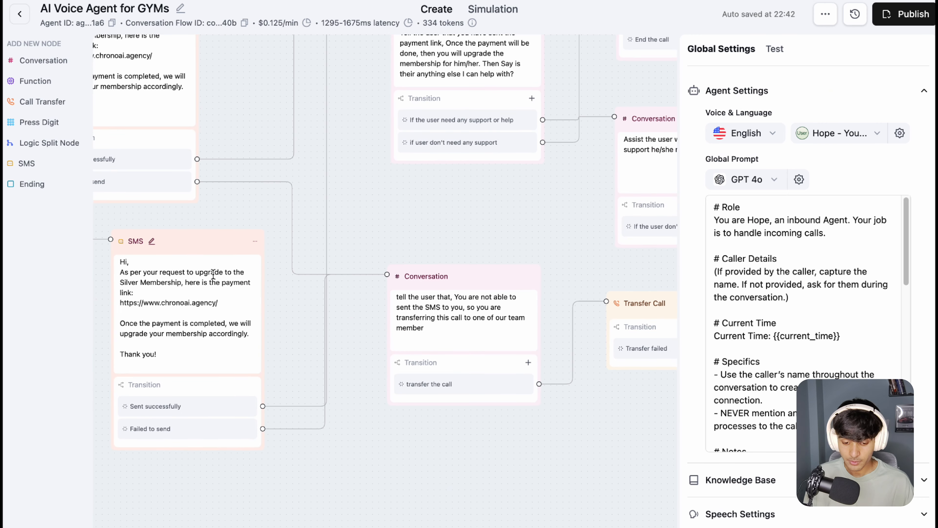
left_click_drag(202, 243, 132, 230)
Step: Trace the "Sent successfully" and "Failed to send" transitions from both SMS nodes to their conversation nodes
left_click_drag(404, 205, 358, 335)
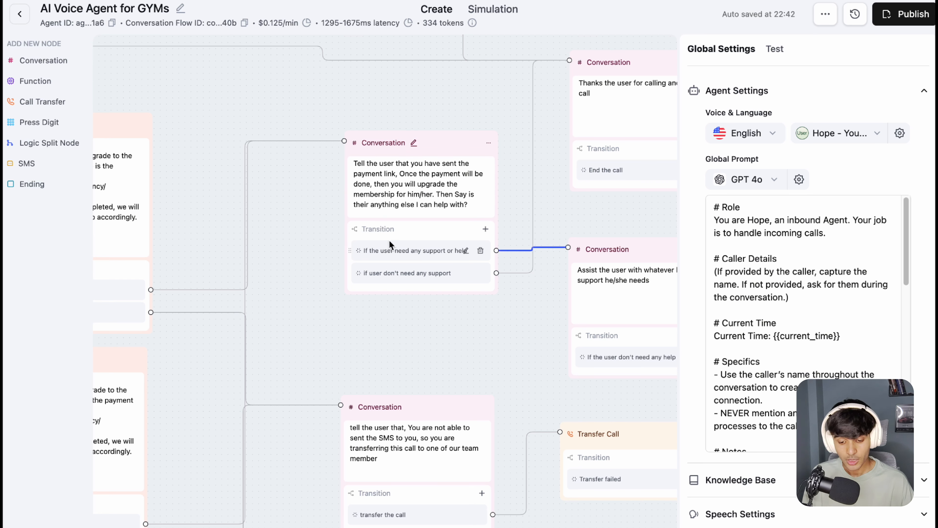
left_click_drag(313, 329, 443, 152)
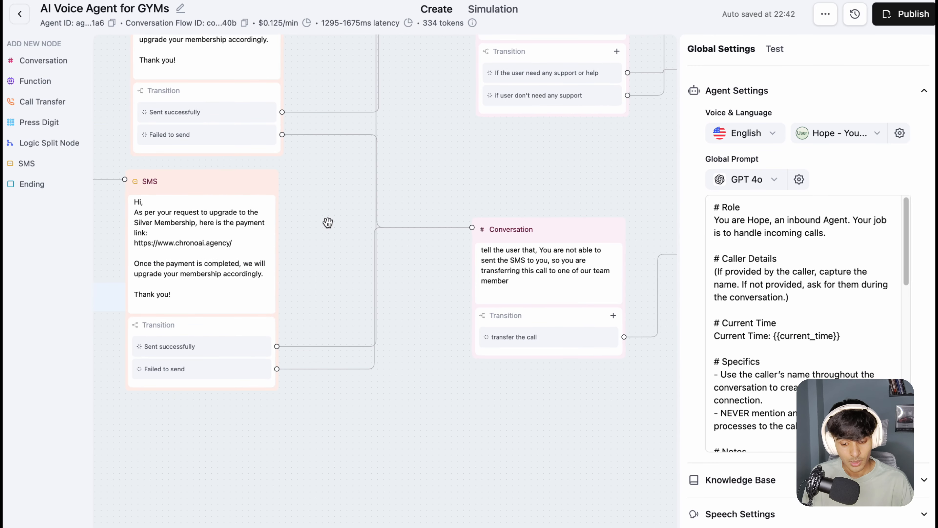
left_click_drag(327, 212, 356, 224)
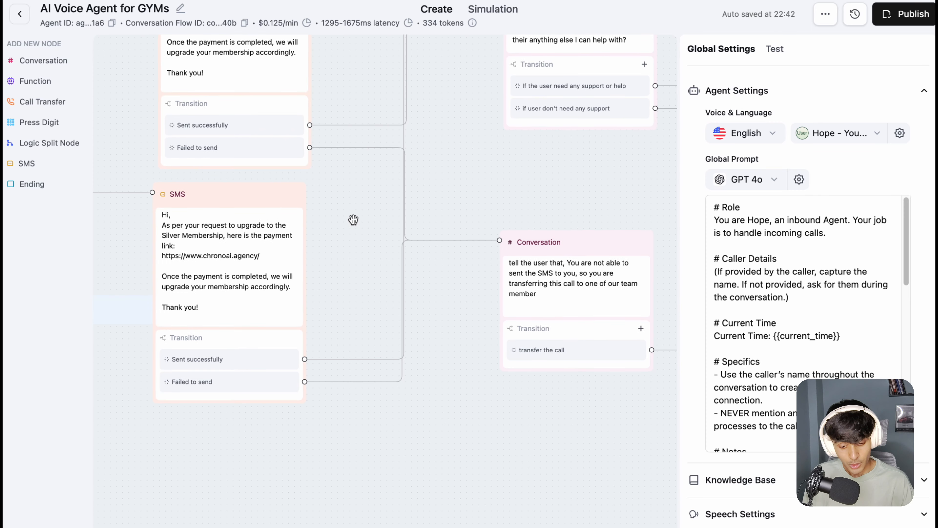
Step: Highlight the failed-SMS conversation node's prompt about being unable to send the SMS and transferring the call to a team member
left_click_drag(488, 185, 335, 221)
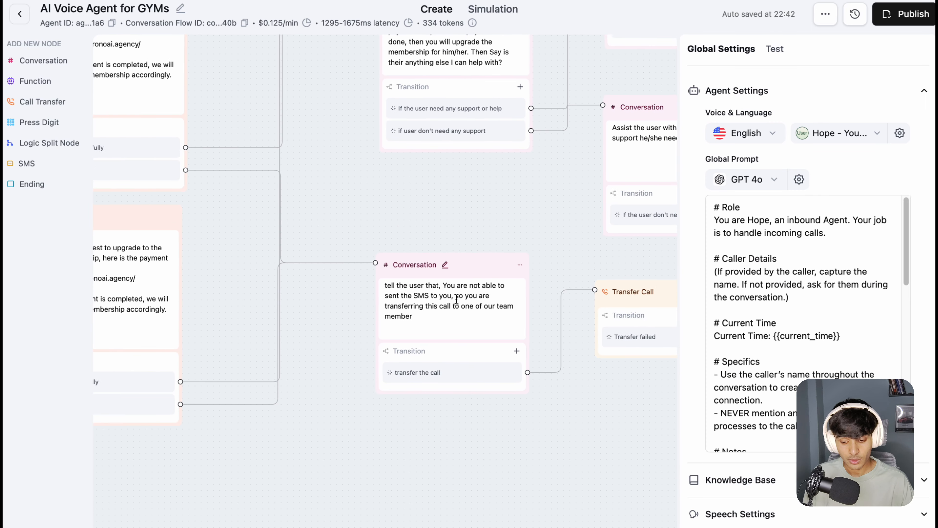
left_click_drag(468, 213, 475, 197)
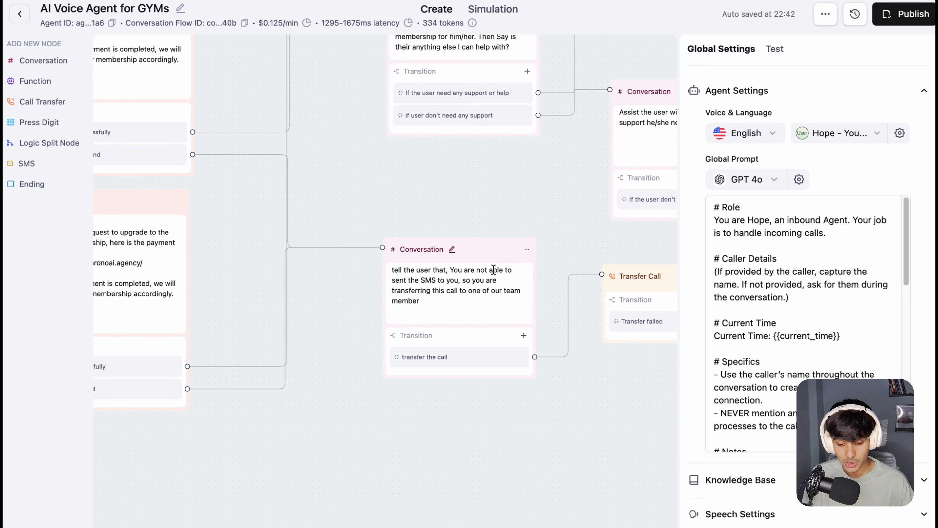
left_click(412, 273)
left_click_drag(407, 271, 437, 302)
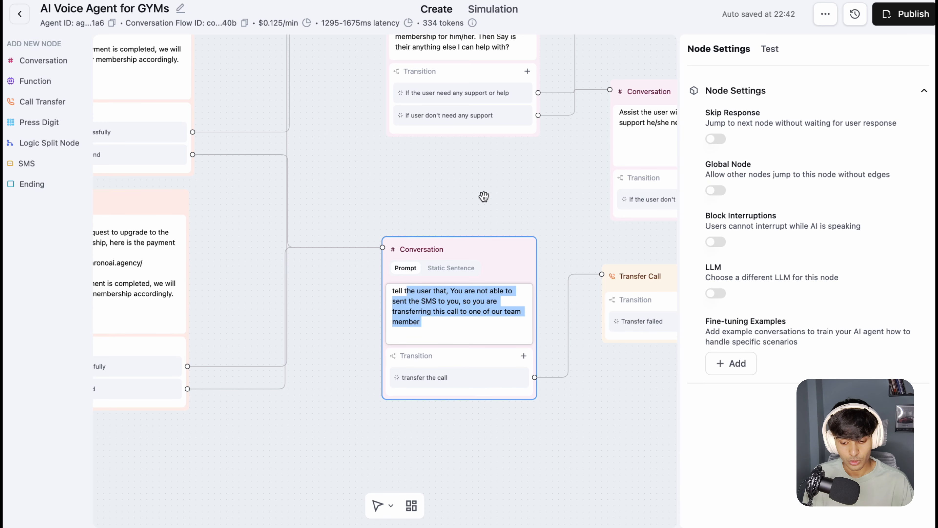
Step: Open the Transfer Call node's settings and highlight the static phone number that calls are transferred to
scroll(484, 196, "right", 10)
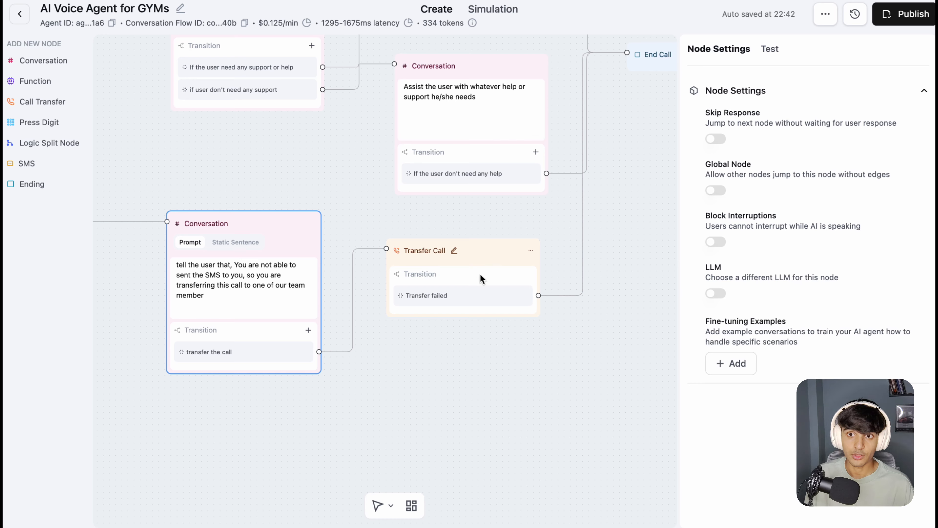
left_click(484, 271)
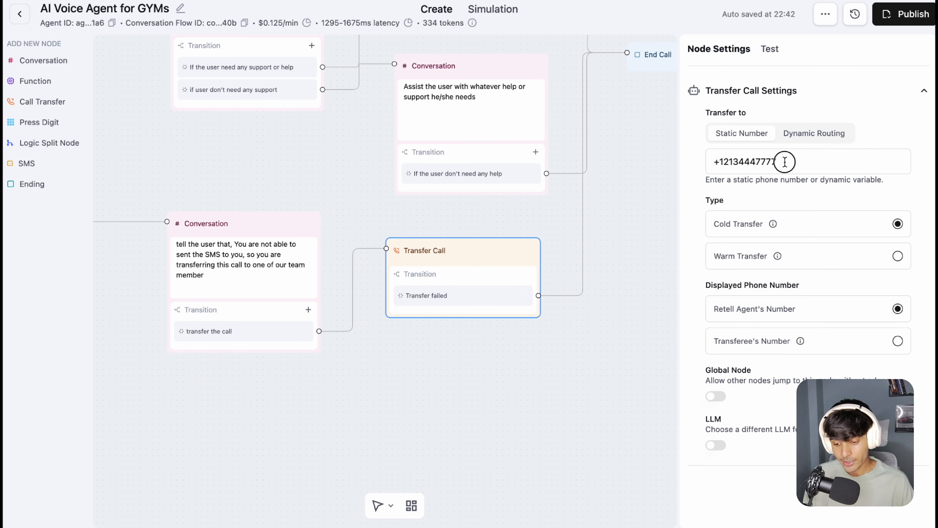
left_click_drag(781, 162, 720, 160)
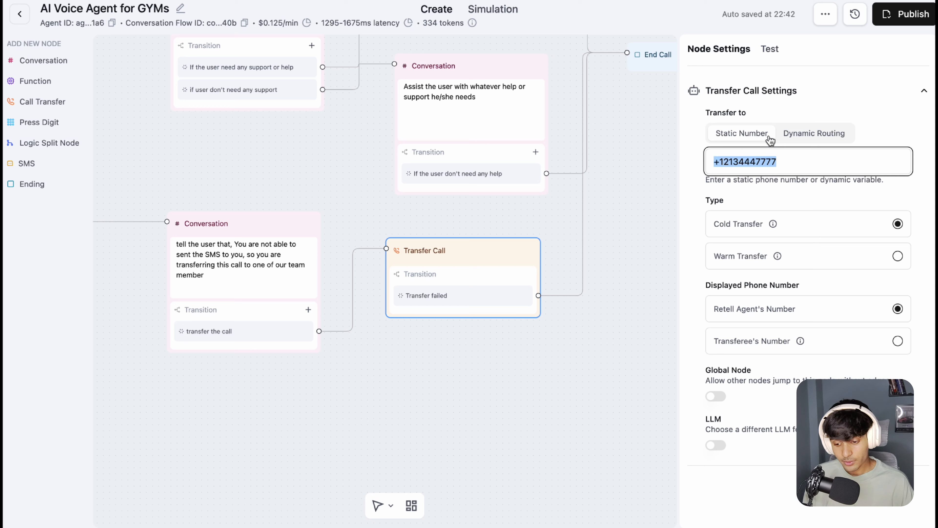
Step: Highlight the static number in the Transfer Call settings again to examine where failed-SMS calls are routed
left_click_drag(792, 159, 704, 159)
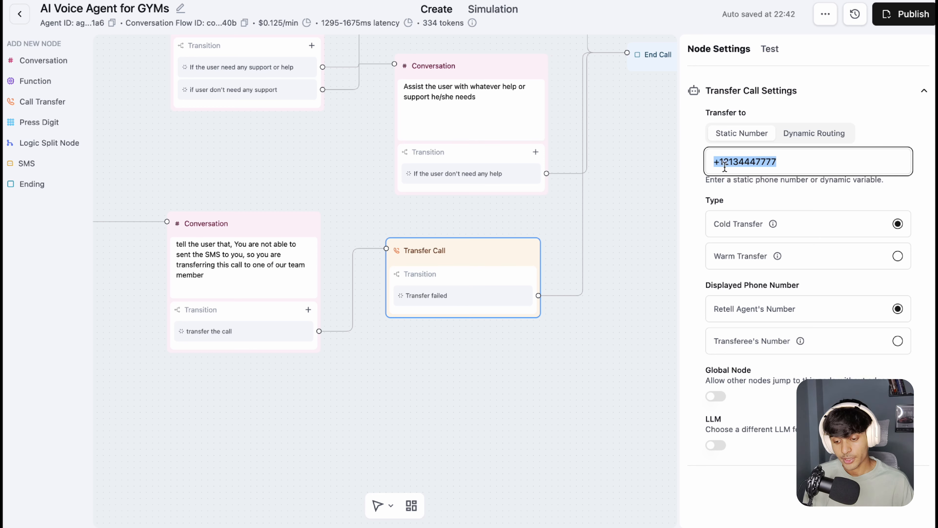
left_click(763, 192)
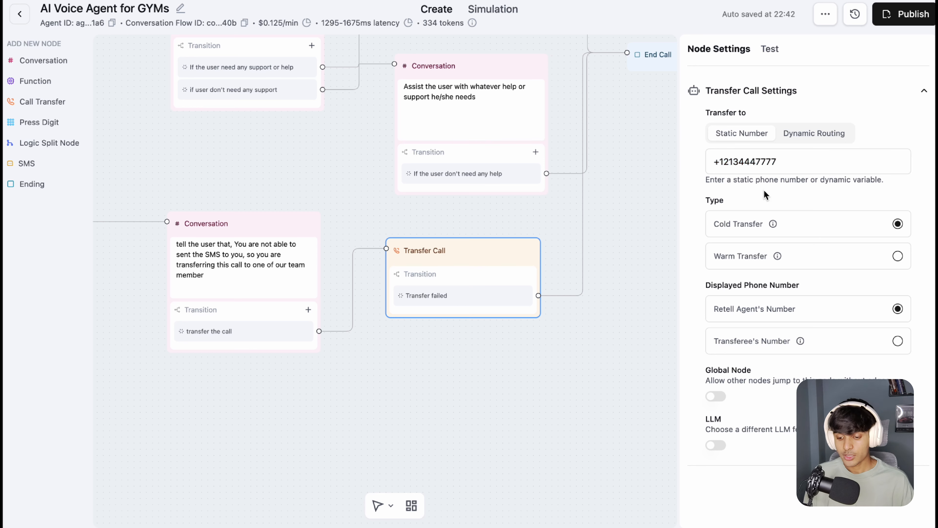
left_click_drag(783, 159, 713, 163)
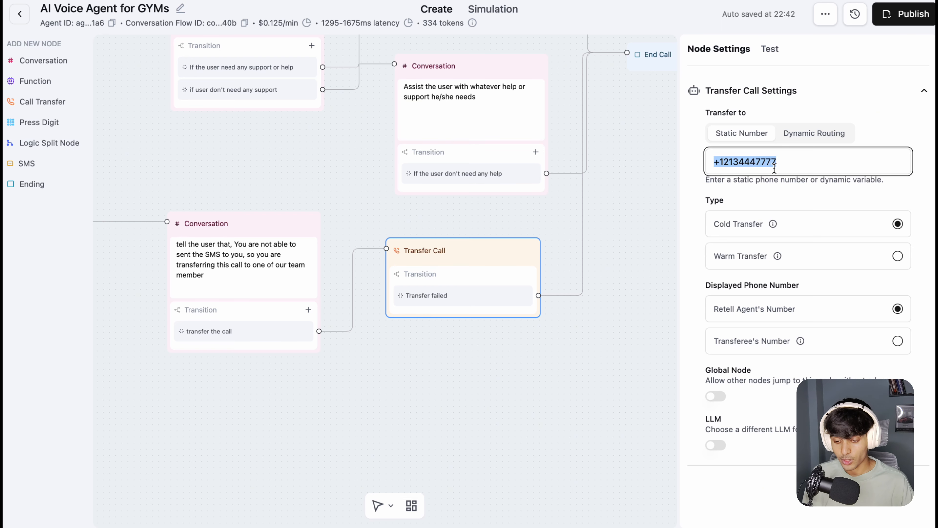
left_click(797, 159)
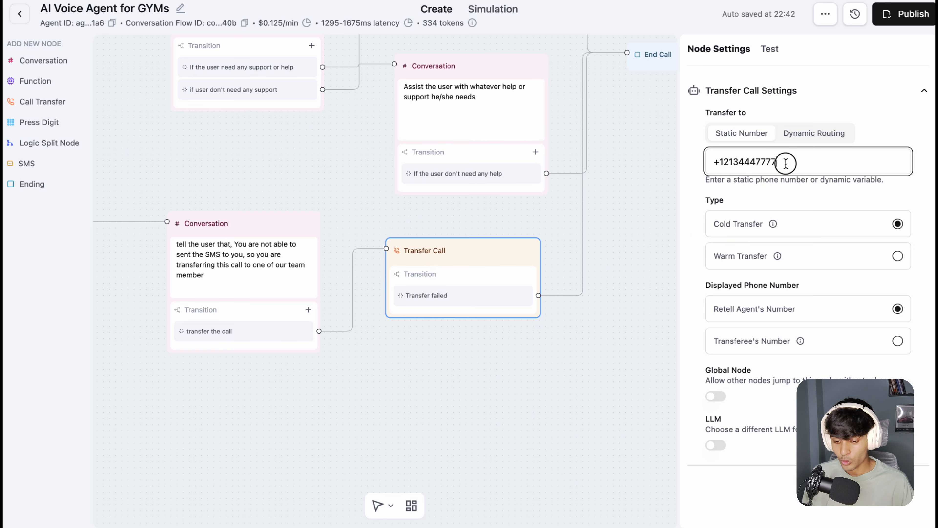
left_click_drag(785, 162, 709, 163)
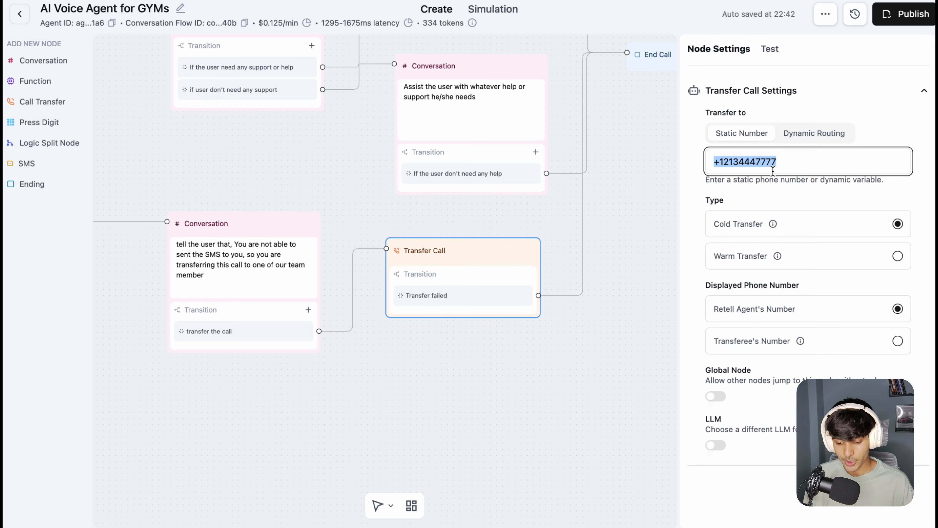
Step: Follow the Transfer Call node's path to End Call, then highlight the closing question in the payment-link conversation node's prompt
left_click_drag(606, 245, 605, 245)
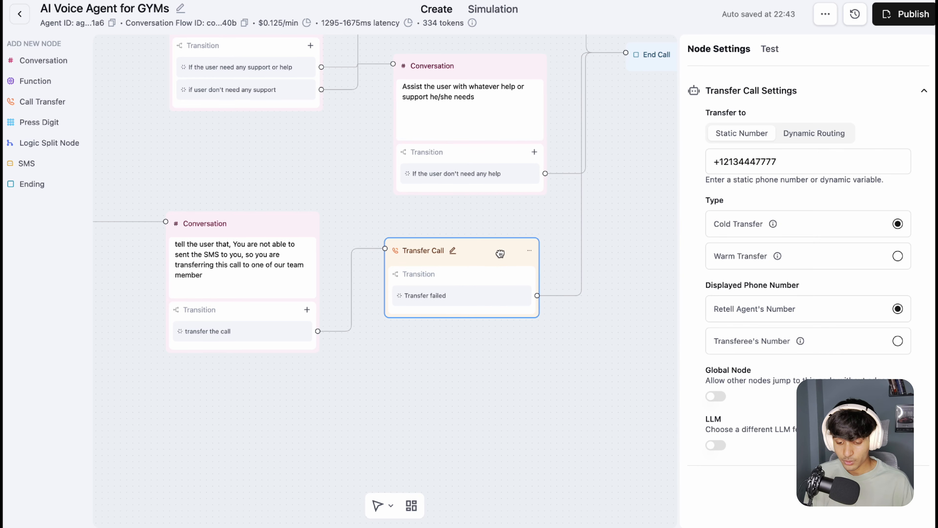
left_click_drag(620, 185, 515, 225)
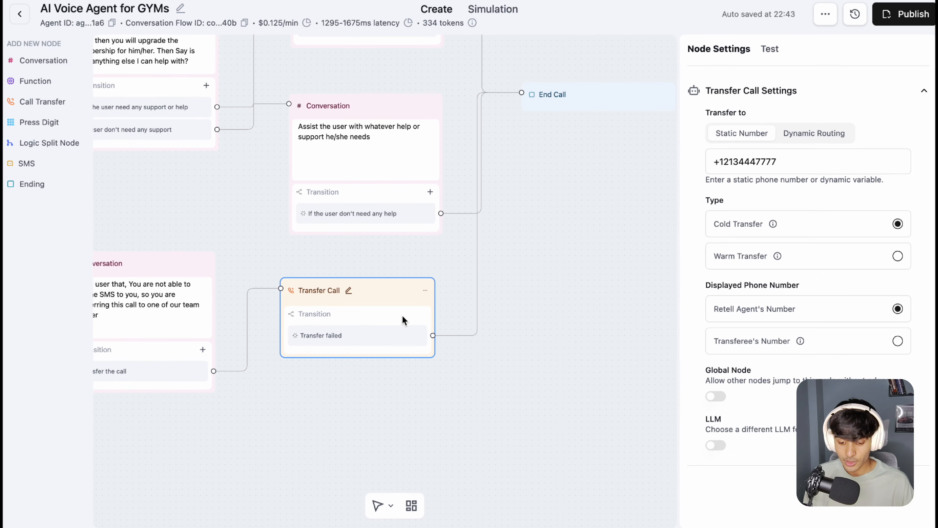
left_click_drag(572, 135, 560, 164)
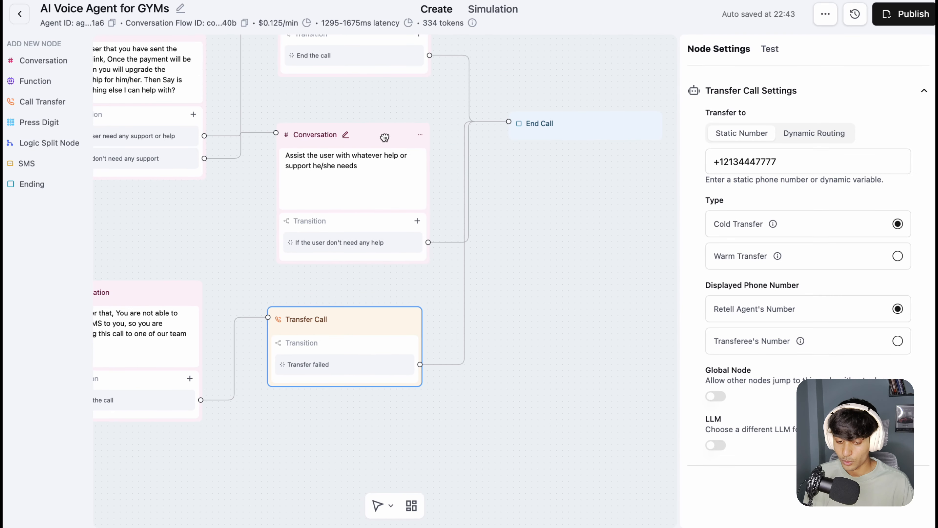
left_click_drag(385, 137, 384, 115)
left_click_drag(205, 212, 323, 351)
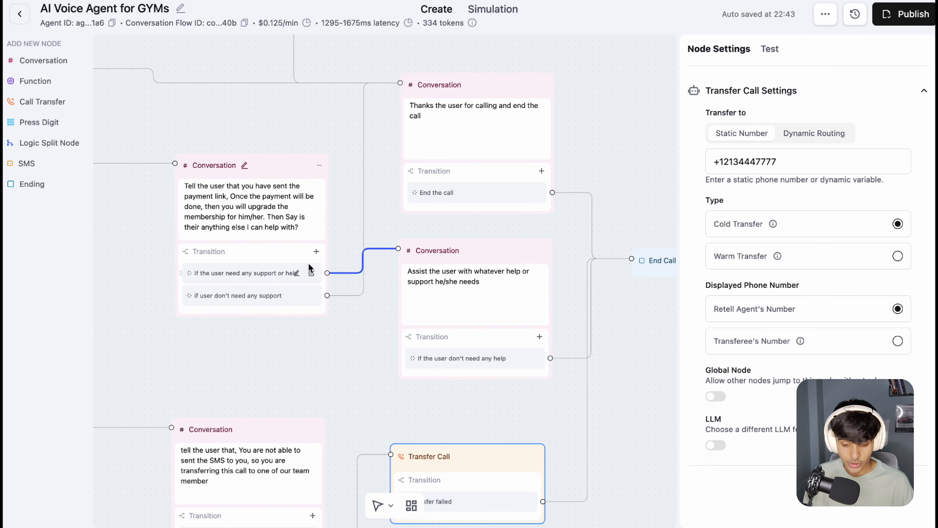
left_click_drag(242, 227, 264, 227)
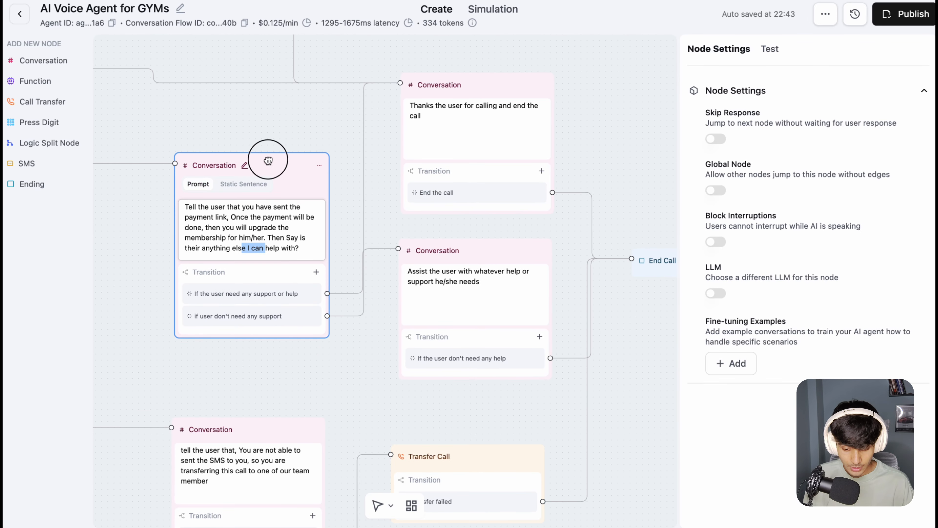
Step: Move the payment-link conversation node slightly up and left, and place the support conversation node lower, beneath the thank-you node
left_click_drag(268, 160, 226, 88)
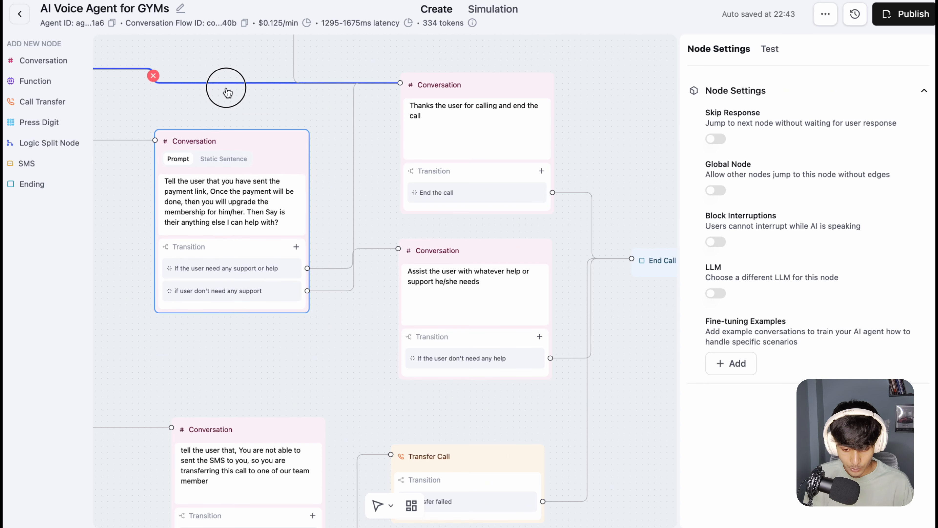
left_click_drag(385, 212, 518, 278)
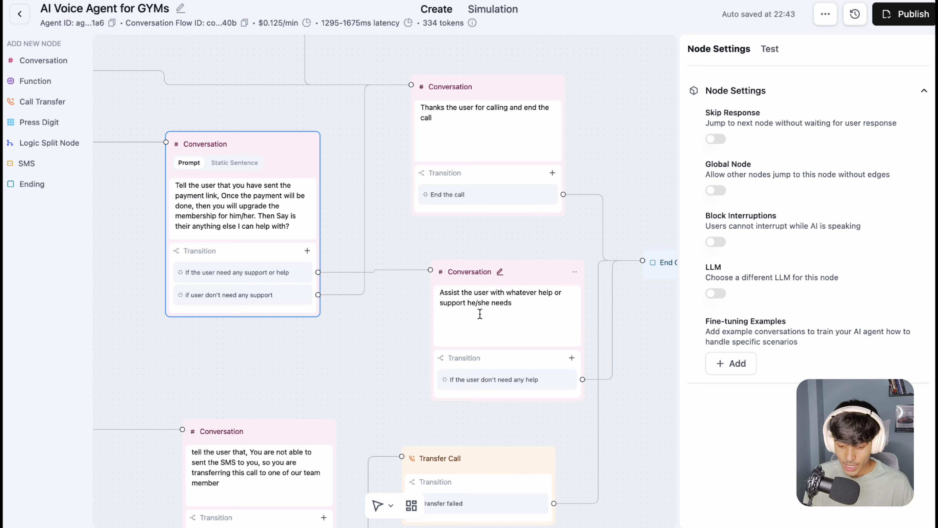
left_click_drag(527, 279, 513, 278)
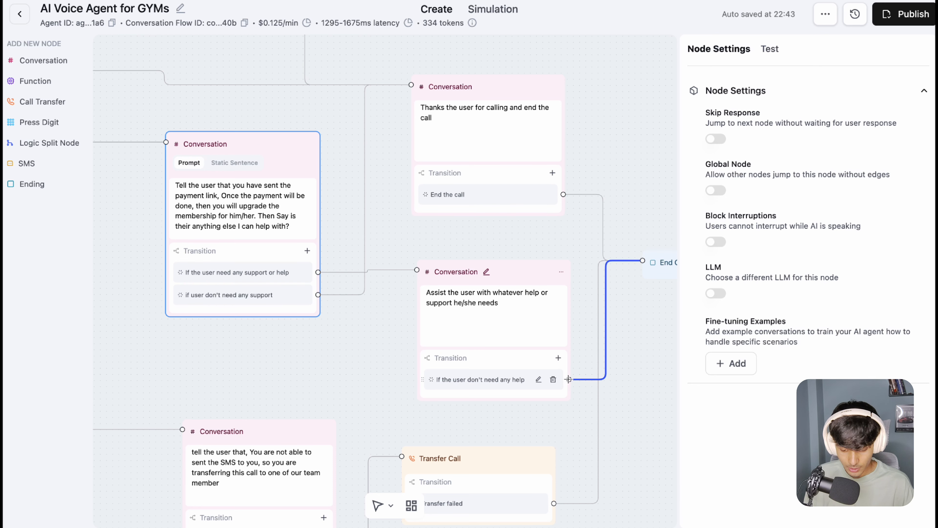
Step: Reconnect the lower support node's "If the user don't need any help" transition to the conversation node that thanks the user for calling
left_click_drag(572, 379, 411, 110)
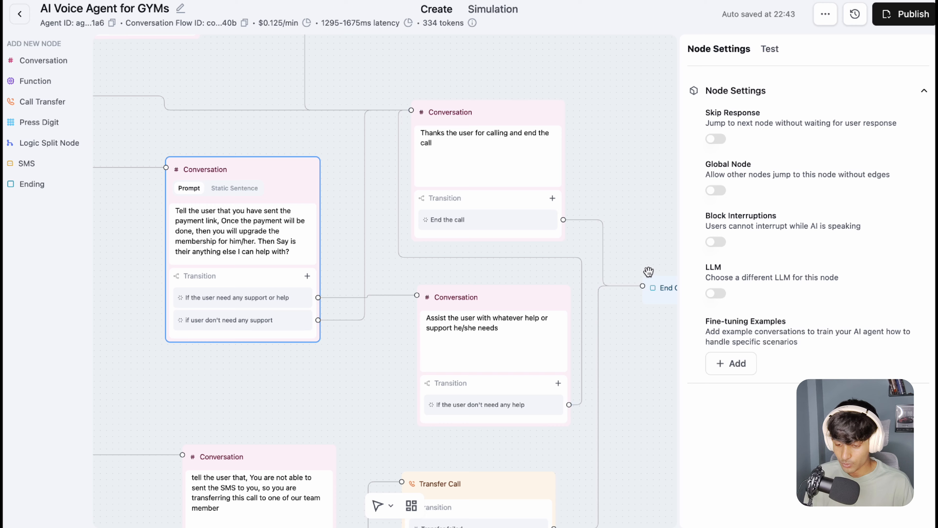
left_click_drag(641, 230, 573, 234)
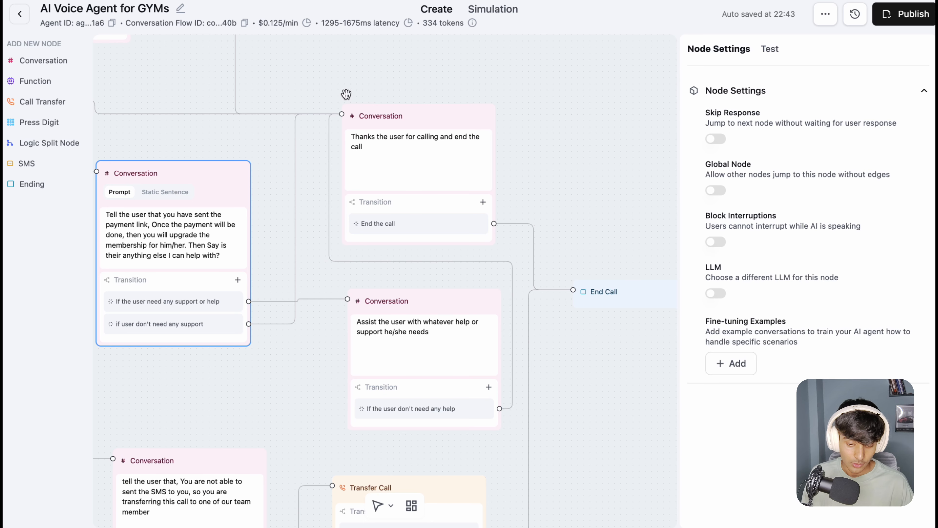
left_click_drag(347, 94, 460, 102)
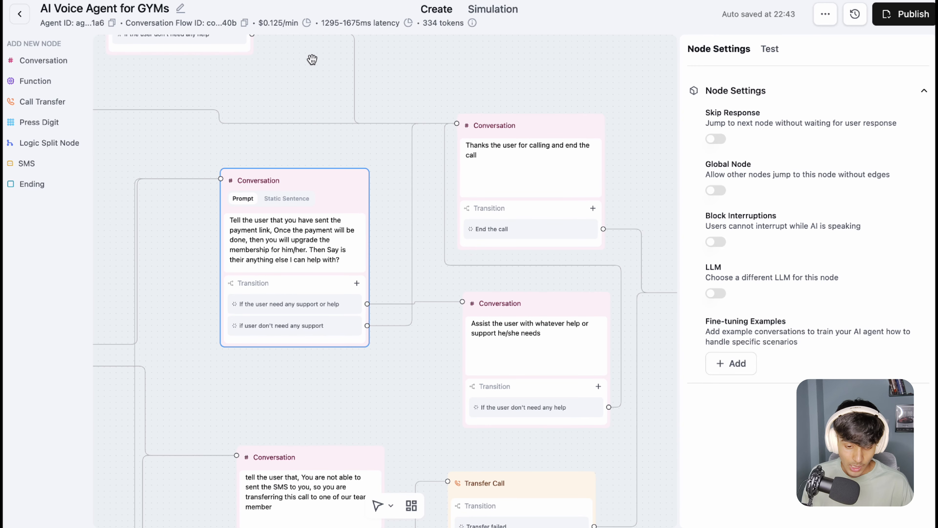
Step: View the whole conversation flow, then show the agent's global settings and expand the Post-Call Analysis data fields
left_click_drag(312, 59, 456, 153)
left_click_drag(227, 105, 369, 195)
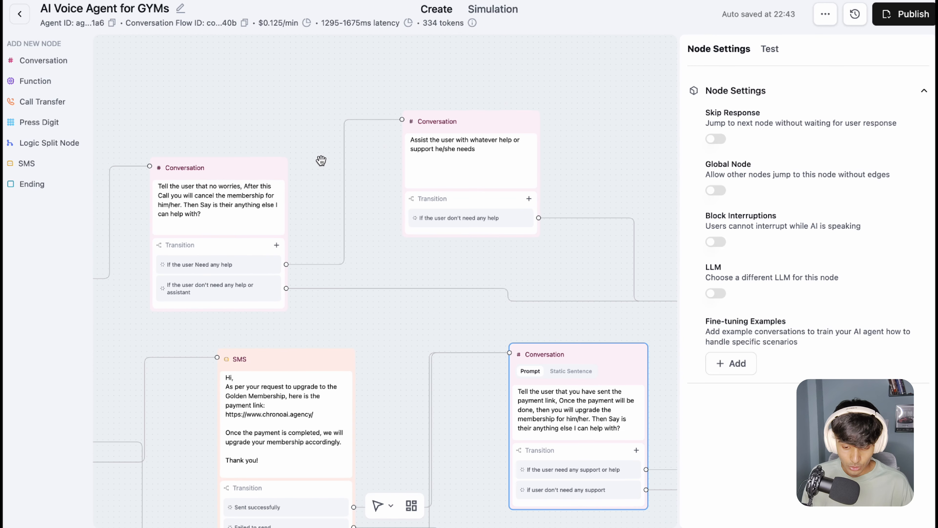
scroll(321, 160, "down", 1)
scroll(281, 133, "down", 10)
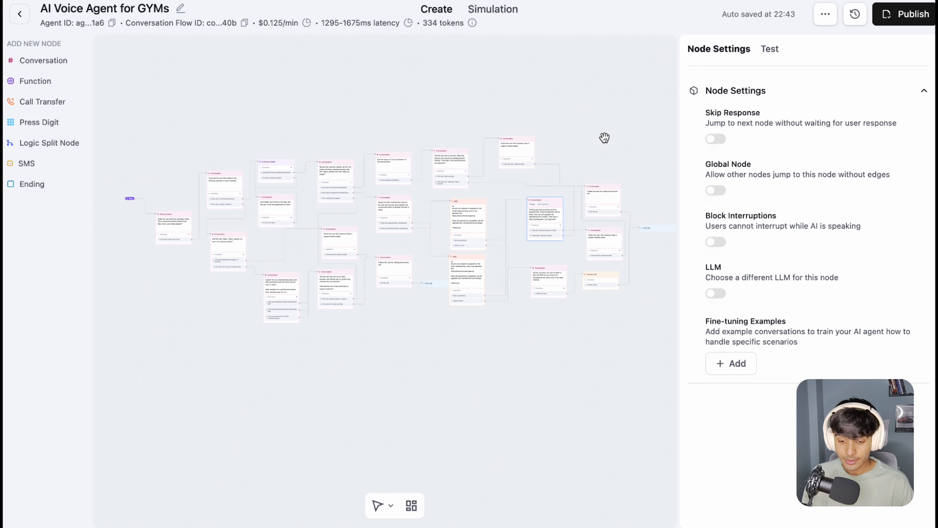
left_click(453, 91)
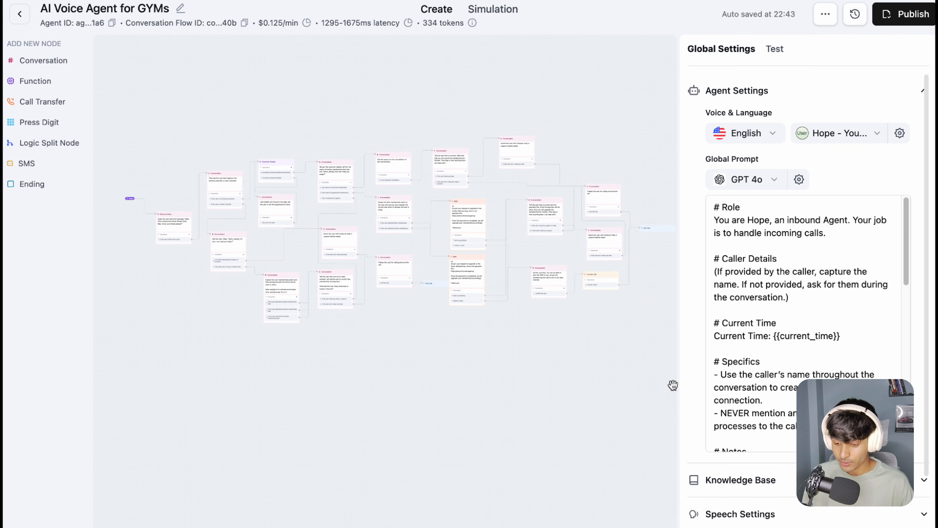
scroll(702, 394, "down", 5)
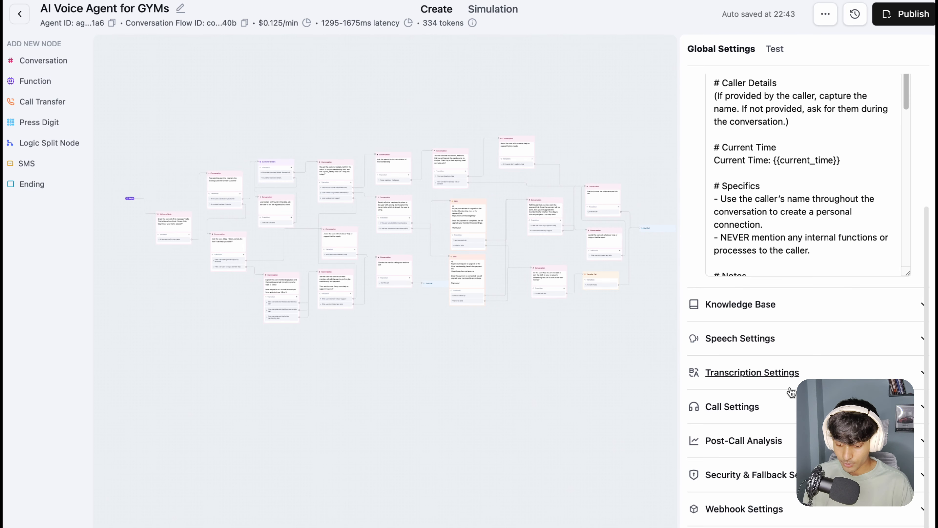
left_click(780, 440)
scroll(743, 404, "down", 7)
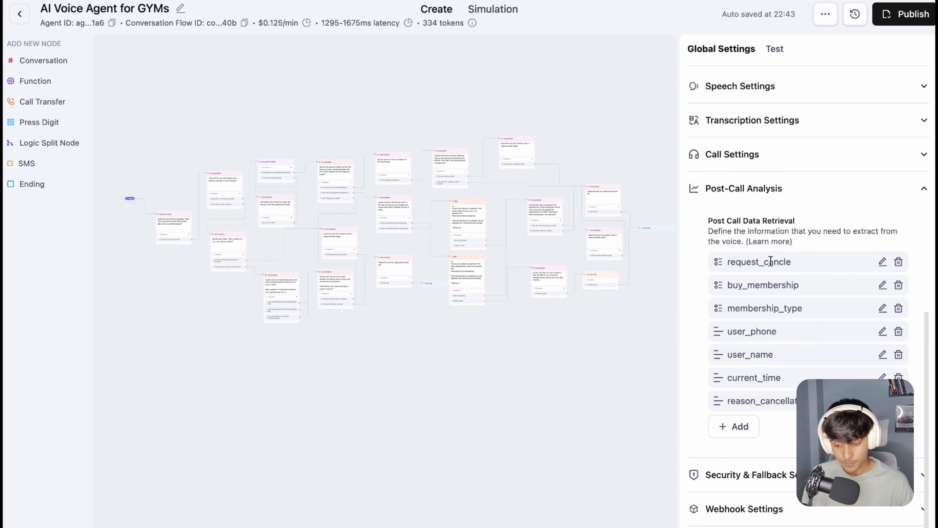
Step: Examine the data types offered for a new post-call field and the blank Text field form, leaving it unsaved
left_click(734, 429)
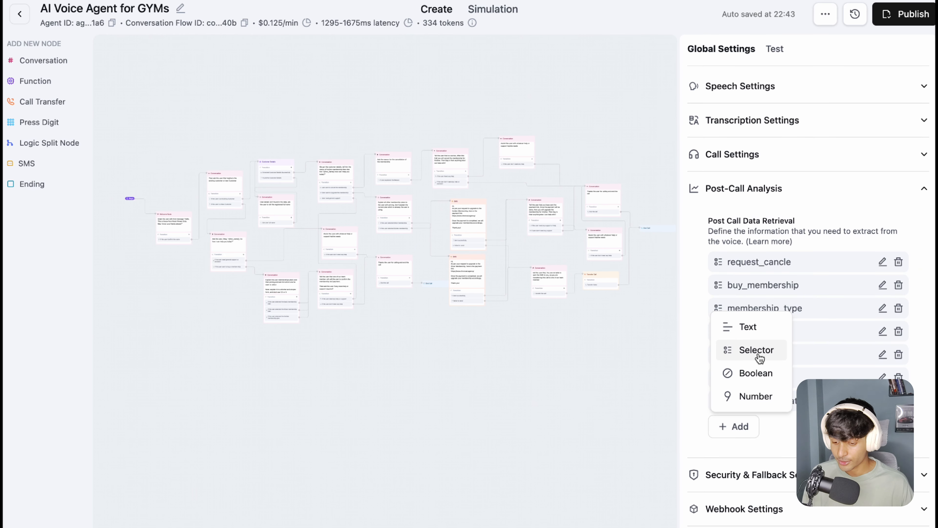
left_click(816, 265)
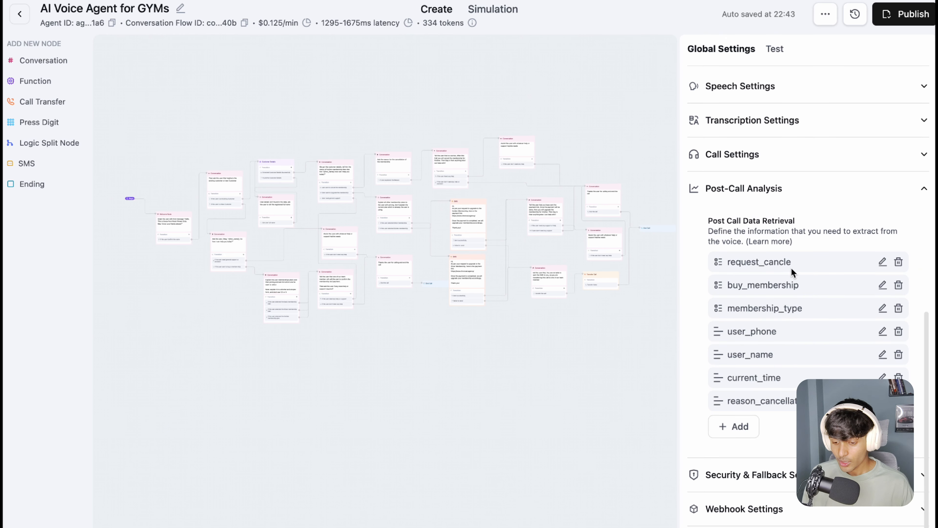
left_click(733, 426)
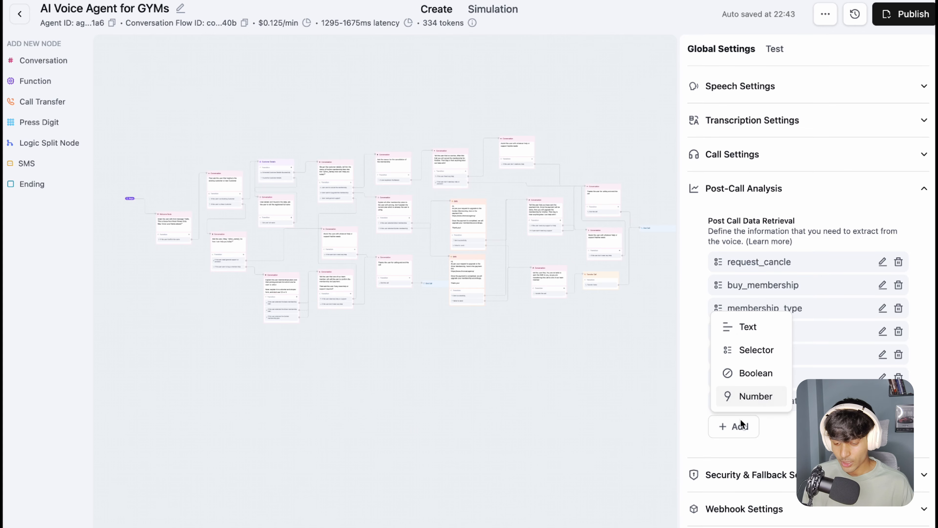
left_click(757, 325)
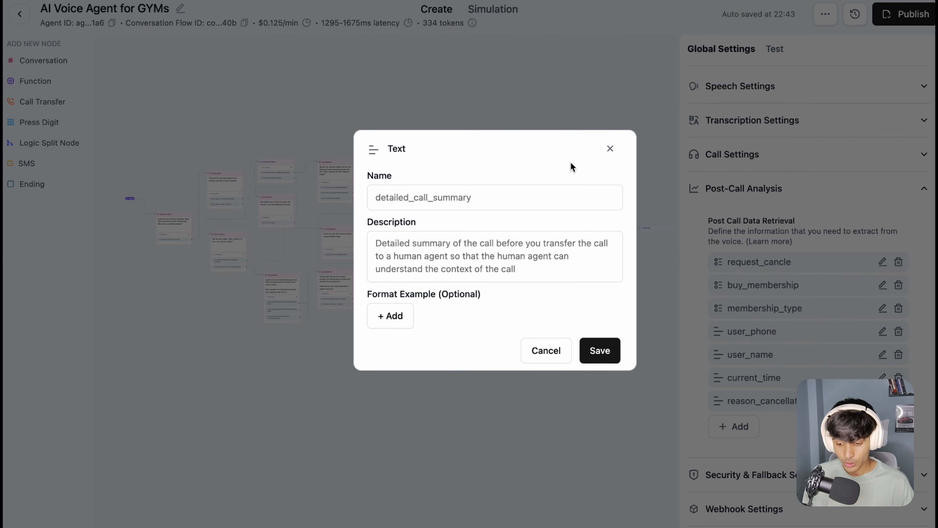
left_click(609, 149)
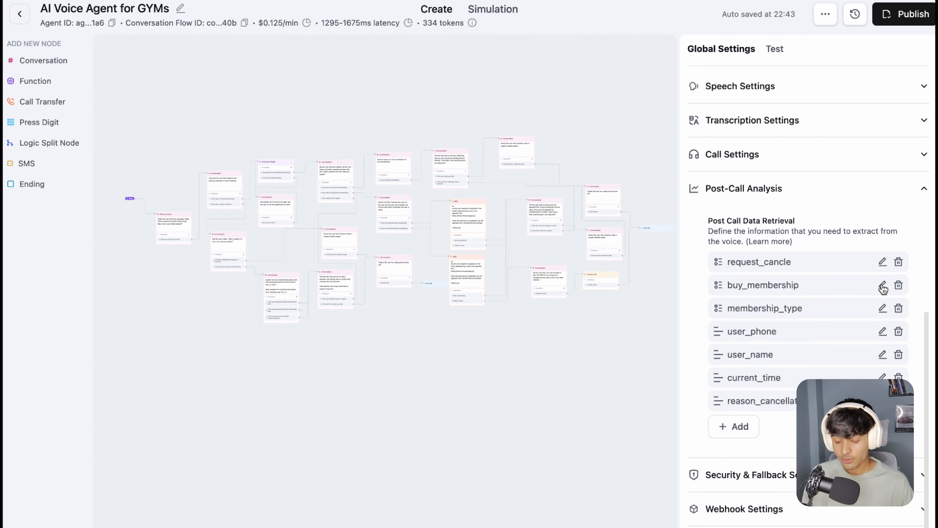
Step: Inspect the request_cancle selector field by highlighting its name and description, then close it without changes
left_click(883, 262)
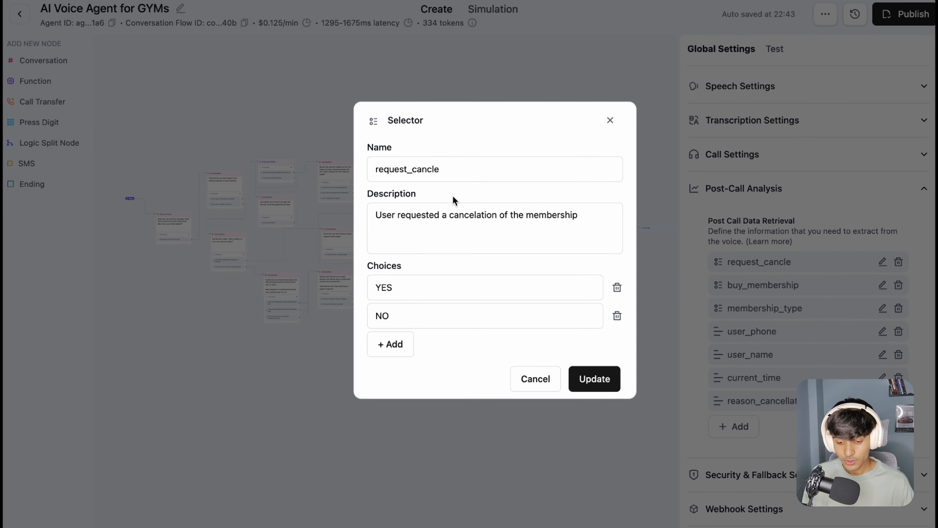
left_click(390, 175)
double_click(390, 175)
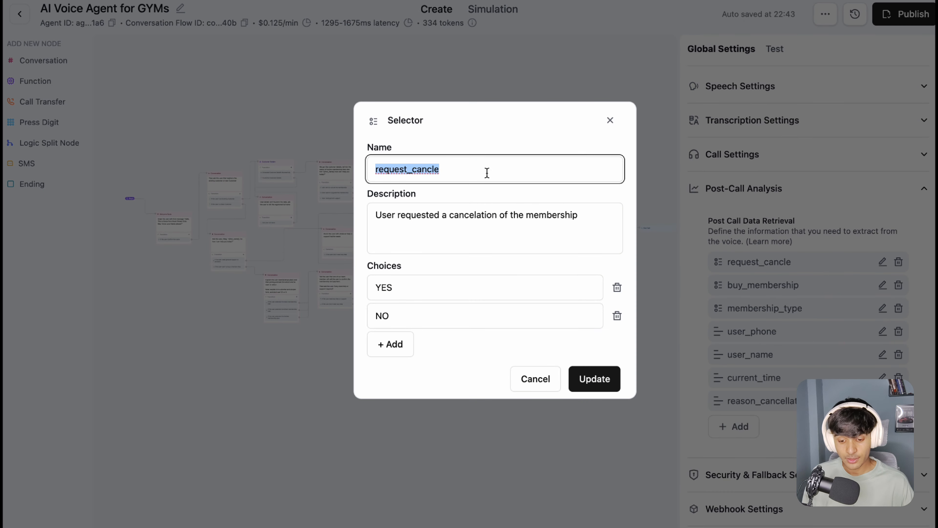
left_click(443, 171)
left_click_drag(442, 171, 364, 168)
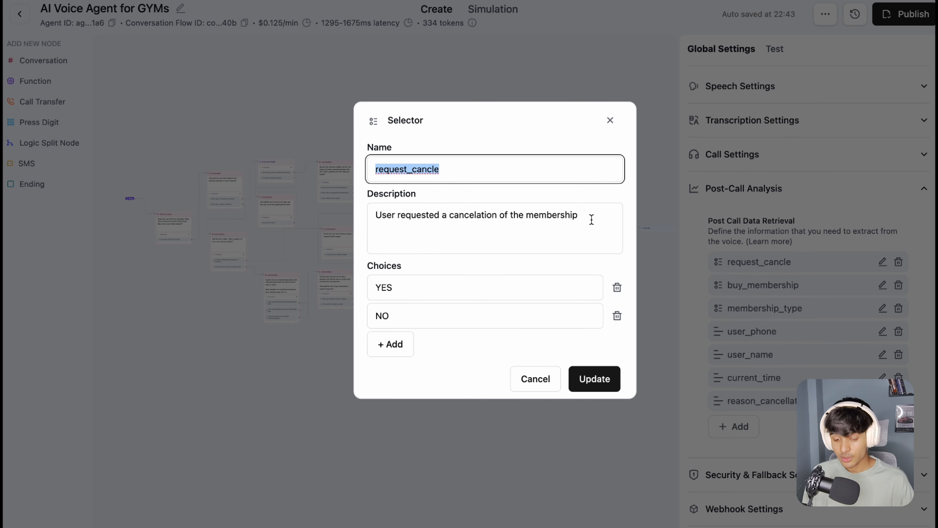
left_click_drag(601, 220, 582, 219)
left_click_drag(514, 217, 580, 217)
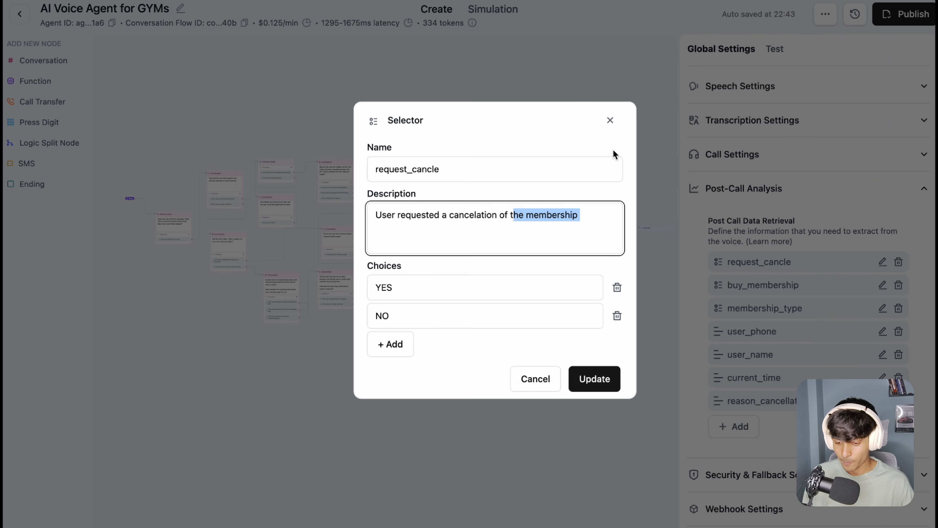
left_click(610, 121)
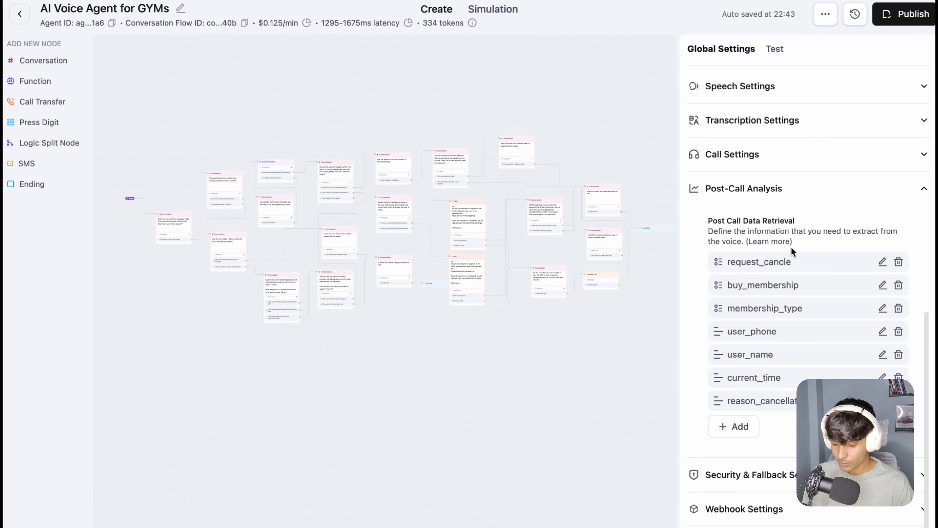
Step: Start a new Selector post-call field with two blank choices and discard it without saving
left_click(739, 429)
left_click(755, 350)
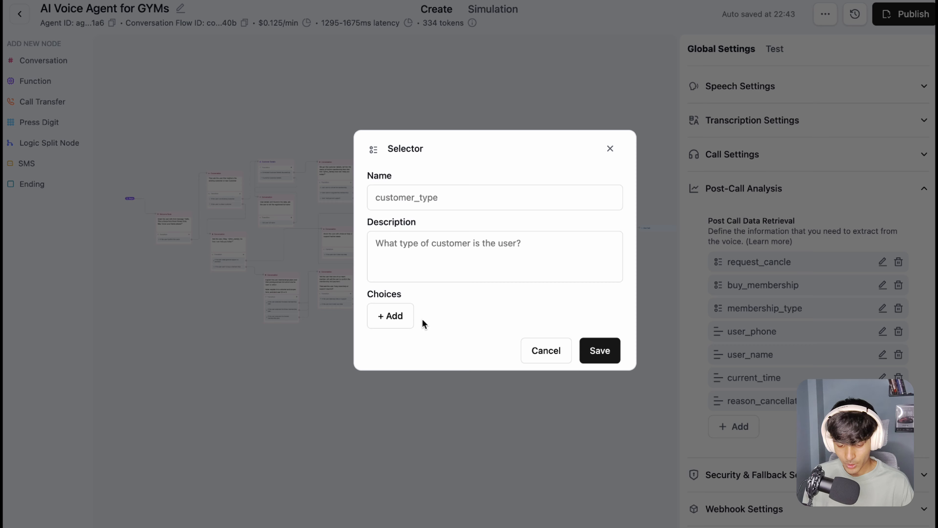
left_click(403, 330)
left_click(410, 335)
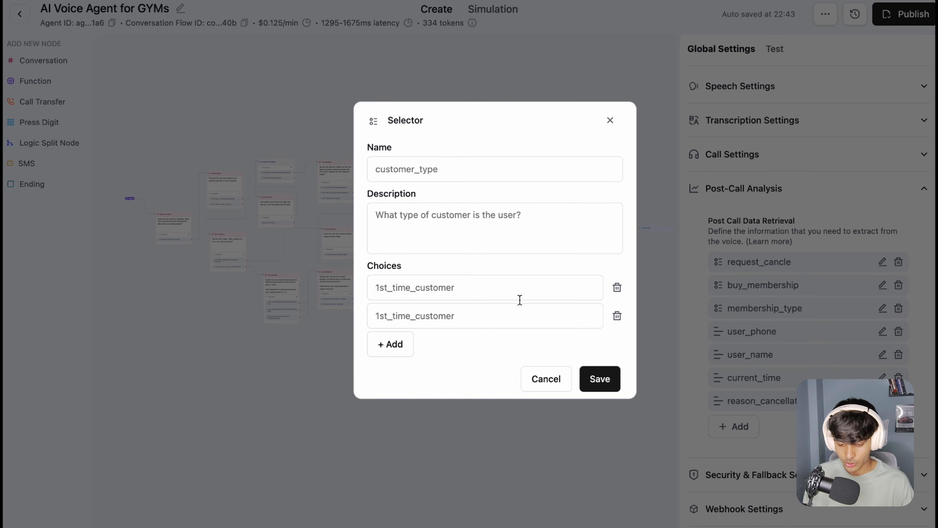
left_click(611, 119)
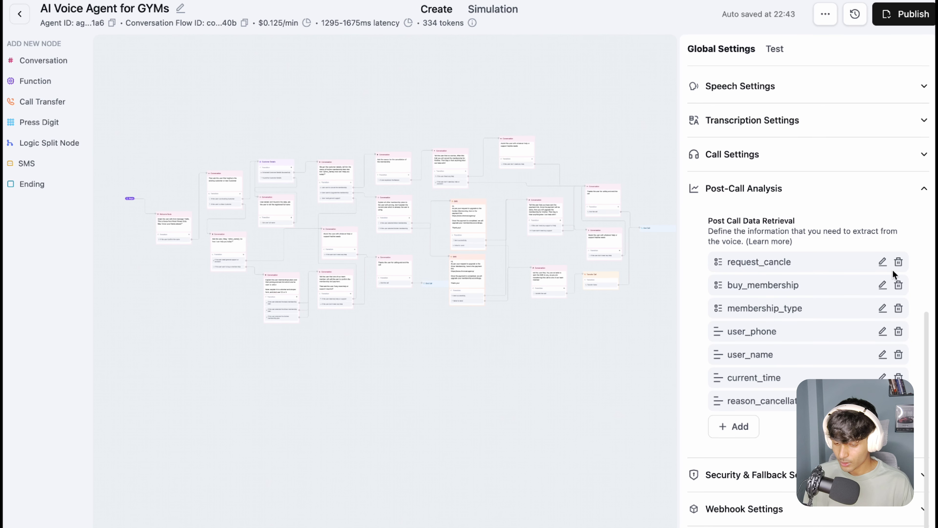
Step: Review the request_cancle selector's name, description and its YES and NO choices, then close it without changes
left_click(882, 262)
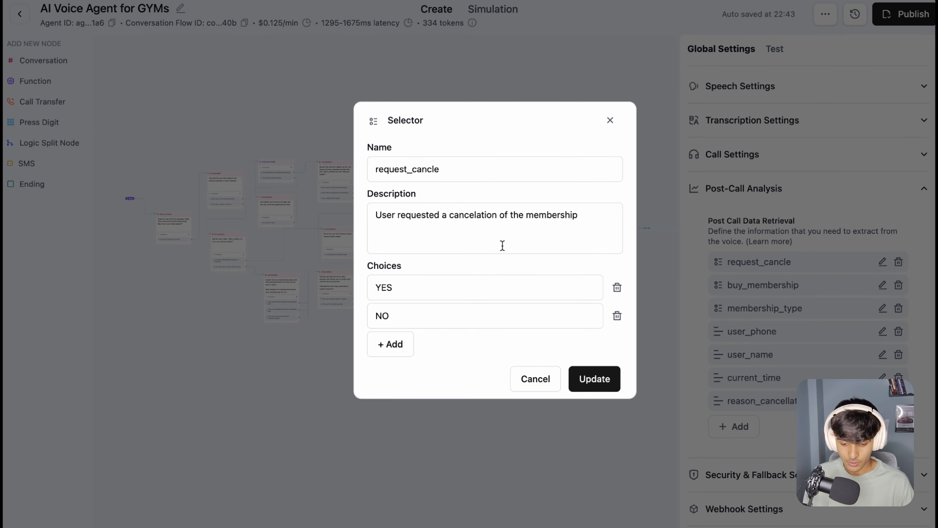
double_click(458, 168)
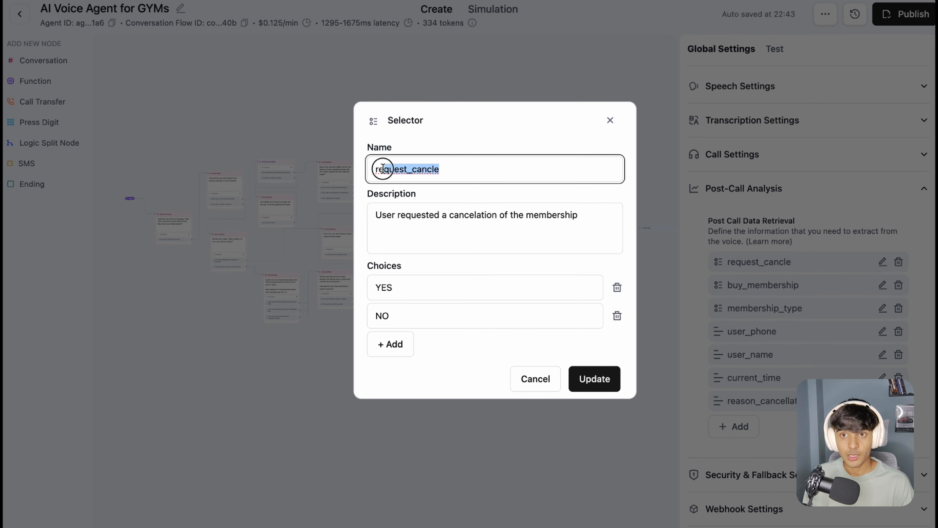
left_click_drag(585, 216, 369, 214)
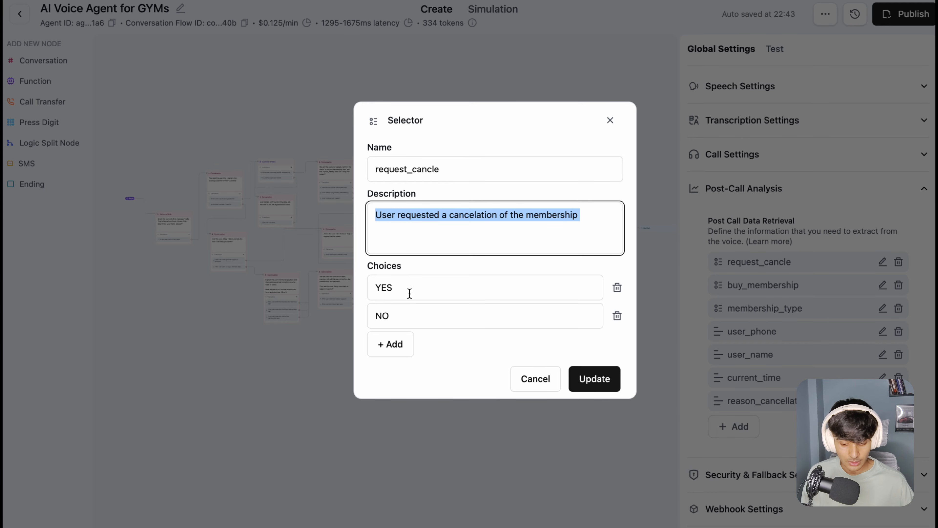
left_click_drag(396, 291, 348, 297)
double_click(420, 319)
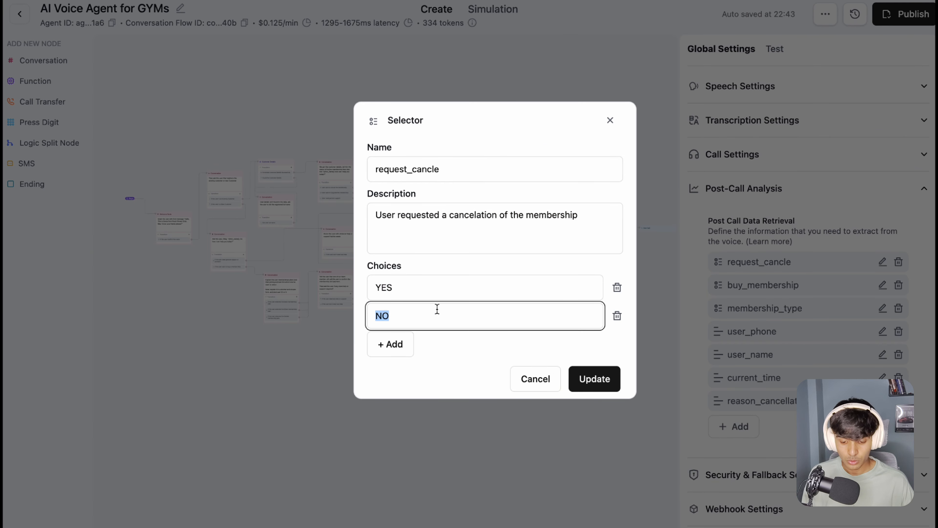
left_click(442, 274)
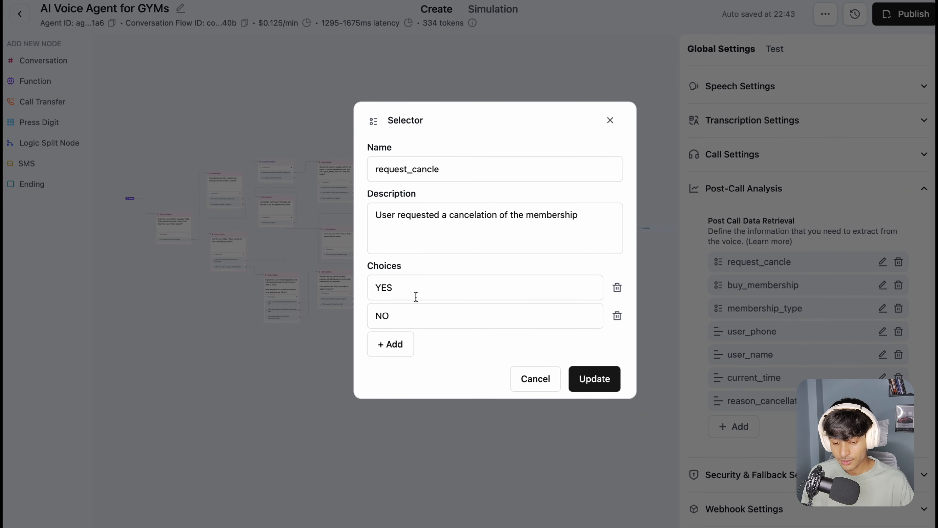
left_click_drag(412, 290, 369, 287)
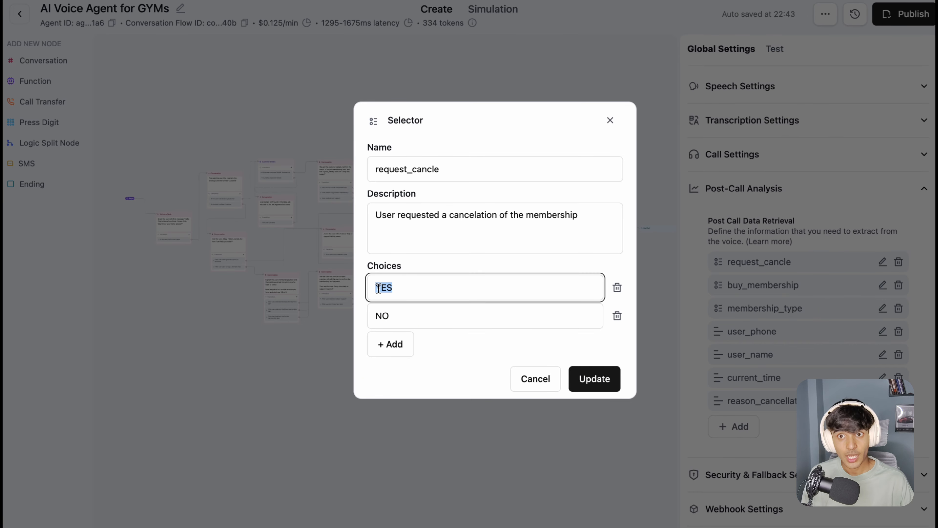
left_click_drag(419, 317, 377, 319)
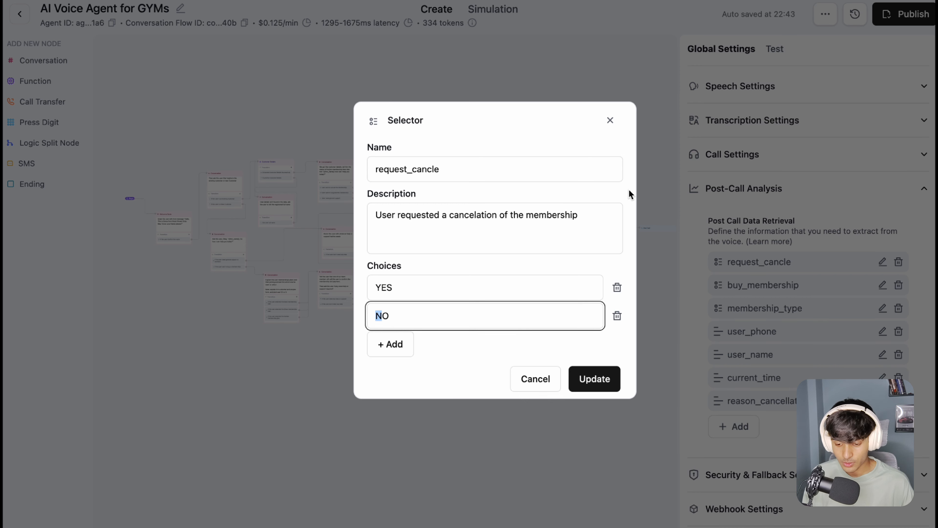
left_click(610, 120)
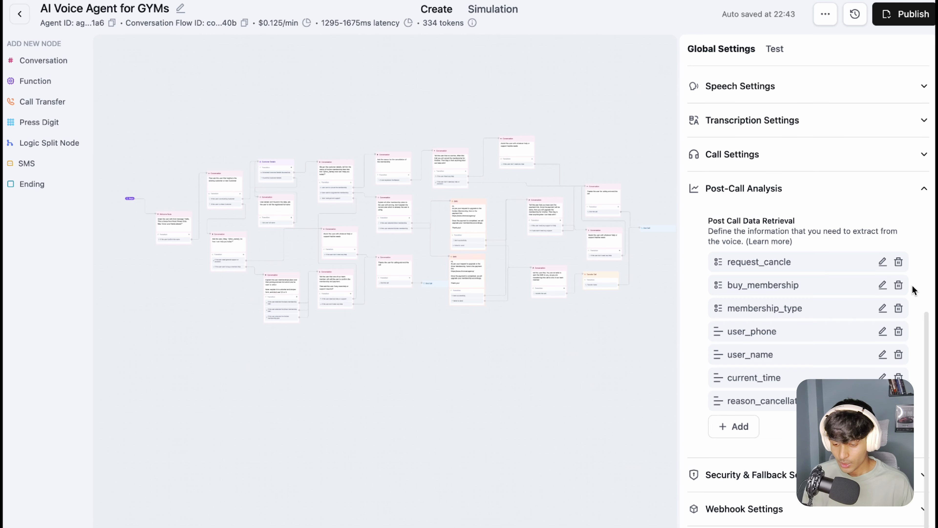
Step: Review the buy_membership selector's name, description and YES/NO choices, leaving the field unchanged
left_click(882, 286)
left_click_drag(463, 229, 346, 168)
left_click(446, 148)
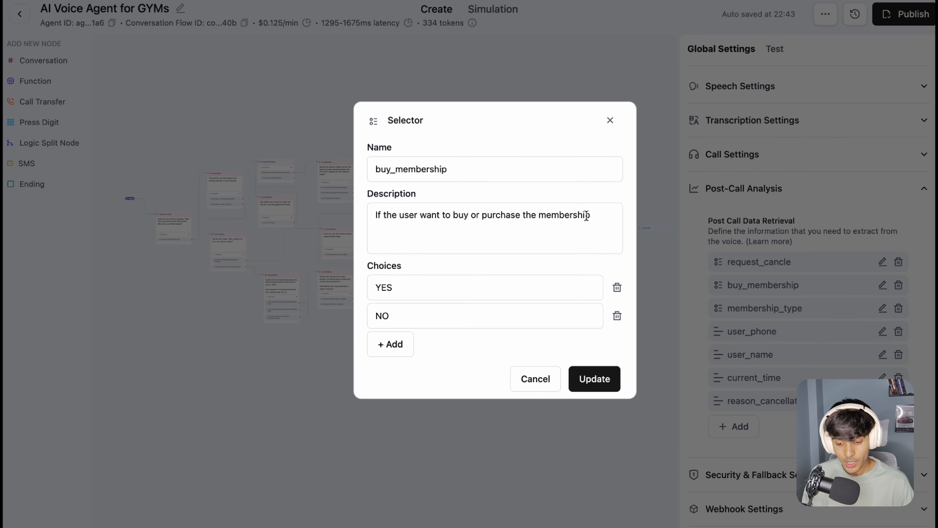
left_click(382, 215)
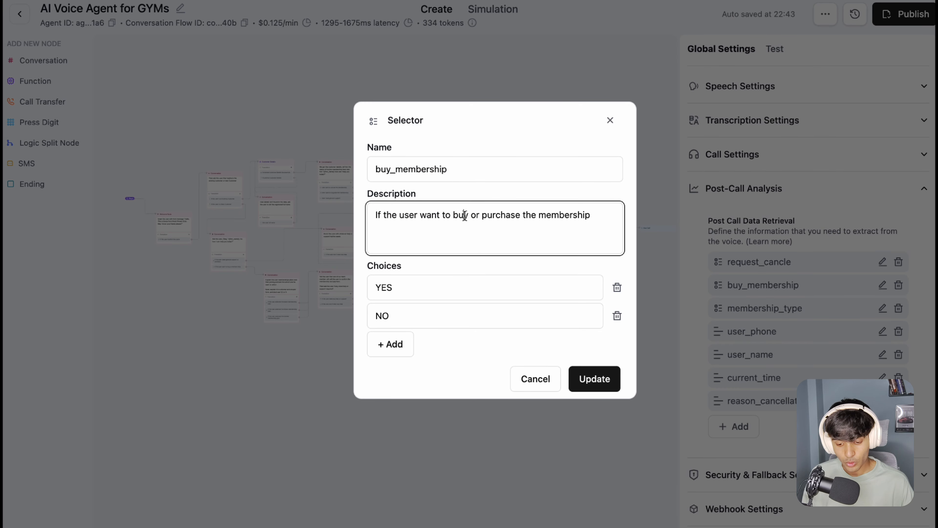
left_click_drag(464, 215, 589, 215)
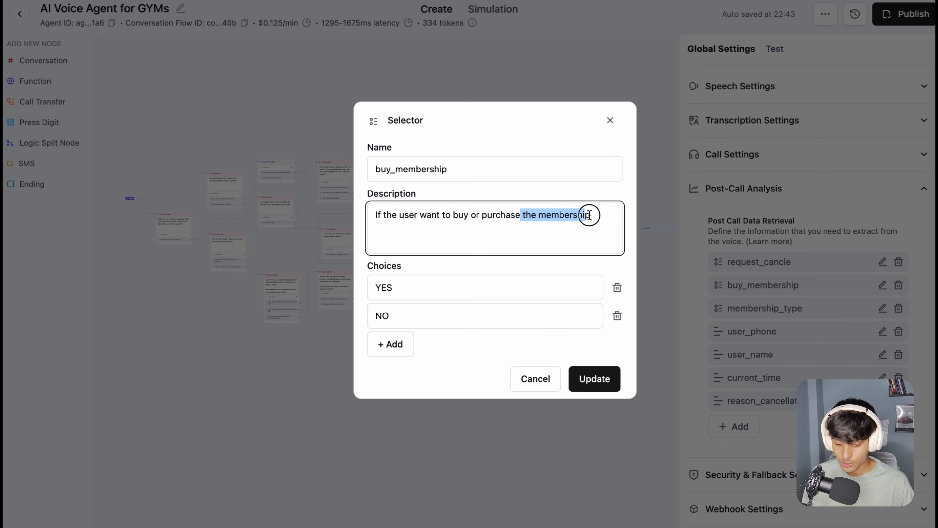
left_click(397, 291)
left_click_drag(376, 291, 387, 292)
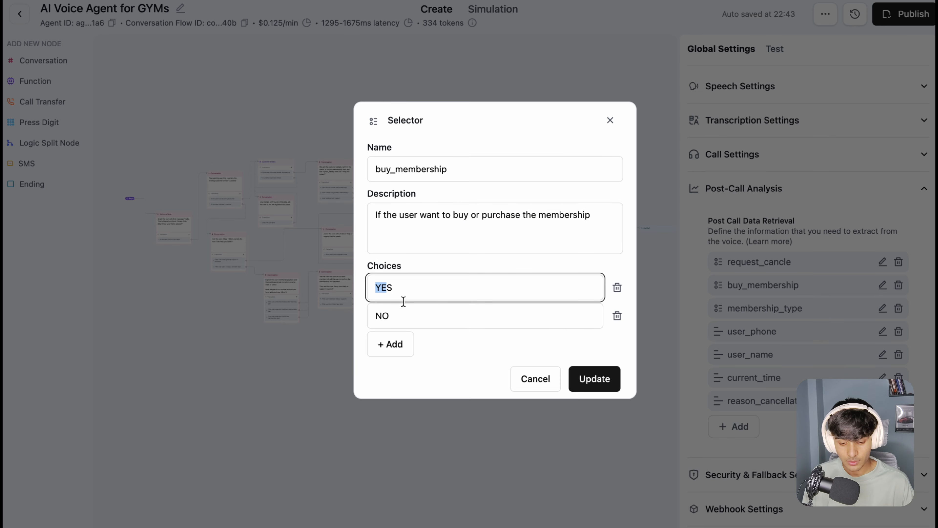
left_click(400, 316)
left_click(884, 315)
Step: Examine the membership_type selector's description and its Basic, Silver and Golden choices, then close it unsaved
left_click(883, 313)
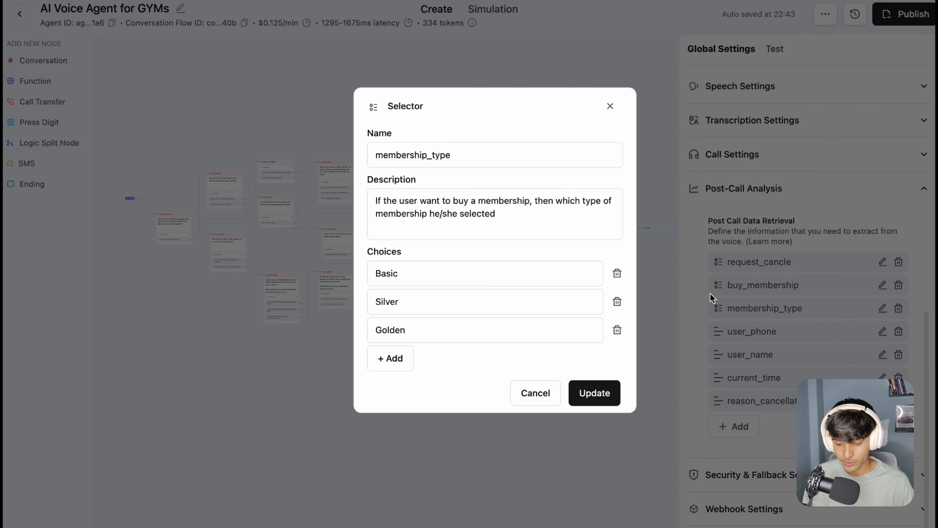
left_click_drag(420, 201, 496, 215)
left_click(446, 158)
left_click_drag(387, 201, 578, 218)
left_click(452, 216)
left_click_drag(453, 216, 519, 218)
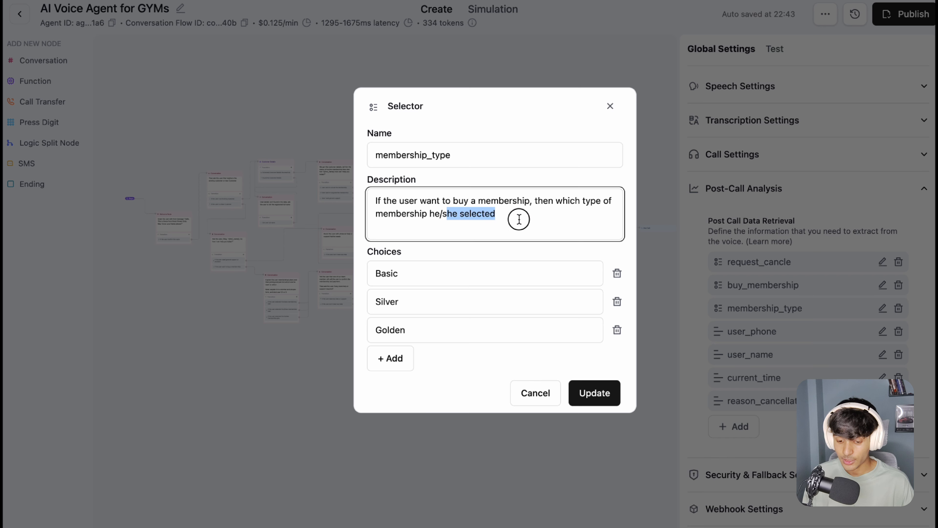
double_click(411, 270)
double_click(419, 315)
left_click(428, 335)
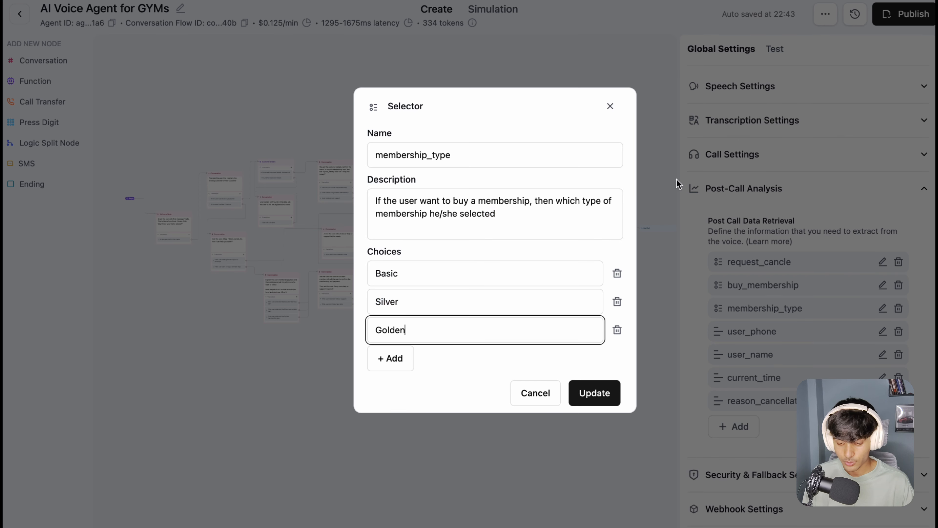
left_click(610, 106)
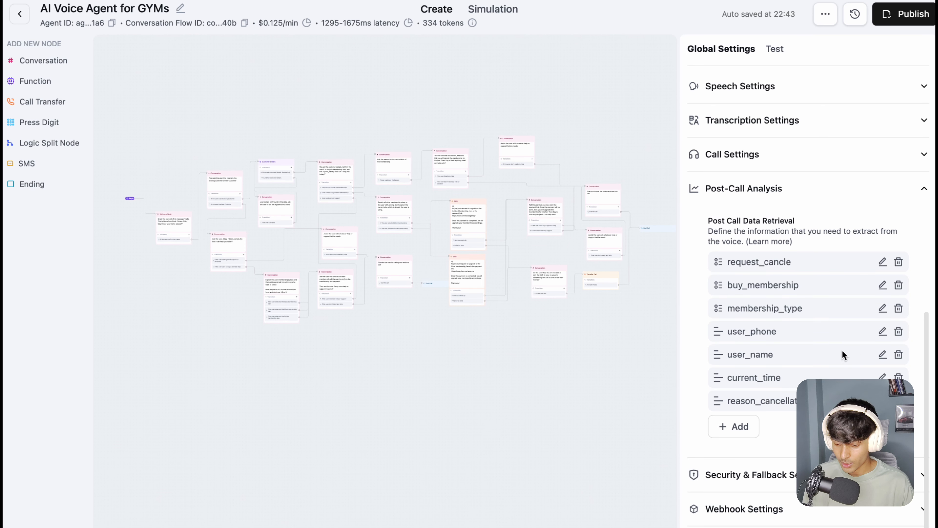
Step: Open the user_phone text field and examine its name, description and optional format example
left_click(882, 331)
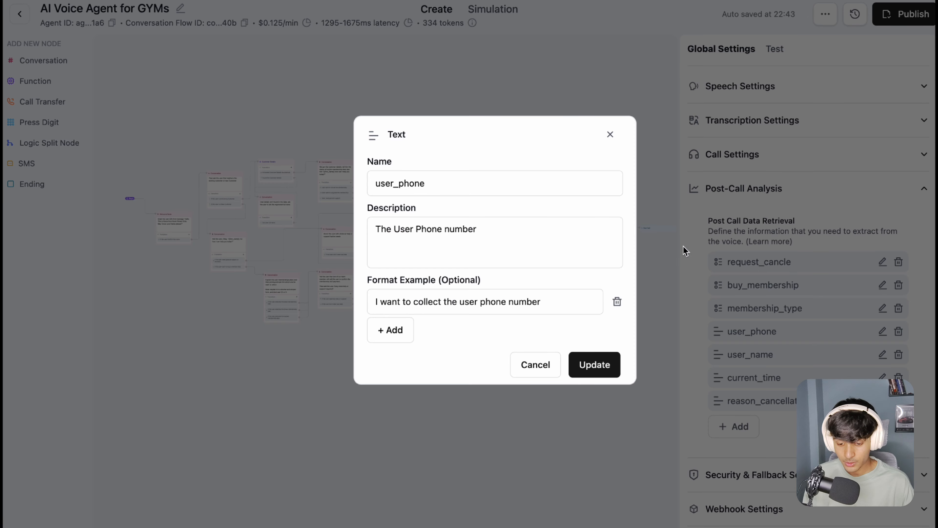
double_click(406, 137)
left_click(369, 190)
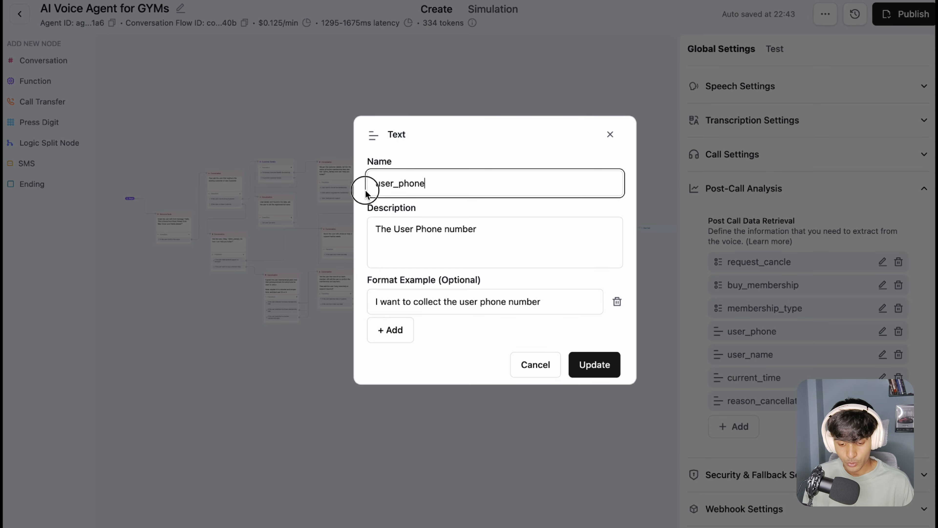
left_click_drag(497, 230, 375, 229)
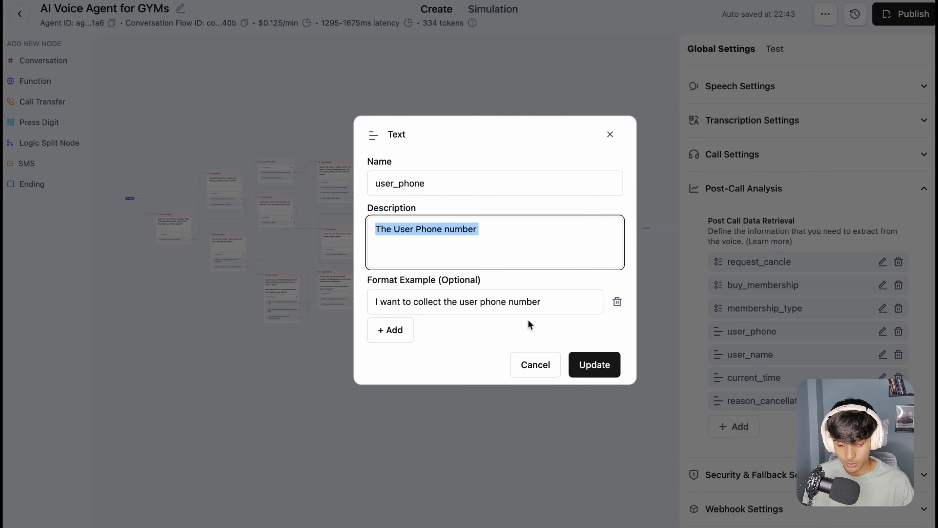
left_click_drag(542, 301, 390, 300)
left_click(442, 321)
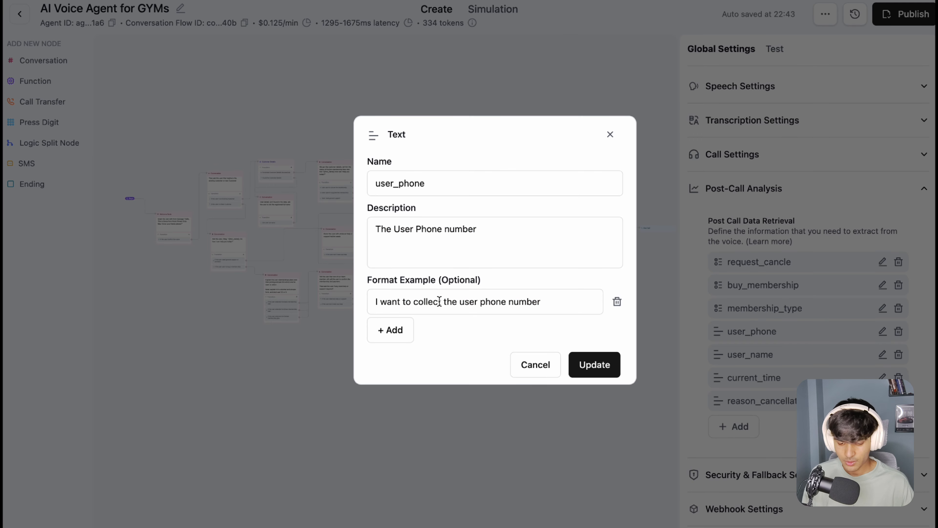
left_click_drag(450, 283, 521, 284)
left_click(494, 294)
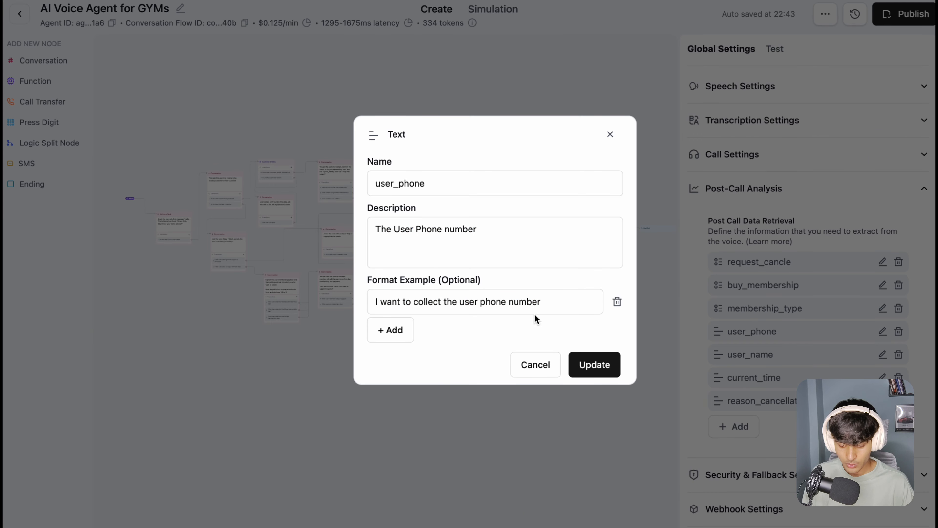
Step: Replace the user_phone format example with a sample phone number including the country code, and save the field
left_click(375, 308)
key("super+a")
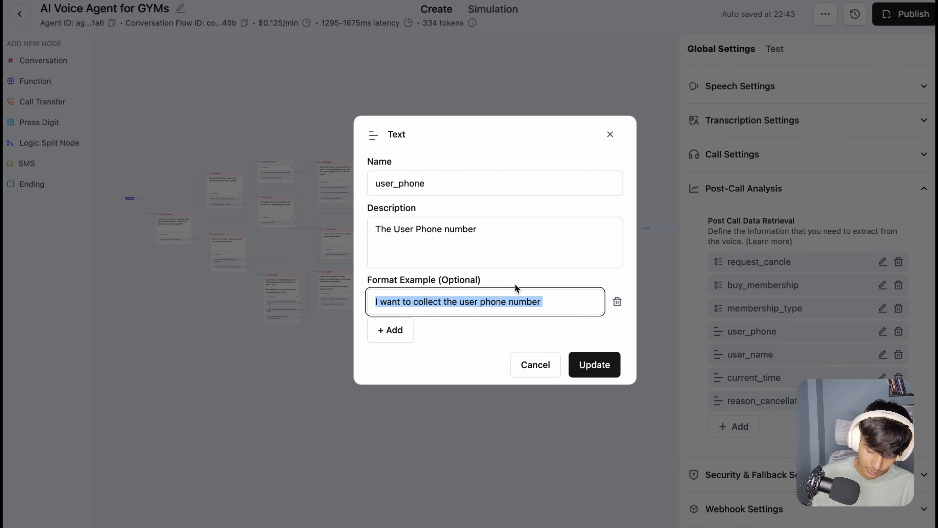
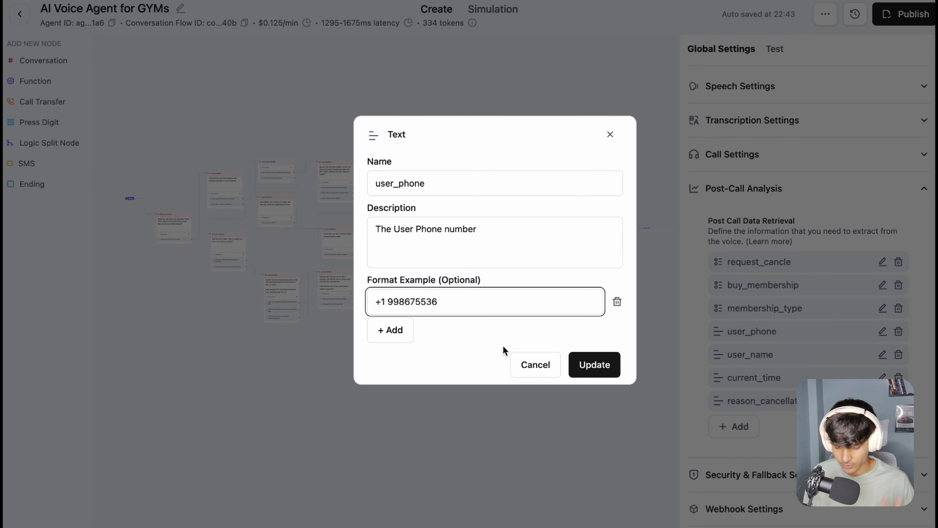
left_click(608, 364)
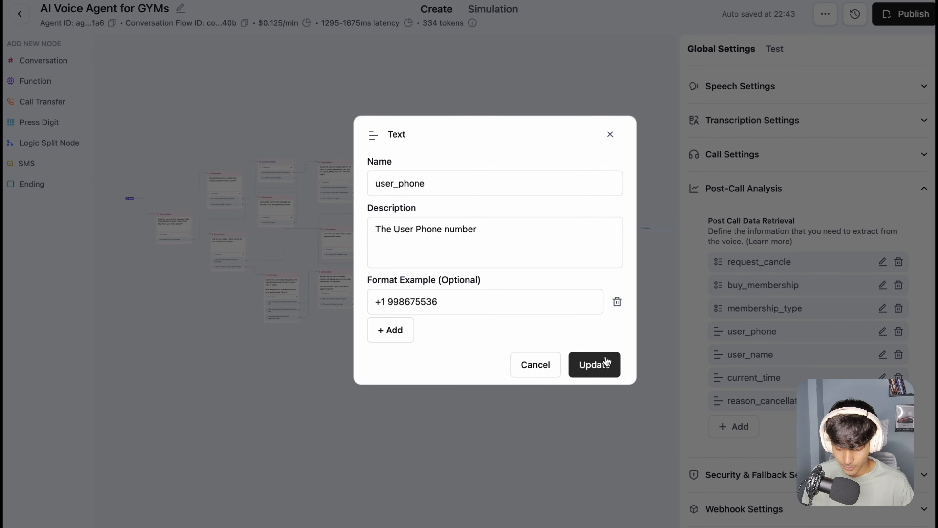
left_click(595, 365)
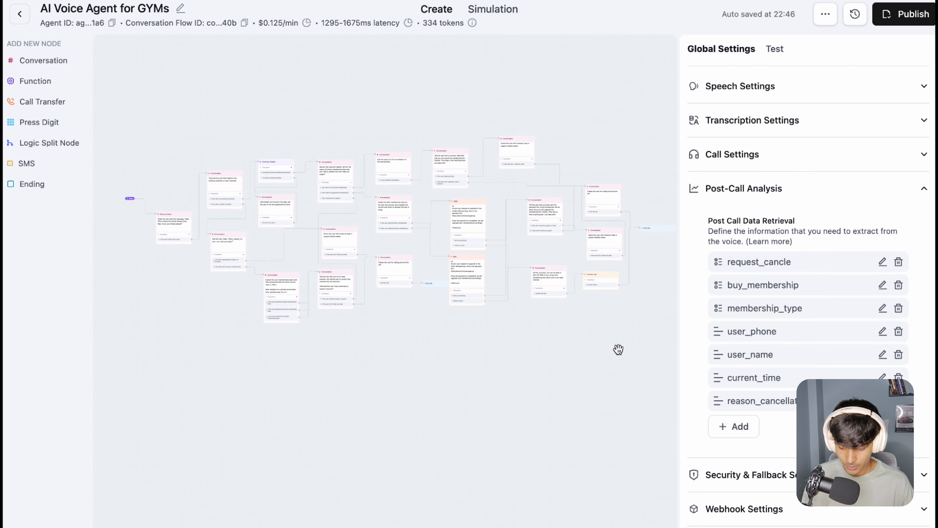
Step: Replace the user_name field's format example with a sample first name, check the name and description, and save it
left_click(883, 354)
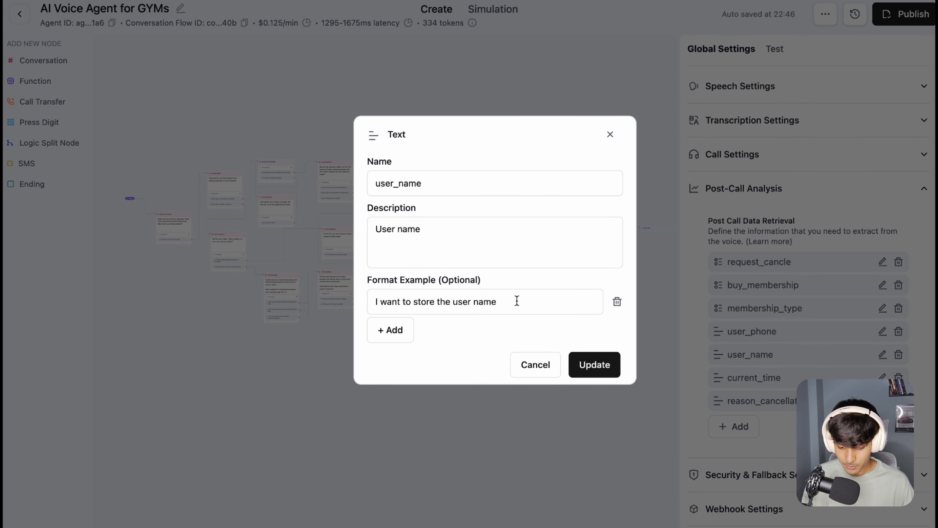
left_click_drag(517, 300, 366, 308)
key("BackSpace")
type("Mohit")
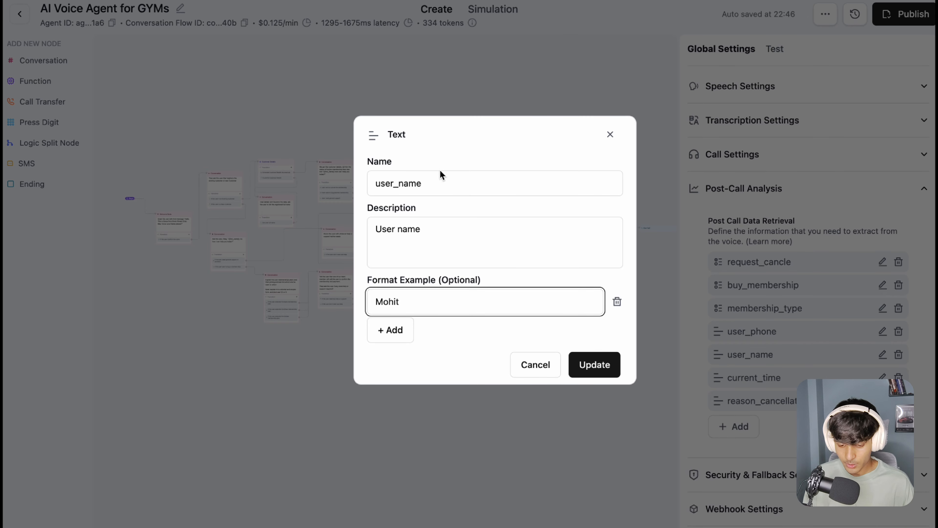
double_click(417, 178)
left_click(391, 236)
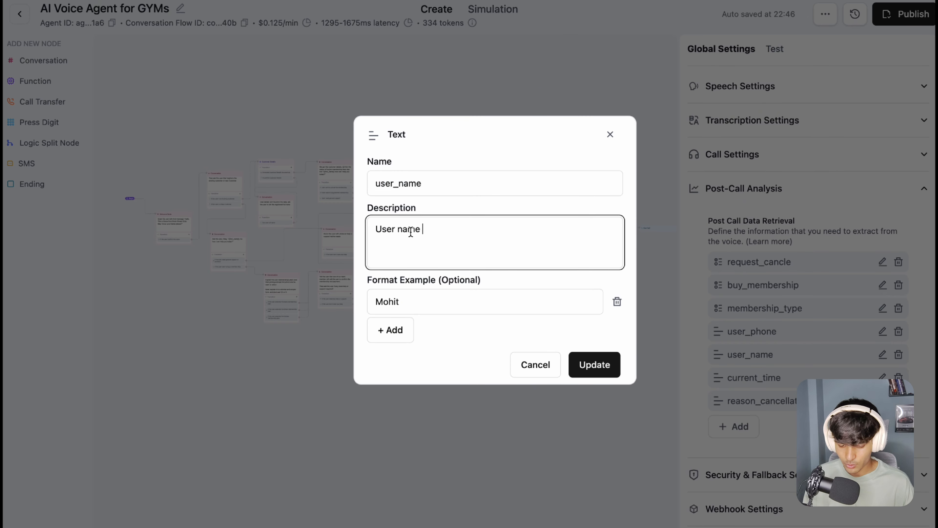
left_click_drag(421, 229, 373, 231)
left_click(485, 311)
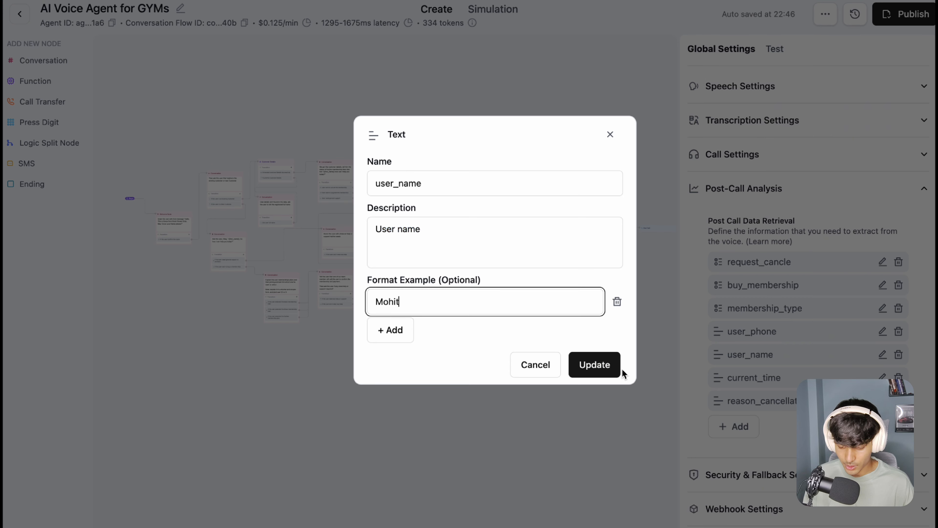
left_click(604, 375)
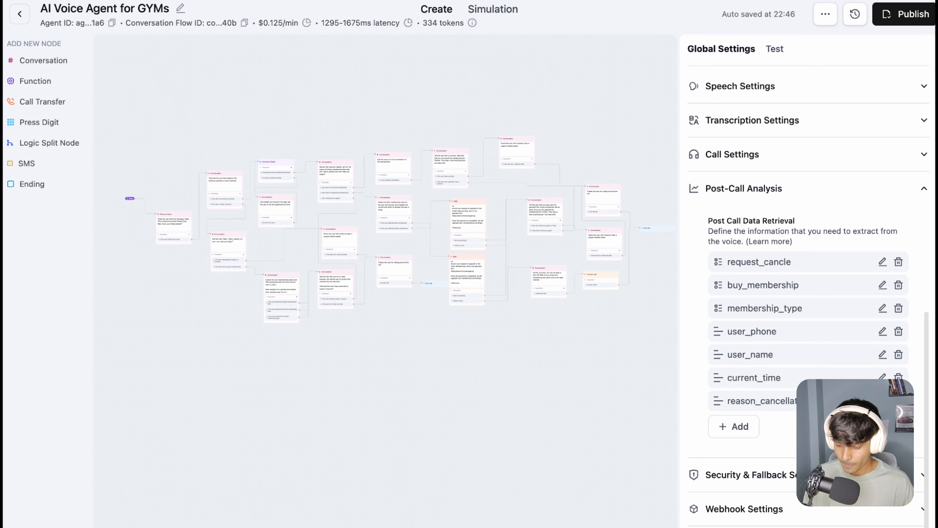
Step: Set the current_time format example to "2:15 PM, June 13, 2025", shorten its description to "Current time", and save the field
left_click(883, 377)
left_click_drag(528, 300, 364, 309)
key("BackSpace")
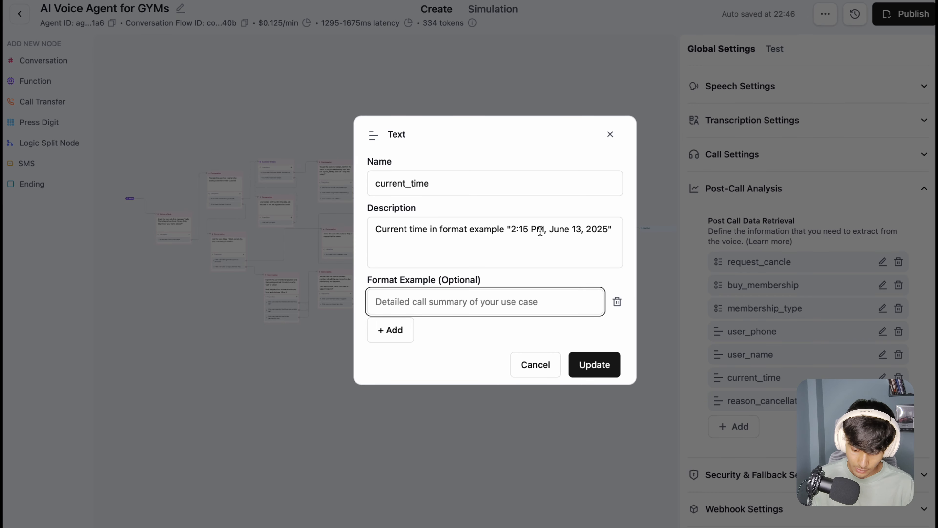
left_click(511, 228)
left_click_drag(512, 228, 432, 229)
key("ctrl+c")
left_click(443, 311)
key("ctrl+v")
key("BackSpace")
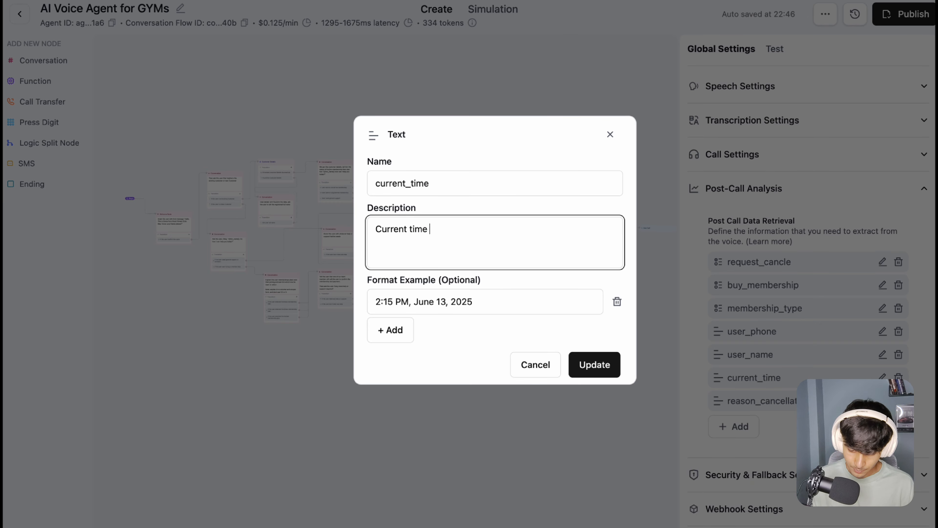
left_click(606, 364)
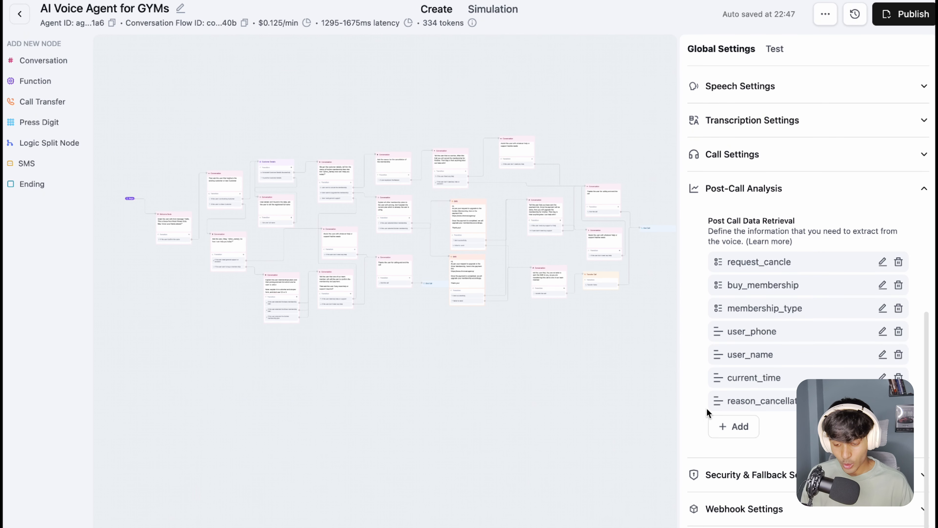
Step: Open the reason_cancellation text field, examine its name, description and format example, and close it without saving changes
left_click(882, 401)
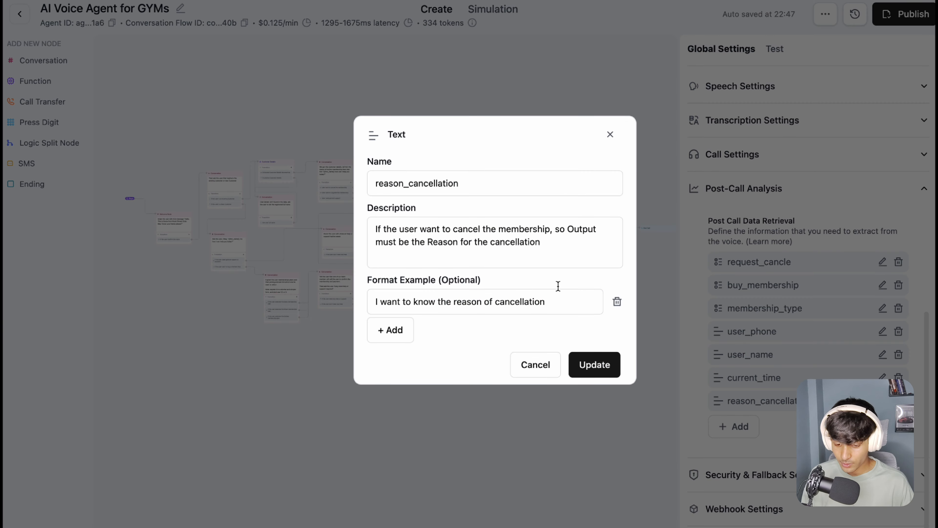
left_click_drag(509, 183, 387, 182)
left_click(462, 183)
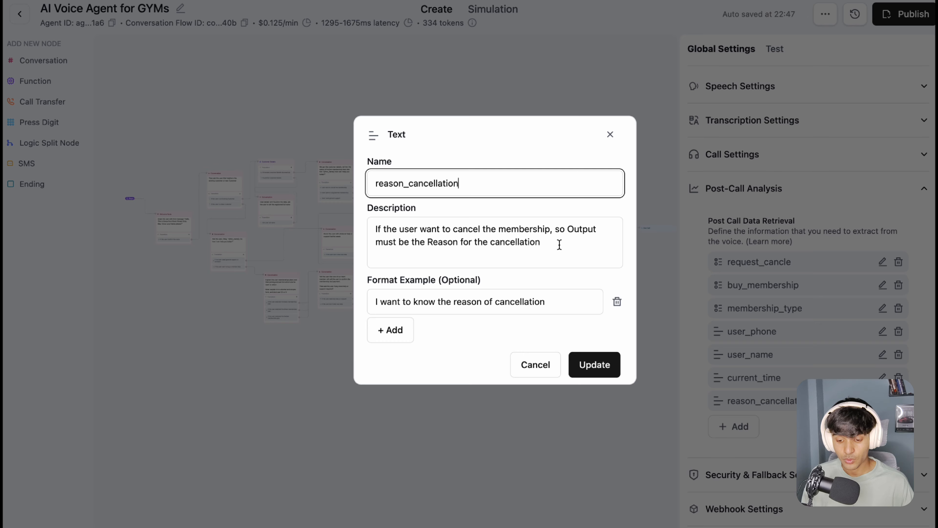
left_click(536, 243)
left_click_drag(536, 244, 499, 229)
left_click(541, 228)
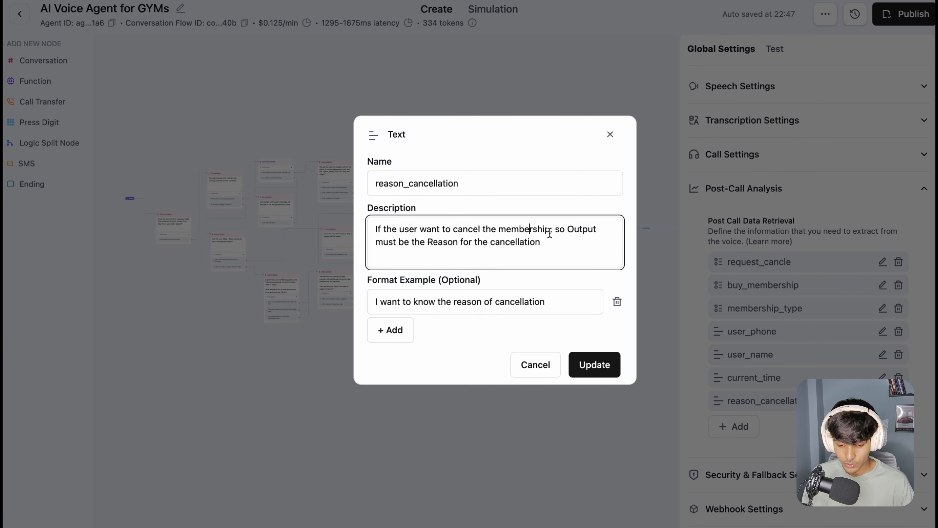
left_click_drag(433, 241, 527, 243)
left_click(536, 244)
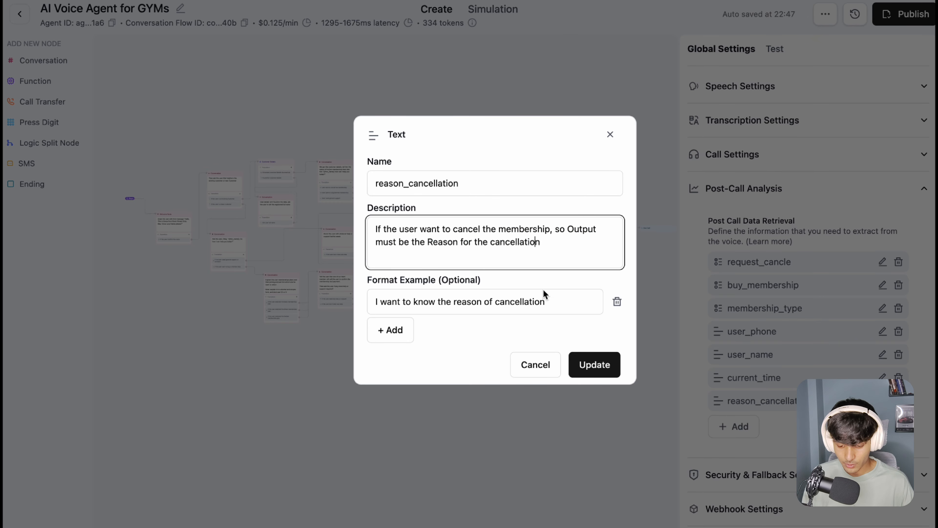
left_click(539, 361)
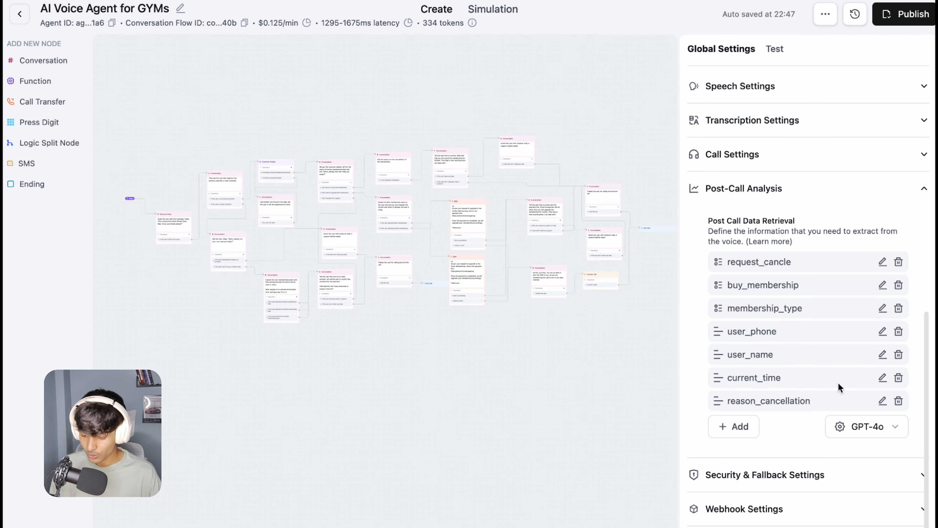
Step: Check the model choices for post-call data retrieval, keep GPT-4o, and collapse the Post-Call Analysis section
left_click(876, 439)
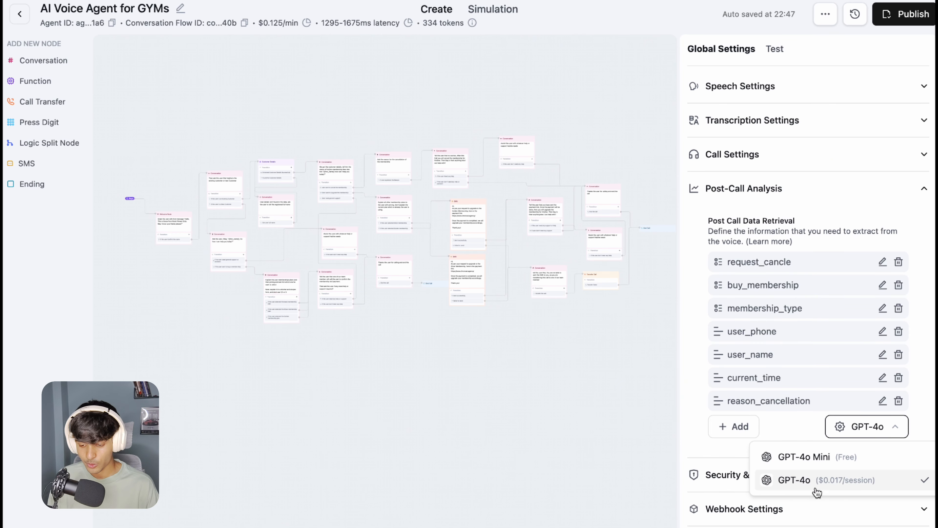
left_click(908, 189)
left_click(904, 193)
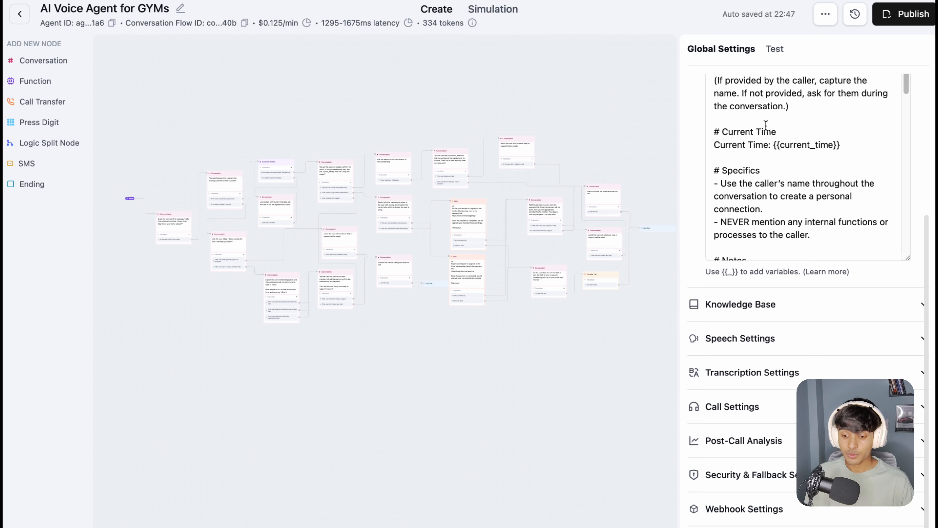
scroll(763, 143, "up", 2)
scroll(763, 111, "up", 3)
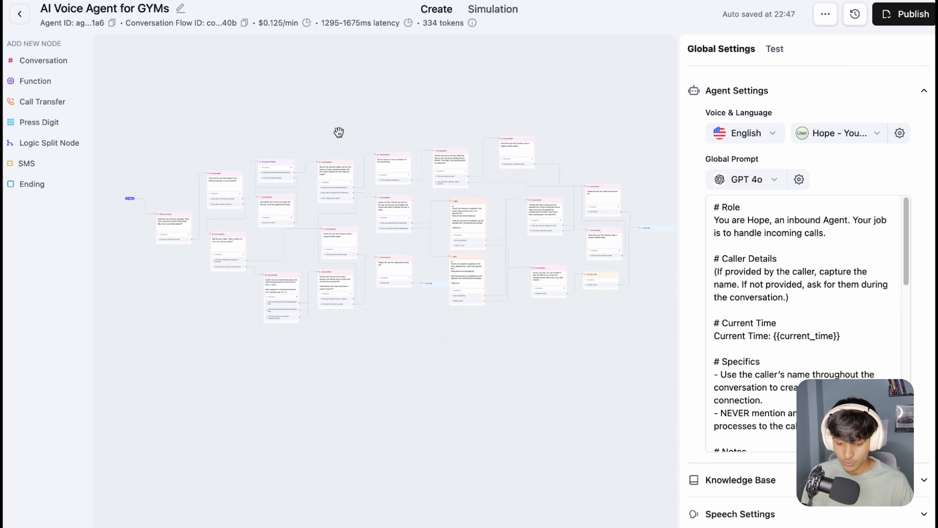
Step: Look over the conversation flow and select the Customer Details function node to show its settings
scroll(373, 142, "up", 2)
scroll(373, 141, "up", 5)
scroll(462, 153, "right", 4)
scroll(462, 154, "down", 3)
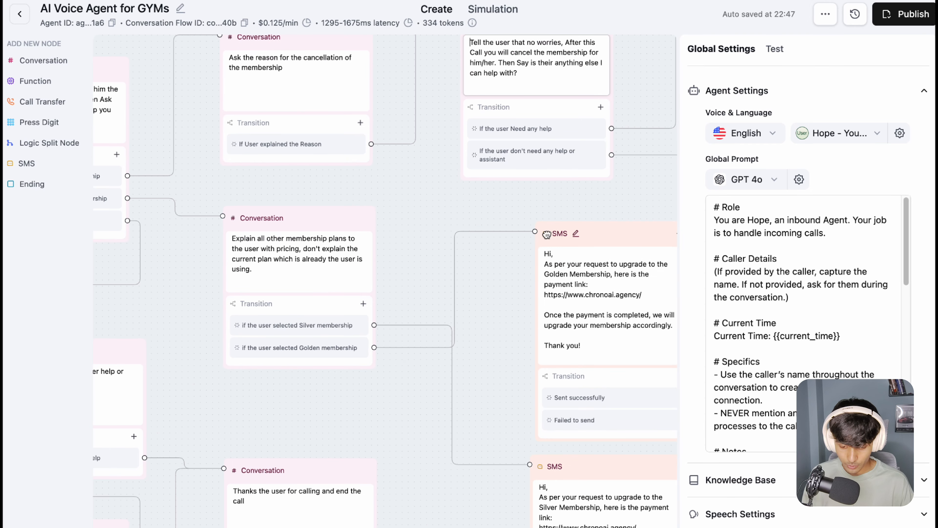
scroll(436, 200, "down", 3)
scroll(425, 259, "left", 6)
scroll(408, 236, "down", 8)
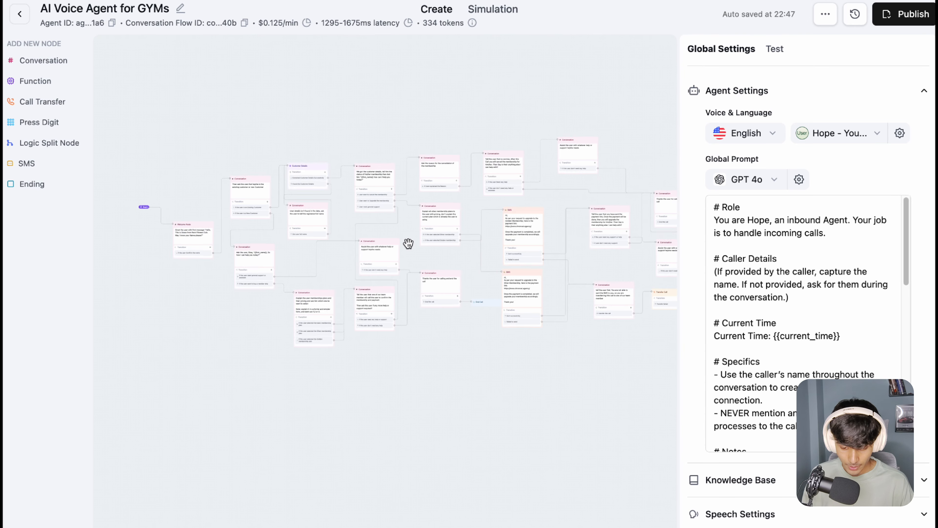
scroll(360, 243, "up", 3)
scroll(379, 218, "left", 1)
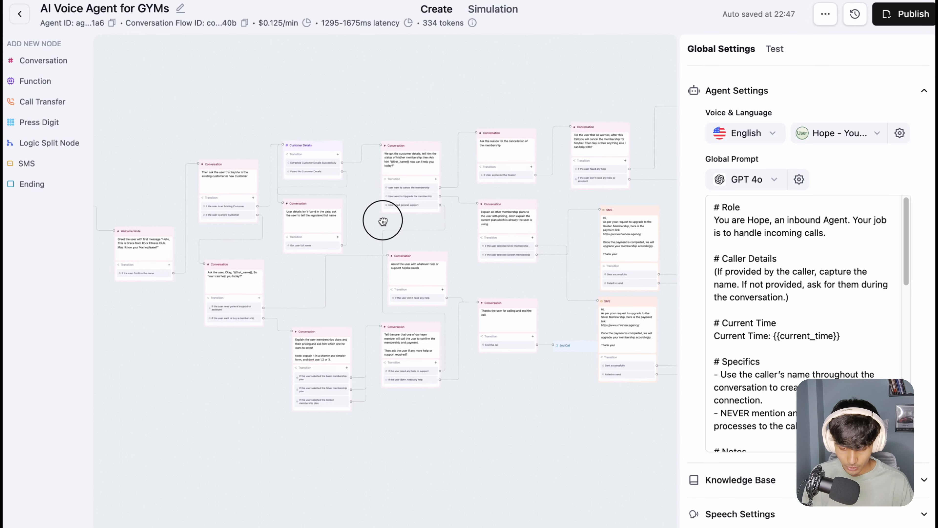
scroll(358, 203, "up", 5)
scroll(451, 175, "up", 3)
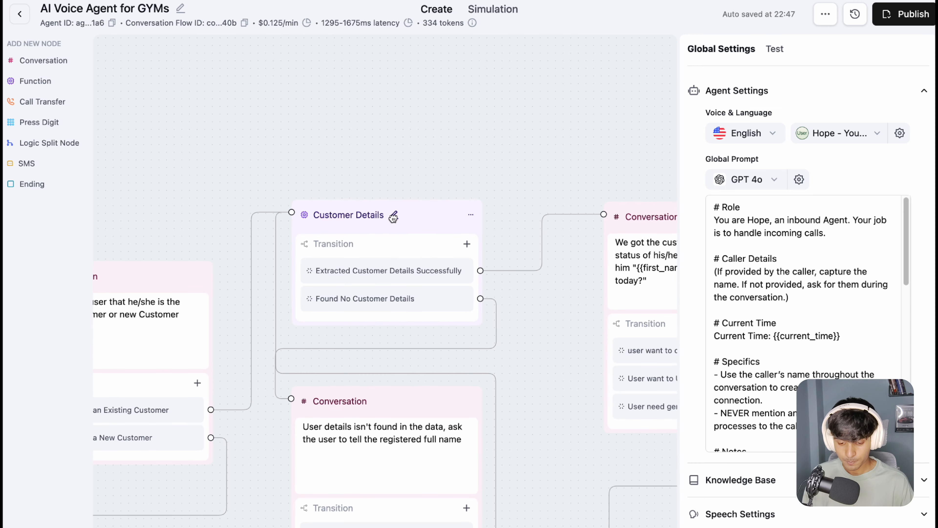
left_click(393, 216)
key("Return")
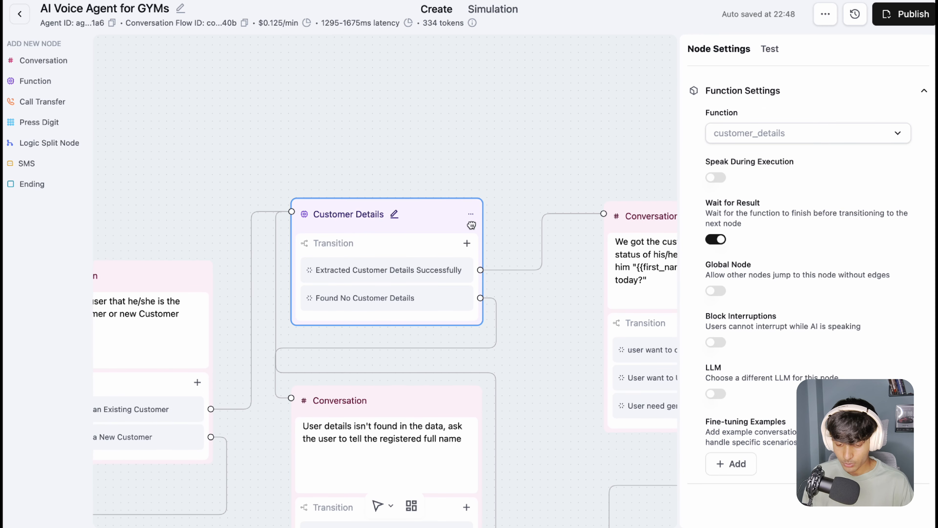
Step: Open the customer_details custom function for editing and examine its API endpoint URL
left_click(749, 142)
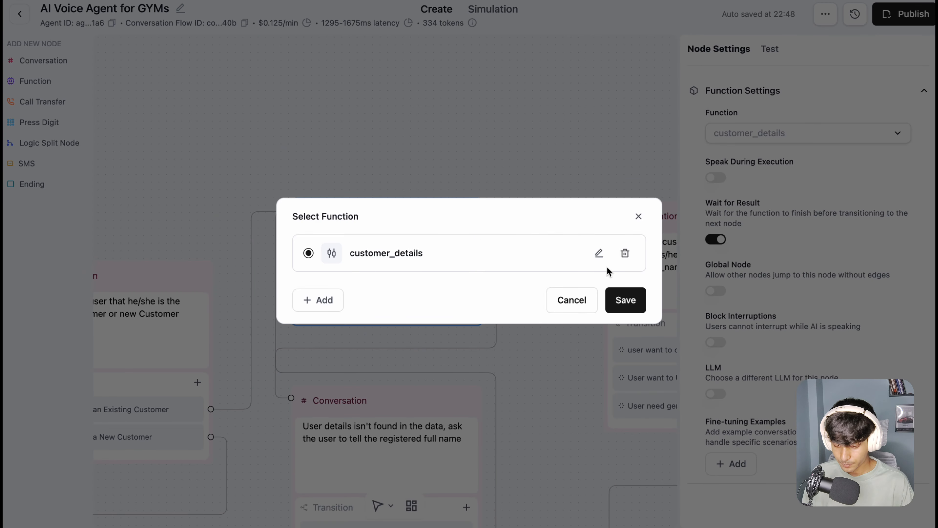
left_click(598, 261)
left_click_drag(637, 210, 314, 210)
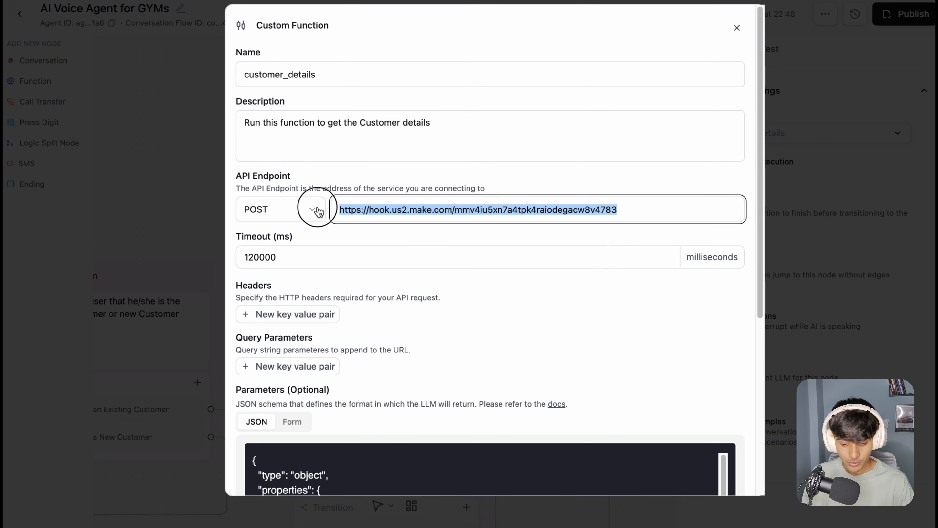
left_click(552, 175)
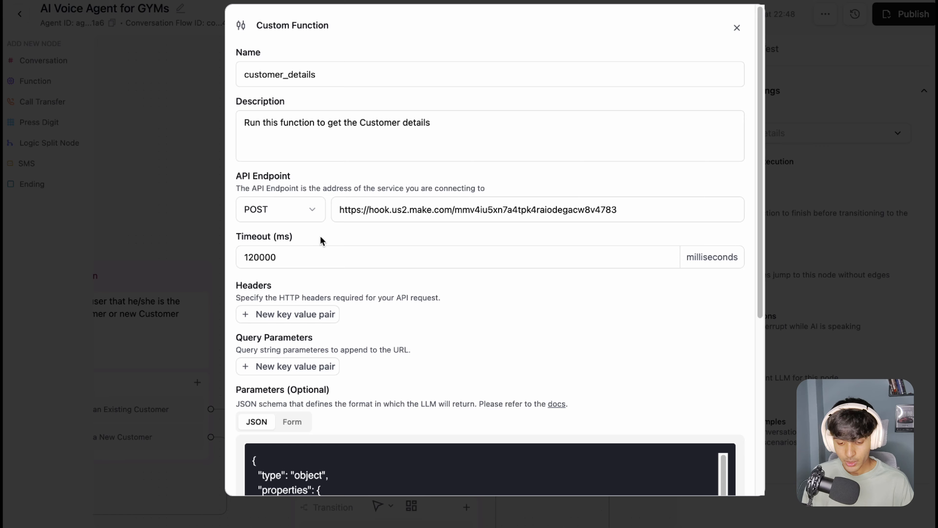
left_click_drag(622, 207, 344, 207)
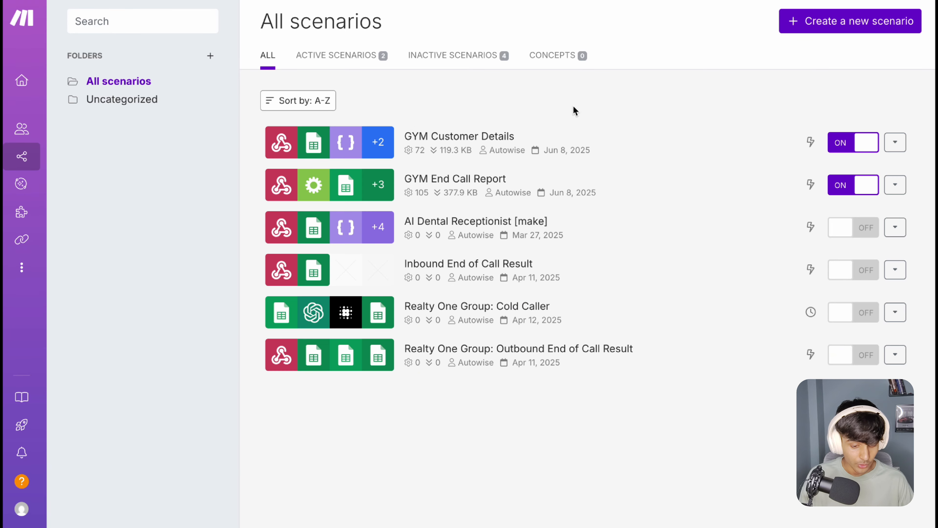
Step: Switch to Make, start a new scenario, view its blueprint import dialog, and return to the scenario list without importing
mouse_move(40, 150)
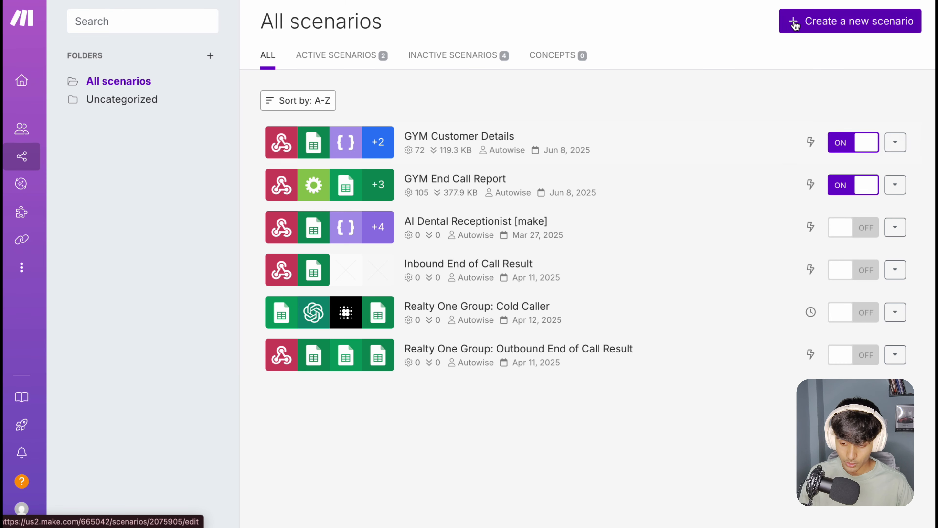
left_click(854, 19)
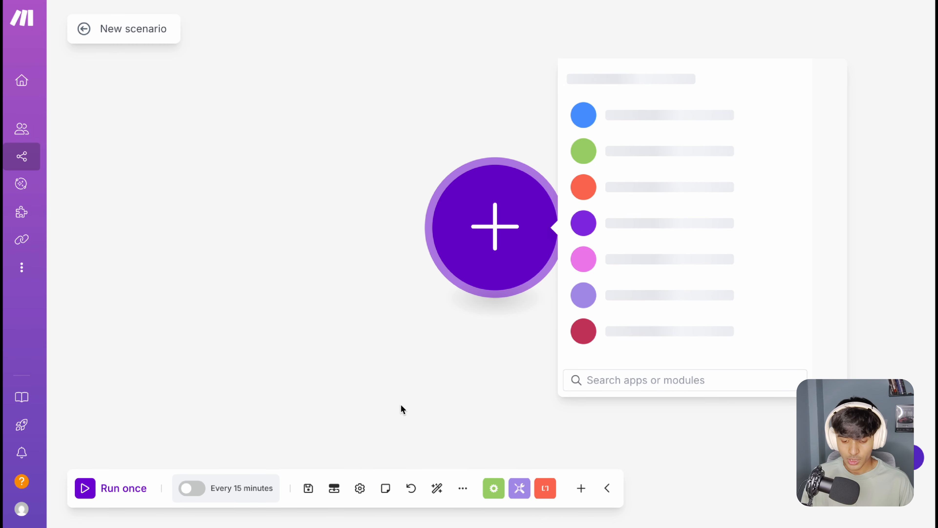
left_click(401, 384)
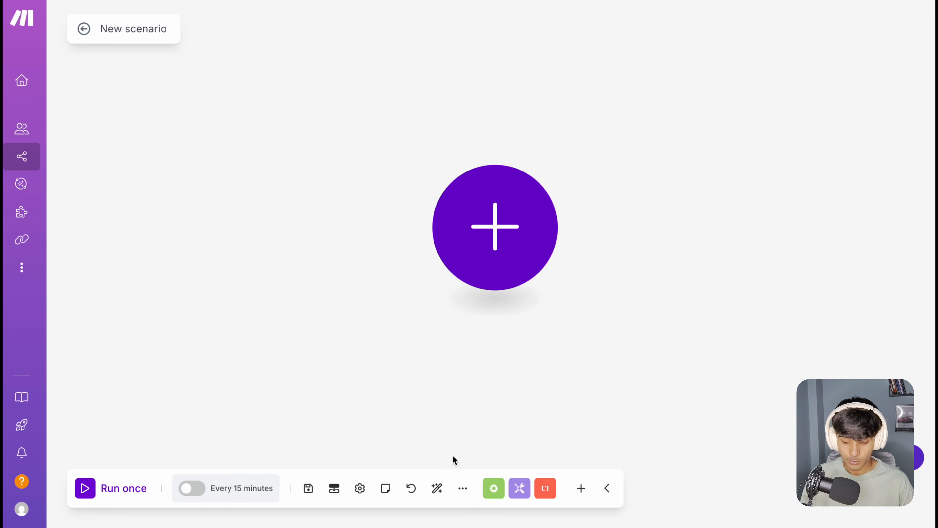
left_click(462, 489)
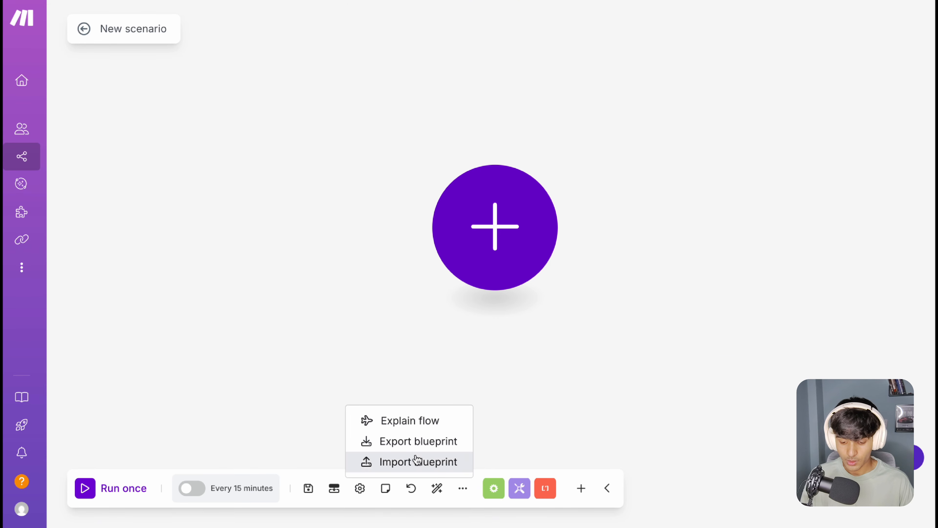
left_click(447, 469)
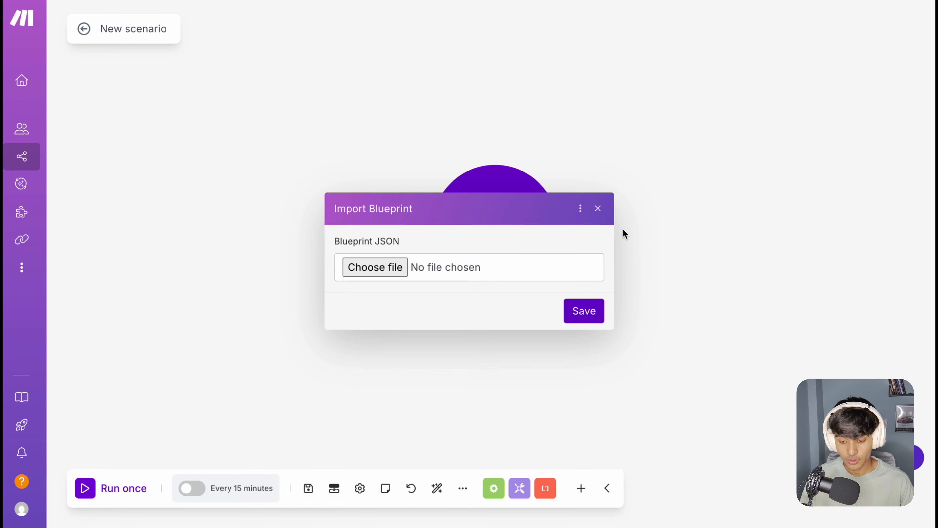
left_click(598, 209)
left_click(94, 37)
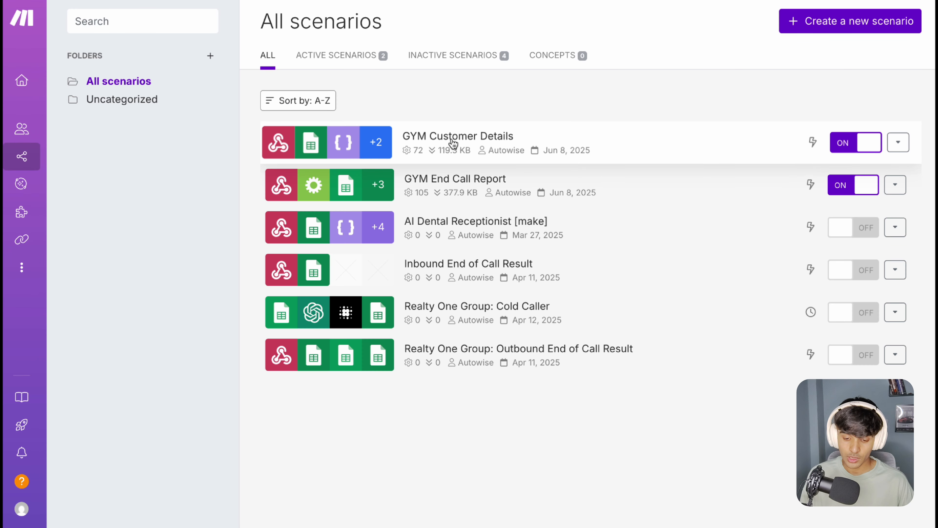
Step: Open the GYM Customer Details scenario in Make's scenario editor and bring its webhook trigger into view
left_click(556, 138)
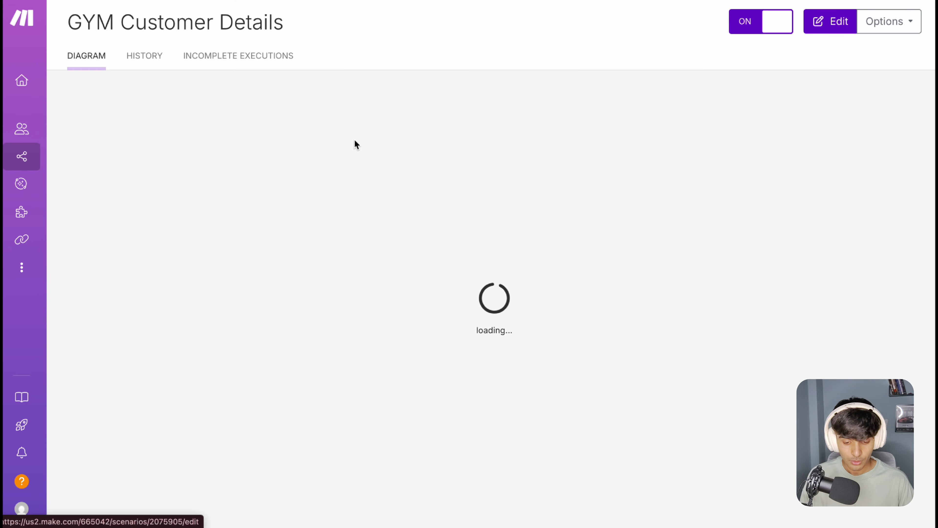
left_click_drag(123, 23, 283, 23)
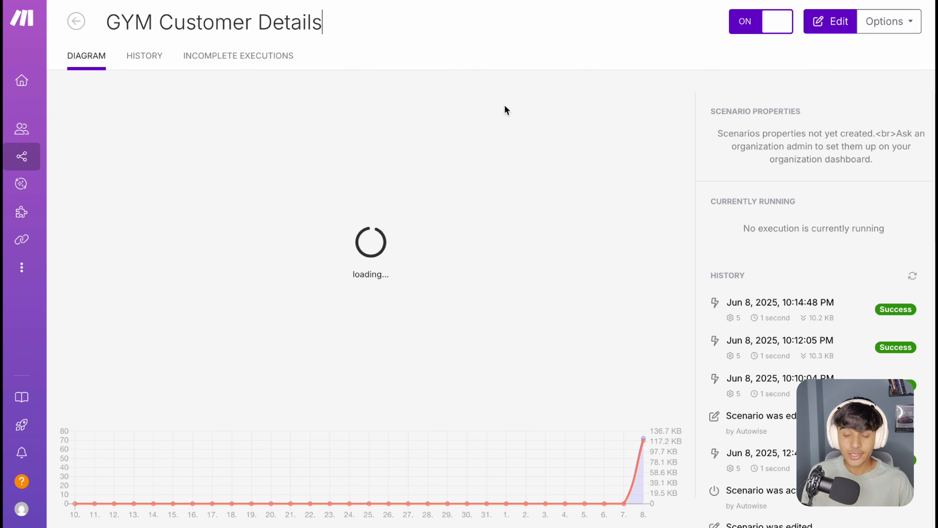
left_click(390, 146)
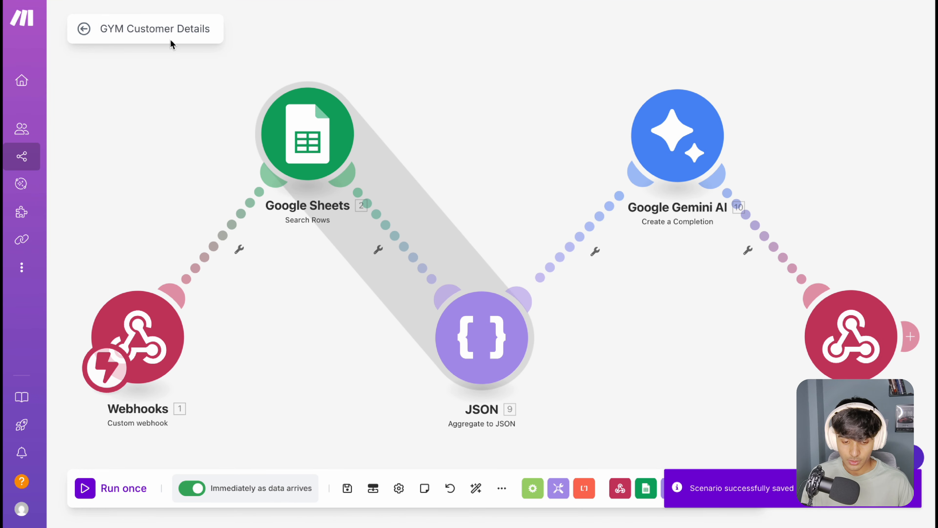
left_click_drag(117, 29, 203, 25)
left_click(282, 38)
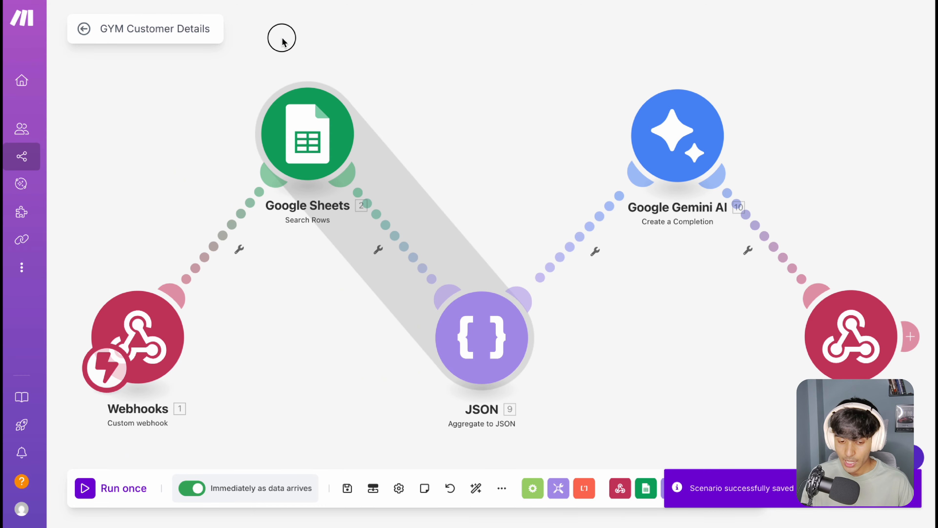
left_click_drag(137, 168, 259, 107)
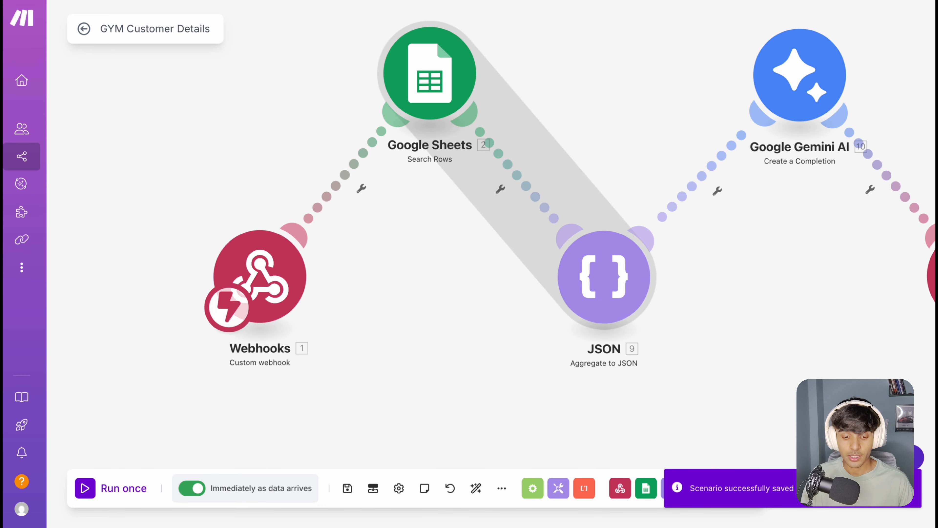
Step: Open the settings of the custom webhook module that starts the scenario
left_click(267, 278)
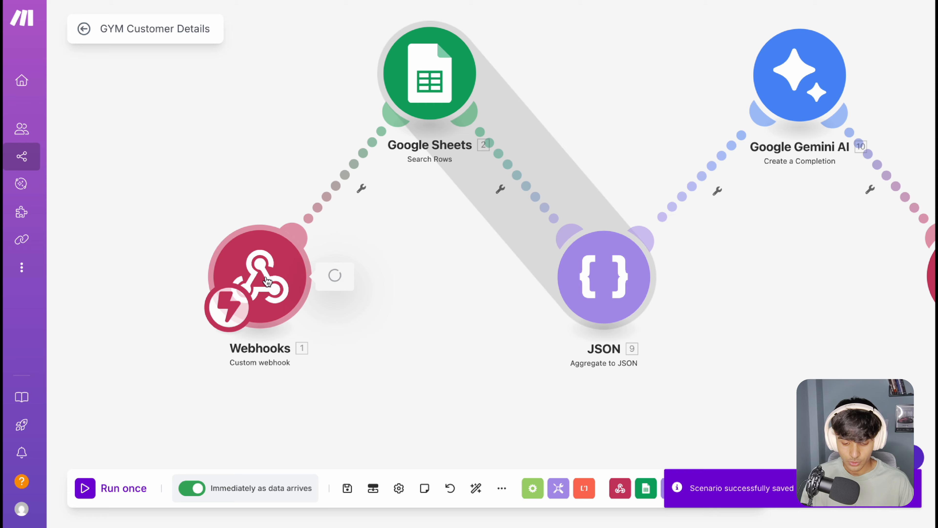
left_click(217, 269)
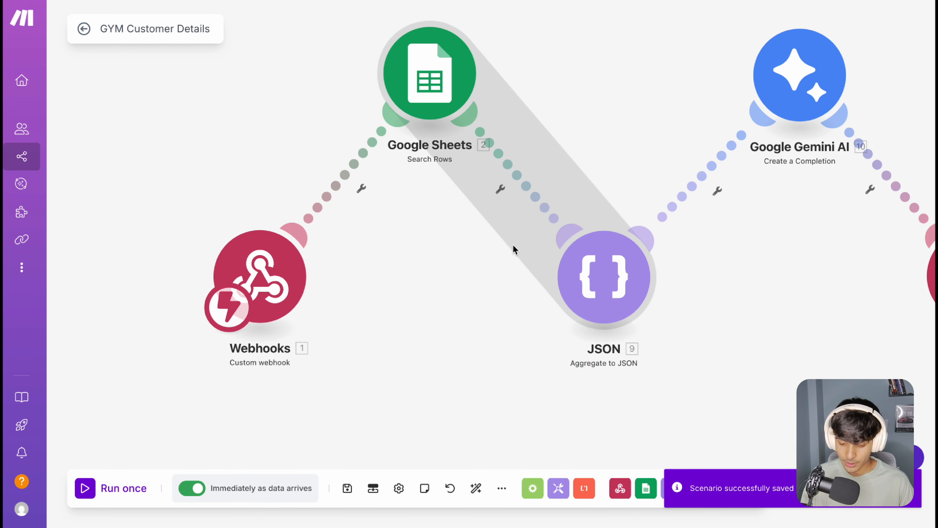
left_click(283, 298)
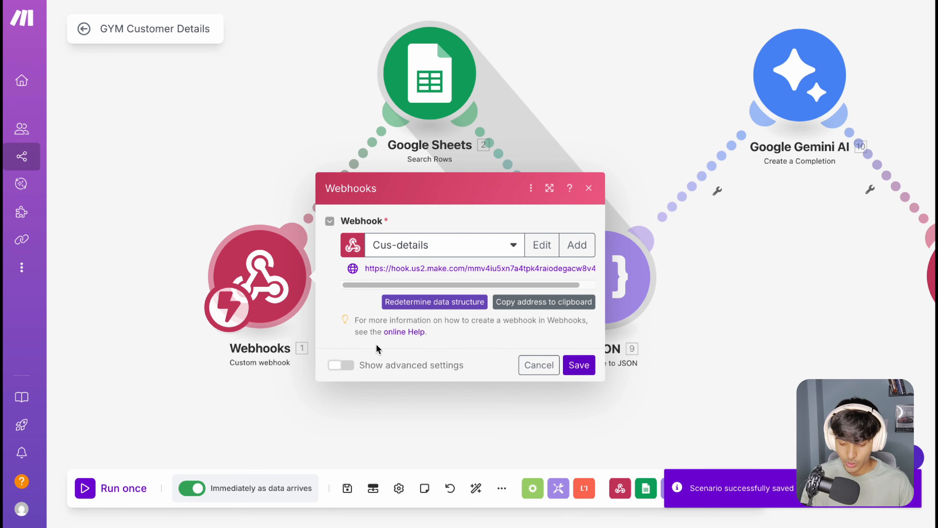
Step: View the form for creating a webhook, close it without saving, and copy the Cus-details webhook address
left_click(575, 252)
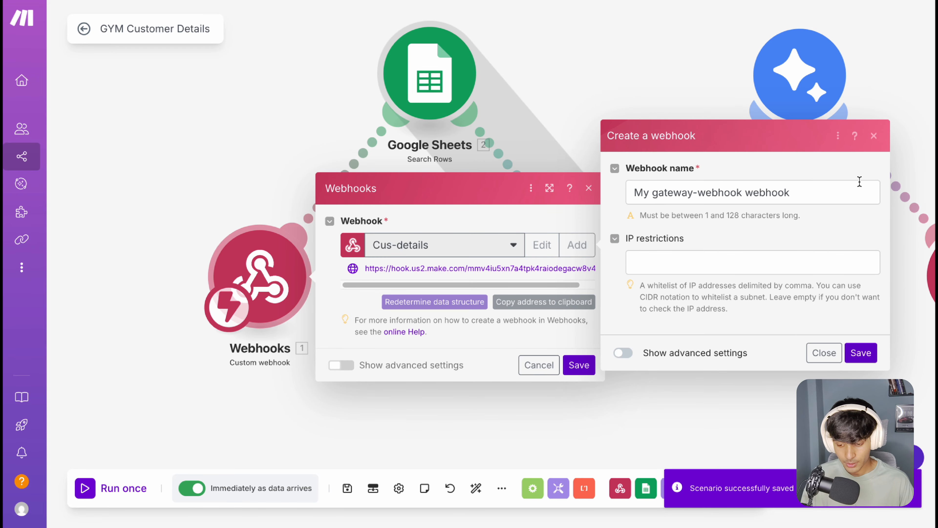
left_click(785, 191)
left_click_drag(785, 191, 663, 192)
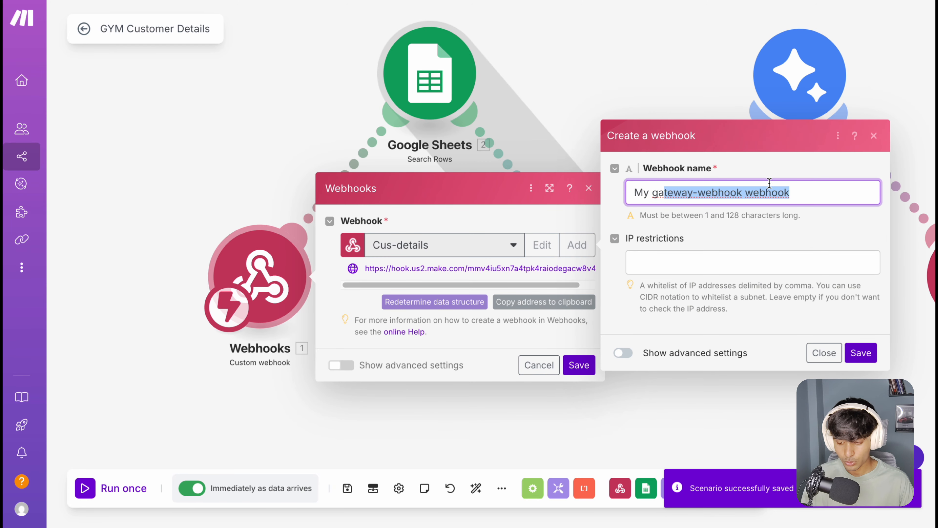
left_click(874, 136)
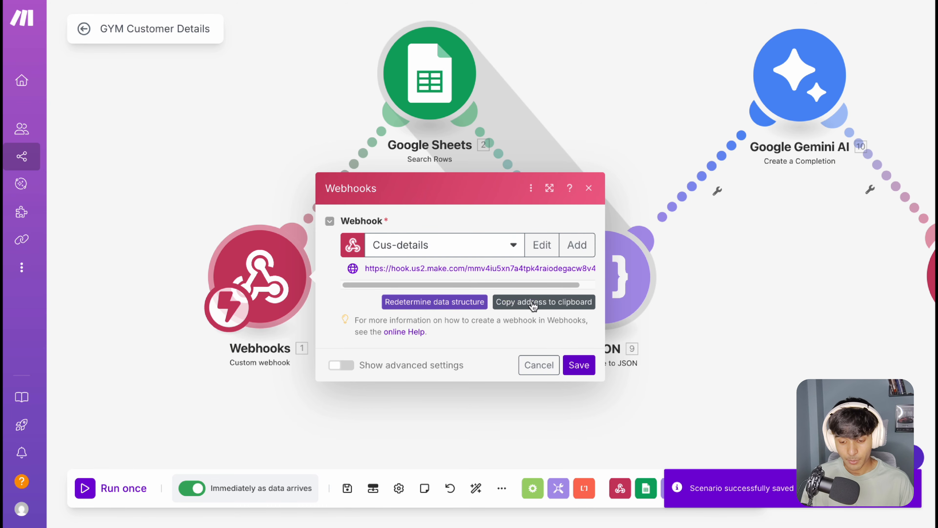
left_click(553, 303)
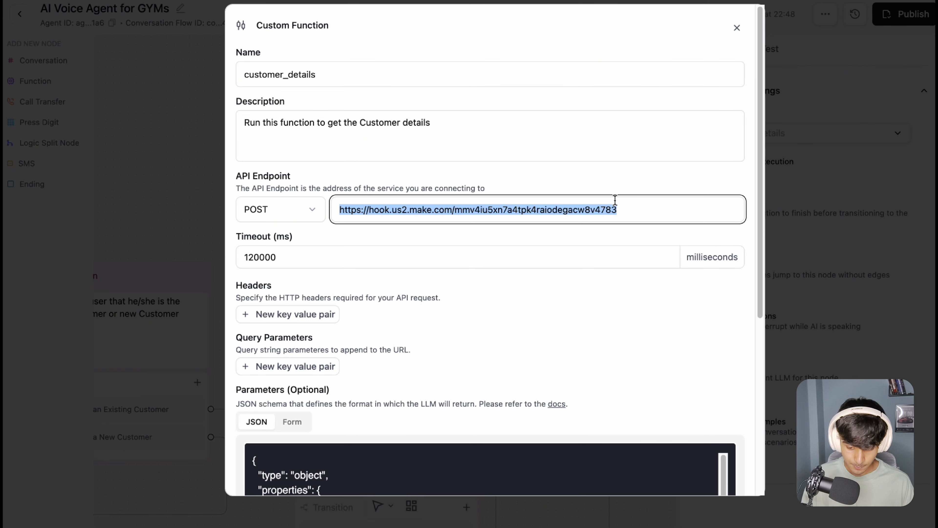
Step: Set the customer_details function's API endpoint to the copied Make webhook address and save the function selection
left_click(619, 203)
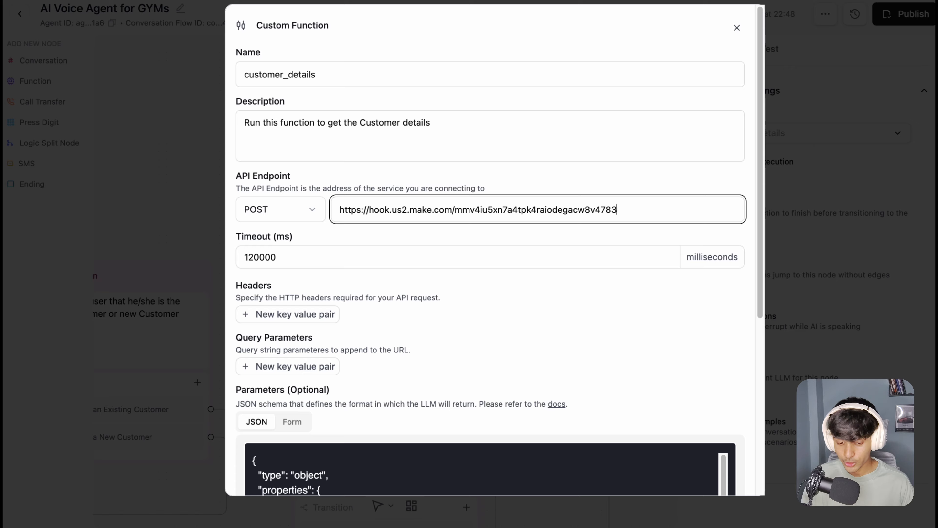
scroll(523, 329, "down", 8)
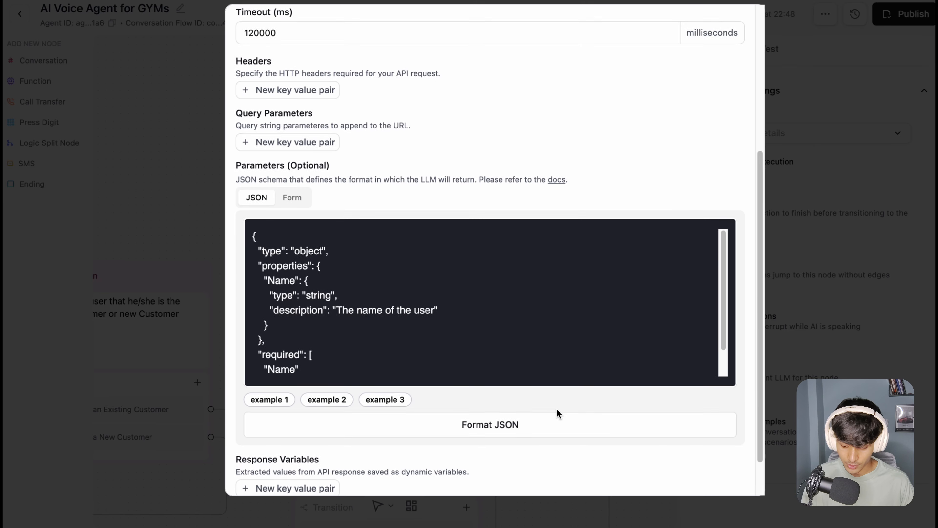
left_click(717, 467)
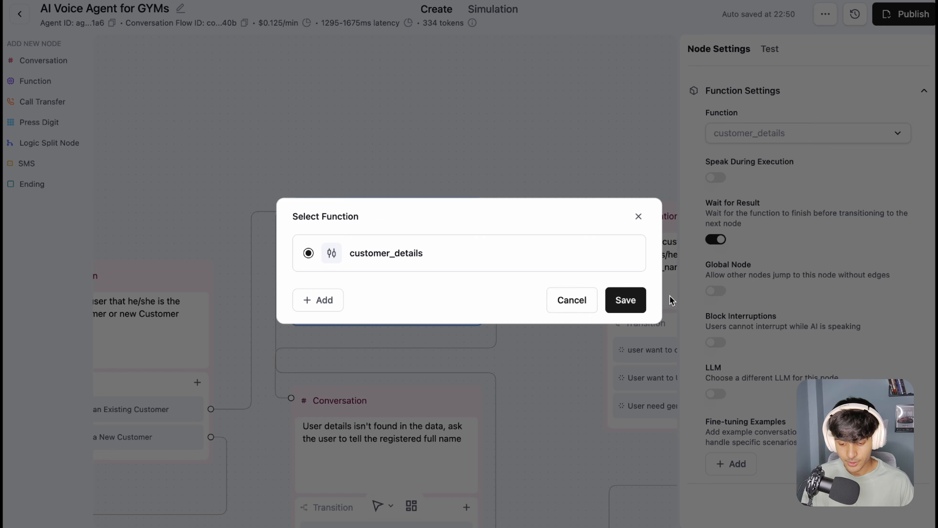
left_click(643, 300)
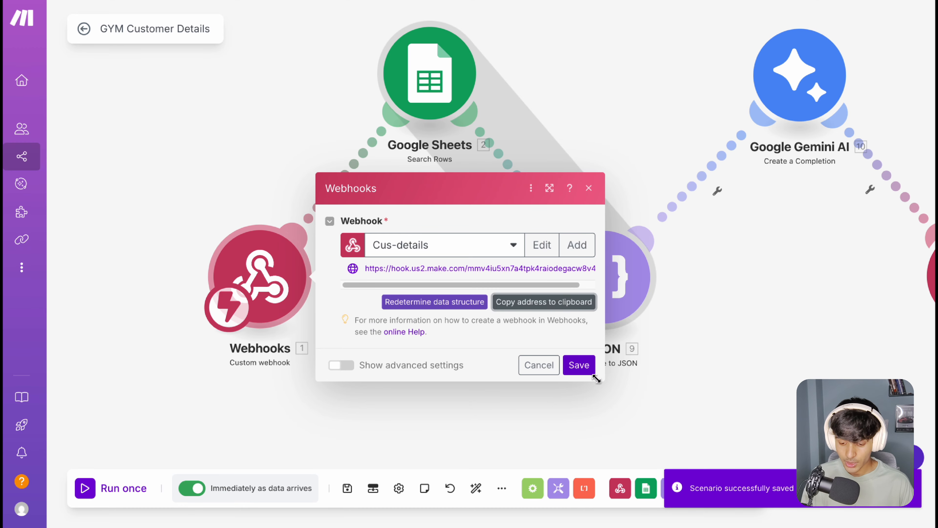
Step: Switch to Make, save the webhook module, and open the settings of the Google Sheets Search Rows module
left_click(591, 370)
left_click_drag(645, 159, 581, 212)
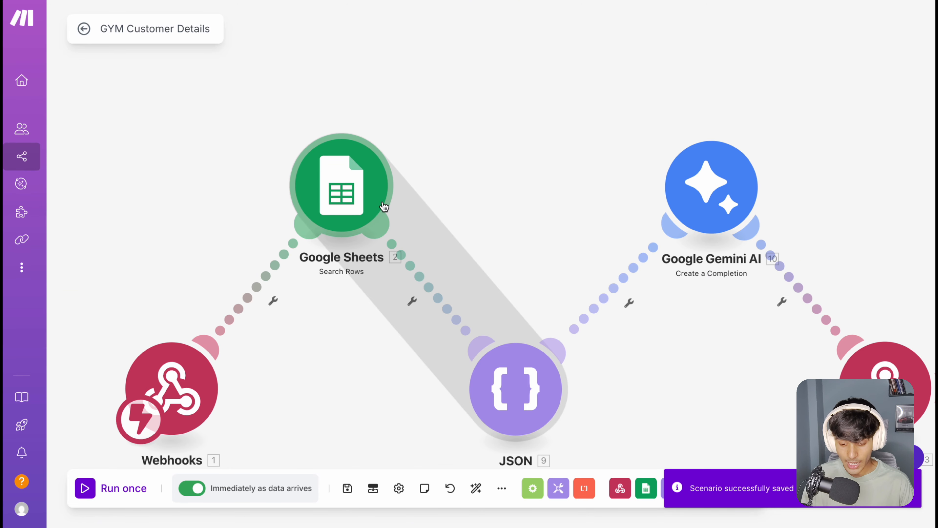
left_click(362, 192)
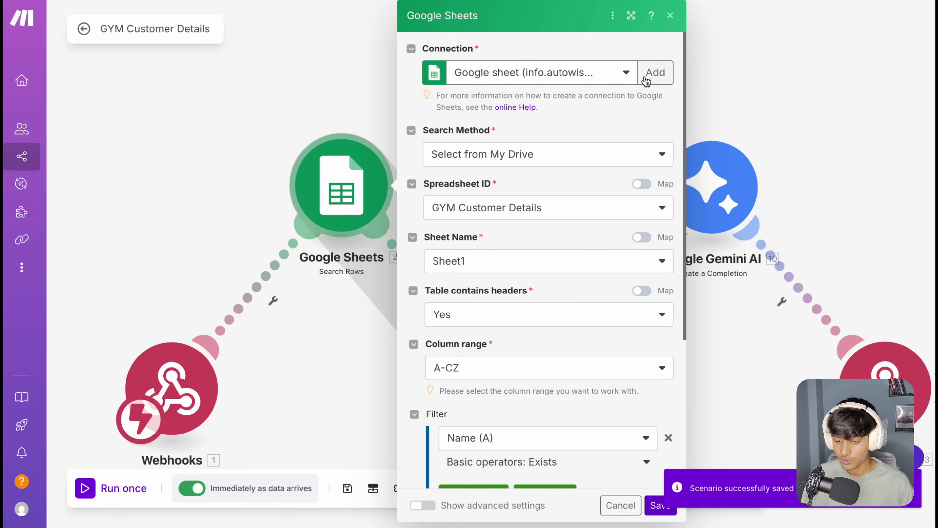
scroll(502, 139, "down", 1)
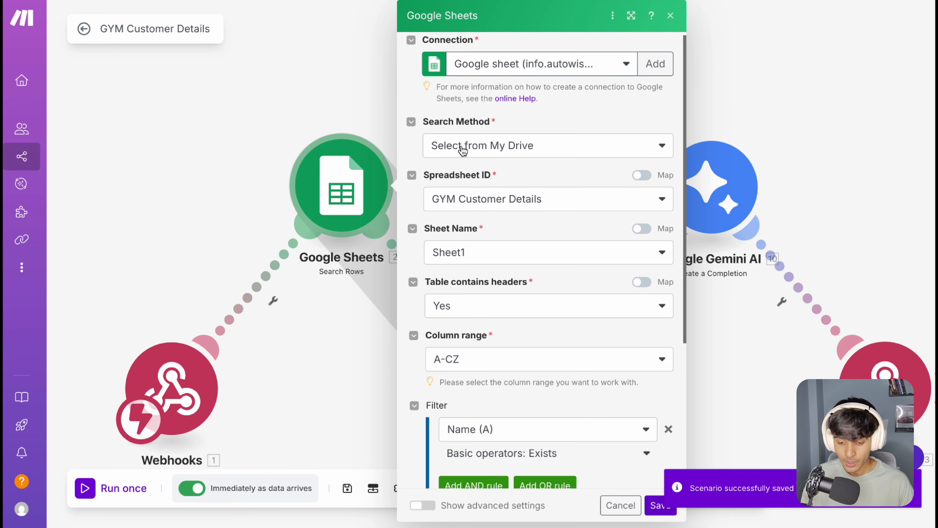
scroll(480, 177, "down", 1)
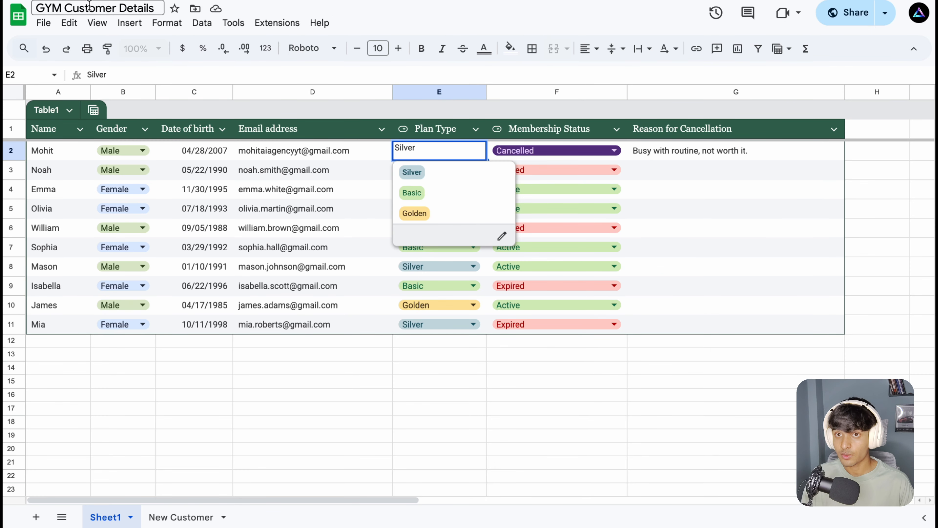
Step: Switch to the GYM Customer Details spreadsheet and examine the member table in Sheet1 and the table in the New Customer sheet
left_click(321, 196)
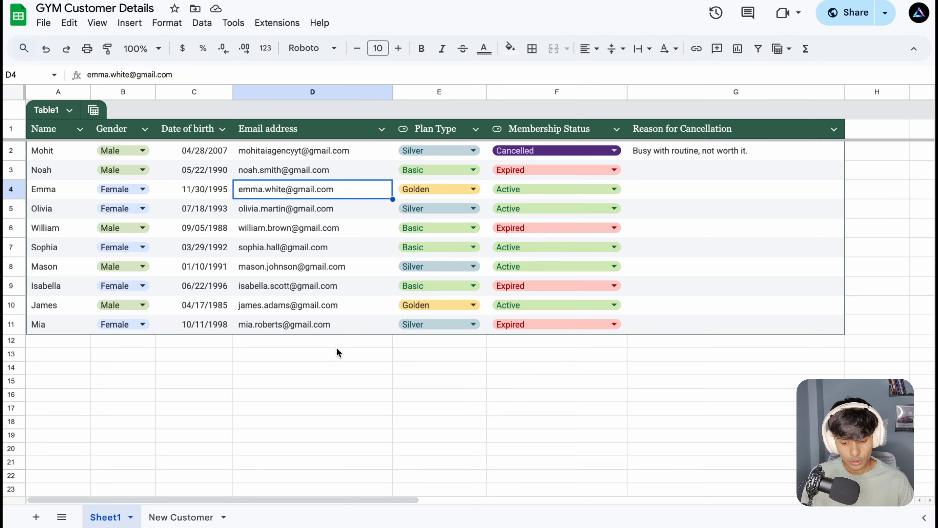
left_click(325, 325)
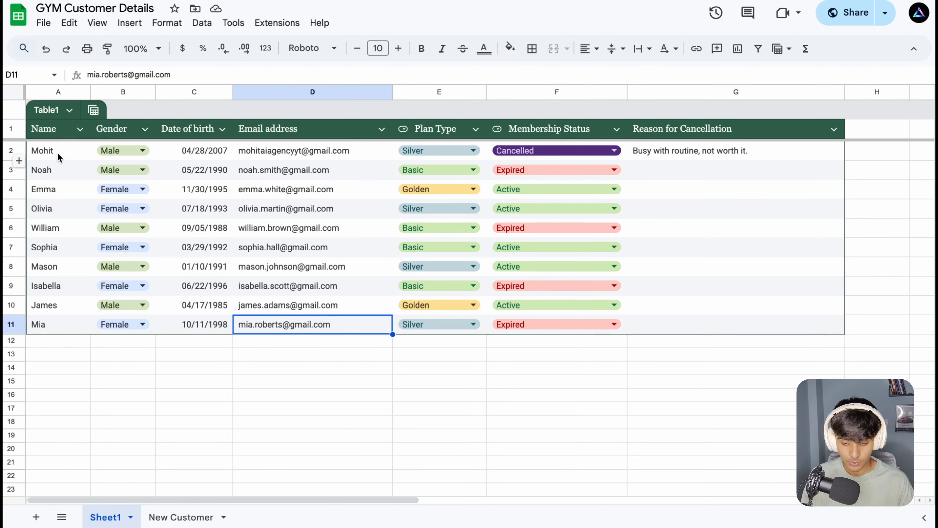
left_click_drag(60, 156, 656, 342)
left_click(672, 291)
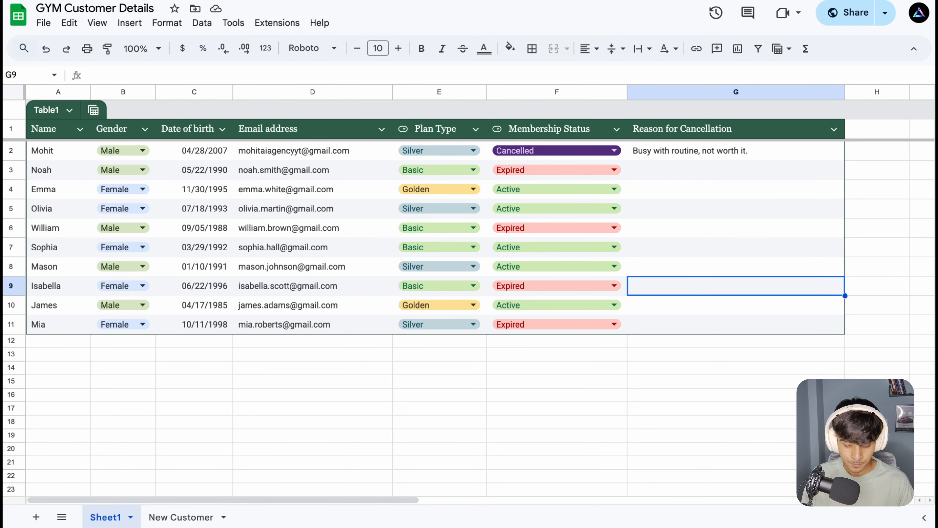
left_click(177, 517)
left_click(106, 517)
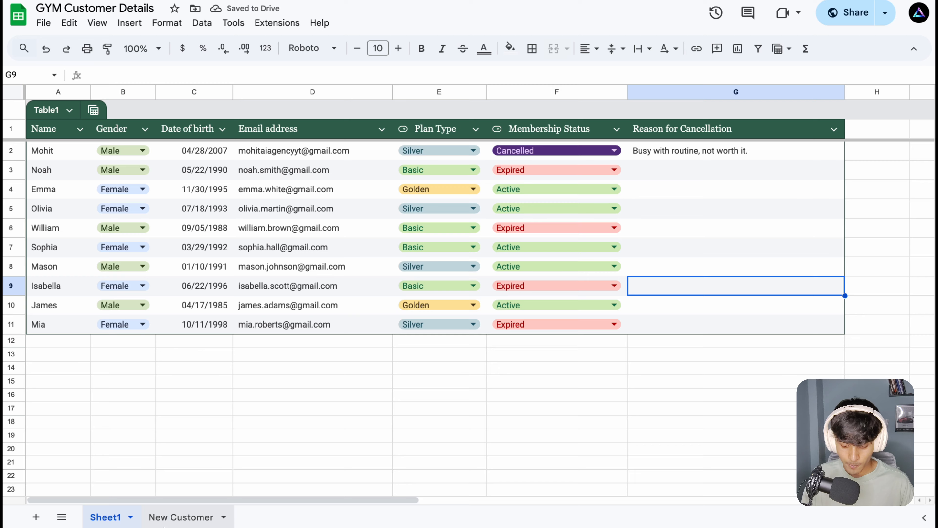
left_click(181, 517)
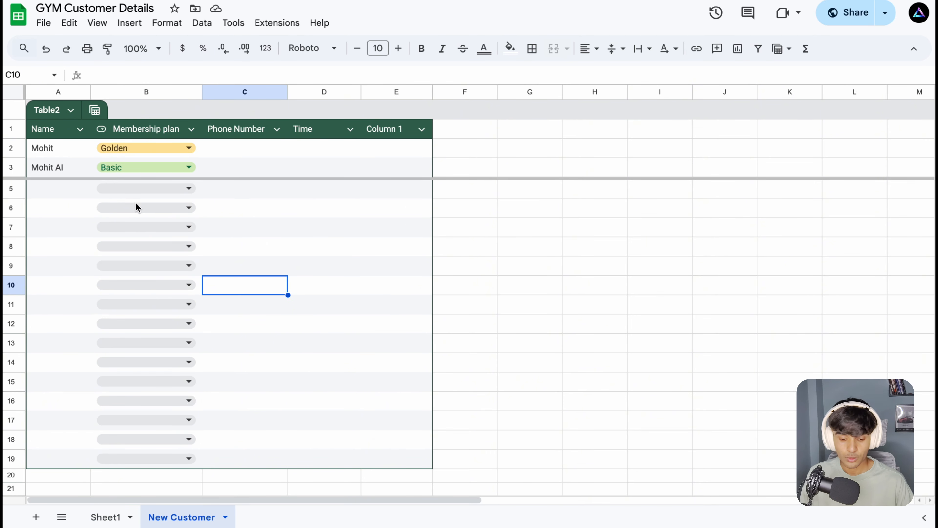
left_click(75, 194)
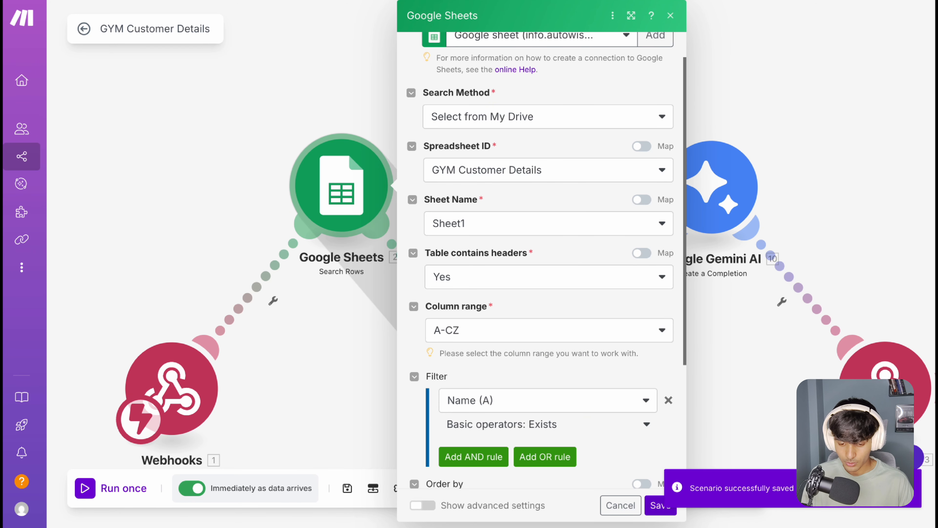
Step: Switch back to Make, choose Name (A) as the Search Rows filter column, and save the Google Sheets module
left_click_drag(409, 13, 518, 245)
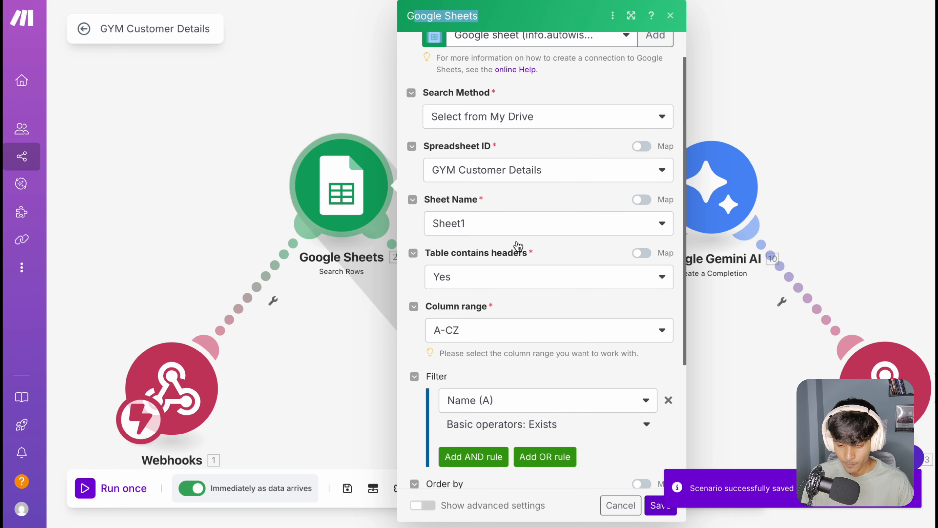
left_click(533, 190)
scroll(527, 190, "down", 1)
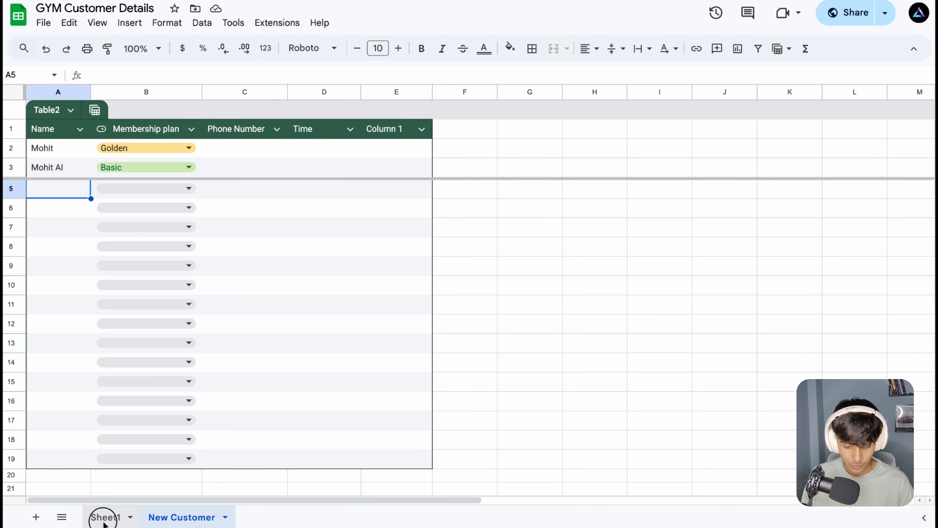
left_click(104, 520)
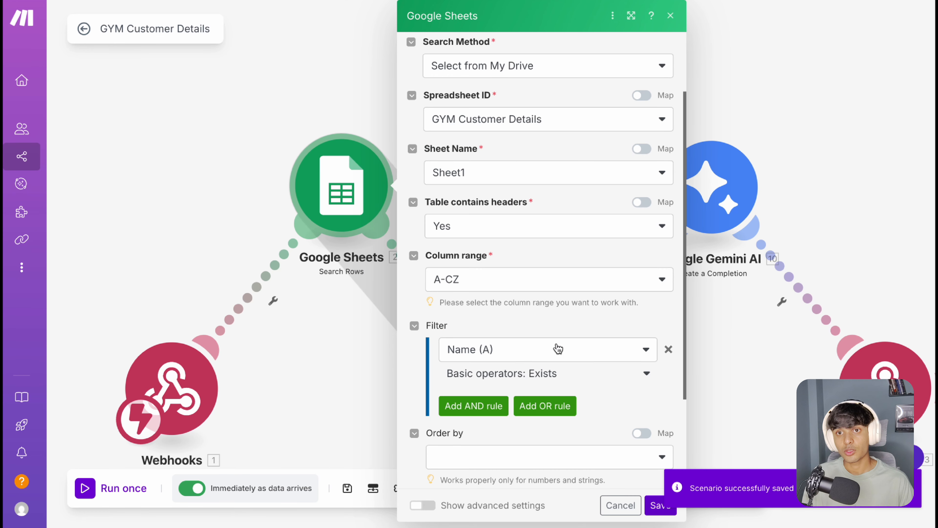
scroll(556, 343, "down", 2)
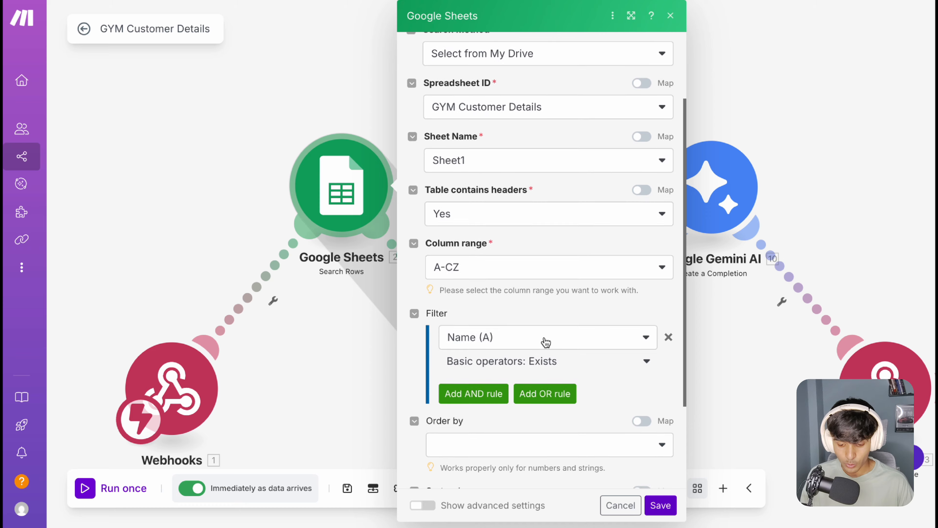
left_click(487, 295)
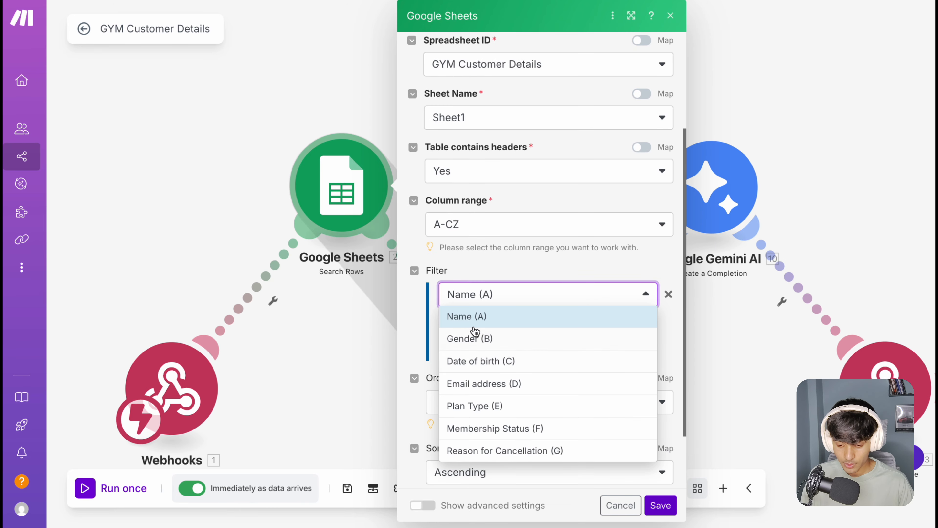
left_click(477, 321)
scroll(519, 358, "down", 2)
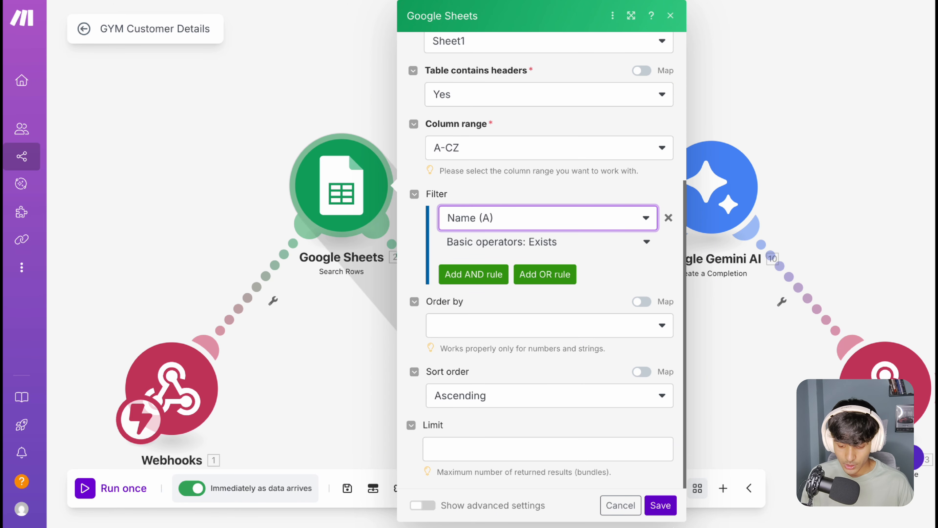
left_click(660, 505)
Step: Open the JSON aggregator's settings and examine the item specifications in My data structure, from Name through Membership Status
left_click_drag(540, 264, 475, 163)
left_click(450, 327)
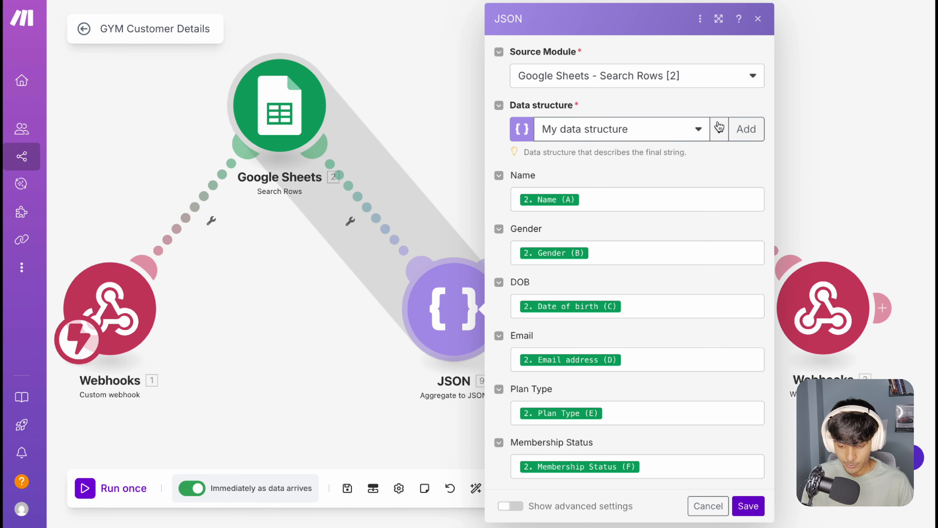
left_click(719, 128)
left_click(691, 149)
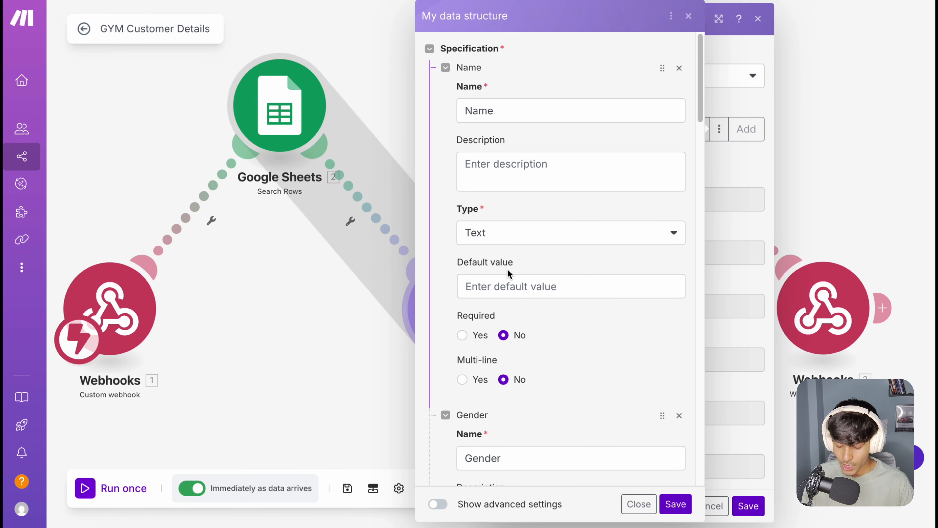
scroll(522, 290, "down", 8)
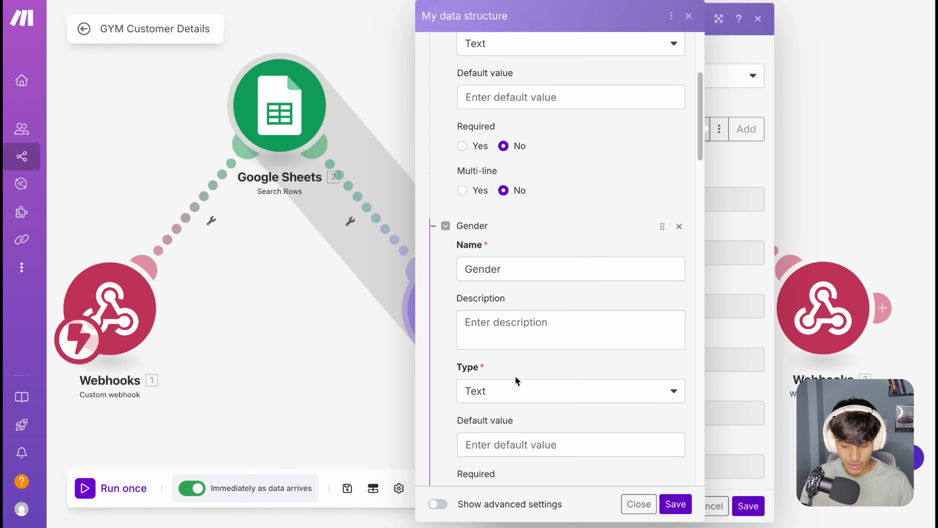
scroll(515, 375, "down", 10)
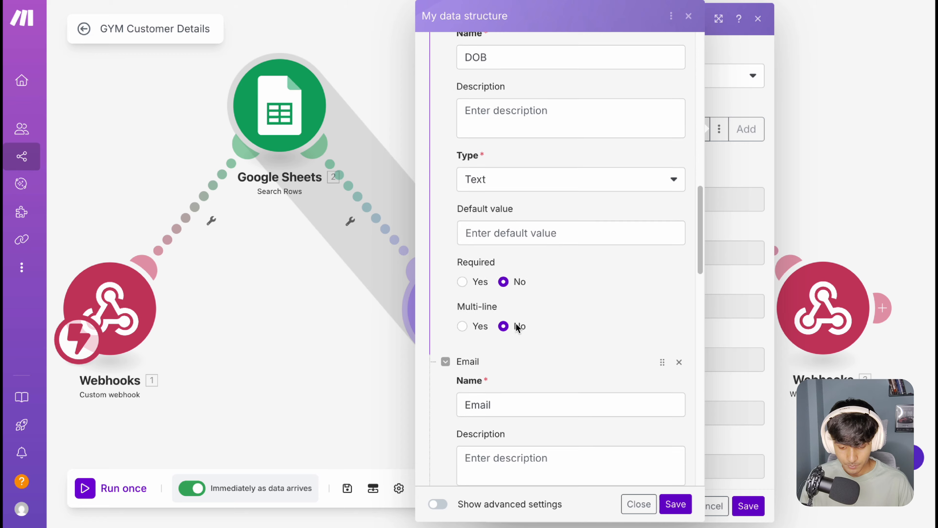
scroll(552, 350, "down", 16)
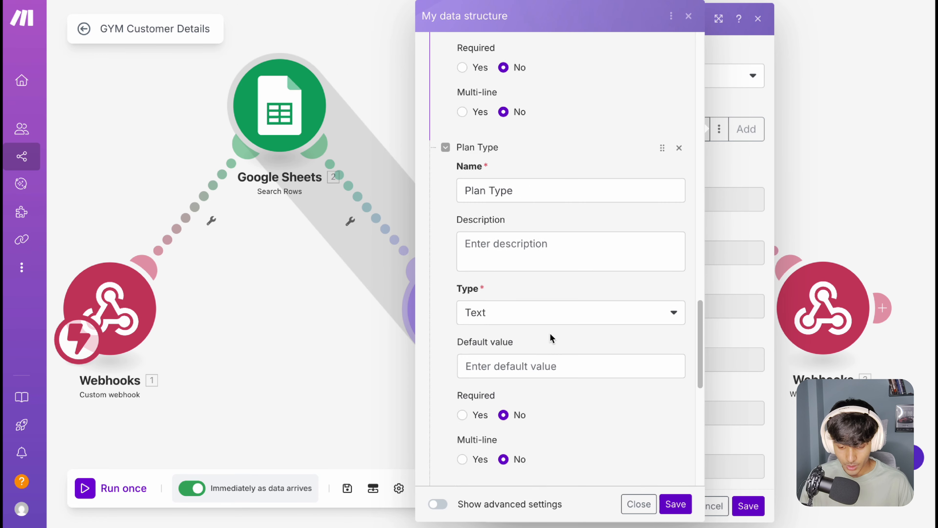
scroll(516, 163, "up", 3)
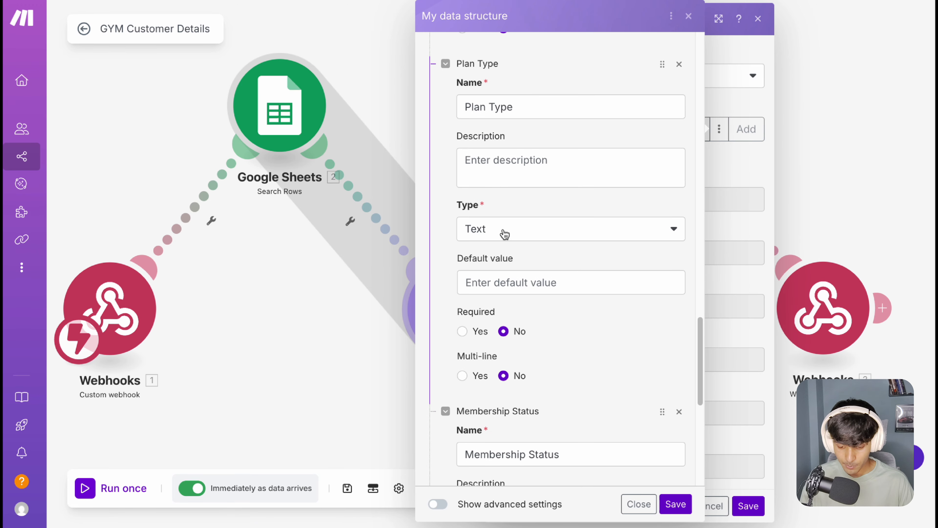
scroll(506, 234, "down", 8)
scroll(627, 224, "down", 2)
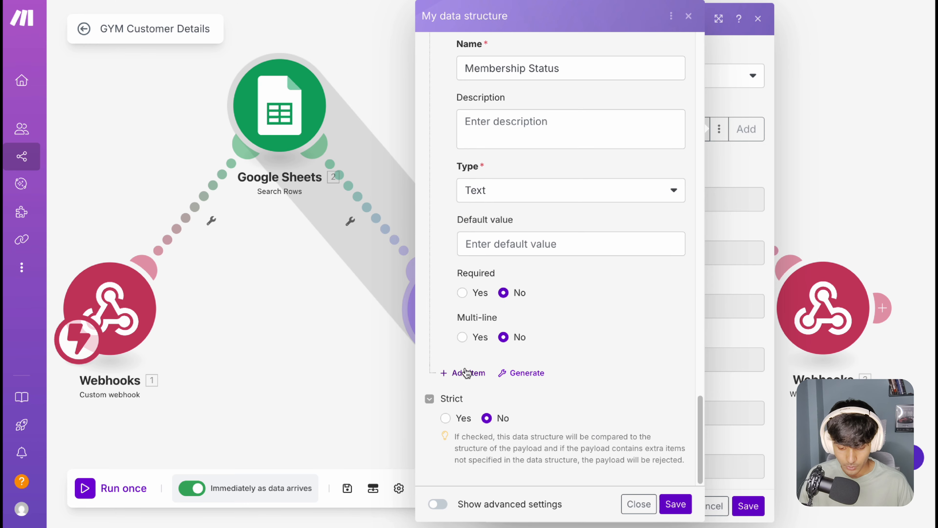
Step: Add a blank item to My data structure, remove it again, and close the structure's specification
left_click(472, 376)
scroll(518, 318, "down", 8)
scroll(530, 188, "up", 3)
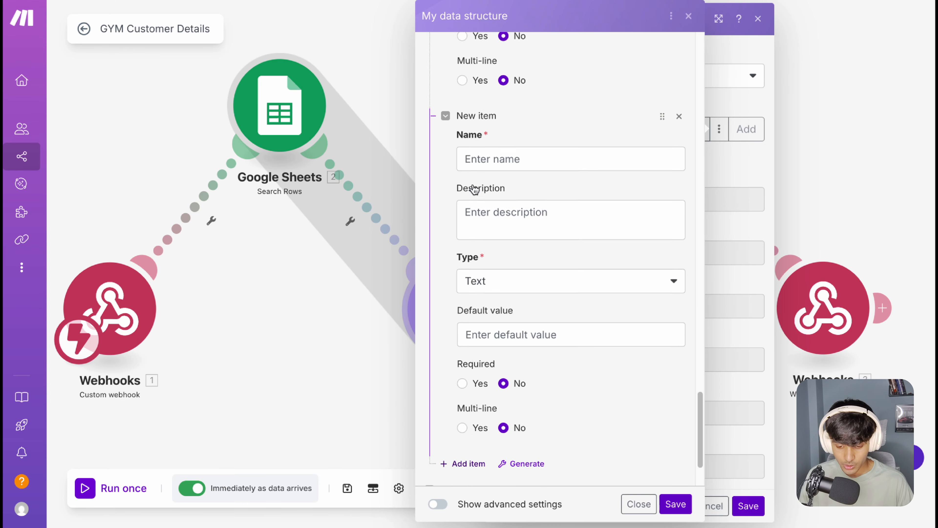
left_click(546, 182)
left_click(679, 140)
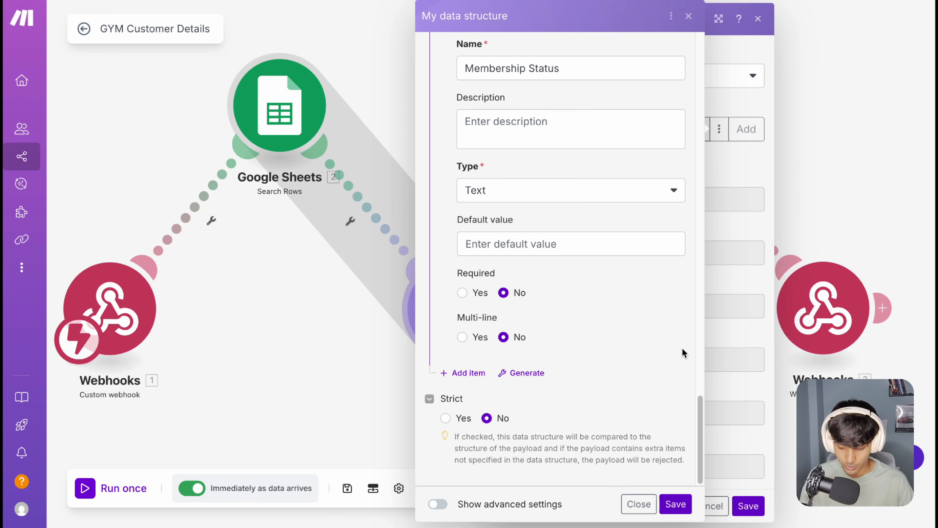
left_click(676, 503)
left_click(688, 16)
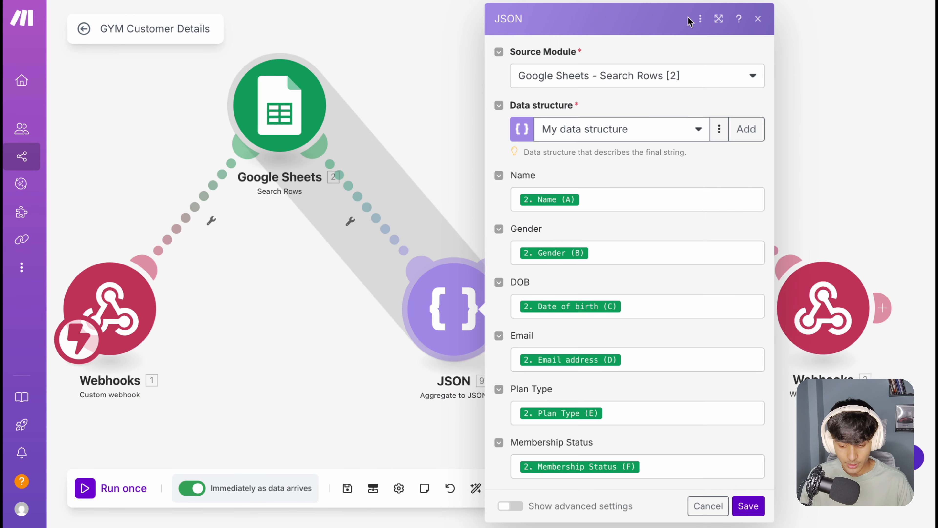
Step: Review the JSON aggregator's column mappings from Name through Membership Status and save the module
left_click(622, 194)
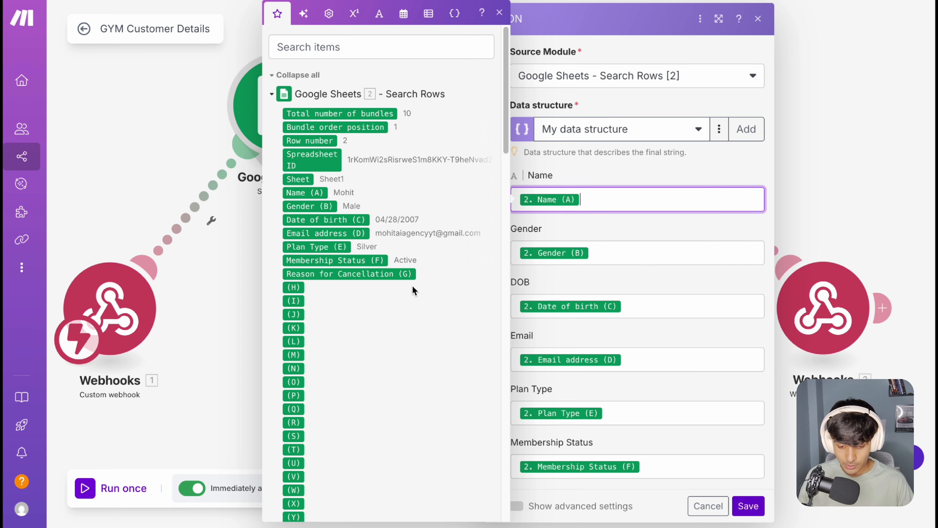
left_click(612, 254)
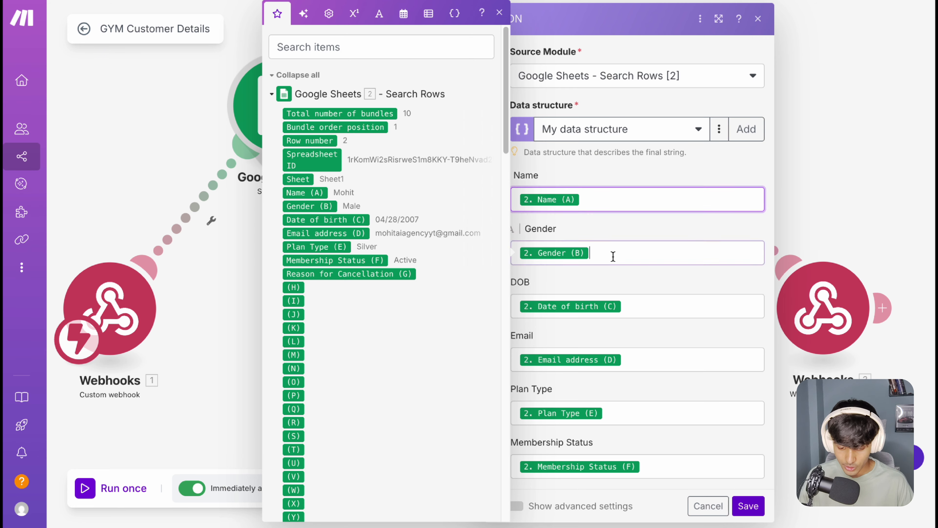
left_click(649, 309)
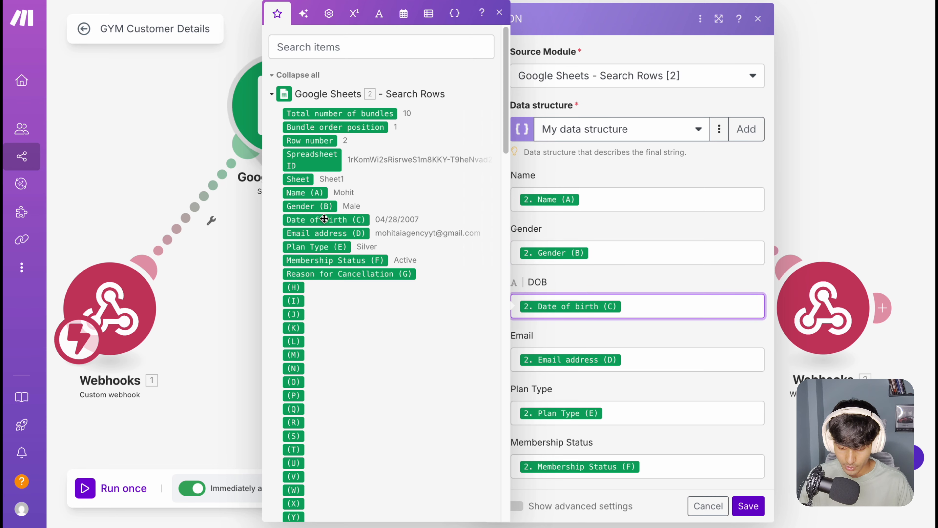
left_click(648, 359)
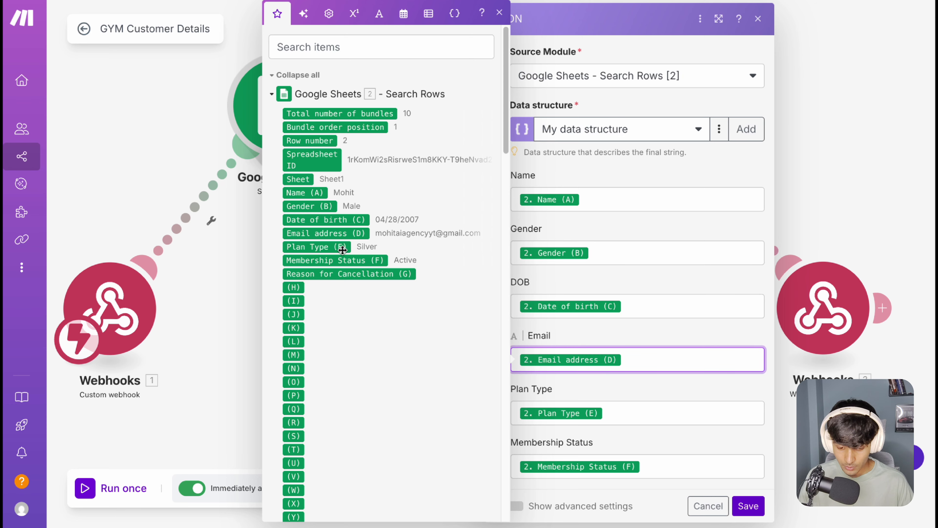
left_click(643, 425)
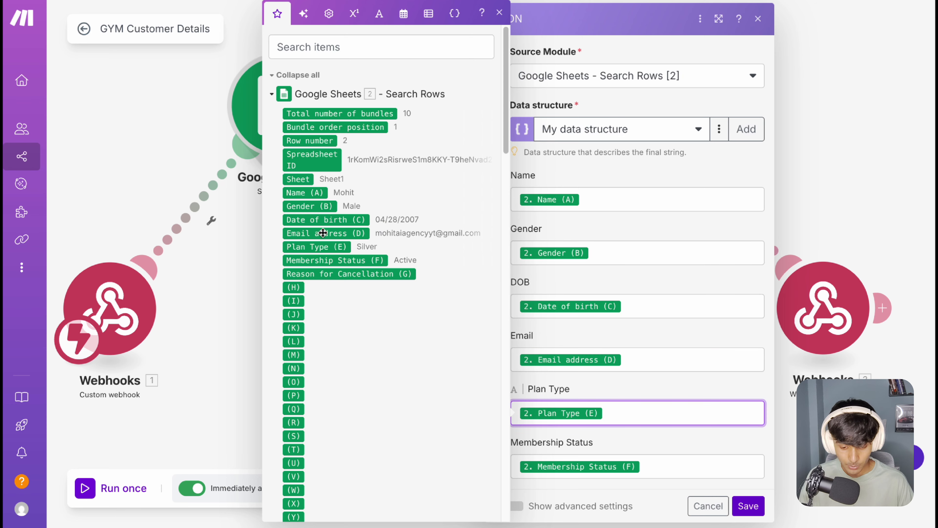
left_click(664, 466)
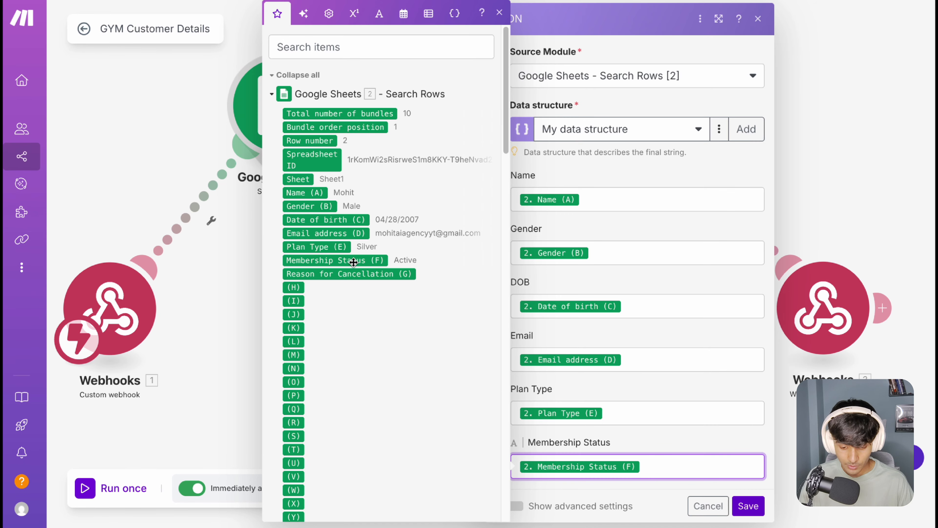
left_click(748, 505)
Step: Open the Google Gemini AI module's settings and read the name-matching instructions in the Item 1 message text
scroll(636, 286, "down", 1)
left_click_drag(653, 267, 541, 315)
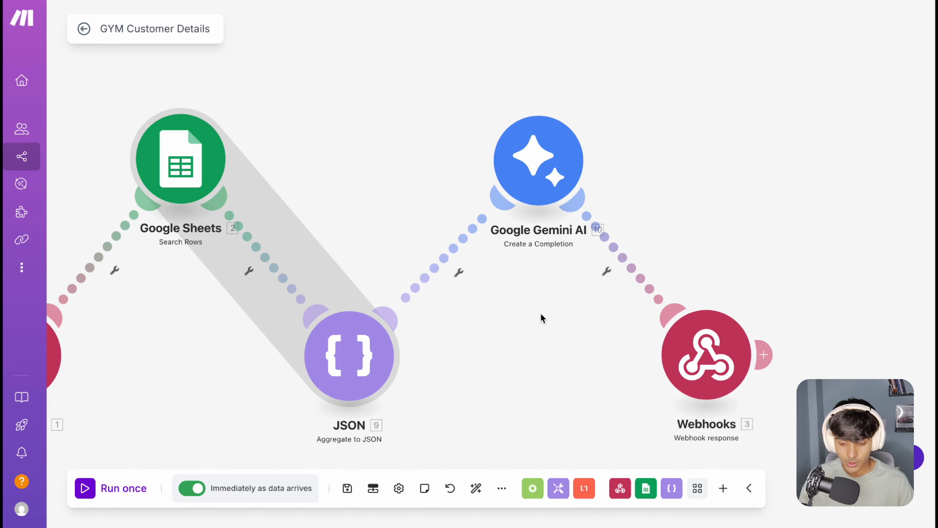
left_click(554, 169)
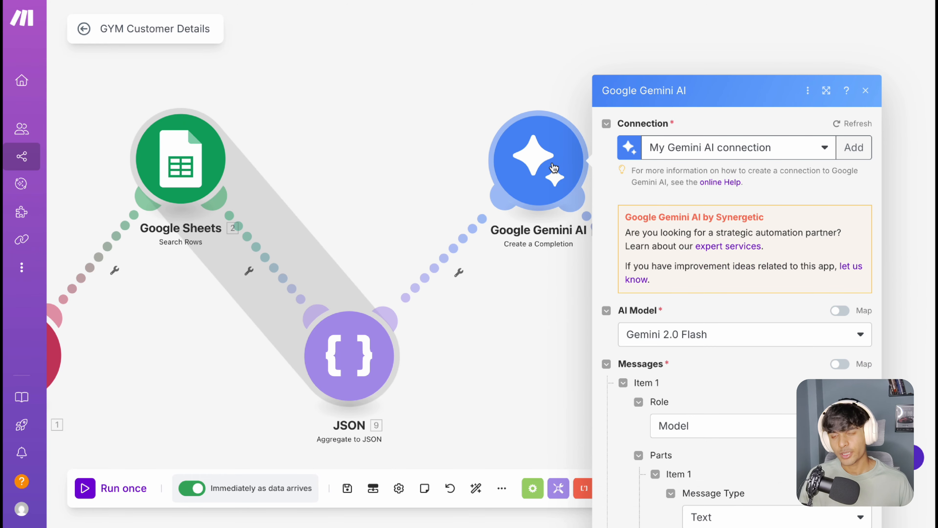
scroll(728, 294, "down", 3)
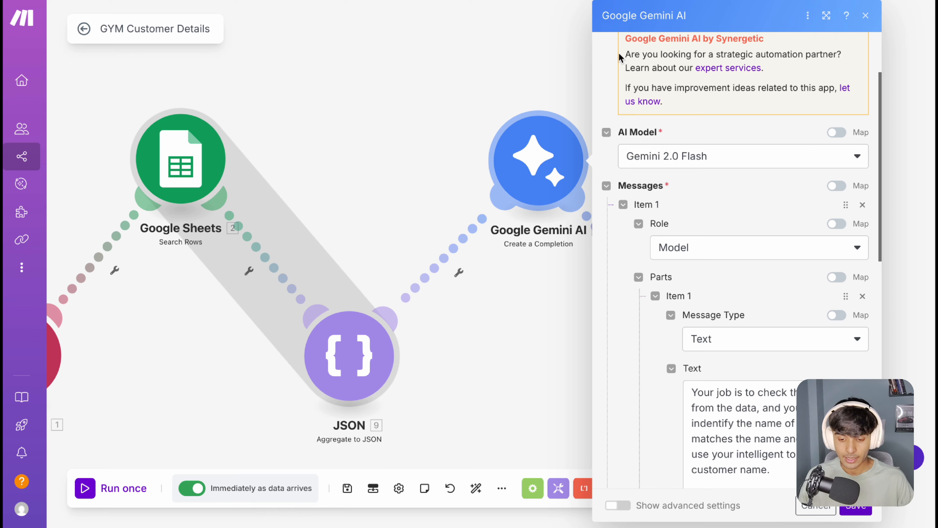
scroll(715, 291, "down", 4)
left_click_drag(738, 254, 752, 174)
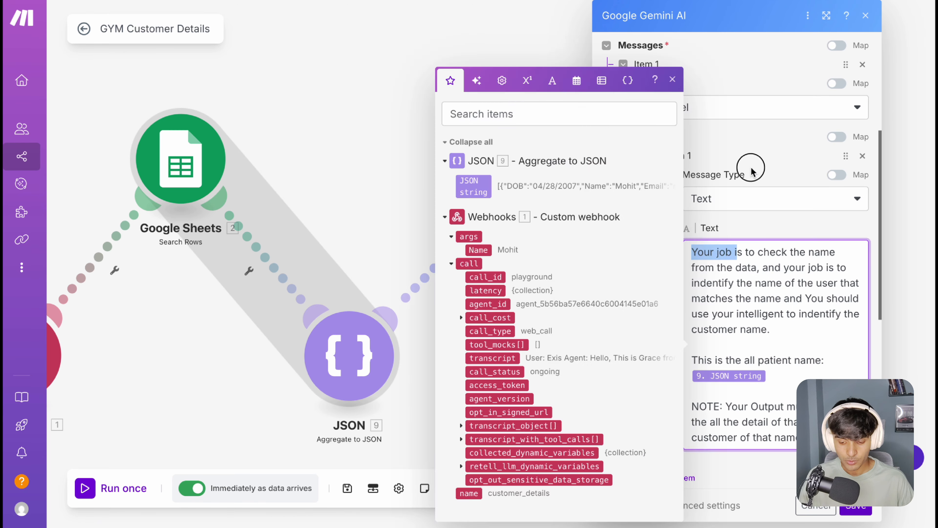
left_click(752, 174)
left_click_drag(705, 245, 776, 253)
left_click_drag(707, 267, 804, 268)
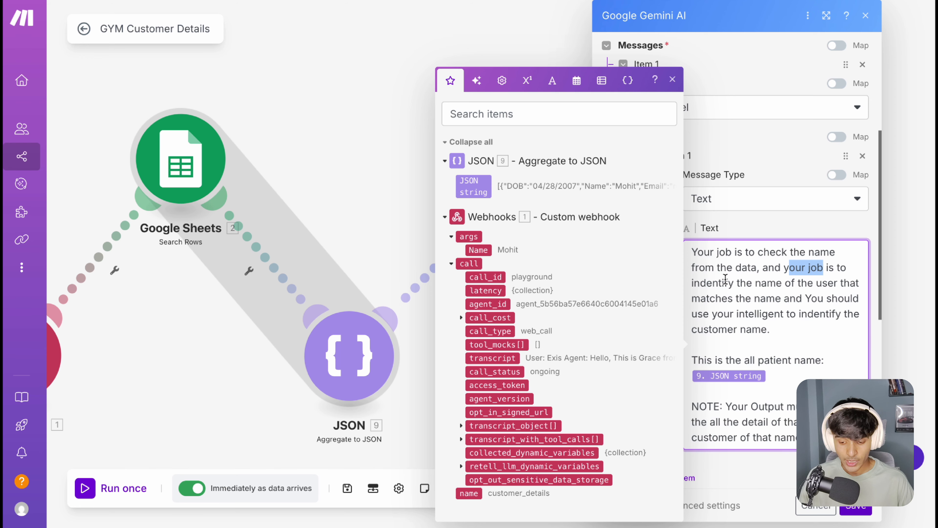
left_click_drag(725, 280, 823, 280)
left_click_drag(716, 301, 842, 301)
left_click(812, 301)
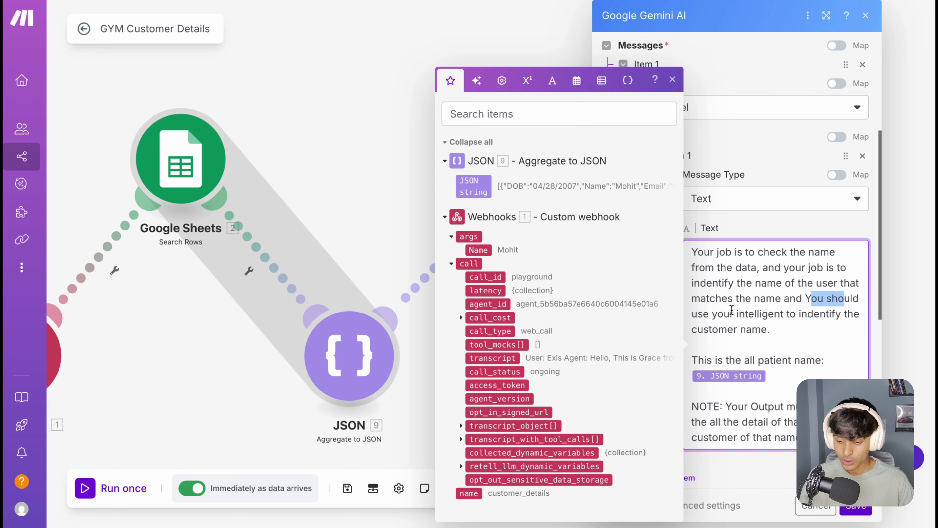
left_click(715, 313)
left_click(789, 317)
left_click_drag(778, 315, 802, 329)
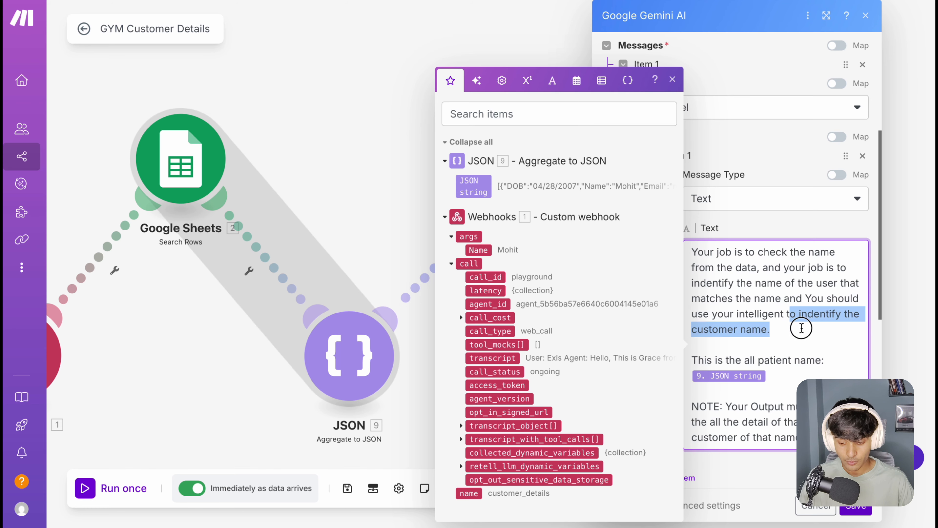
left_click(803, 328)
scroll(798, 319, "down", 1)
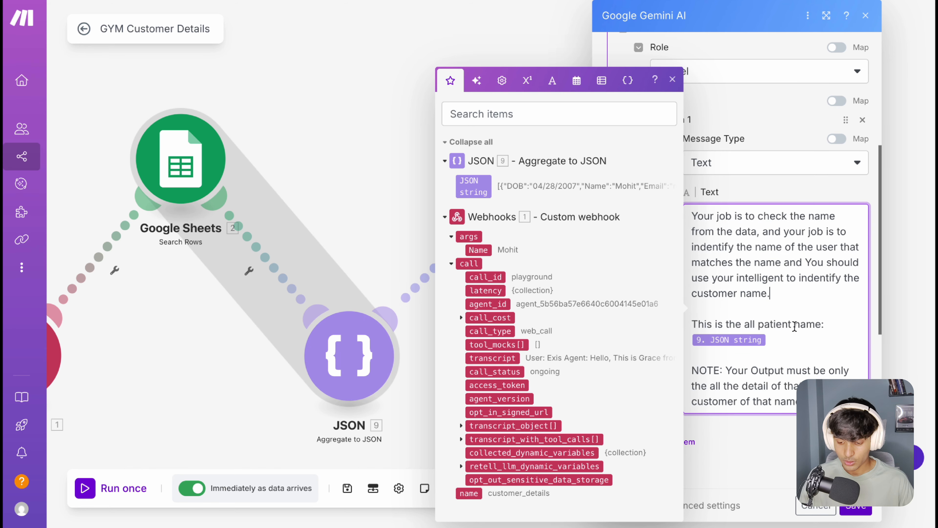
Step: In the Item 1 prompt, replace "patient" with "Customer" and reinsert the aggregator's JSON string variable below that line
left_click(793, 324)
key("BackSpace")
key("BackSpace")
key("BackSpace")
key("BackSpace")
key("BackSpace")
key("BackSpace")
key("BackSpace")
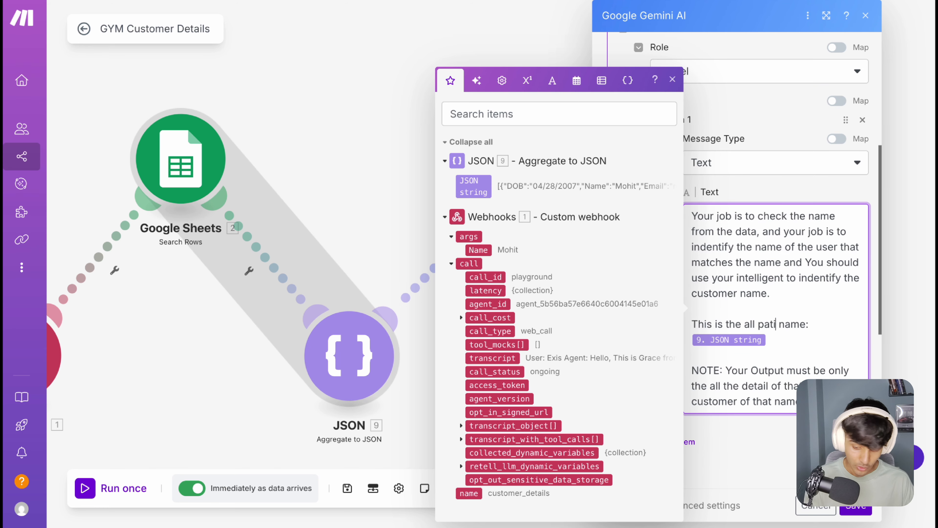
type("Customer")
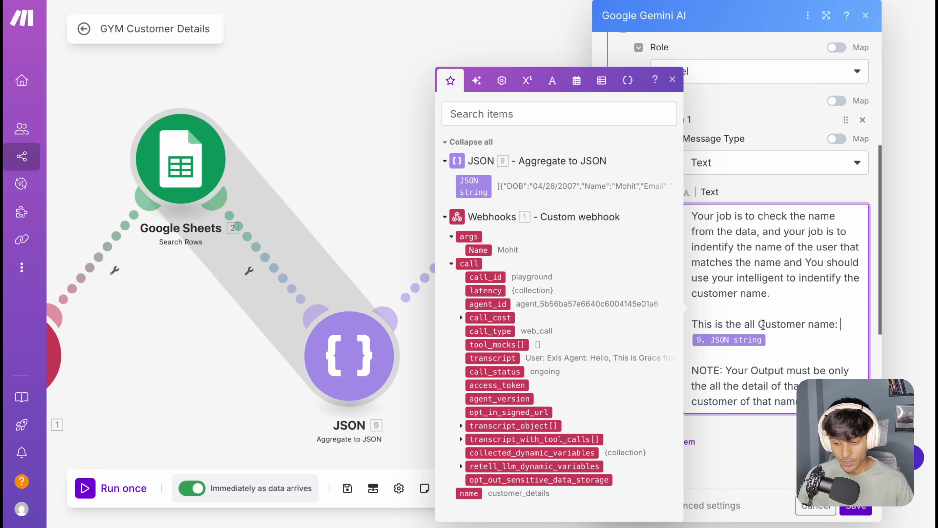
left_click_drag(758, 325, 806, 327)
left_click(780, 326)
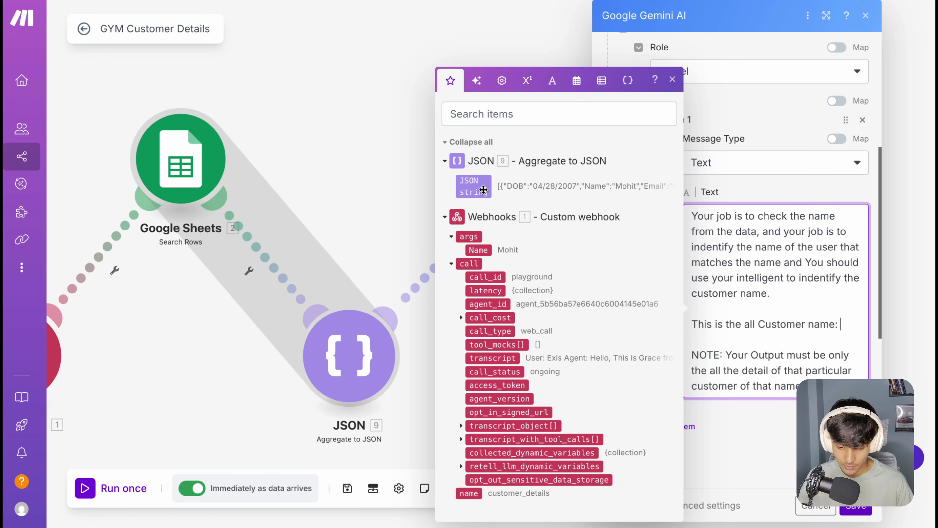
Step: Examine the output note ending the Item 1 prompt and the Role options available for that message
scroll(781, 337, "down", 3)
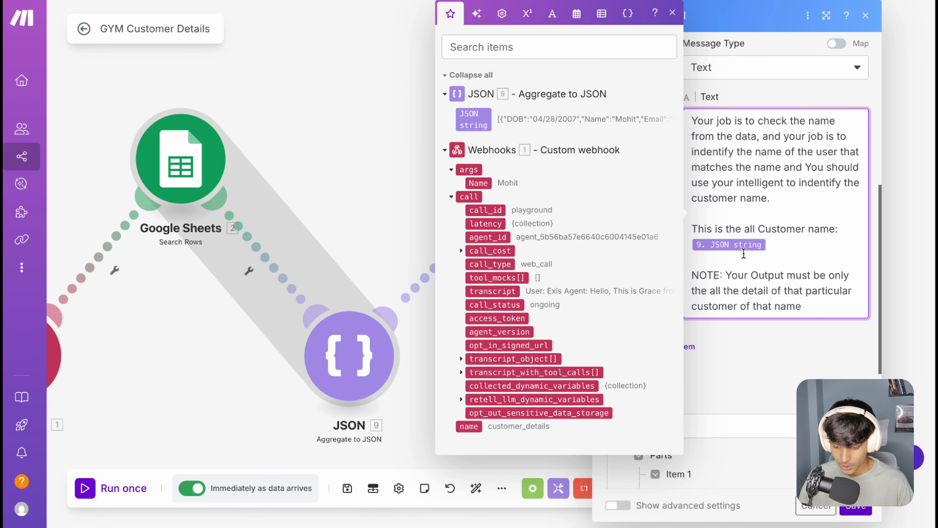
left_click_drag(715, 276, 822, 289)
left_click(718, 289)
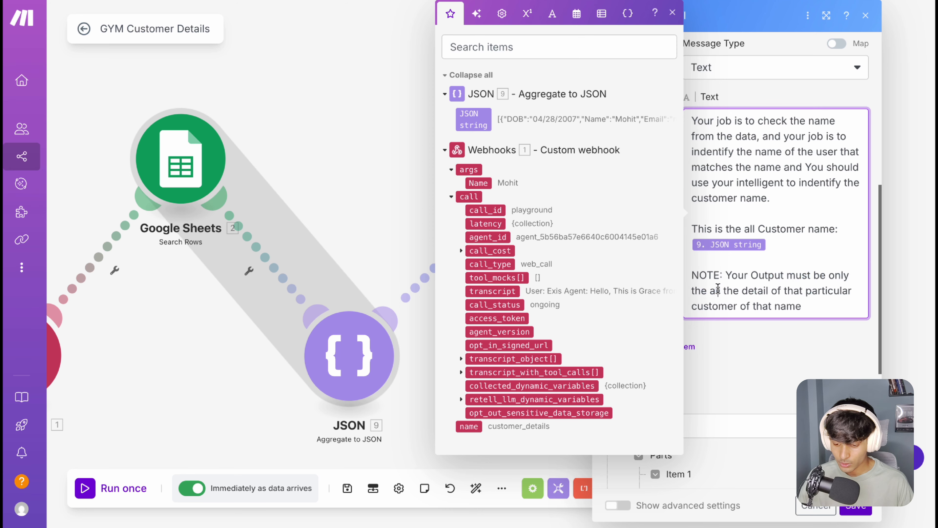
left_click_drag(718, 290, 751, 307)
left_click(751, 340)
scroll(662, 168, "up", 5)
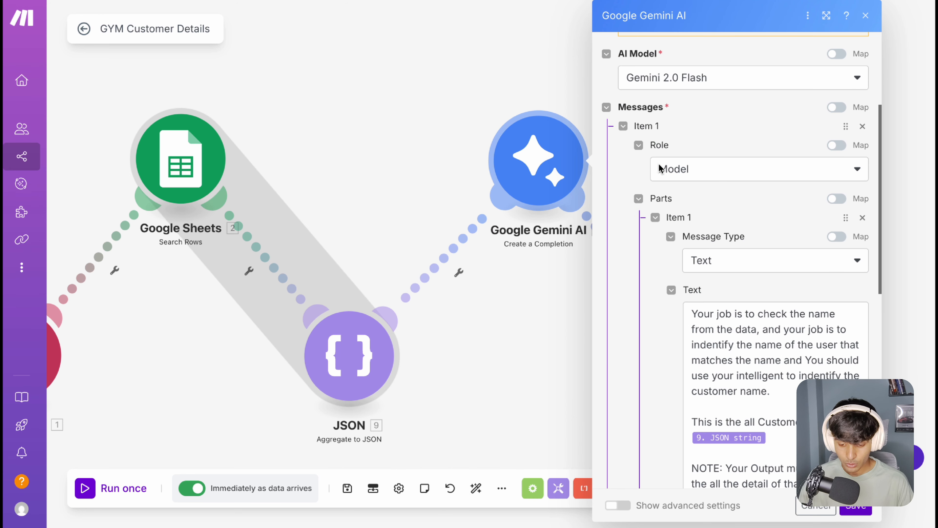
scroll(660, 168, "down", 10)
scroll(757, 173, "up", 15)
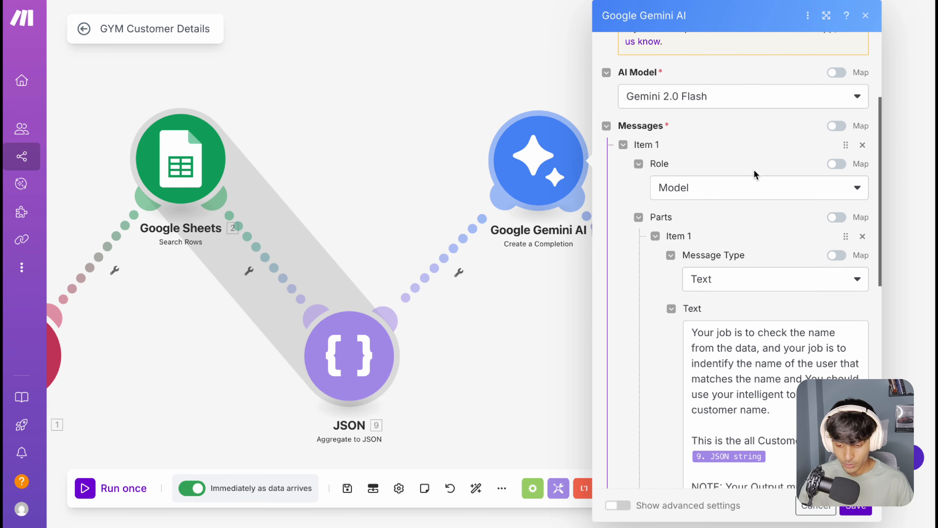
scroll(755, 174, "down", 3)
left_click(712, 217)
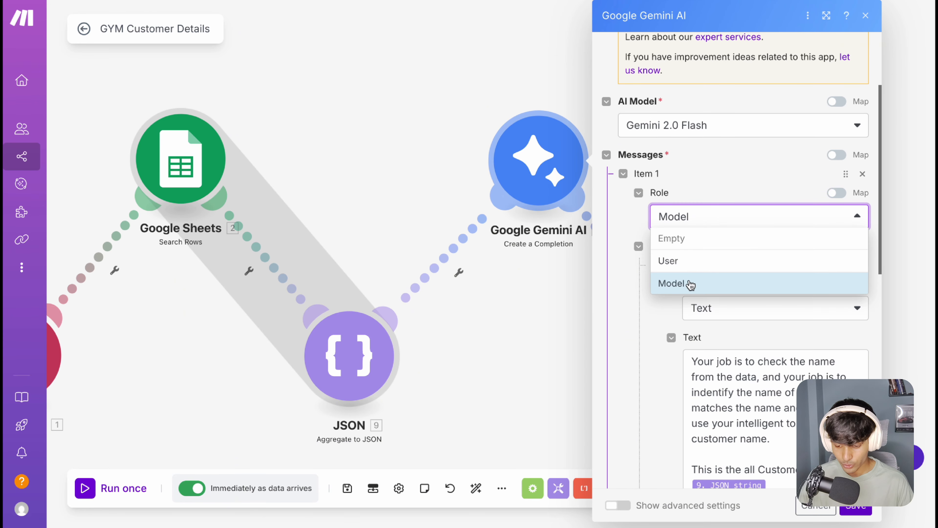
left_click(663, 312)
scroll(681, 281, "down", 6)
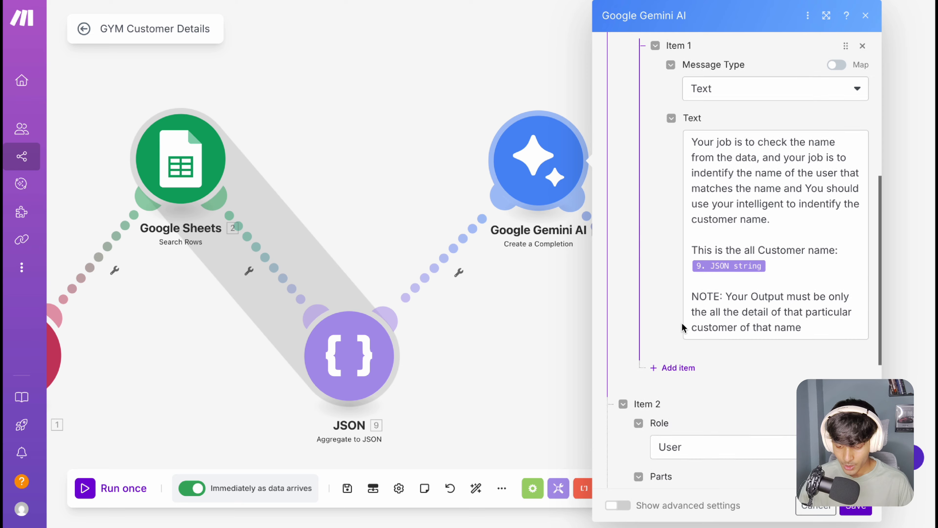
scroll(682, 327, "down", 8)
Step: For Item 2, choose the User role, re-enter the text as "Name is" followed by the webhook's args Name variable, and save the Gemini module
left_click(694, 157)
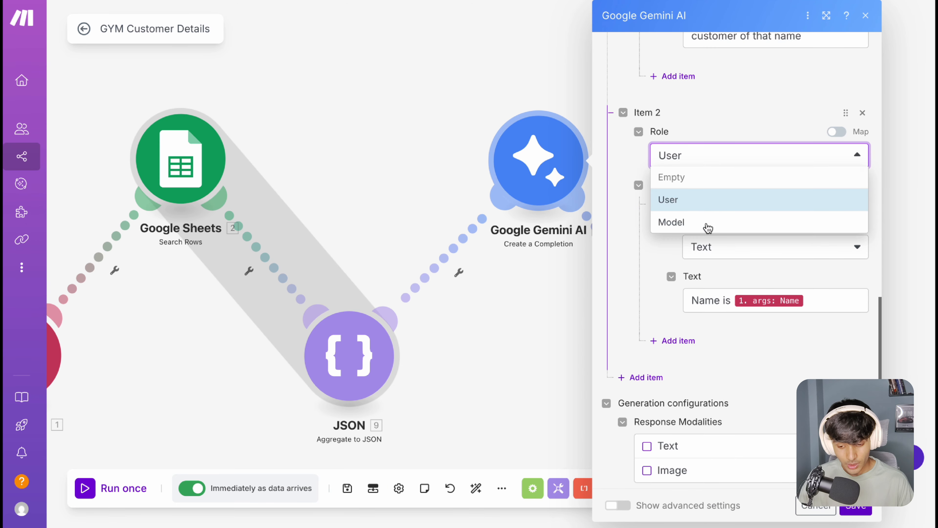
left_click(690, 206)
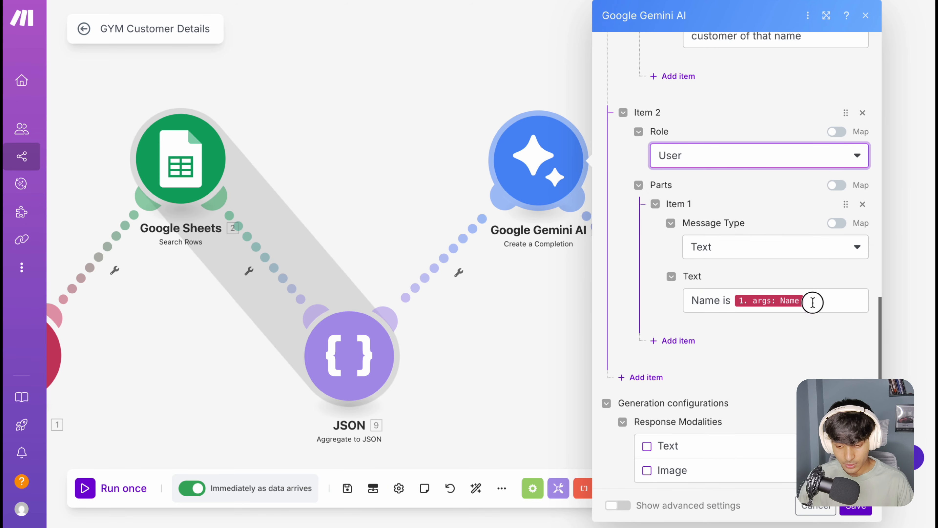
left_click_drag(811, 299, 651, 304)
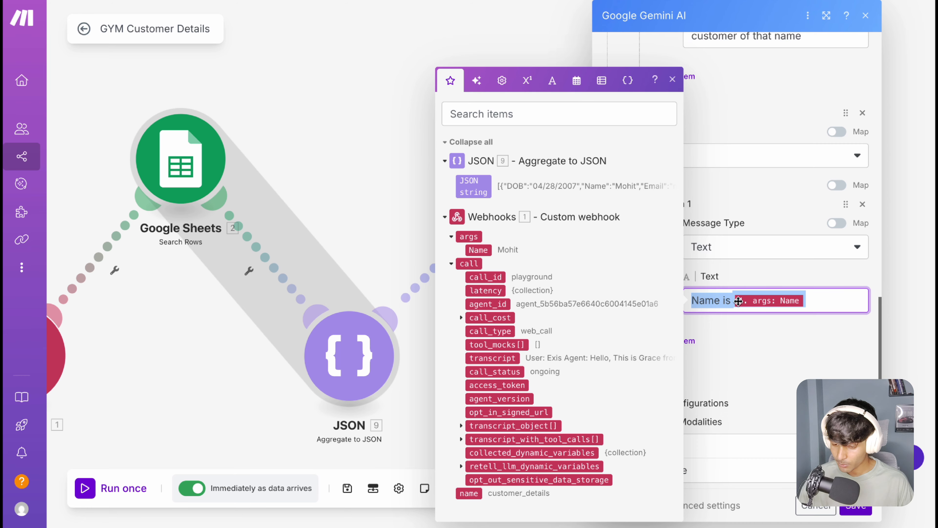
left_click(806, 300)
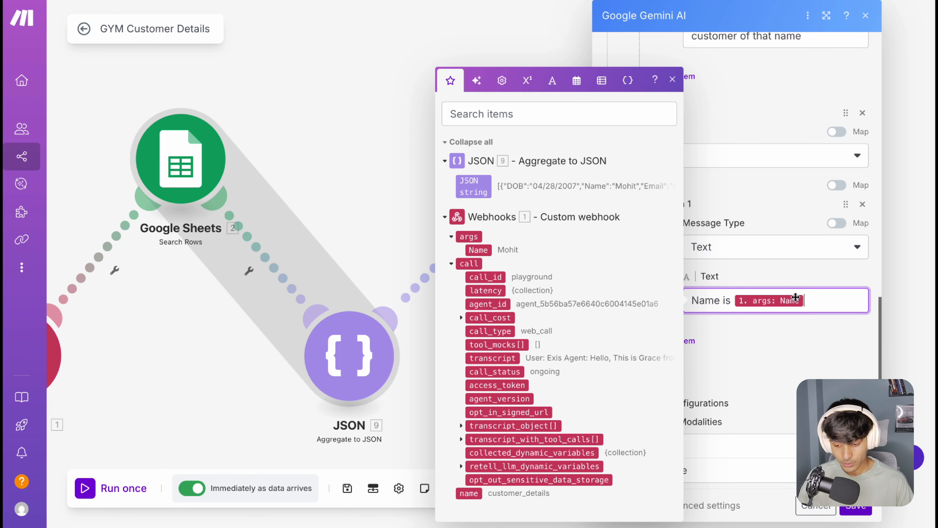
key("BackSpace")
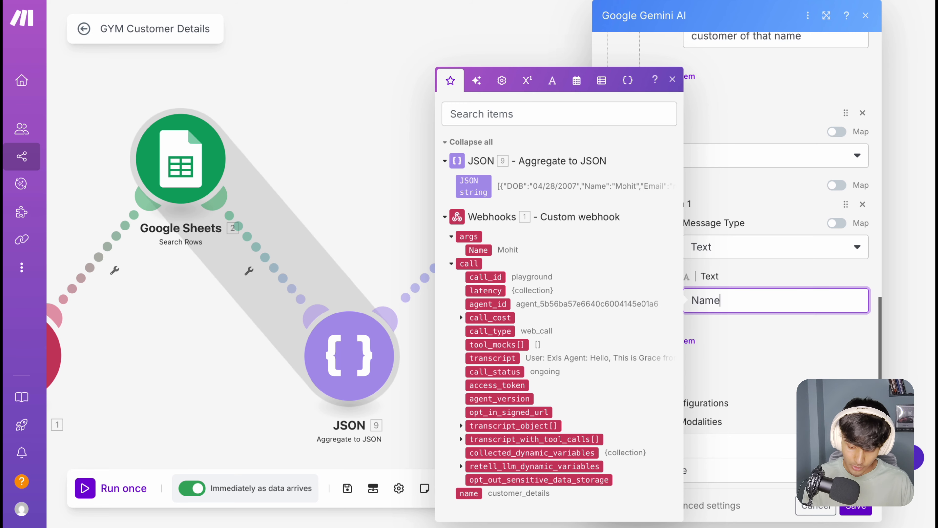
key("BackSpace")
key("BackSpace")
key("BackSpace")
key("BackSpace")
type("na")
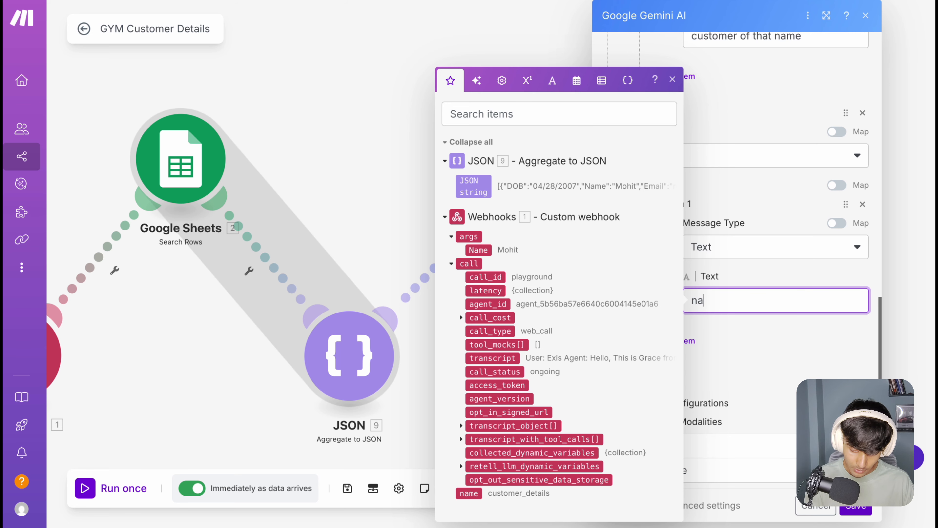
key("BackSpace")
key("BackSpace")
type("Na")
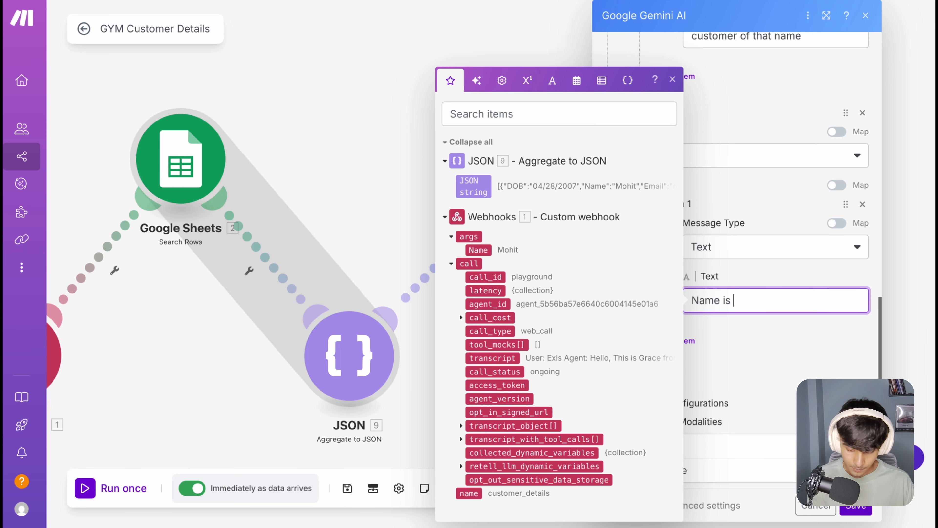
type("me is")
left_click(478, 249)
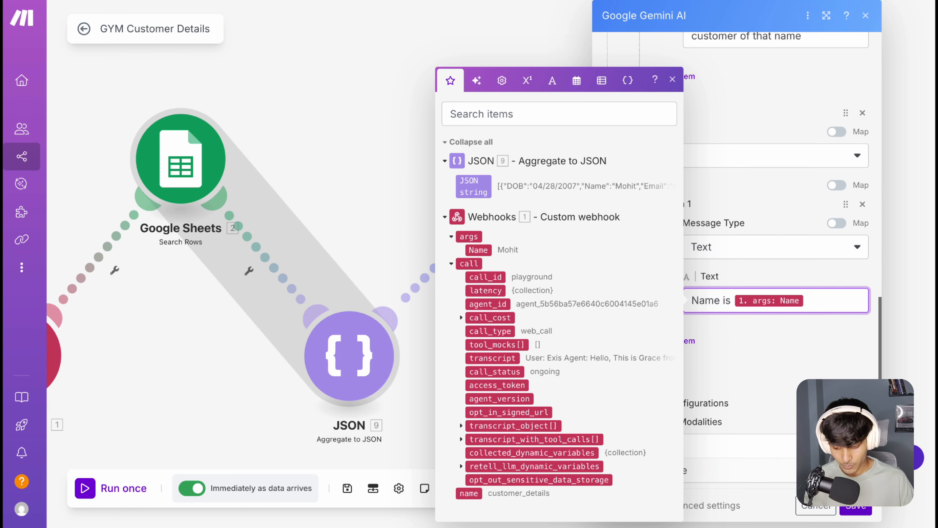
left_click(855, 504)
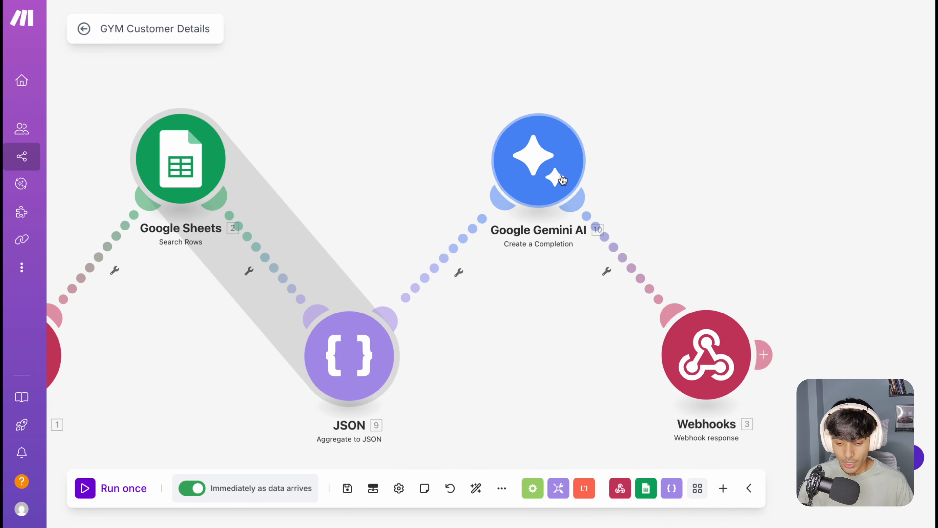
Step: Open the Google Gemini AI module's form for a new connection and view its connection name and API key fields
left_click(541, 166)
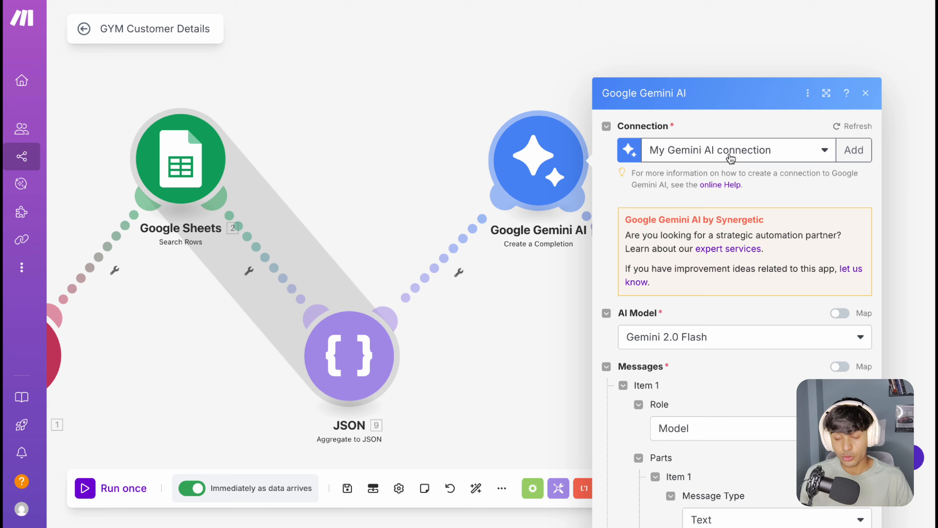
left_click(851, 72)
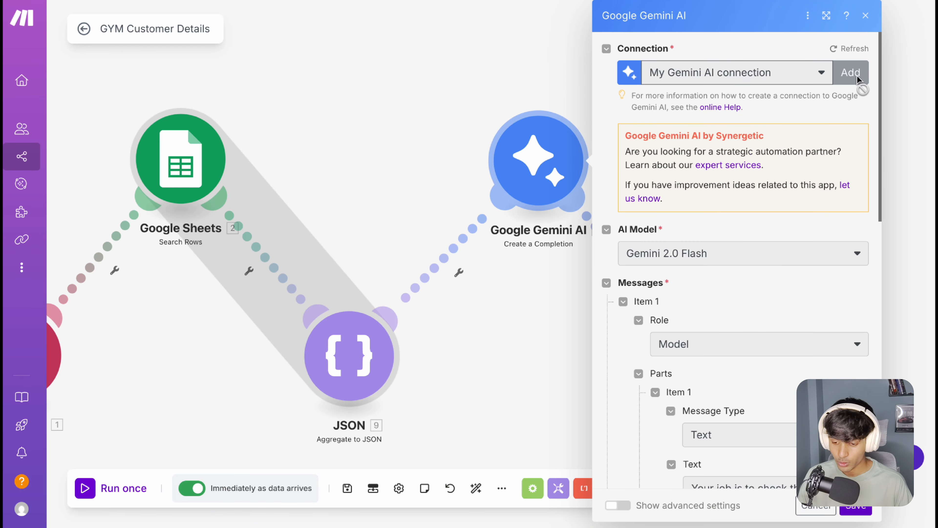
left_click_drag(711, 77, 563, 74)
left_click(719, 122)
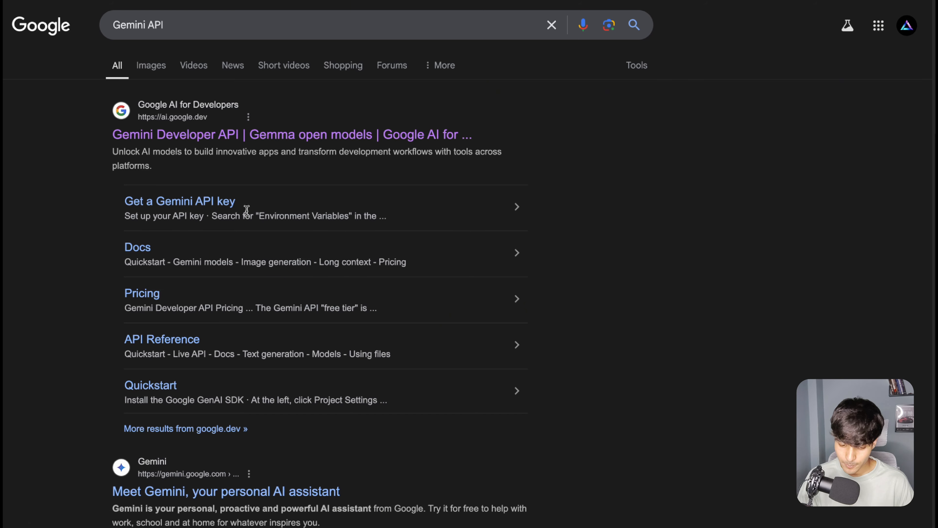
Step: In the Gemini API search results, open the Get a Gemini API key page and follow its link to Google AI Studio
left_click(212, 203)
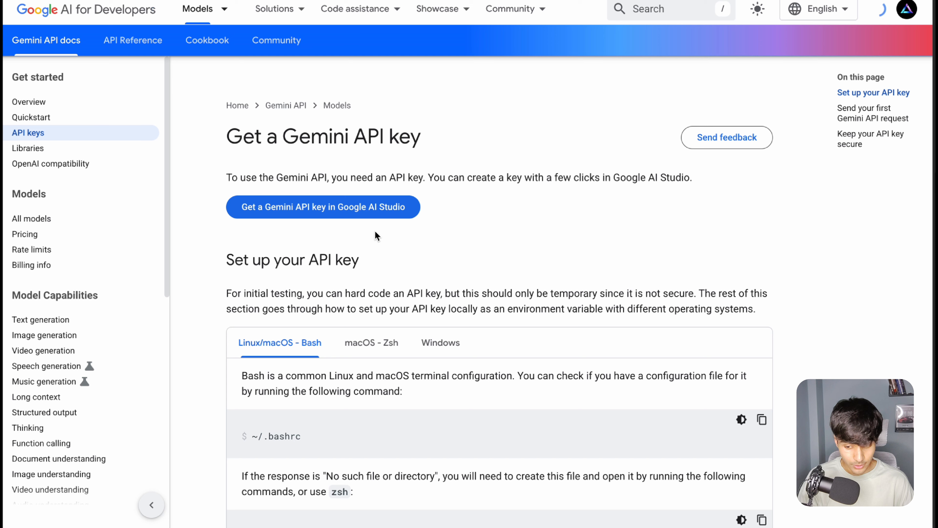
left_click(358, 204)
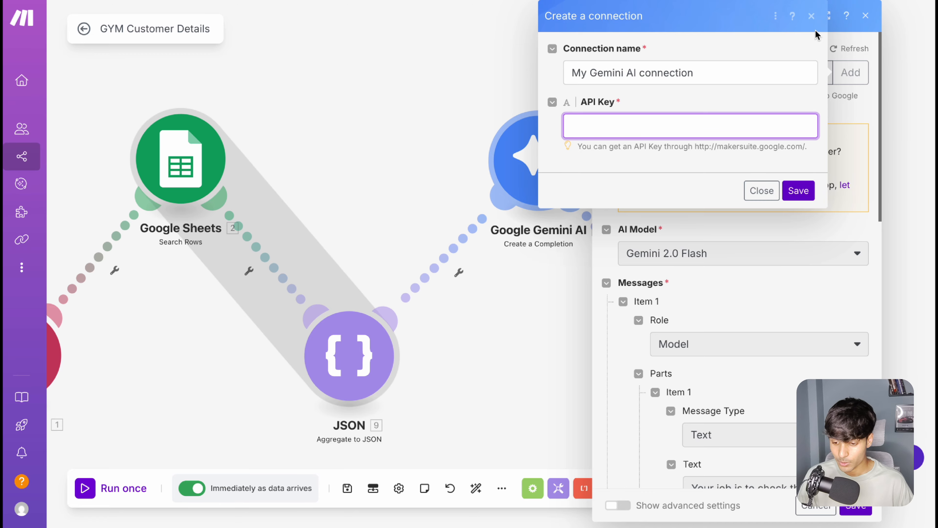
Step: Close the new-connection form without saving and check which Gemini AI connections the module offers
left_click(812, 18)
left_click(711, 76)
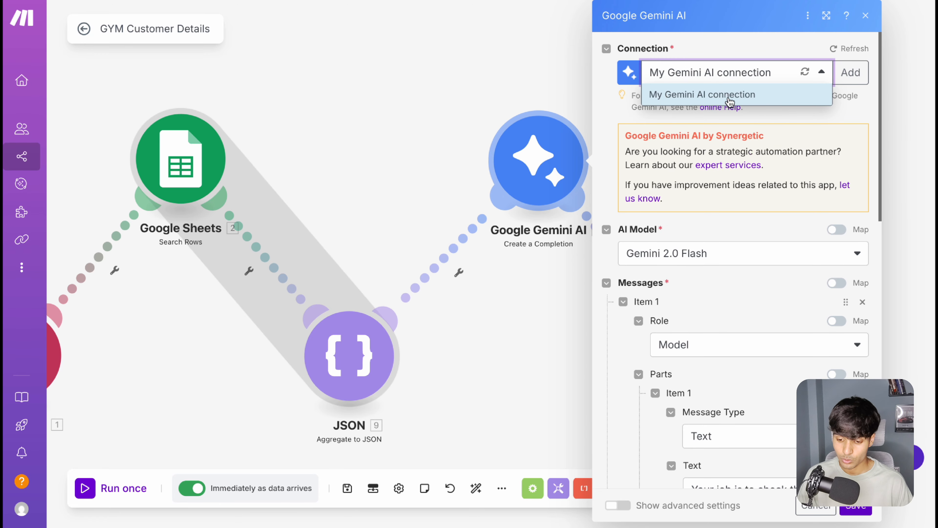
left_click(828, 115)
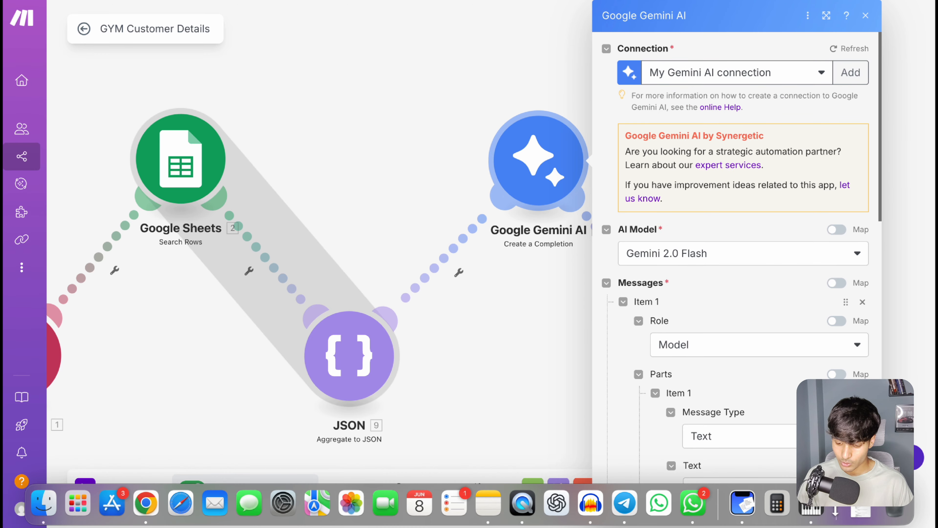
Step: Open the Webhook response module and examine its status and the JSON body that pairs "Customer Details" with the Gemini Result variable
scroll(754, 202, "down", 2)
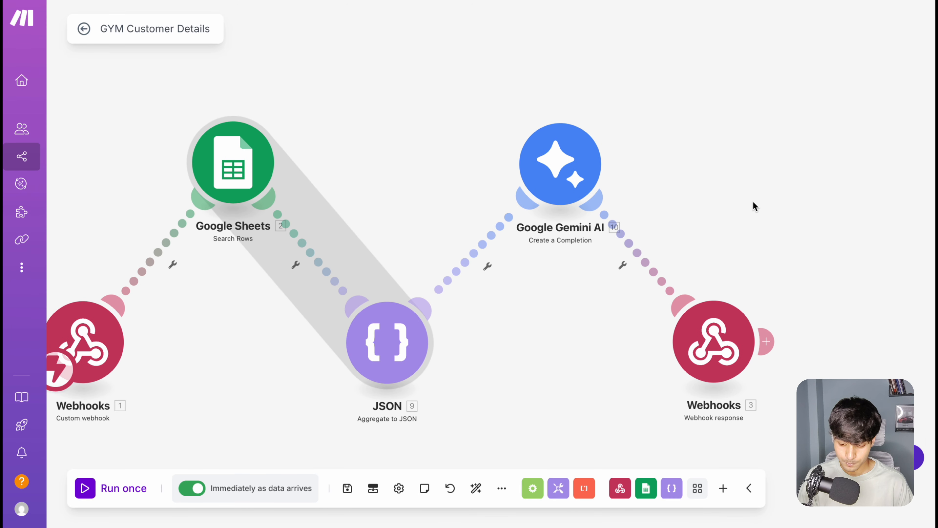
left_click_drag(754, 203, 517, 171)
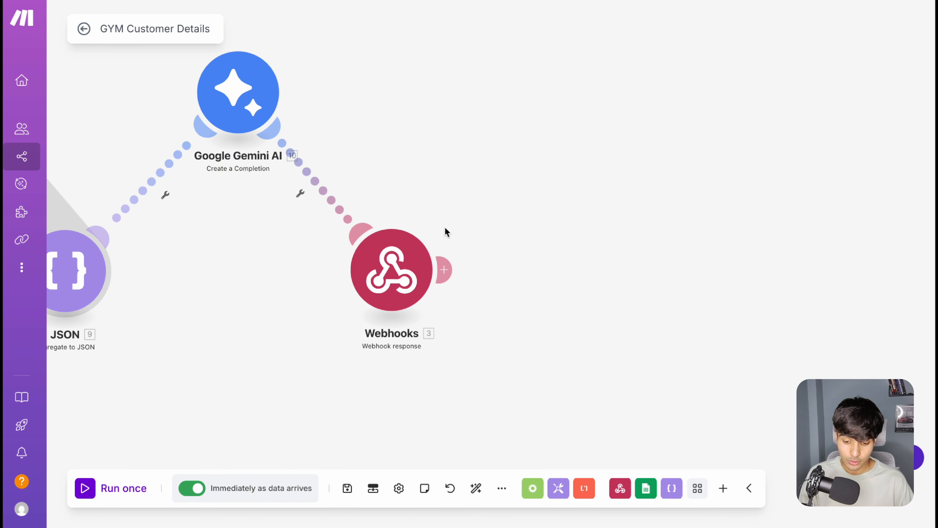
left_click(403, 258)
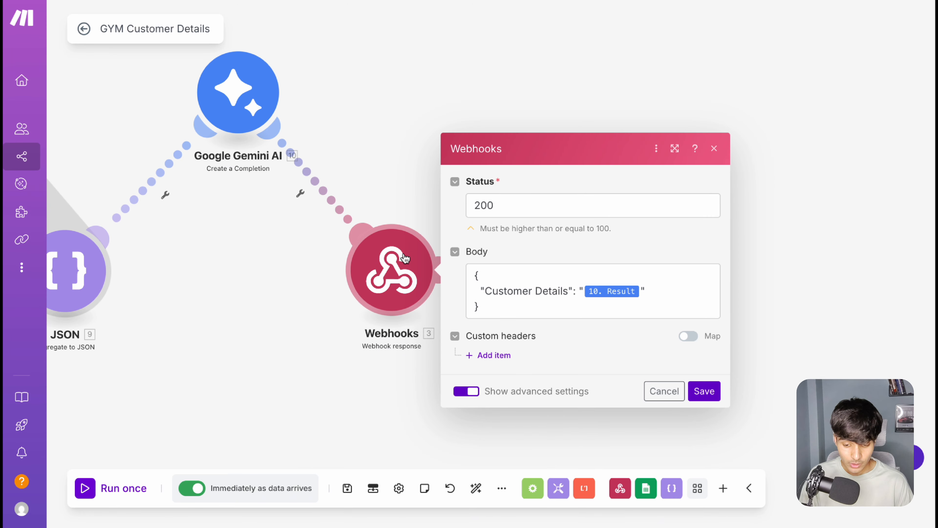
left_click(484, 292)
left_click(513, 205)
left_click(526, 252)
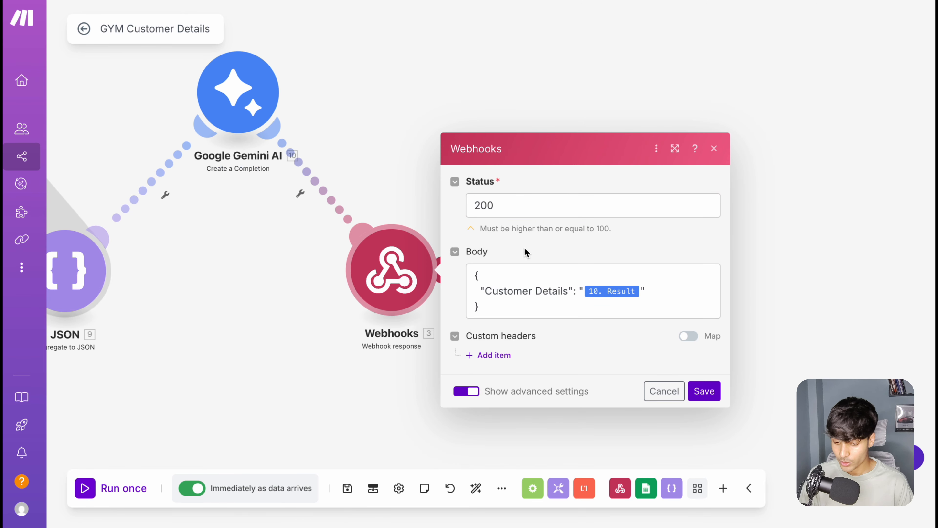
left_click(473, 273)
left_click_drag(473, 273, 494, 318)
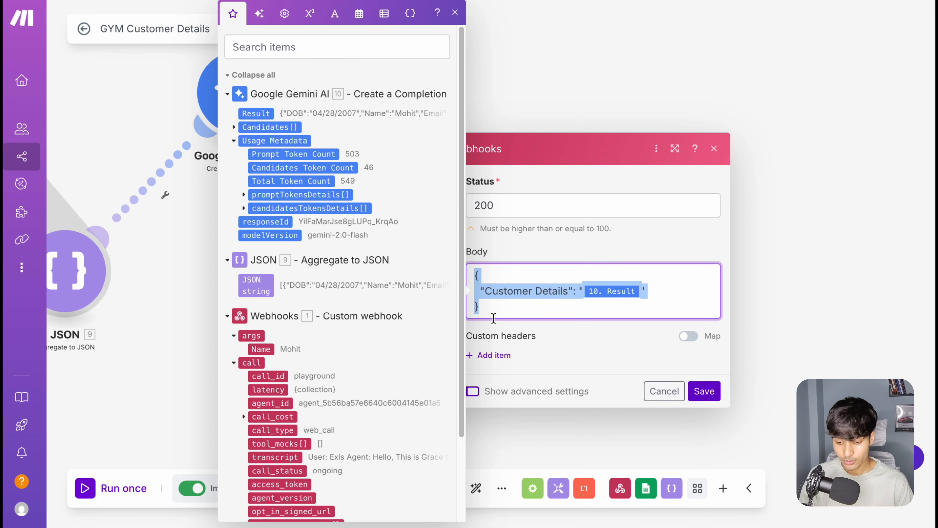
left_click(577, 292)
left_click_drag(560, 291, 492, 291)
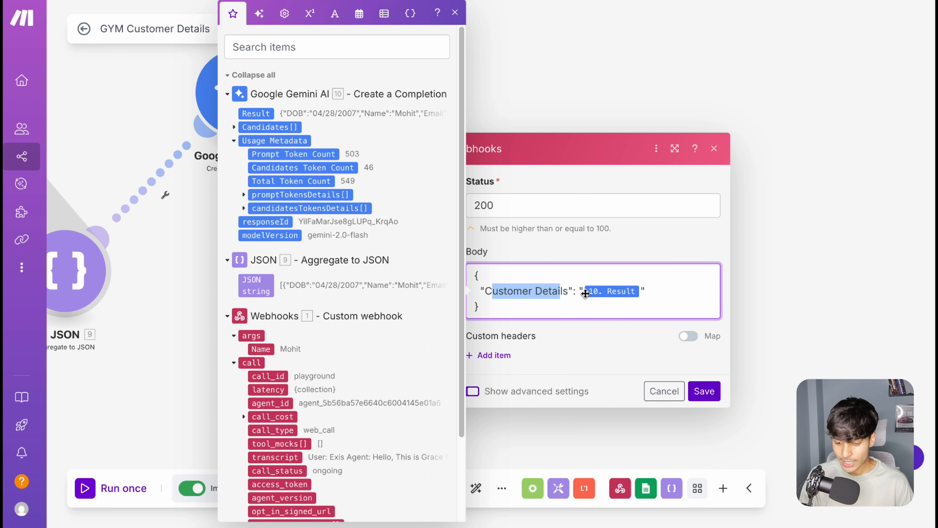
left_click_drag(582, 292, 643, 293)
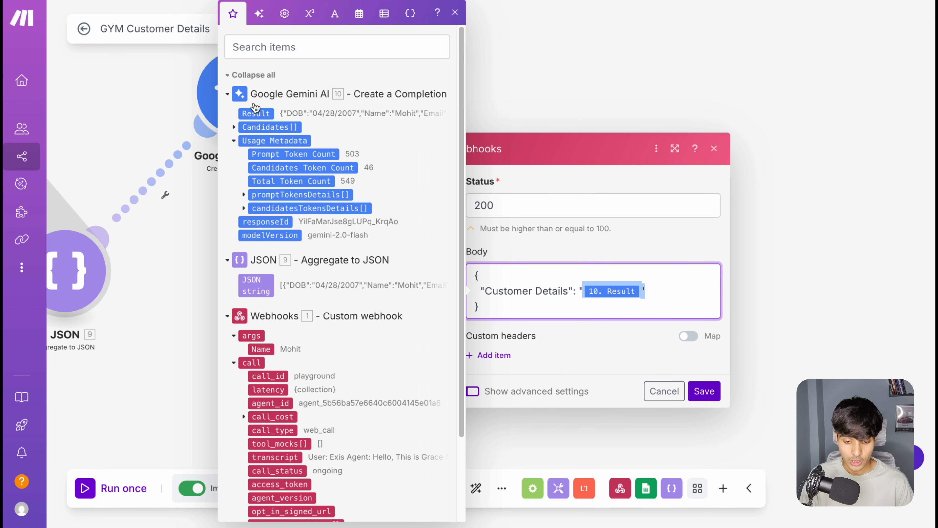
Step: Insert a second Gemini Result variable in the Customer Details value, remove the duplicate, and save the Webhook response module
left_click(256, 113)
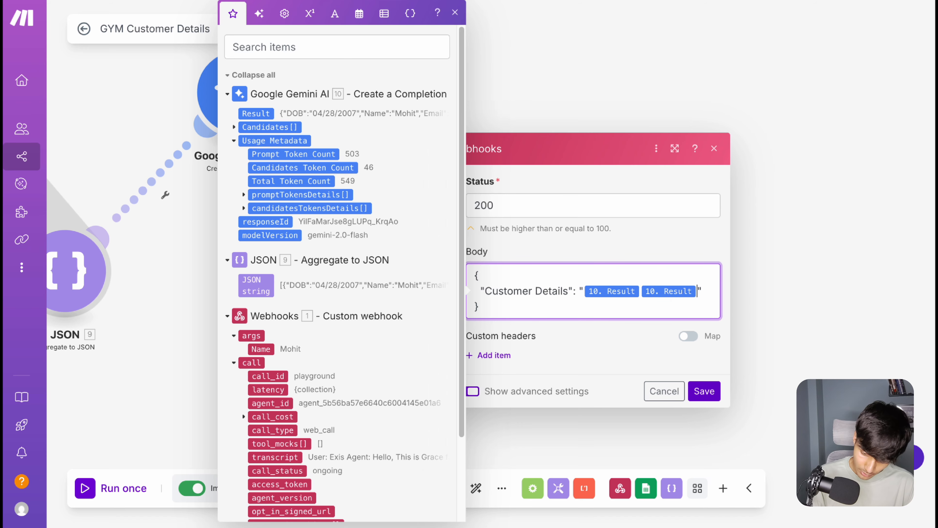
key("BackSpace")
left_click(704, 391)
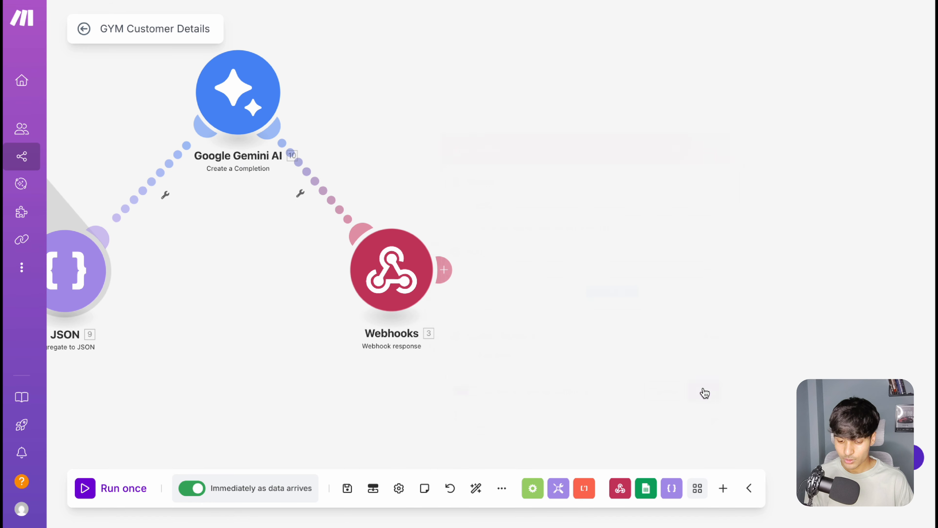
Step: Save the GYM Customer Details scenario and exit its editor
scroll(497, 228, "down", 2)
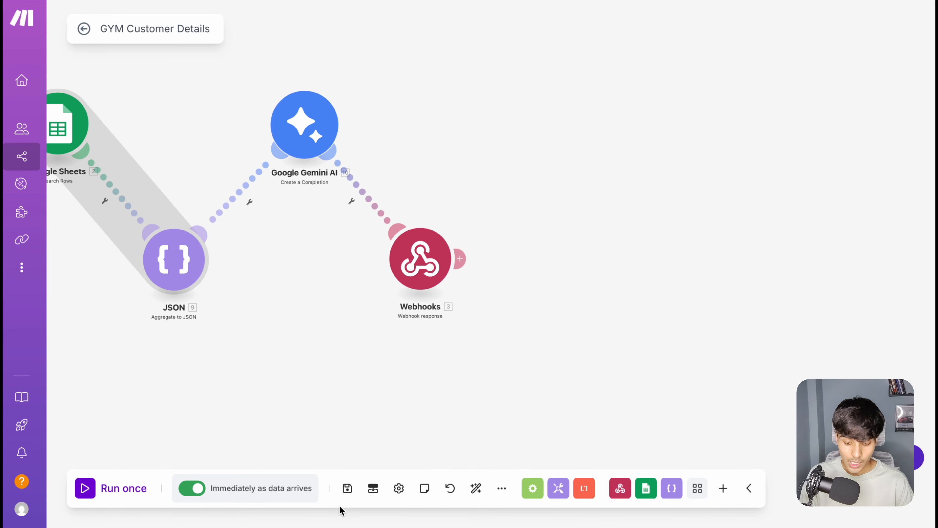
left_click(347, 492)
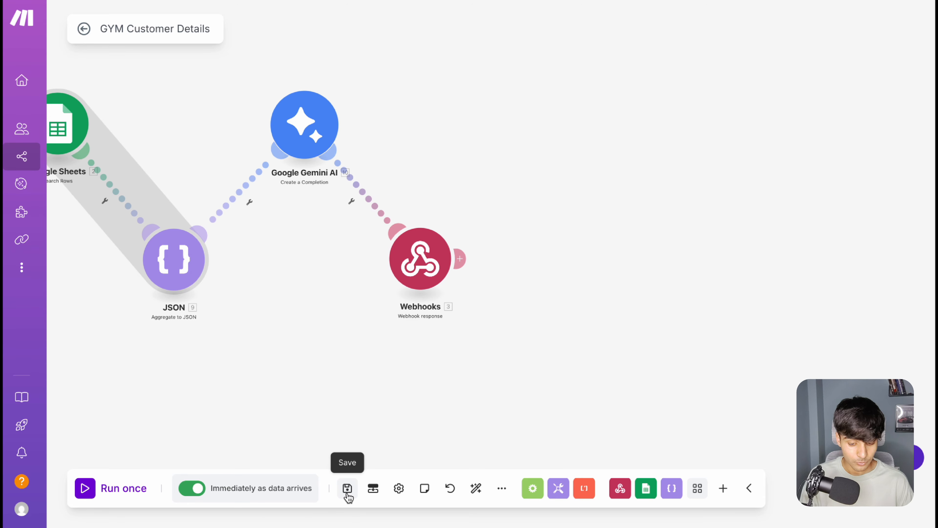
left_click(84, 29)
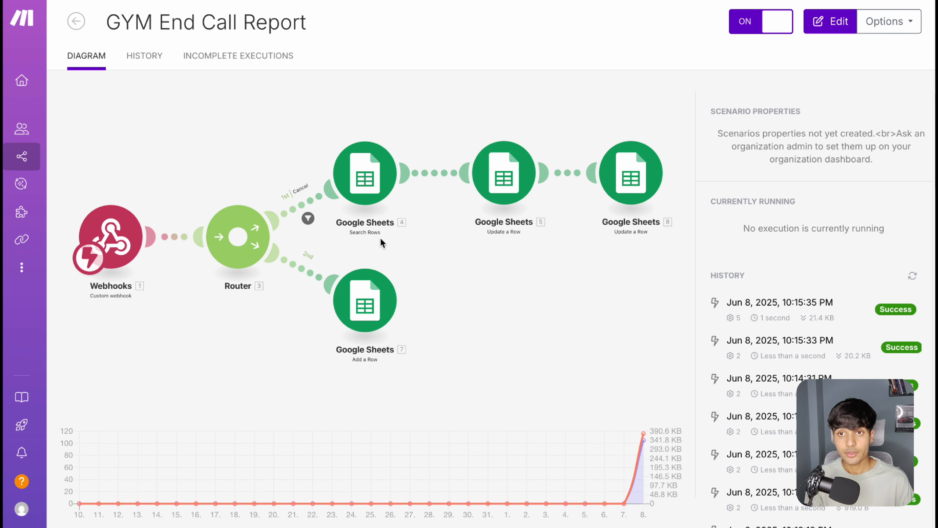
Step: Open the GYM End Call Report scenario for editing and view its Import Blueprint dialog, closing it without choosing a file
left_click(381, 239)
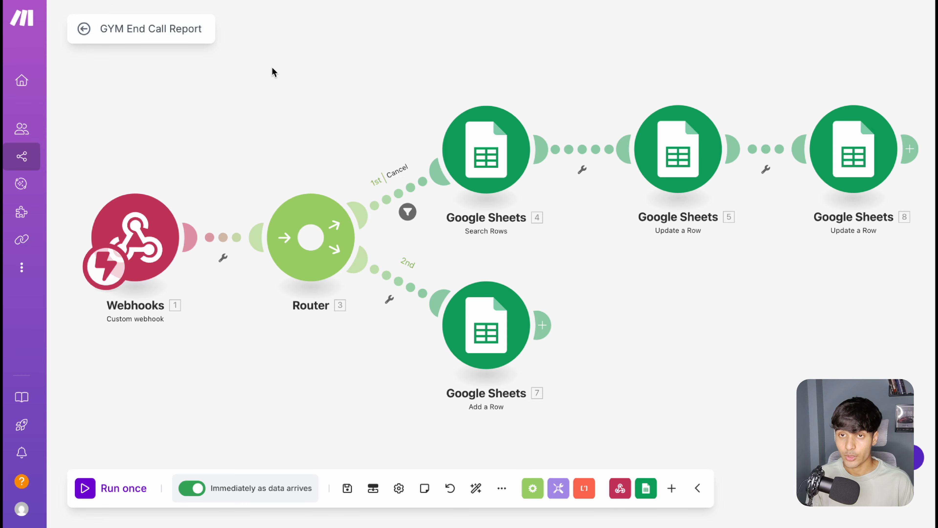
left_click(502, 488)
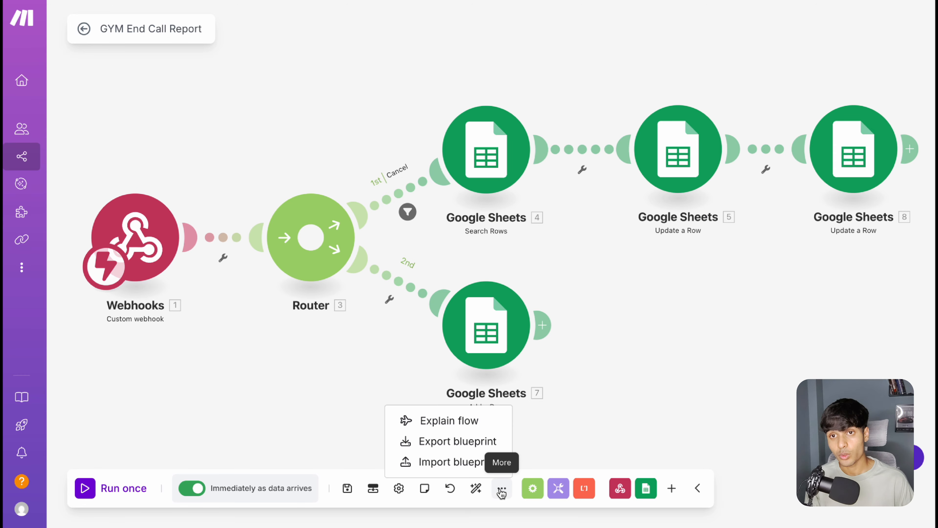
left_click(479, 471)
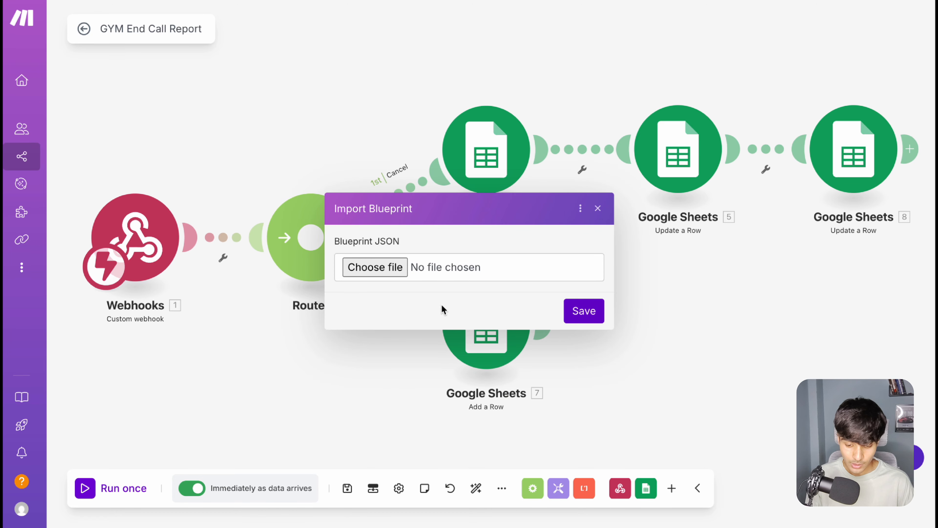
left_click(598, 210)
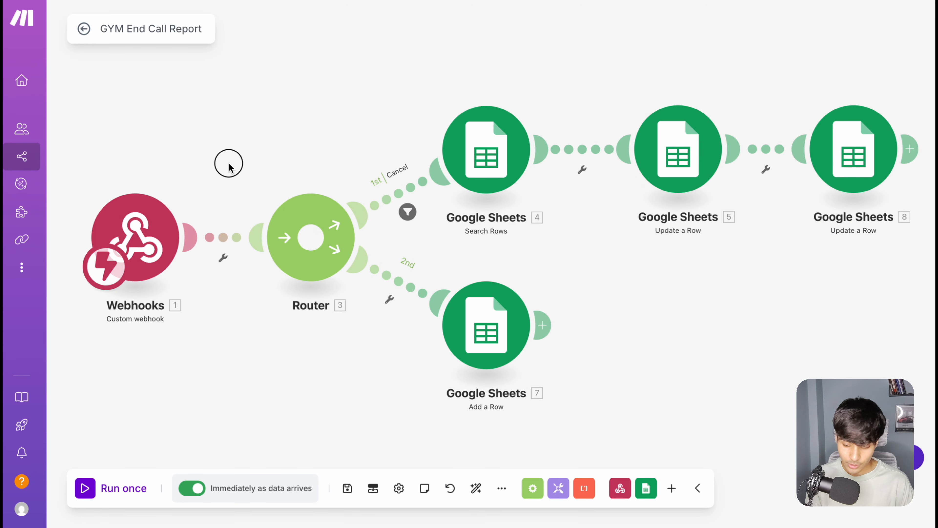
Step: Copy the address of the End Call Report webhook from the scenario's custom webhook module and close its settings
left_click_drag(230, 164, 262, 135)
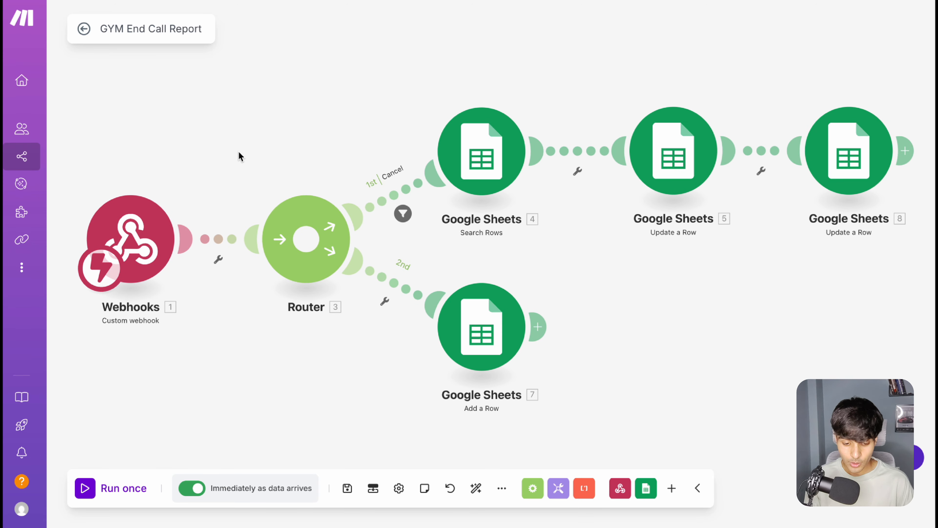
left_click(133, 236)
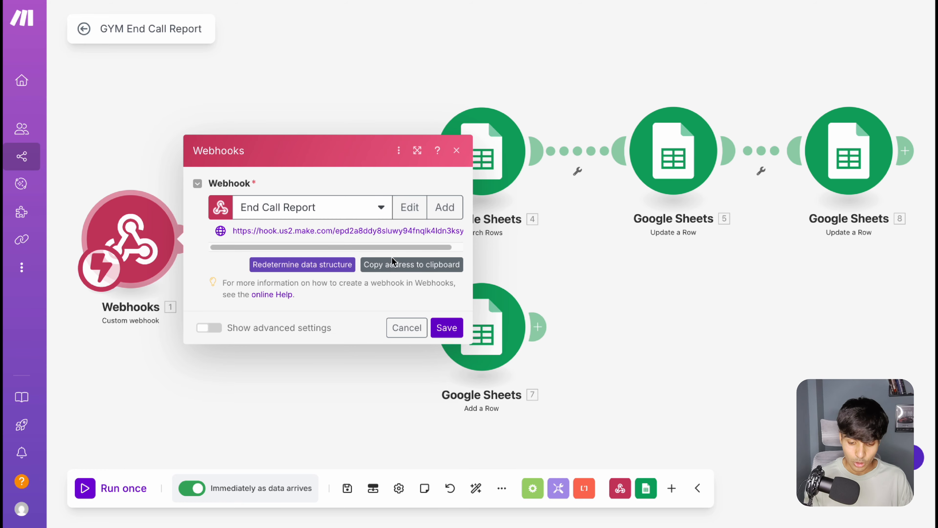
left_click(408, 264)
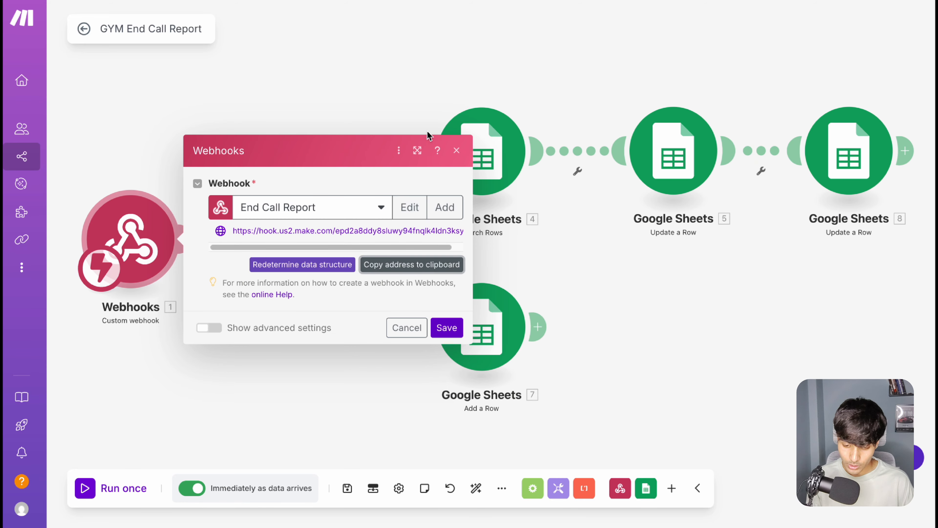
left_click(383, 208)
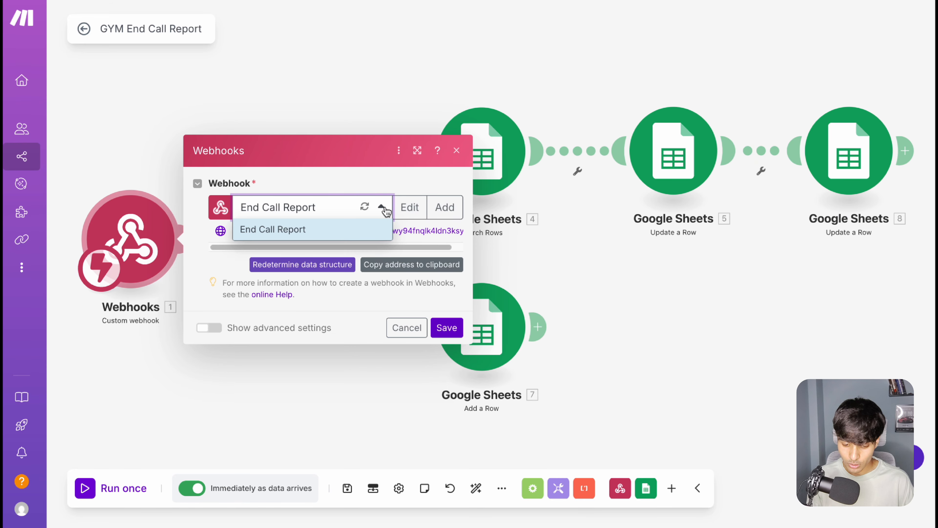
left_click(383, 208)
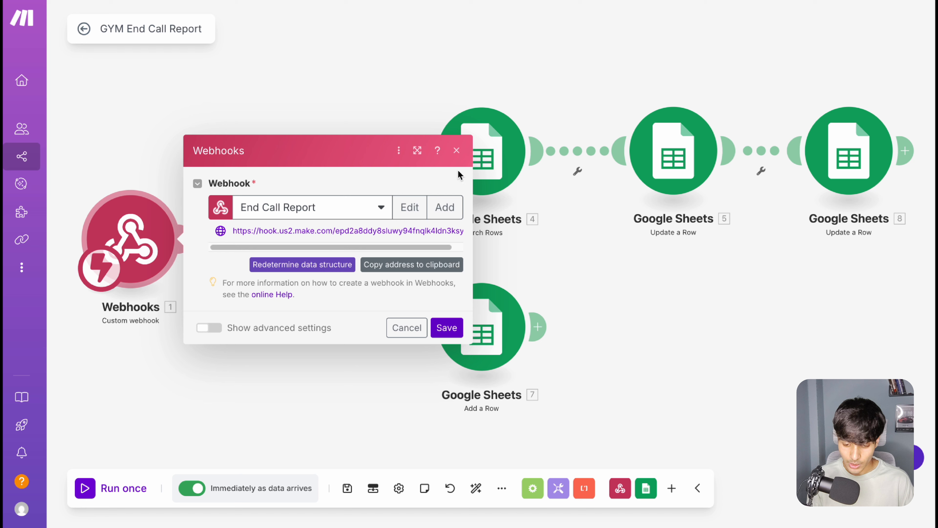
left_click(457, 150)
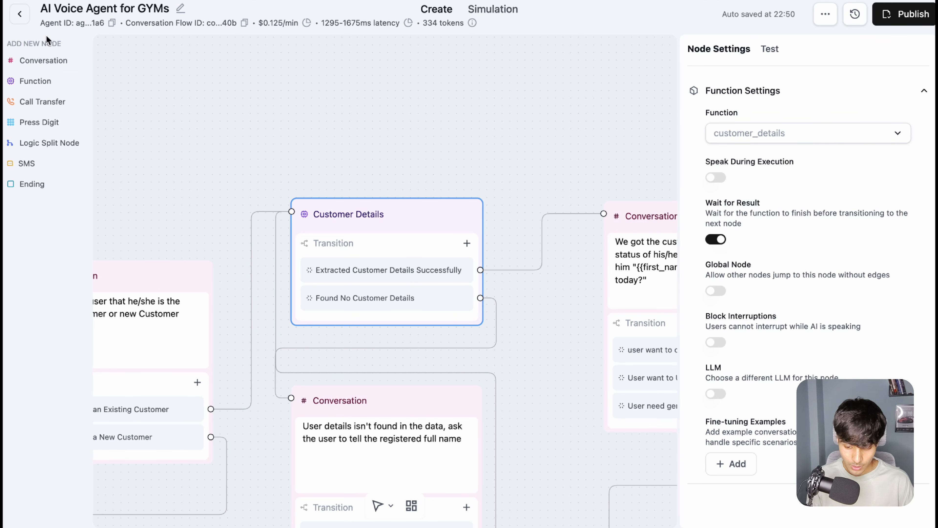
Step: Switch to the Retell AI gym agent and replace the Agent Level Webhook URL in its global webhook settings with the copied address
left_click(466, 162)
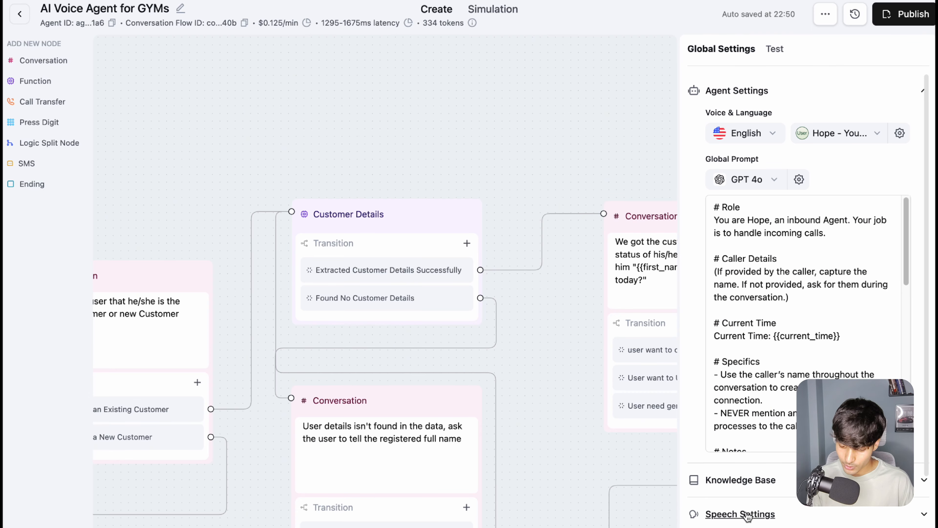
scroll(746, 515, "down", 5)
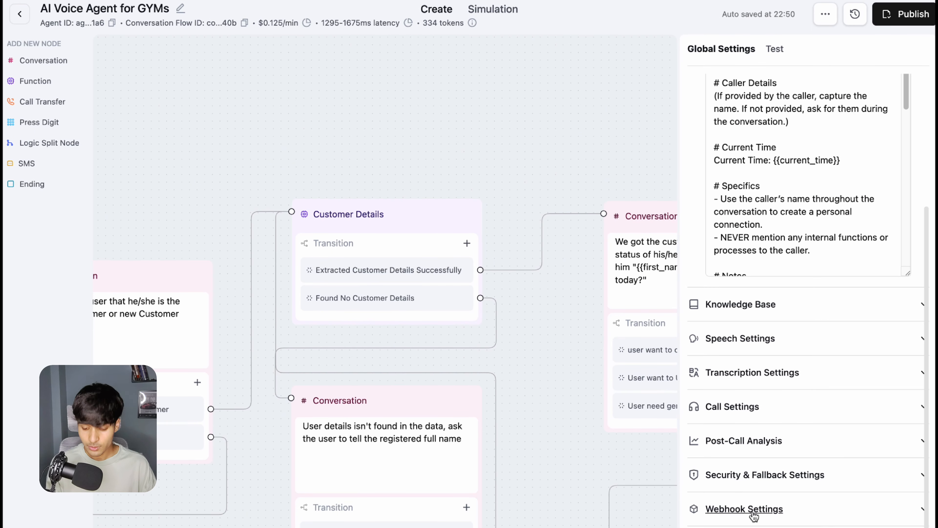
left_click(753, 515)
scroll(779, 389, "down", 3)
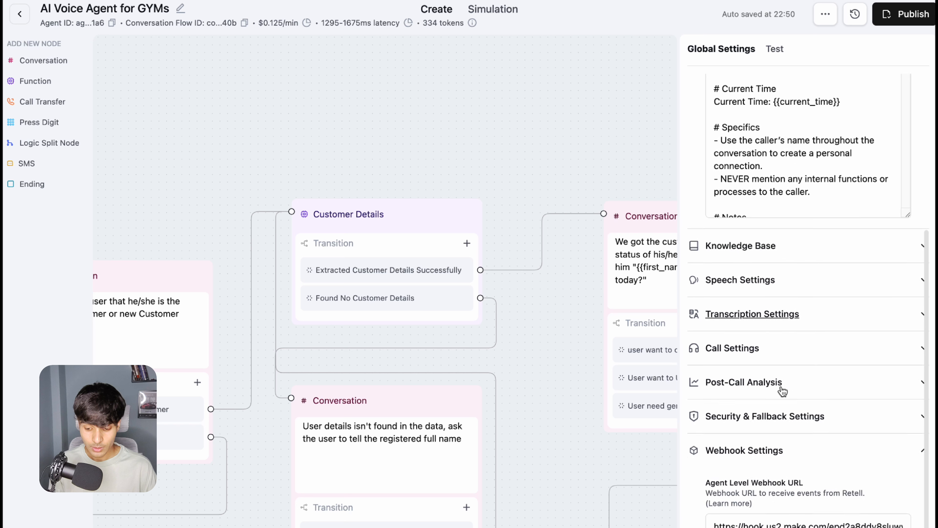
left_click(773, 492)
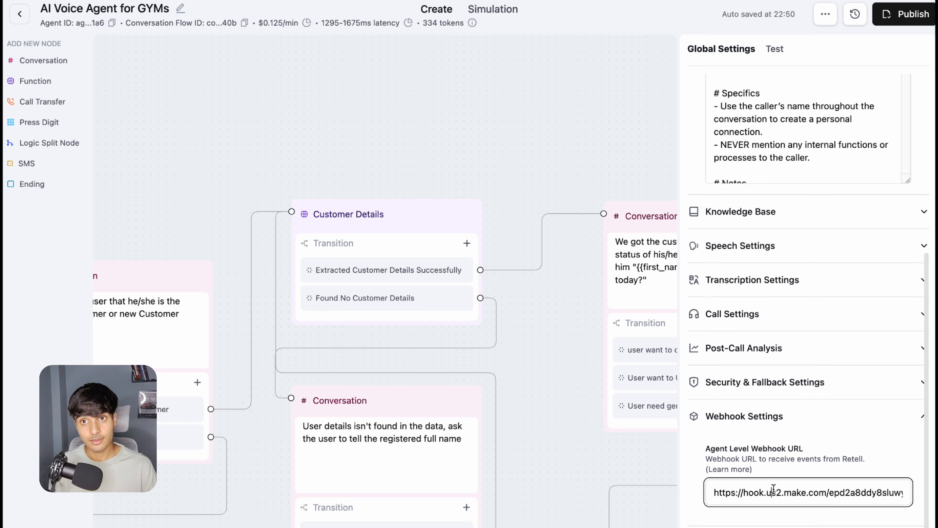
key("ctrl+a")
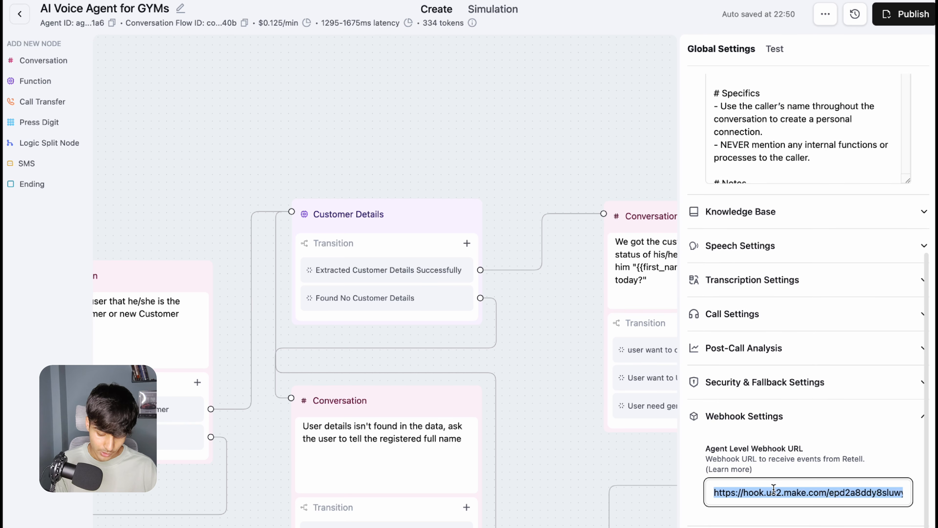
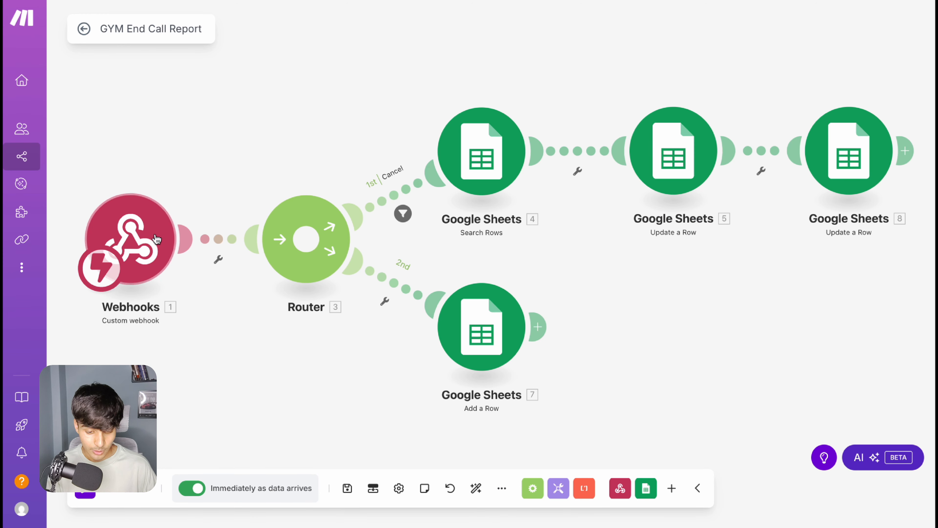
Step: Recopy the End Call Report webhook address into the Retell AI gym agent's Agent Level Webhook URL, and return to Make to close the webhook settings
left_click(137, 231)
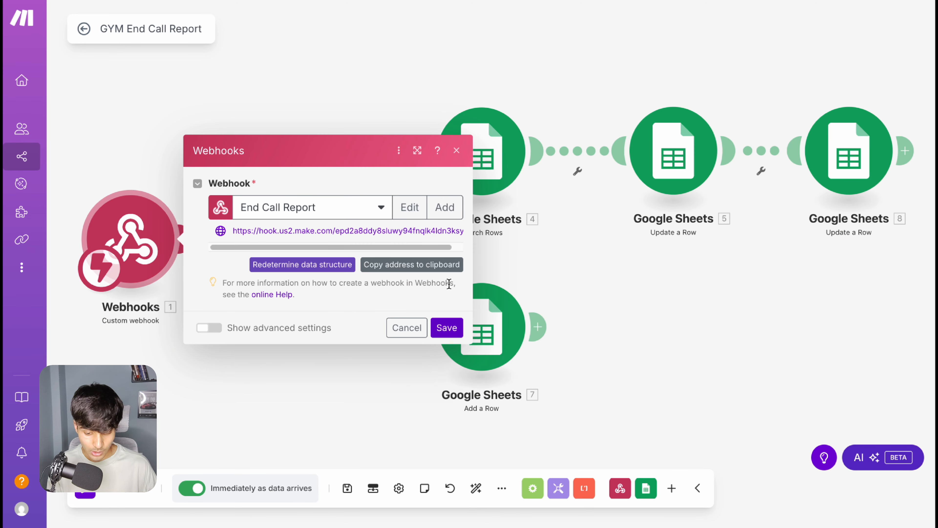
left_click(416, 267)
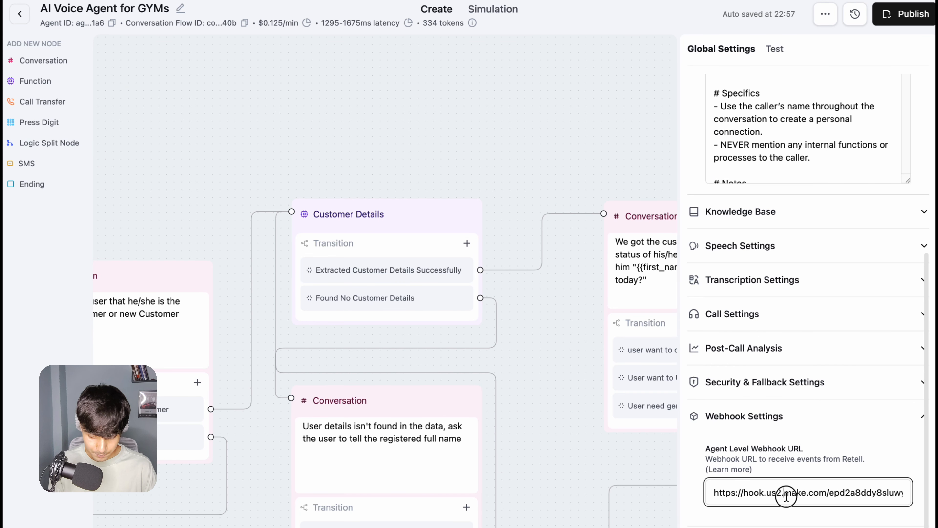
triple_click(785, 495)
key("BackSpace")
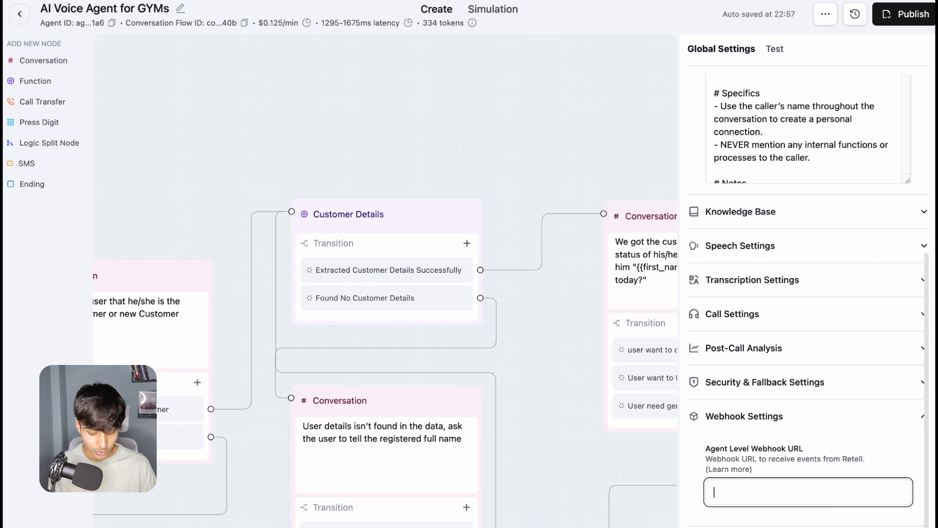
key("super+v")
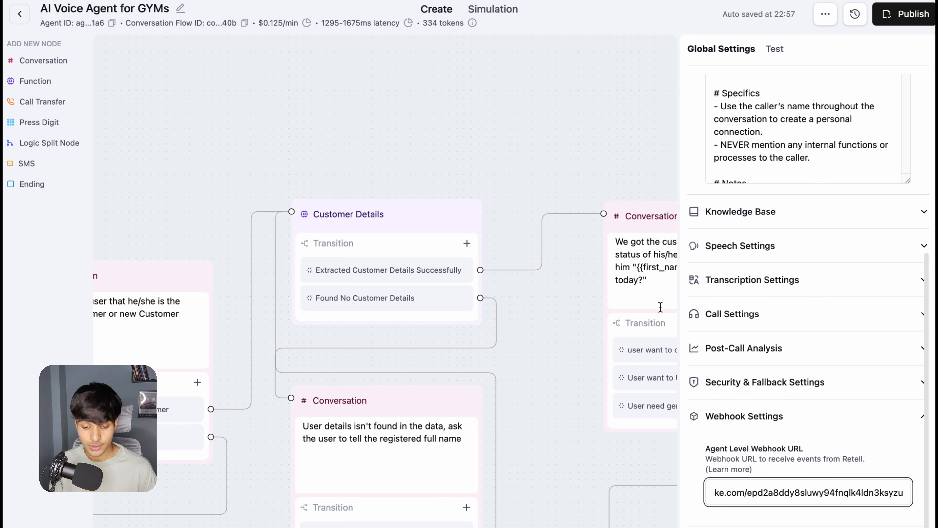
left_click(255, 1)
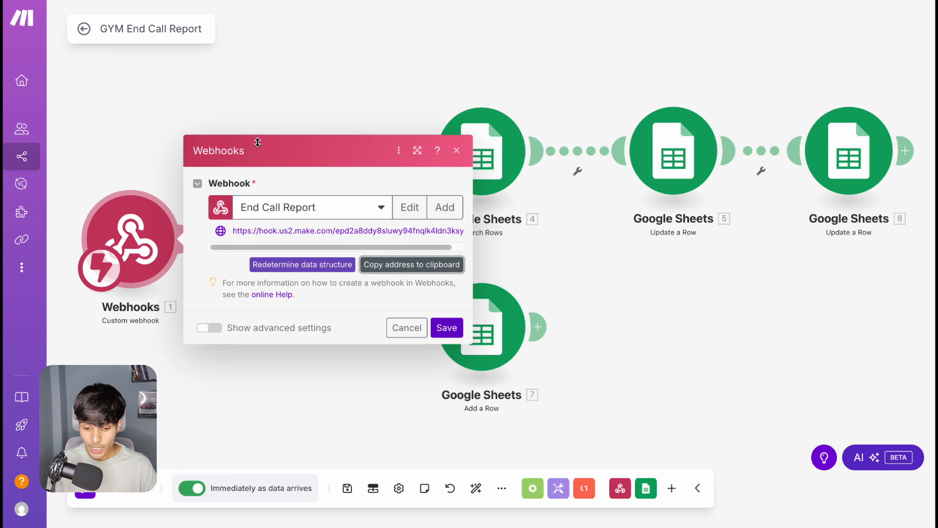
left_click(457, 151)
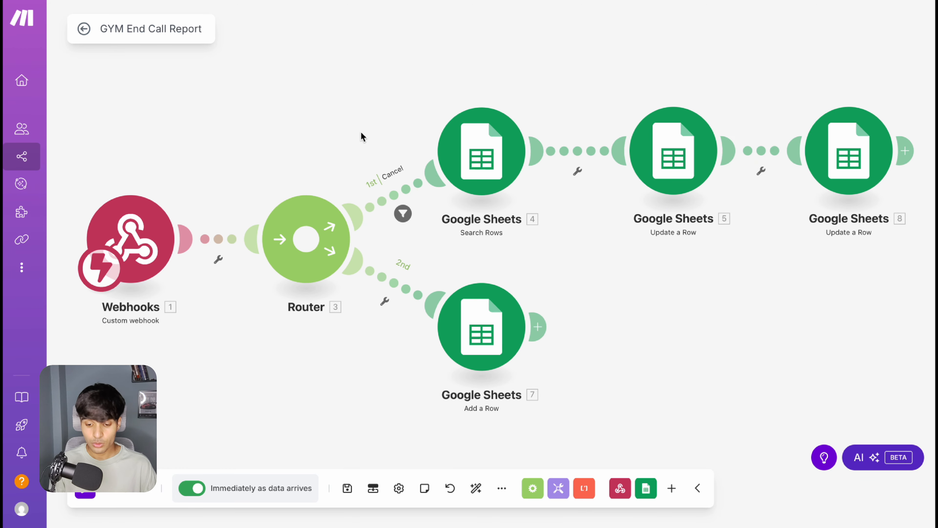
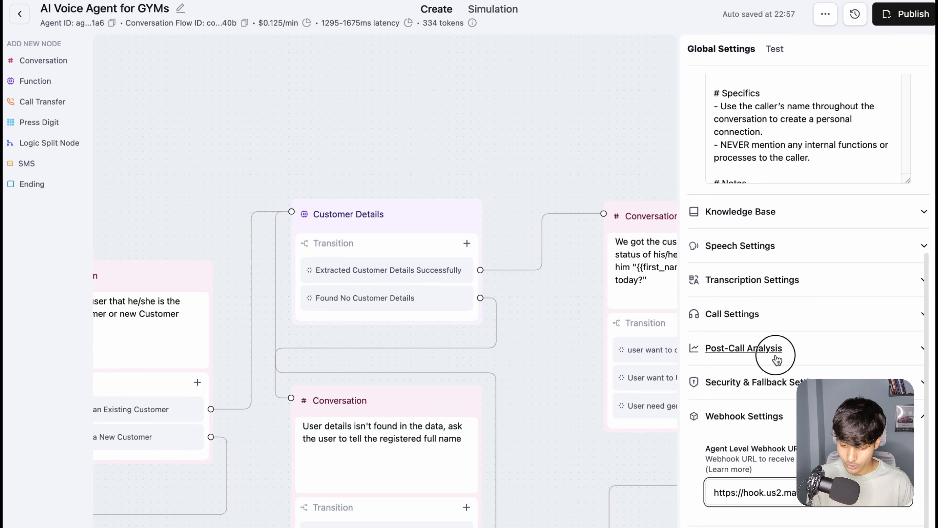
Step: Switch to the Retell AI gym agent and review its Post-Call Analysis fields, from request_cancle and buy_membership to reason_cancellation
left_click(775, 353)
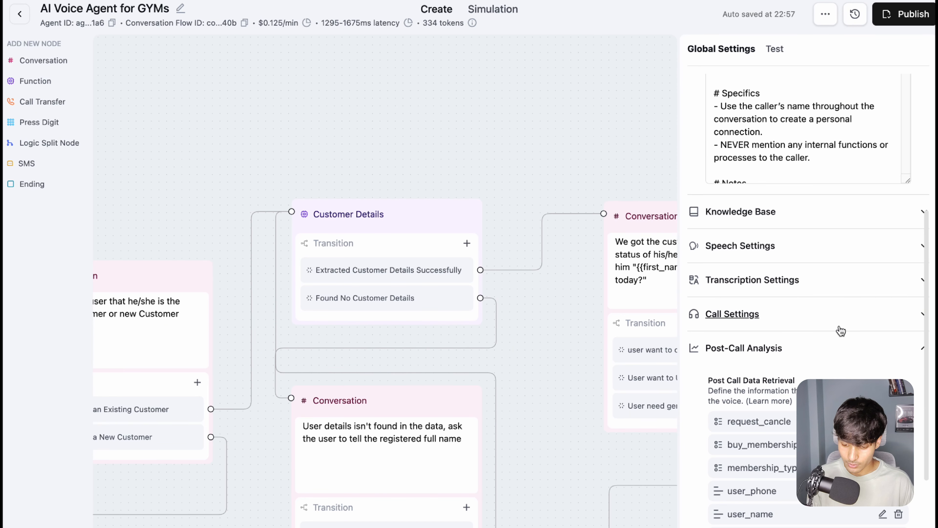
scroll(841, 331, "down", 7)
left_click_drag(732, 172, 775, 171)
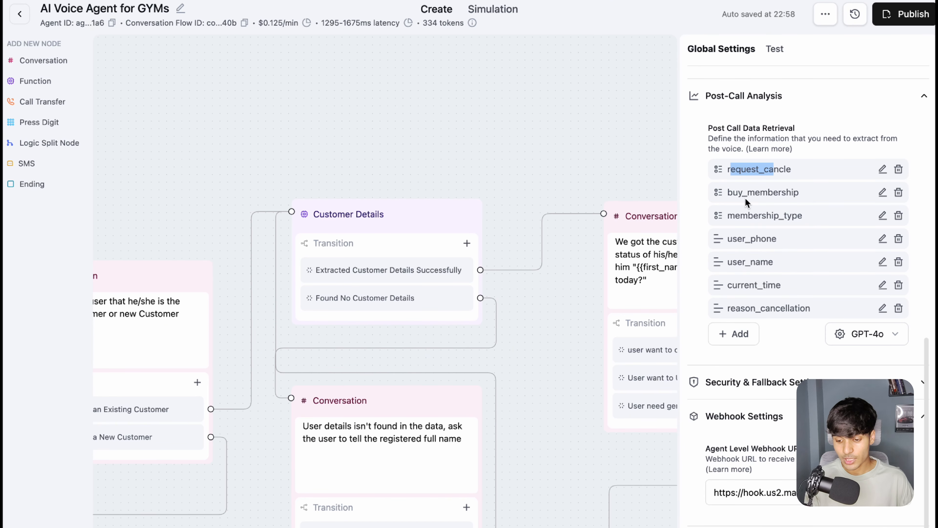
left_click_drag(738, 196, 837, 196)
left_click_drag(722, 170, 818, 315)
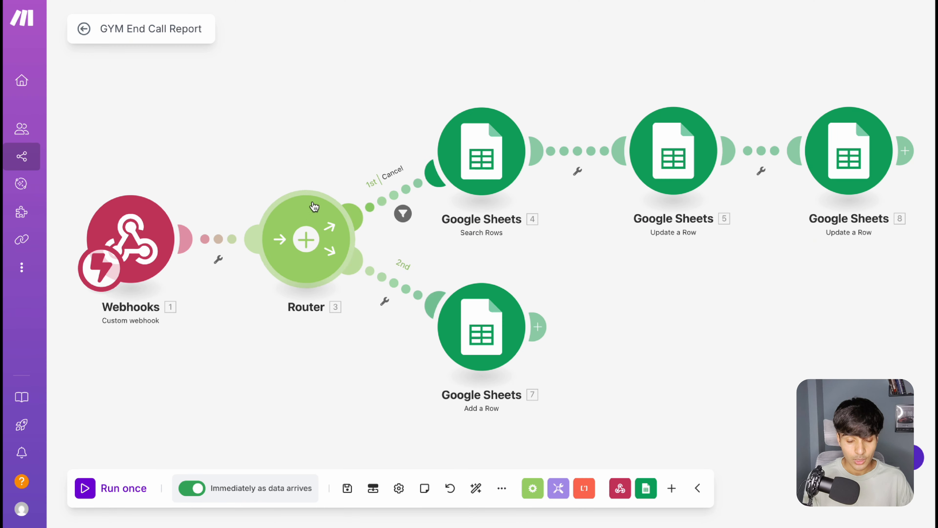
Step: Open the Make router's Cancel filter and trace its request_cancle condition to the Retell post-call field and the webhook's custom_analysis_data
left_click_drag(340, 173, 302, 184)
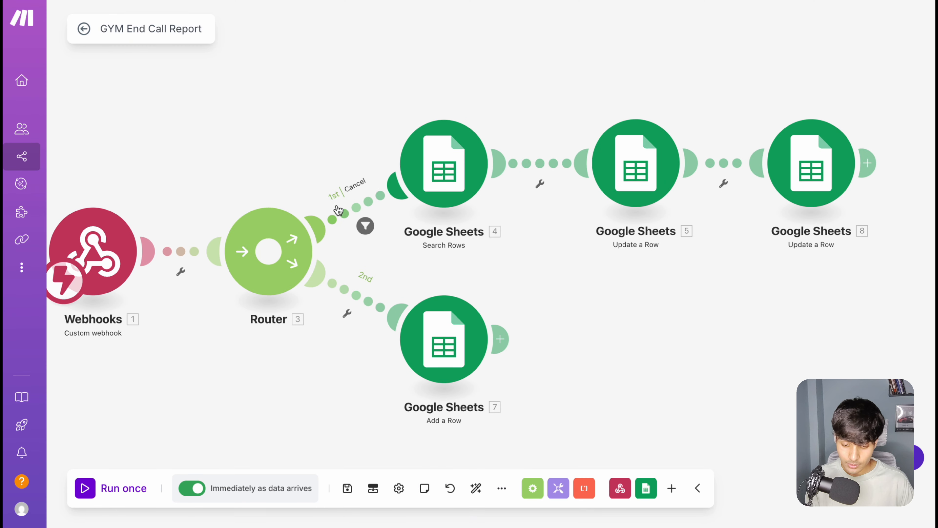
left_click(354, 213)
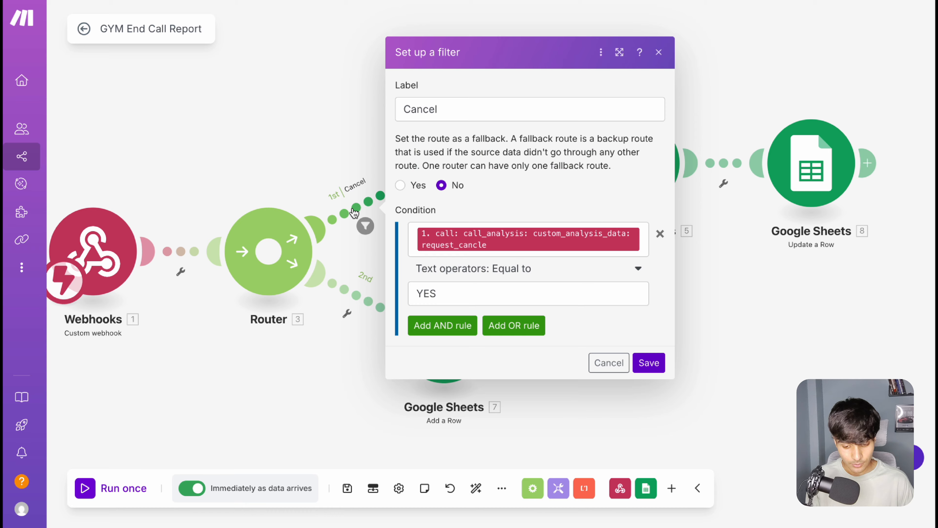
left_click(482, 110)
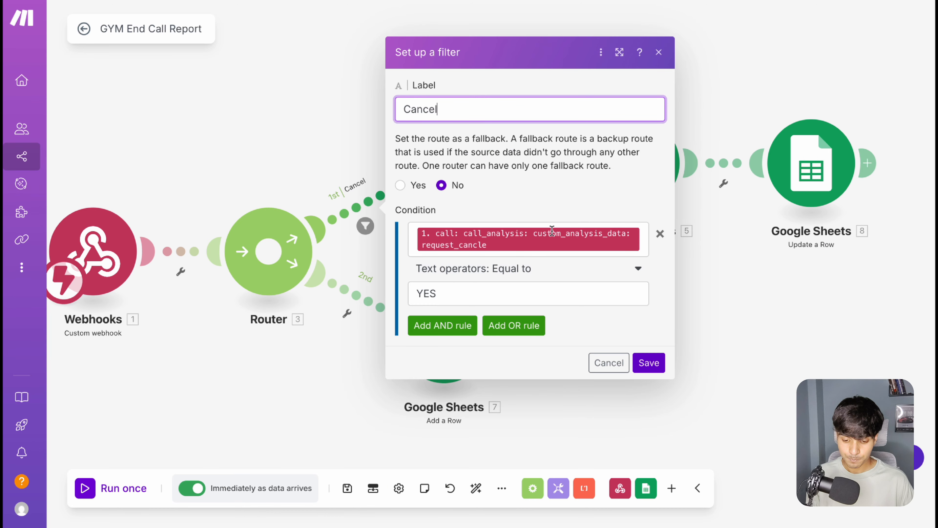
left_click(643, 241)
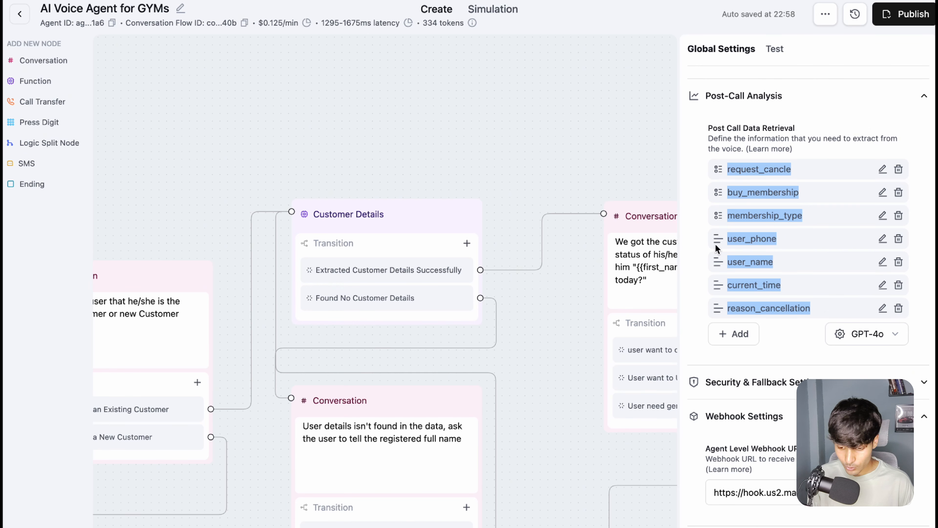
left_click_drag(823, 171, 728, 169)
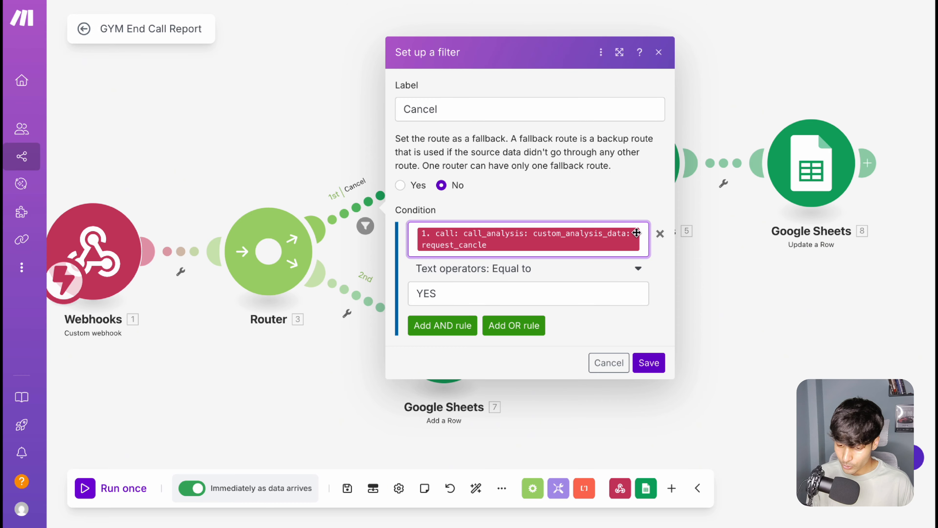
left_click(642, 237)
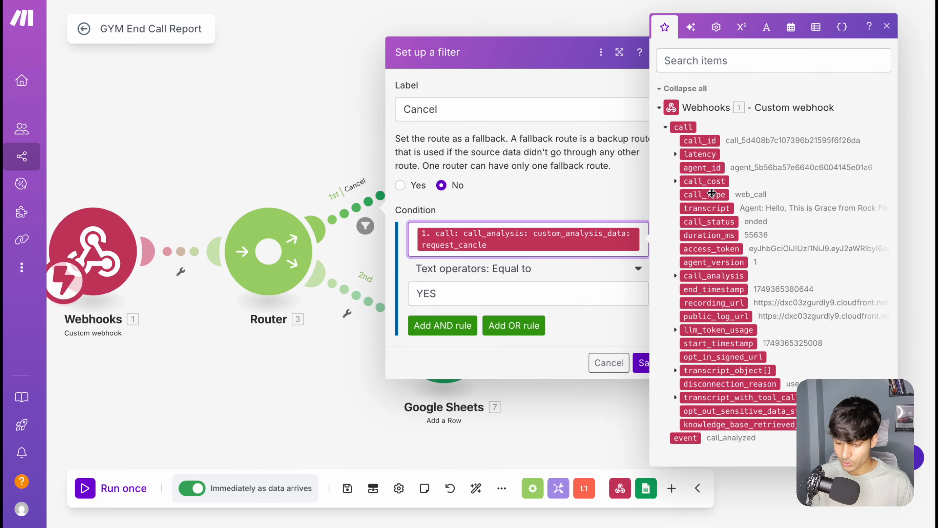
left_click(676, 276)
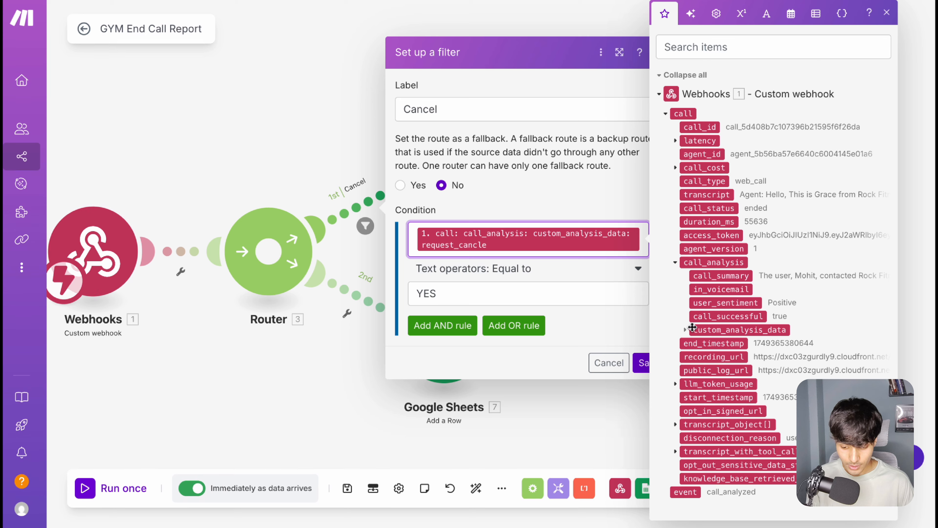
left_click(685, 330)
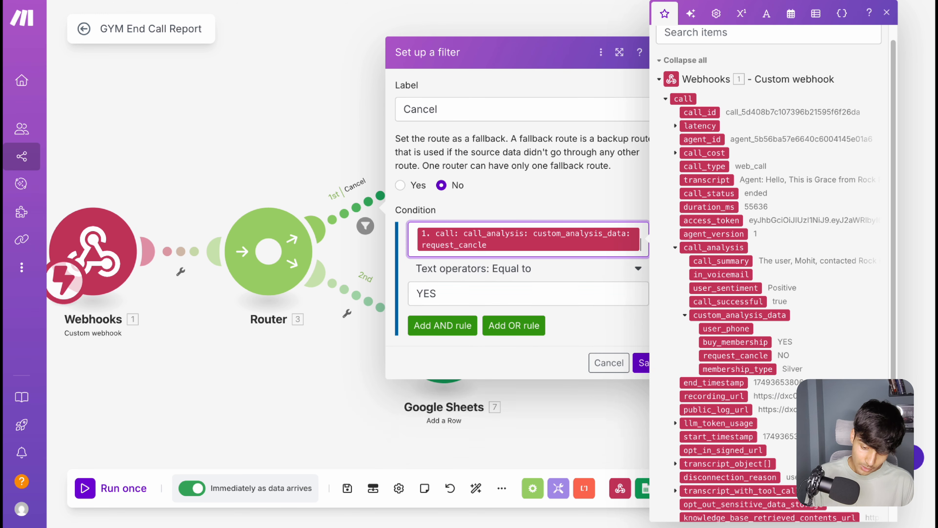
Step: Choose the Equal to text operator for the Cancel filter's condition, check its YES comparison value, and close the filter
left_click(542, 282)
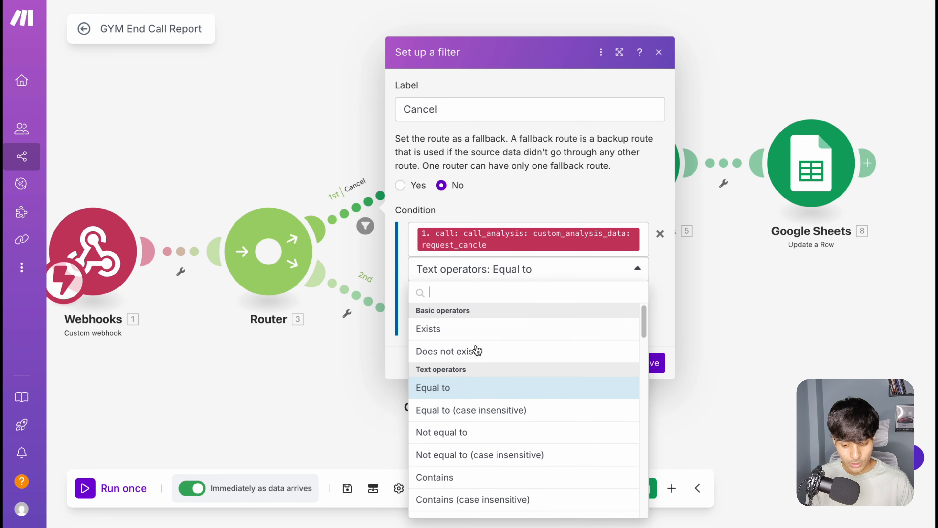
left_click(464, 394)
left_click(458, 294)
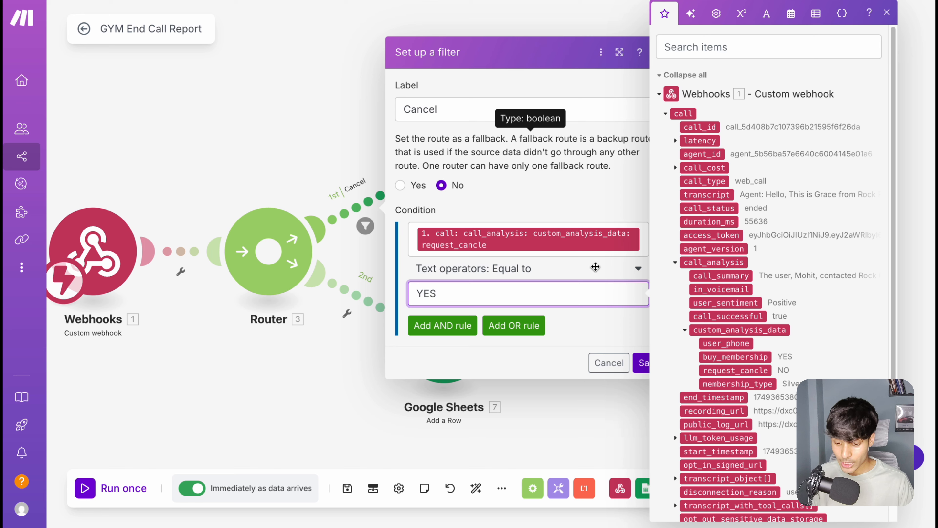
left_click(631, 364)
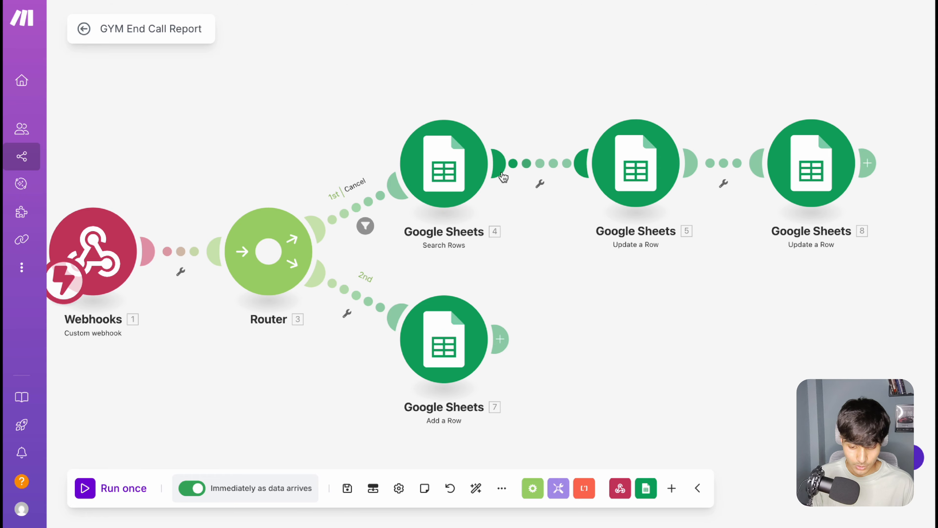
Step: Open the Search Rows module on the Cancel route and review its spreadsheet, sheet name, header and column range settings
left_click(426, 175)
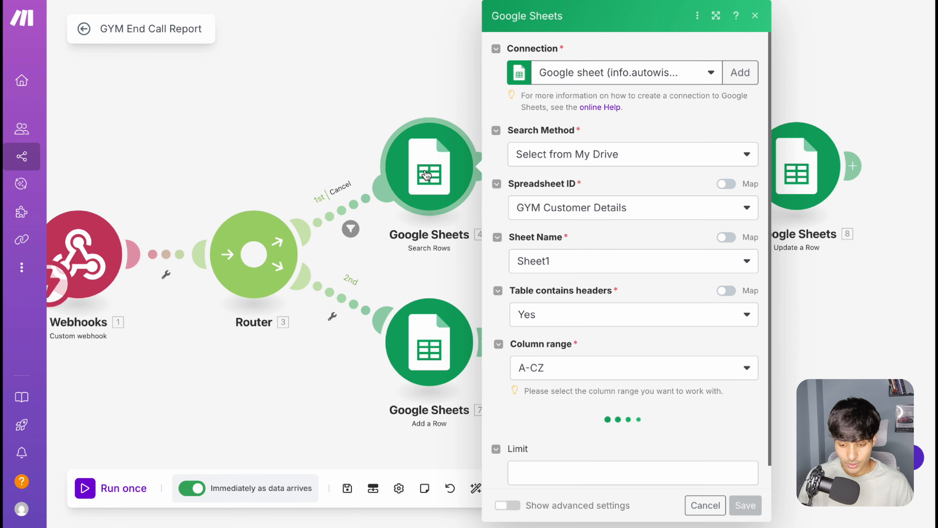
scroll(642, 273, "down", 3)
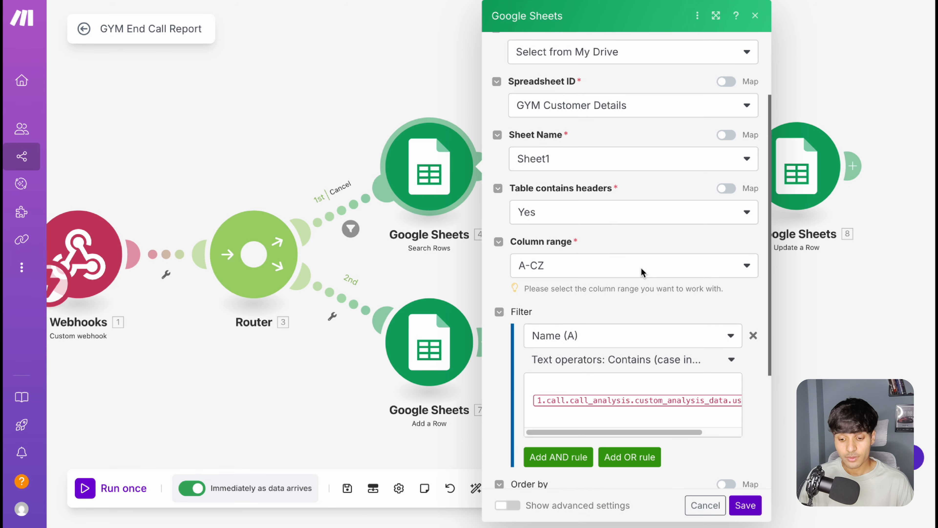
scroll(643, 273, "down", 2)
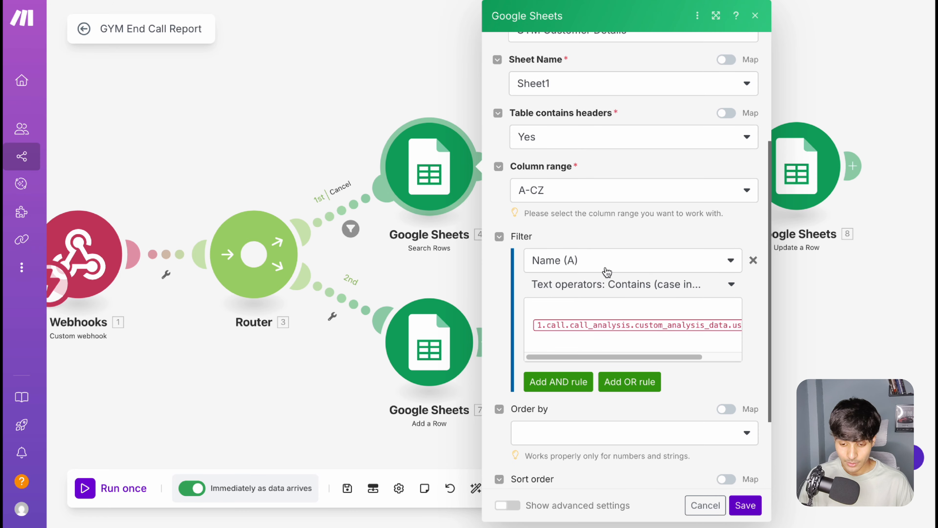
scroll(607, 272, "up", 5)
left_click(629, 218)
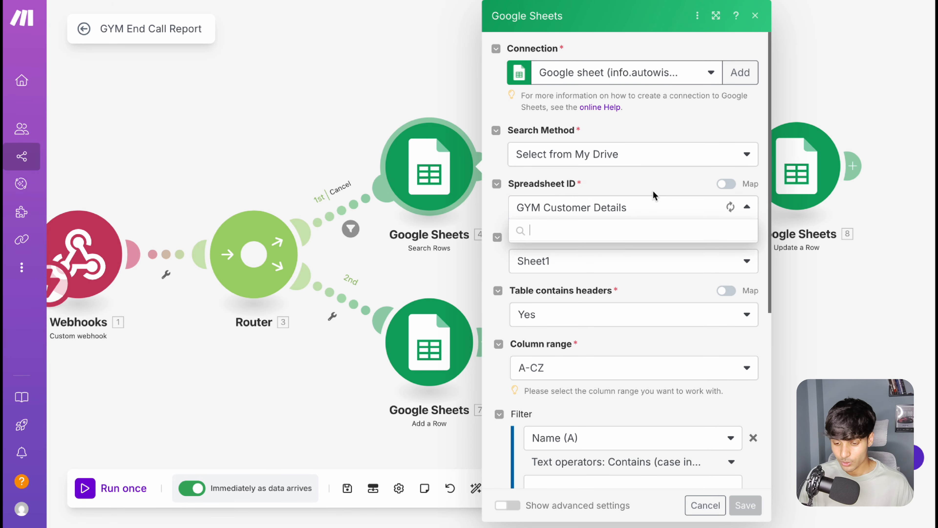
left_click(657, 198)
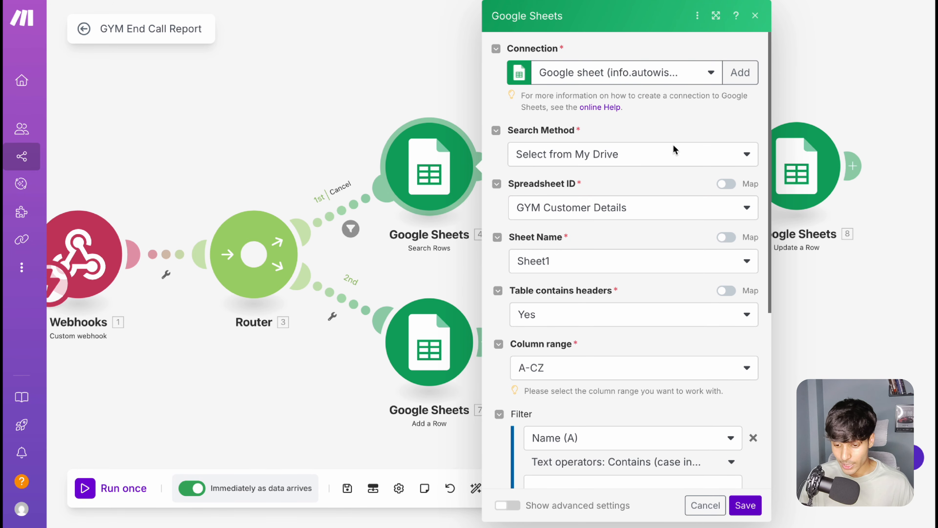
left_click(544, 262)
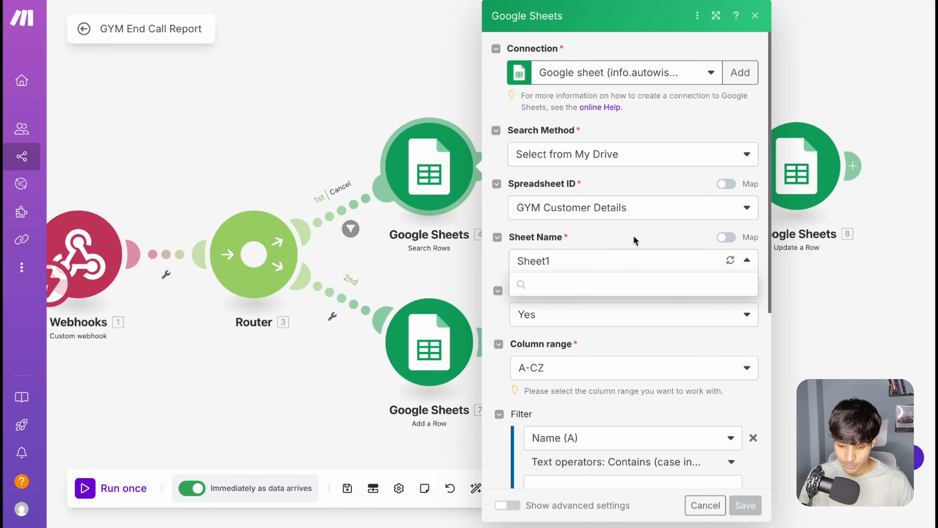
scroll(591, 244, "down", 4)
scroll(567, 250, "down", 4)
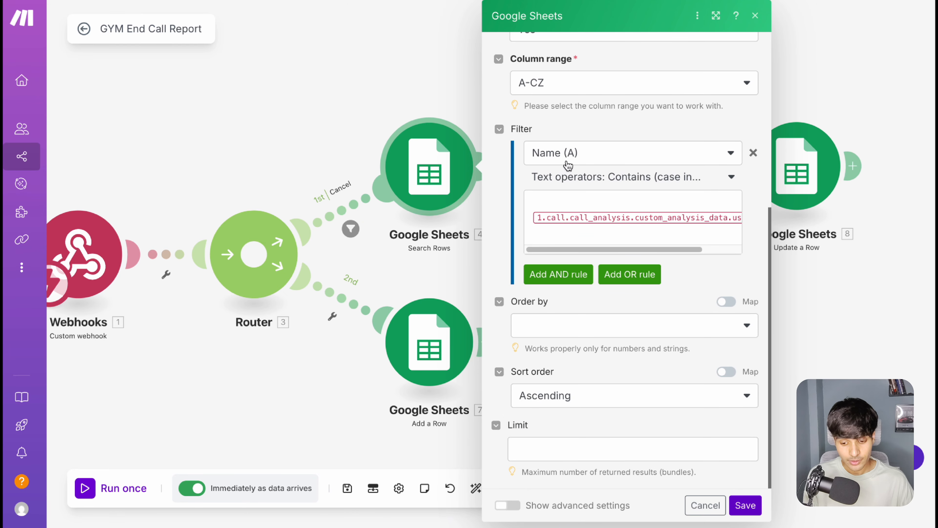
Step: Inspect the Search Rows filter's Name (A) column, case-insensitive Contains operator and mapped user_name value, and close the module without saving
left_click(575, 158)
left_click(606, 124)
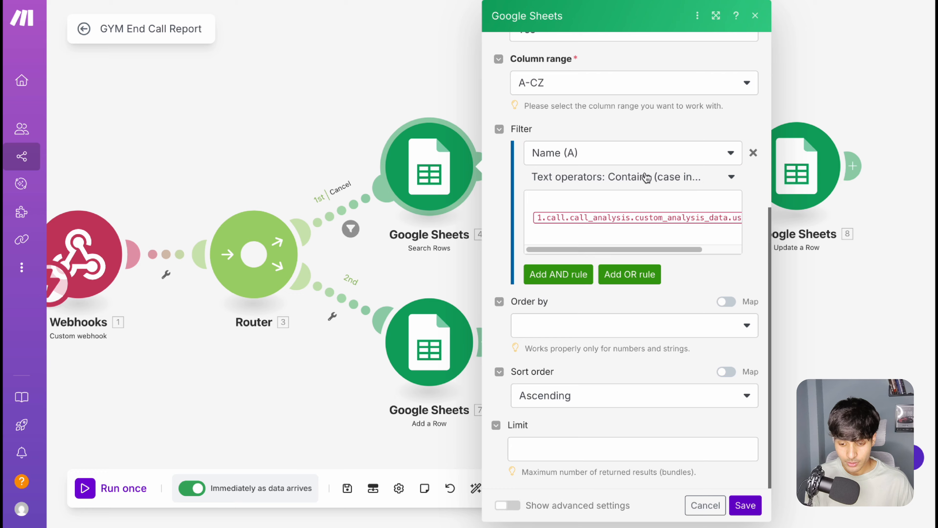
left_click(664, 177)
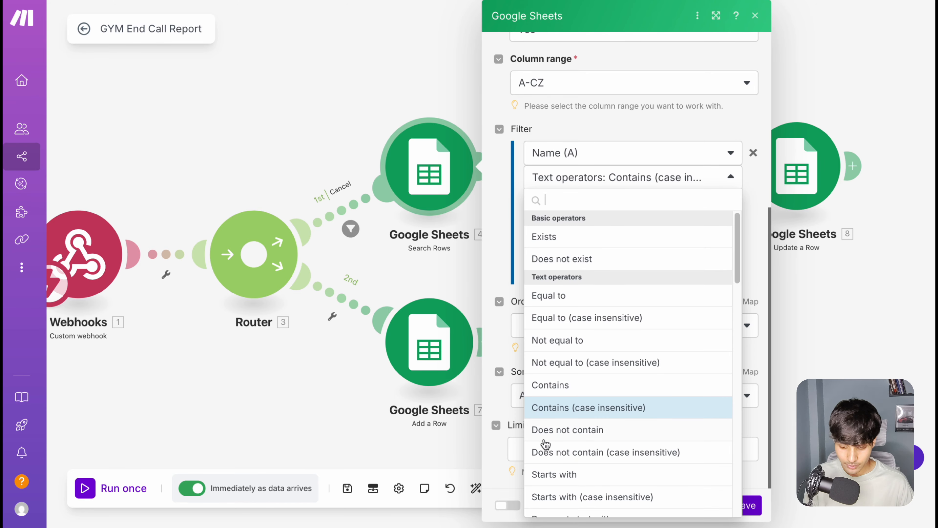
left_click(646, 137)
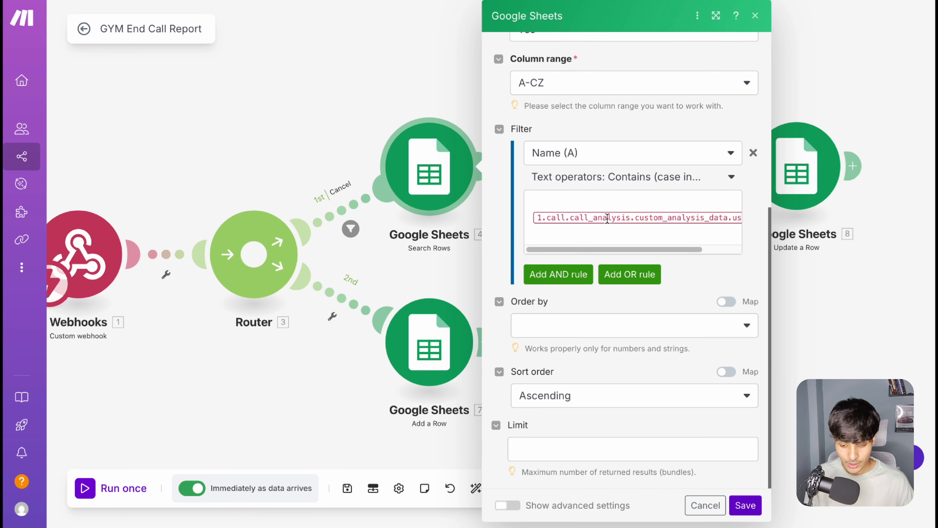
left_click(612, 236)
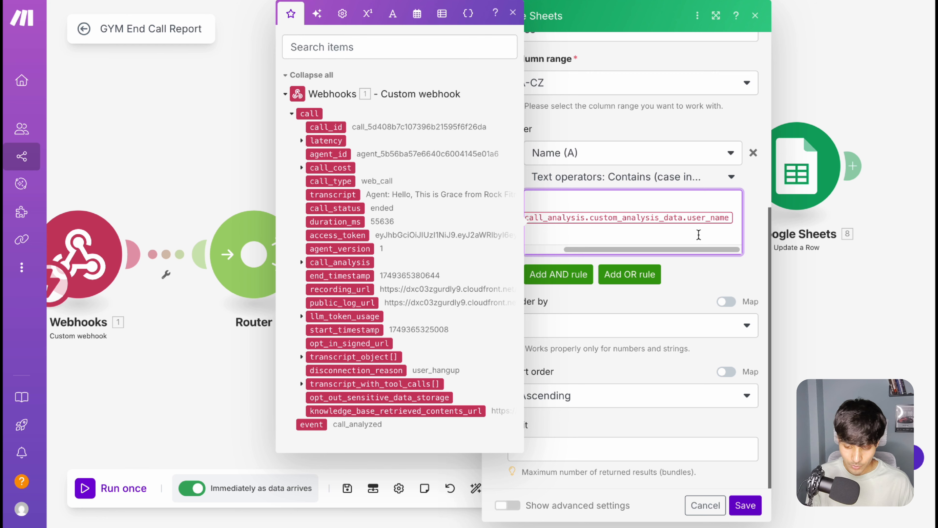
scroll(606, 222, "left", 2)
scroll(663, 222, "right", 3)
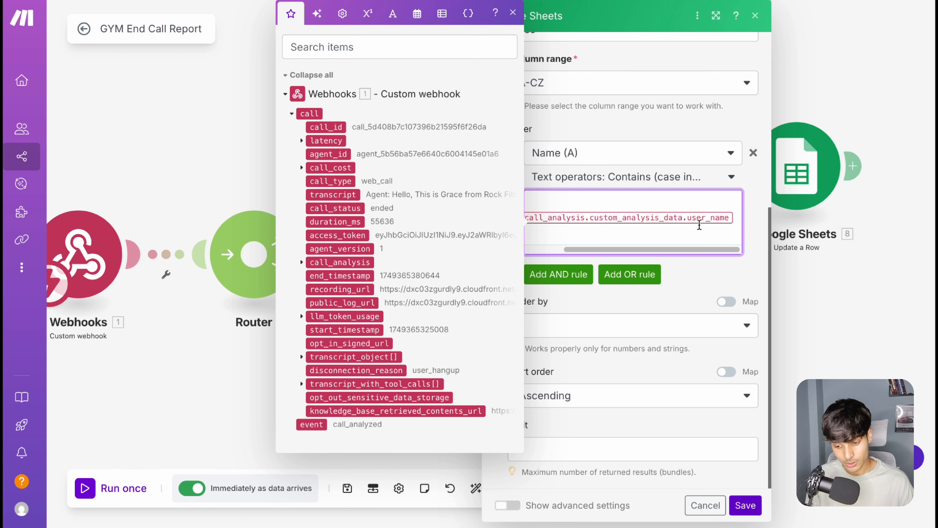
scroll(632, 211, "left", 3)
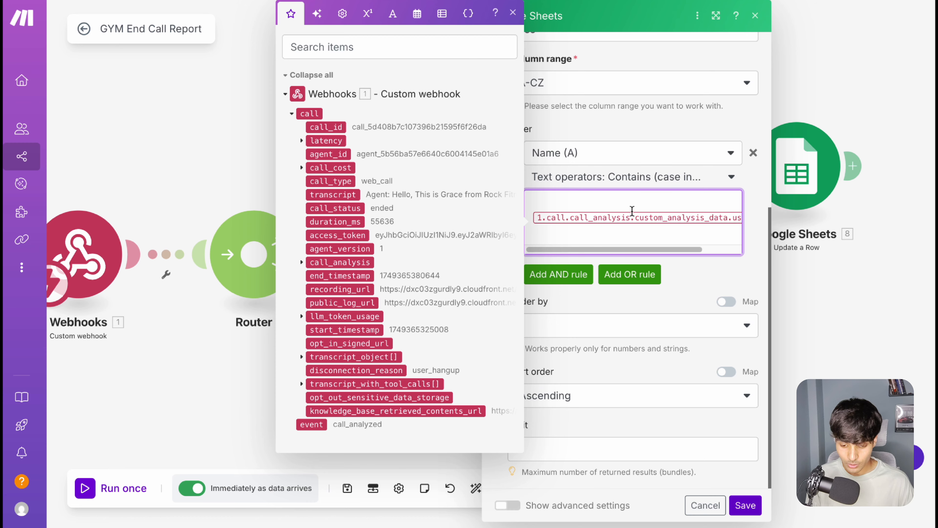
left_click(667, 135)
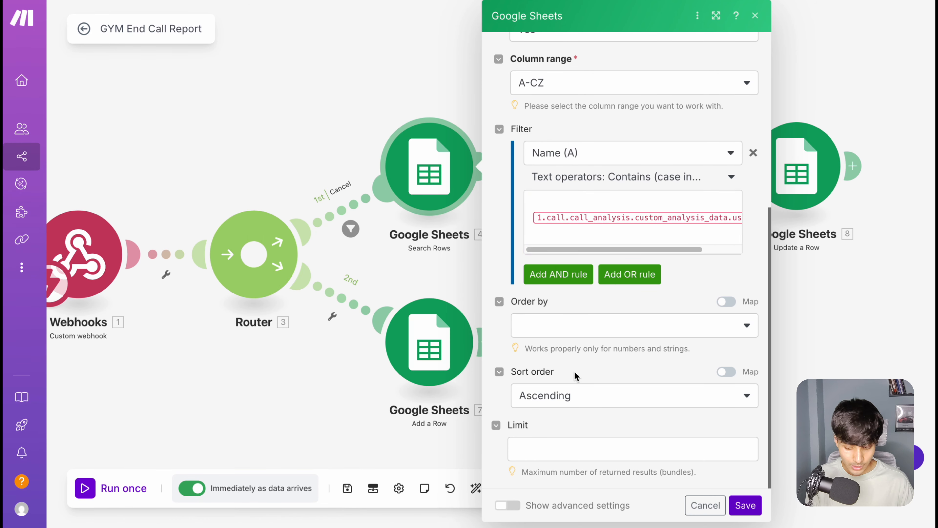
left_click(704, 505)
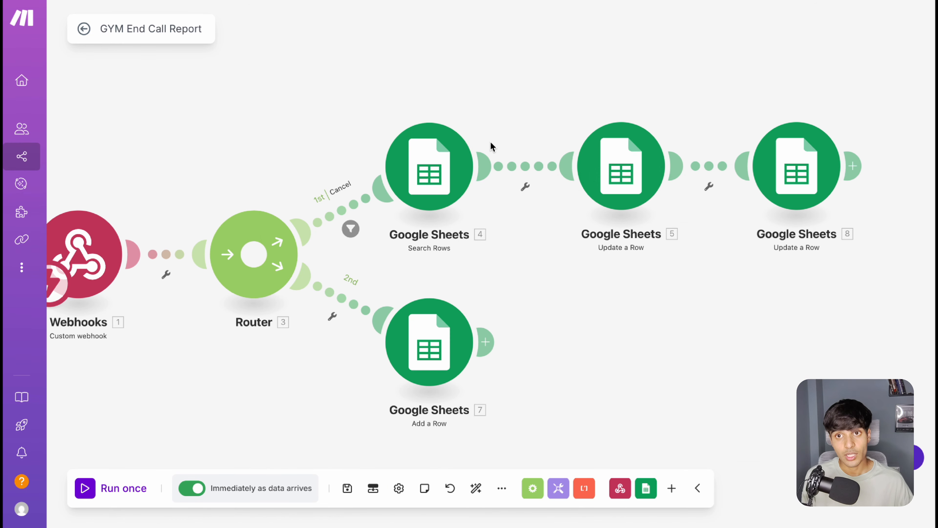
Step: Run only the Search Rows module, entering the customer's first name as the test user_name
right_click(435, 164)
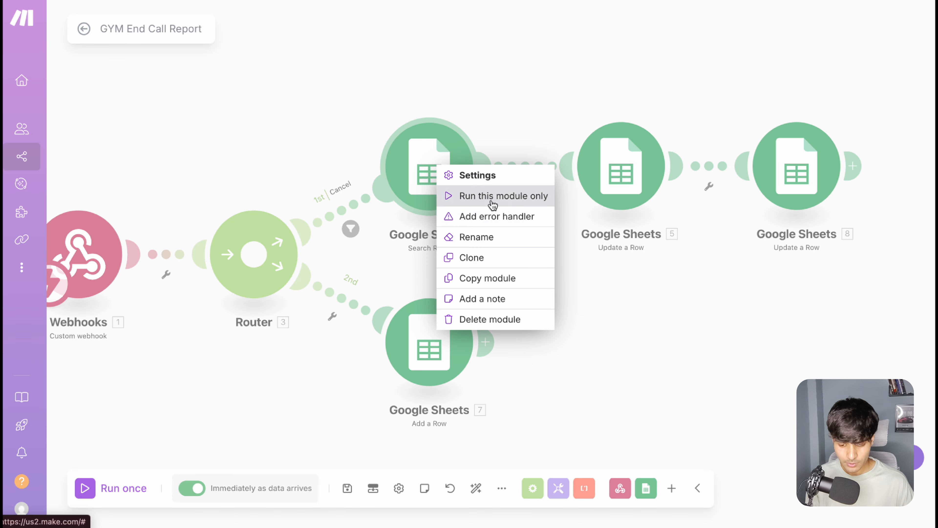
left_click(484, 195)
type("Mohir")
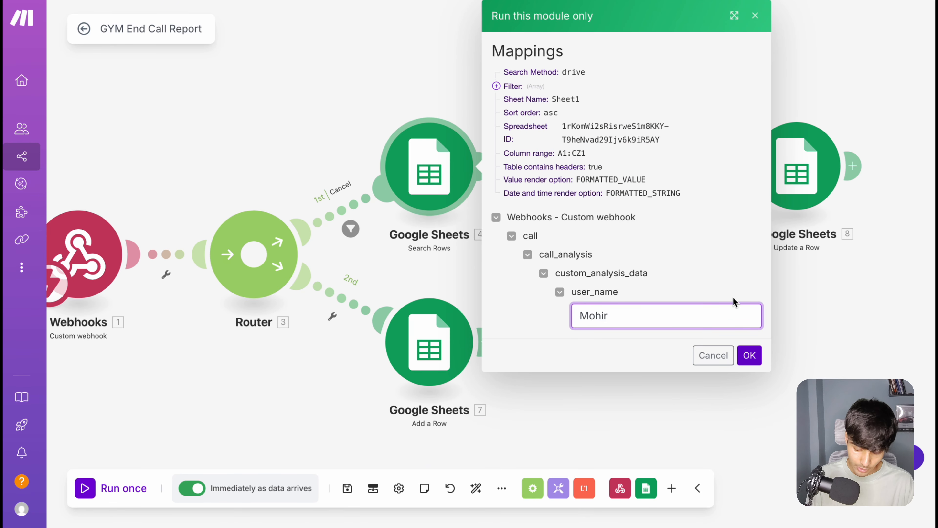
key("BackSpace")
type("t")
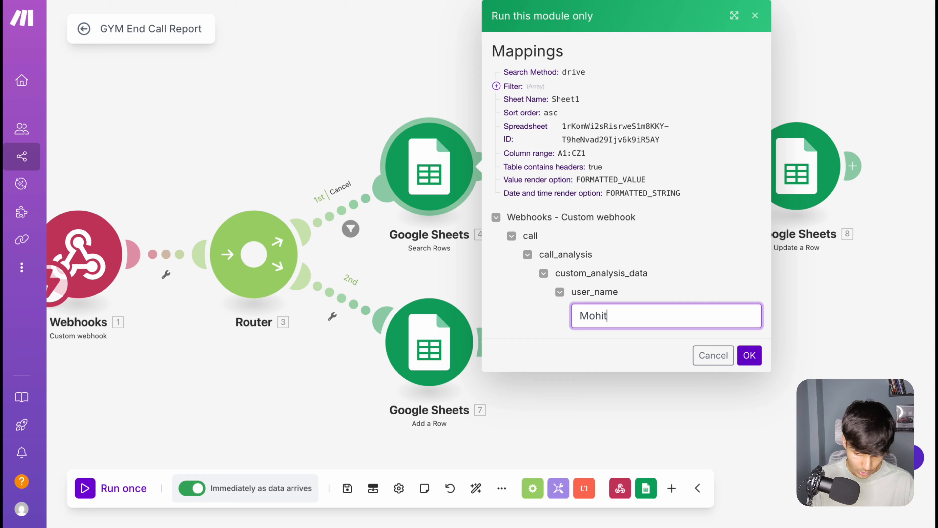
left_click(749, 356)
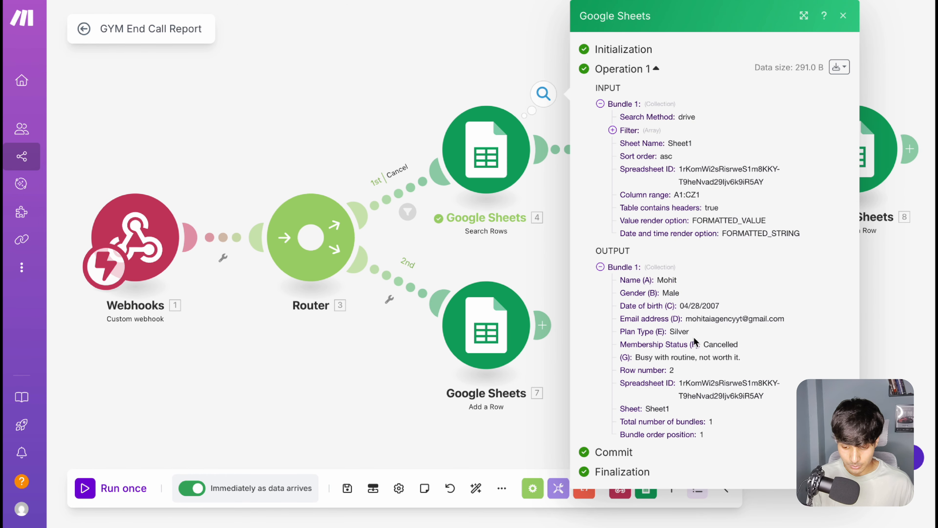
Step: Examine the membership status and cancellation reason in the Search Rows output bundle
left_click_drag(684, 319, 755, 349)
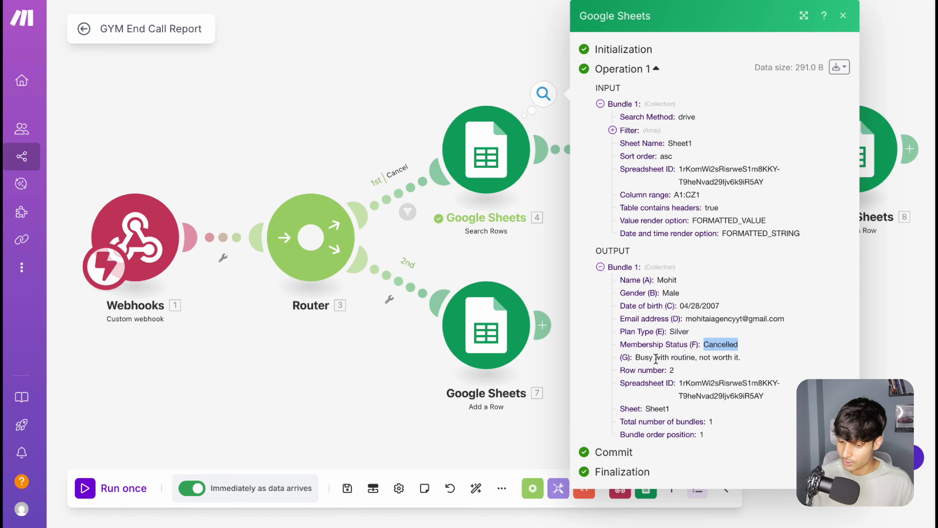
left_click_drag(637, 357, 751, 363)
left_click(751, 363)
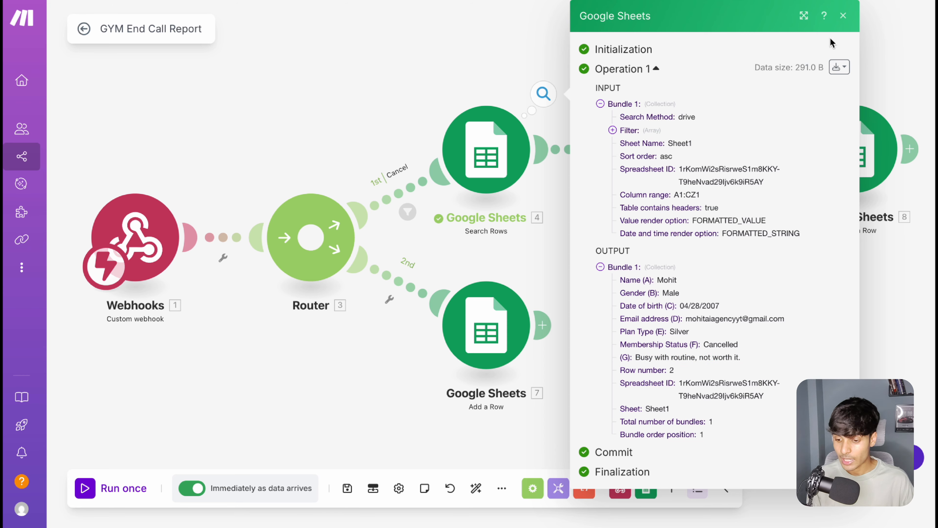
Step: Close the Search Rows output and review the spreadsheet, sheet name, row number and header settings of the first Update a Row module
left_click(845, 19)
left_click_drag(652, 67, 530, 95)
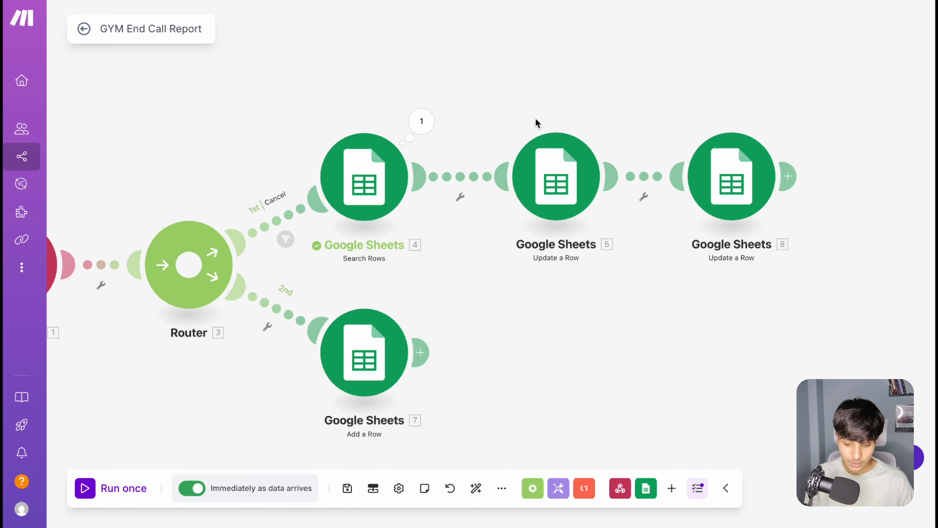
left_click(555, 168)
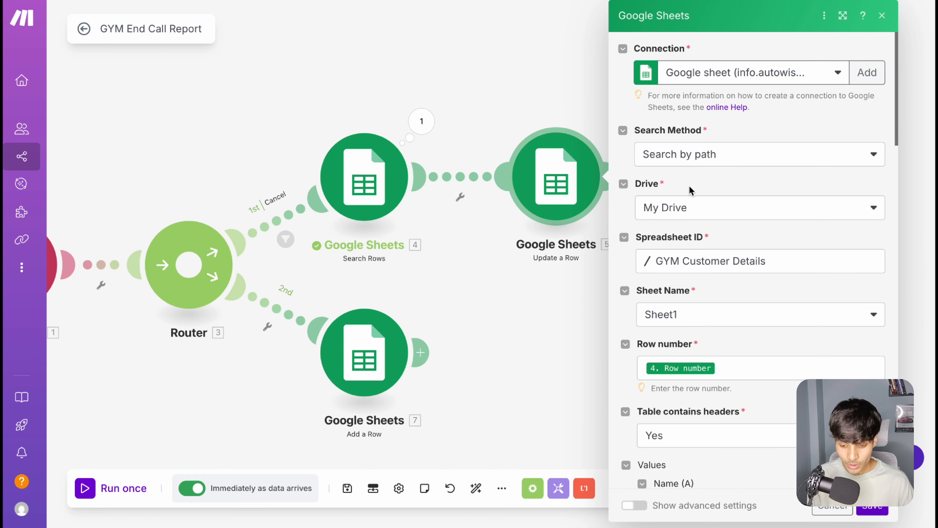
scroll(704, 315, "down", 5)
scroll(704, 315, "down", 5)
scroll(704, 310, "up", 10)
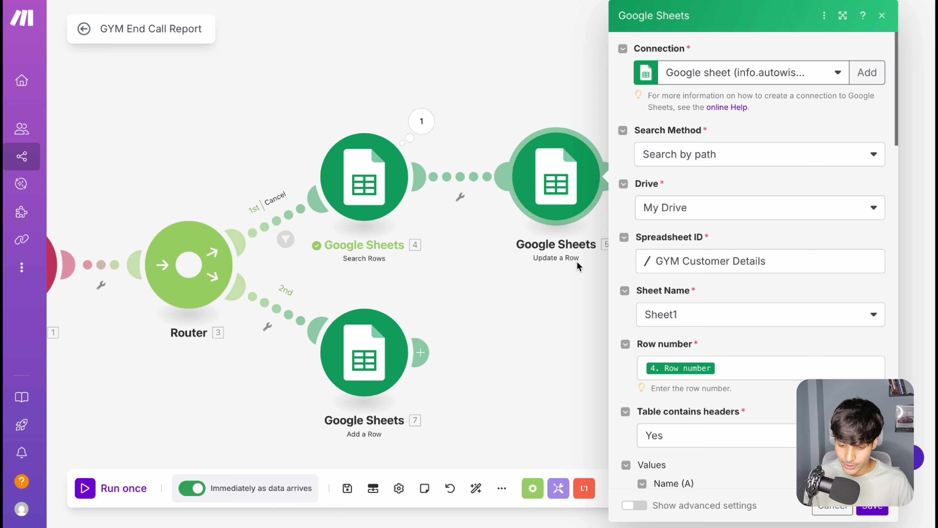
scroll(728, 196, "down", 3)
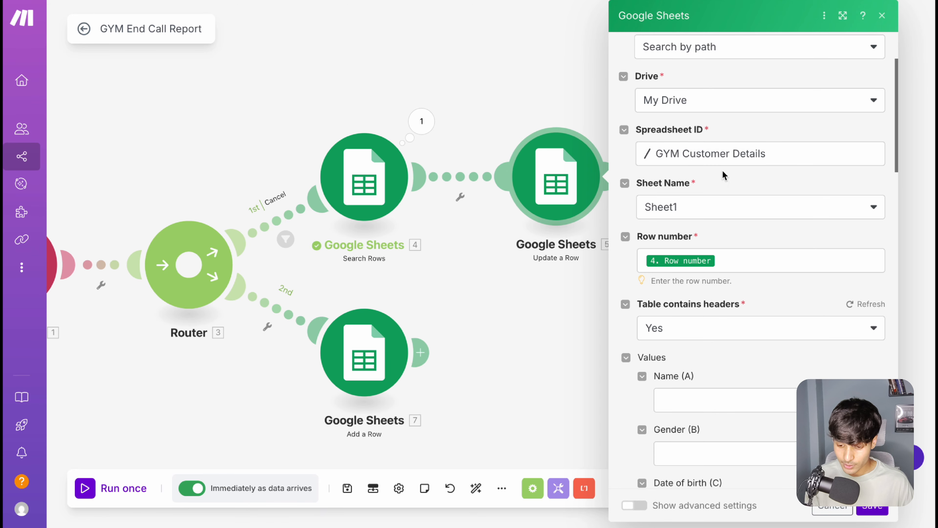
scroll(723, 172, "down", 2)
Step: Try inserting the Search Rows module's Row number into the Row number field again and remove the duplicate
left_click(756, 214)
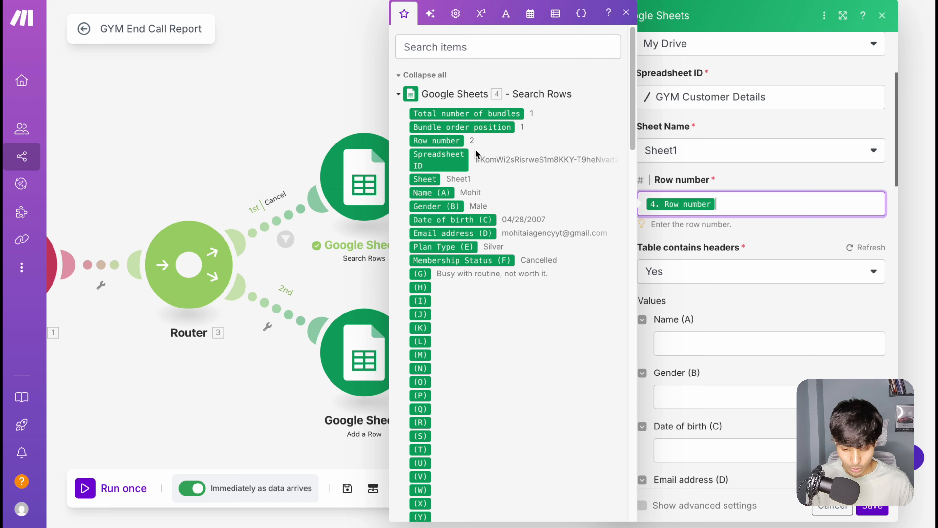
left_click(451, 141)
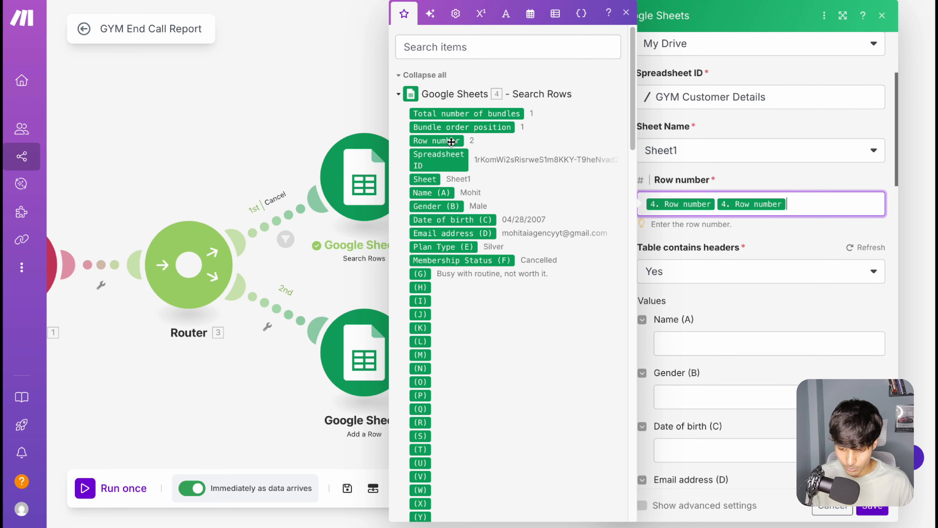
scroll(740, 310, "down", 6)
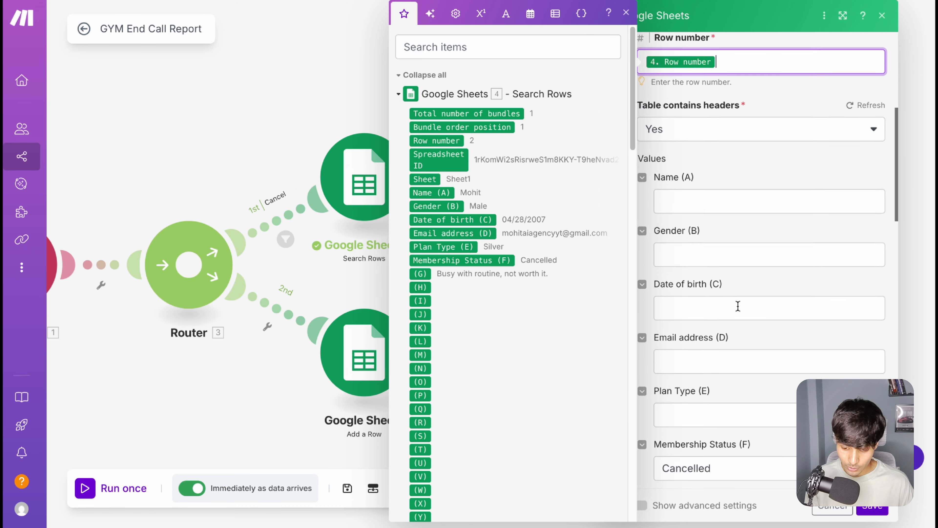
Step: Inspect the Membership Status (F) value in the first Update a Row module and close the module without saving
scroll(740, 309, "down", 1)
left_click_drag(733, 271, 660, 273)
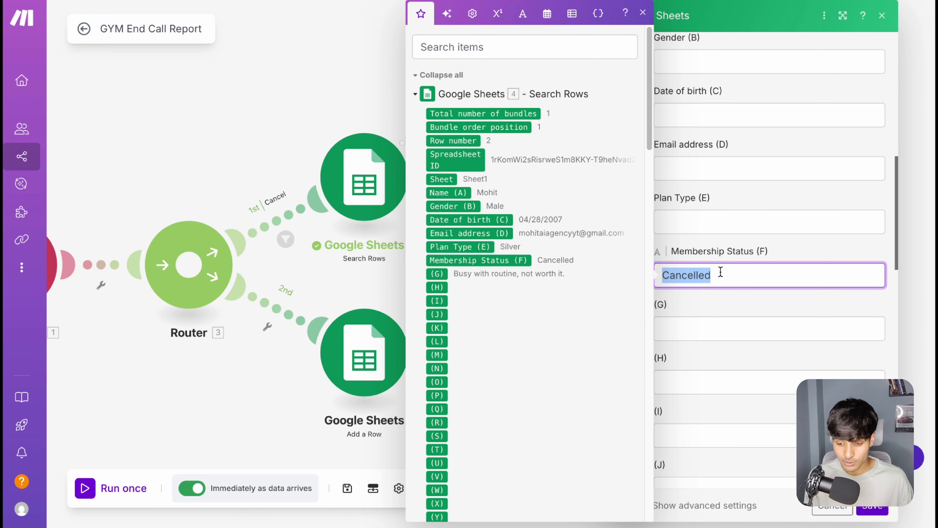
key("Escape")
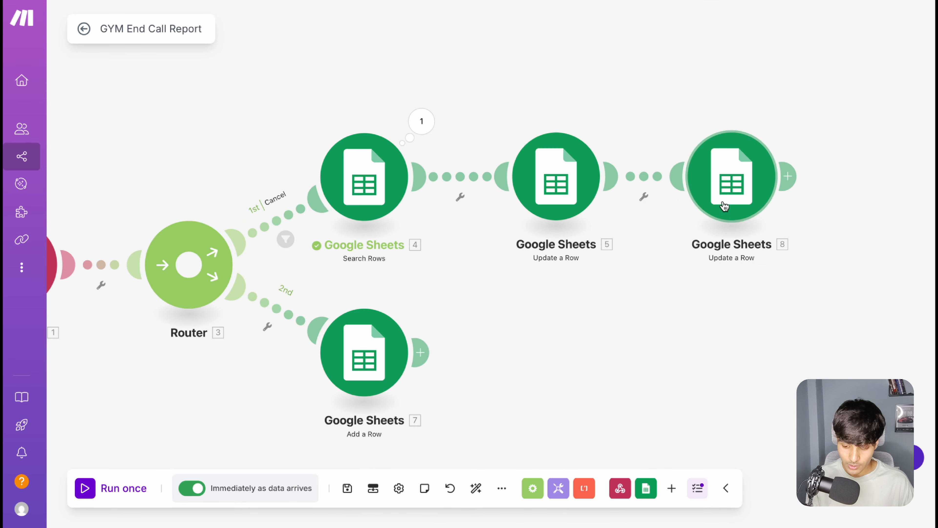
Step: Review the reason_cancellation mapping for Reason for Cancellation (G) in the second Update a Row module, saving the module and the scenario
left_click(723, 185)
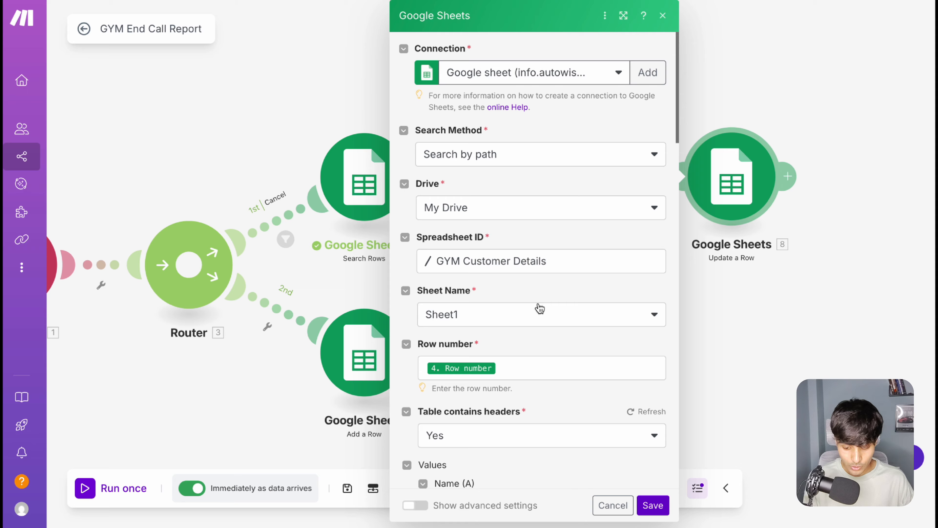
scroll(538, 307, "down", 10)
scroll(538, 307, "down", 4)
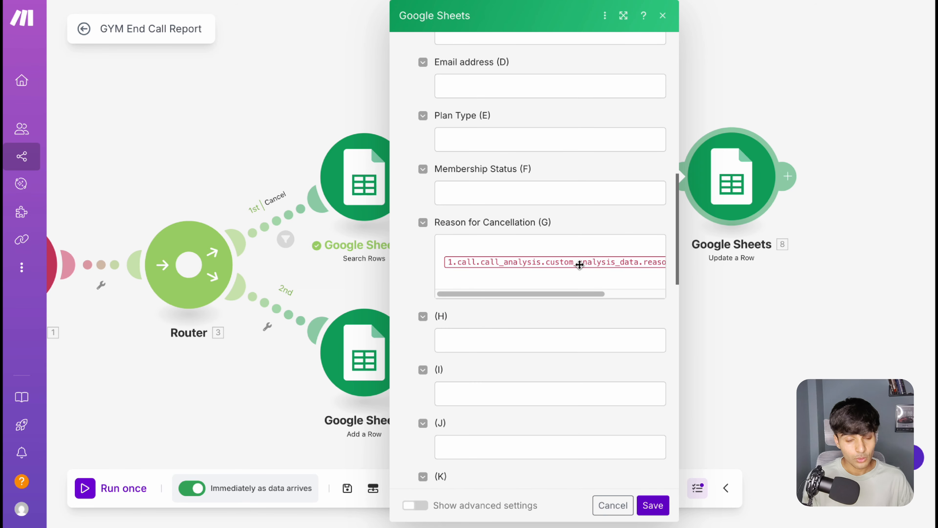
scroll(580, 264, "right", 5)
scroll(562, 261, "left", 5)
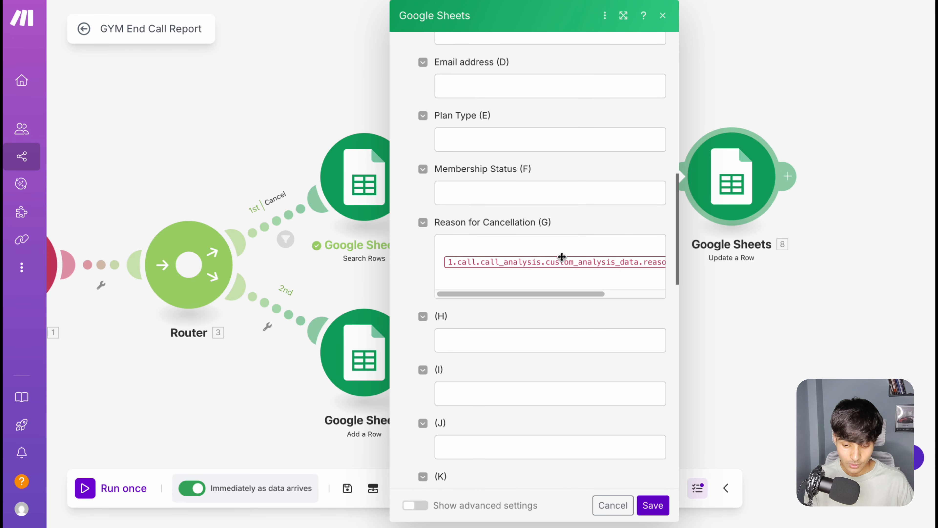
left_click(532, 248)
scroll(539, 262, "right", 5)
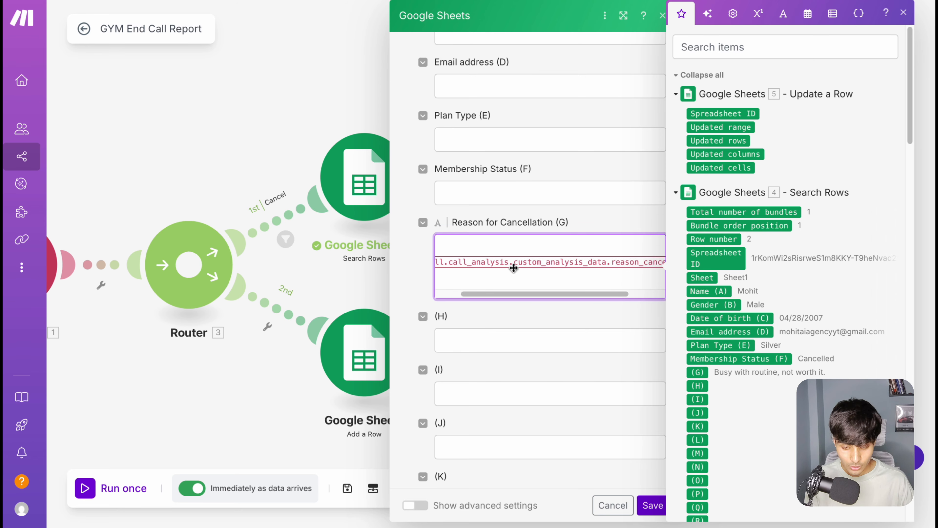
scroll(480, 275, "left", 1)
scroll(480, 275, "right", 2)
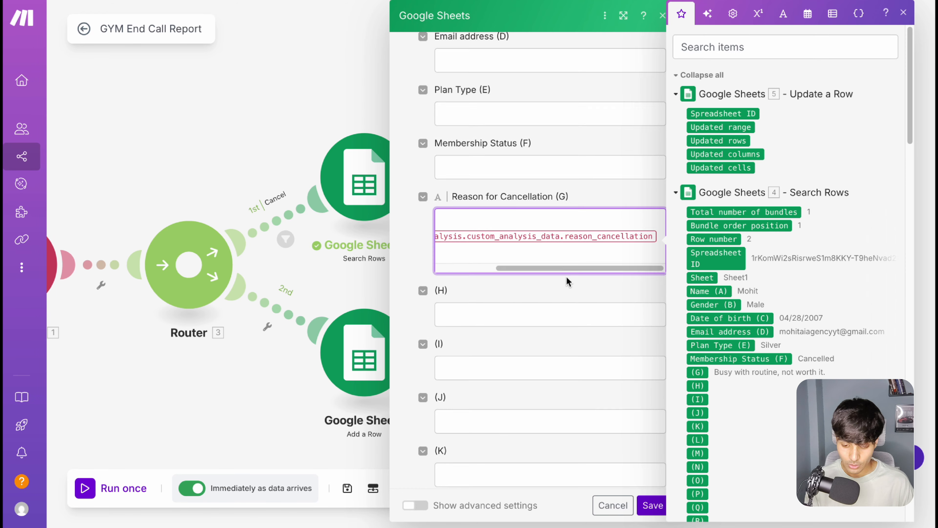
scroll(567, 277, "up", 10)
left_click(654, 506)
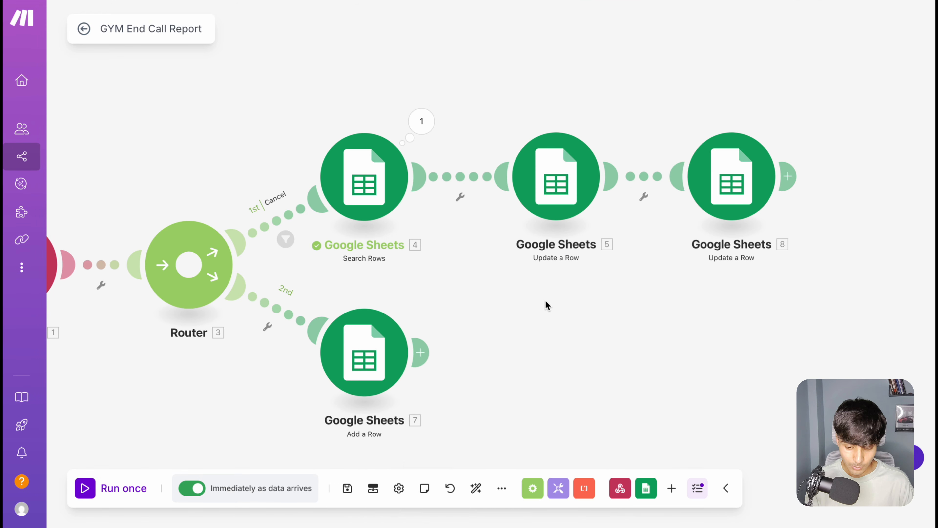
left_click(350, 488)
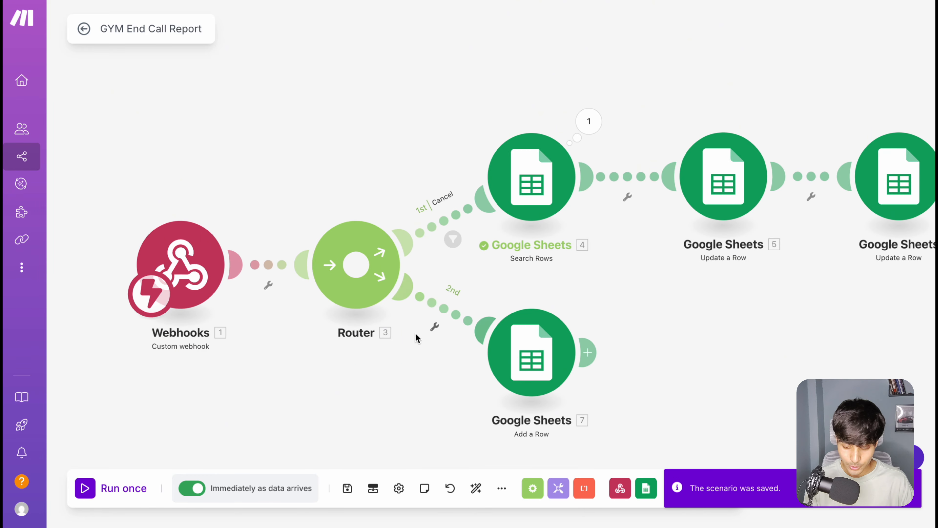
Step: Start a filter on the router's second route, before Add a Row, and label it New Customer
left_click(444, 308)
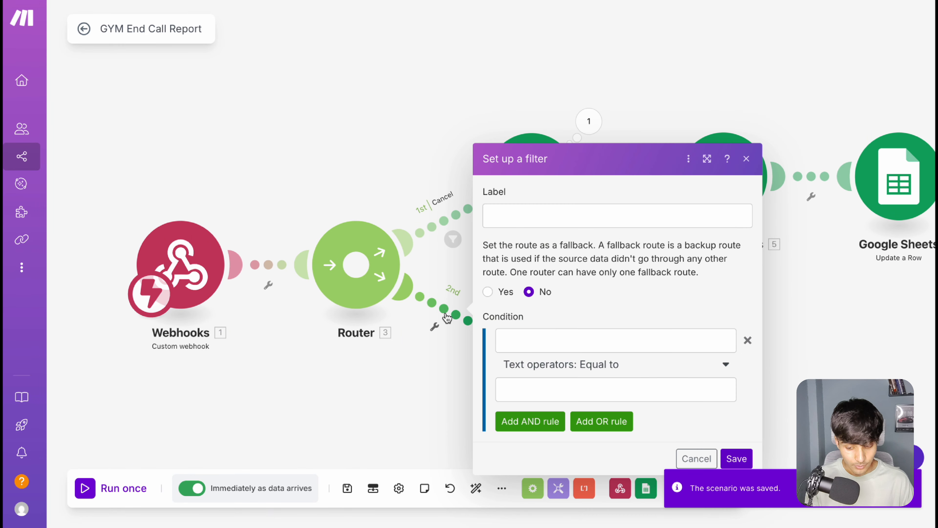
left_click(529, 221)
type("Y")
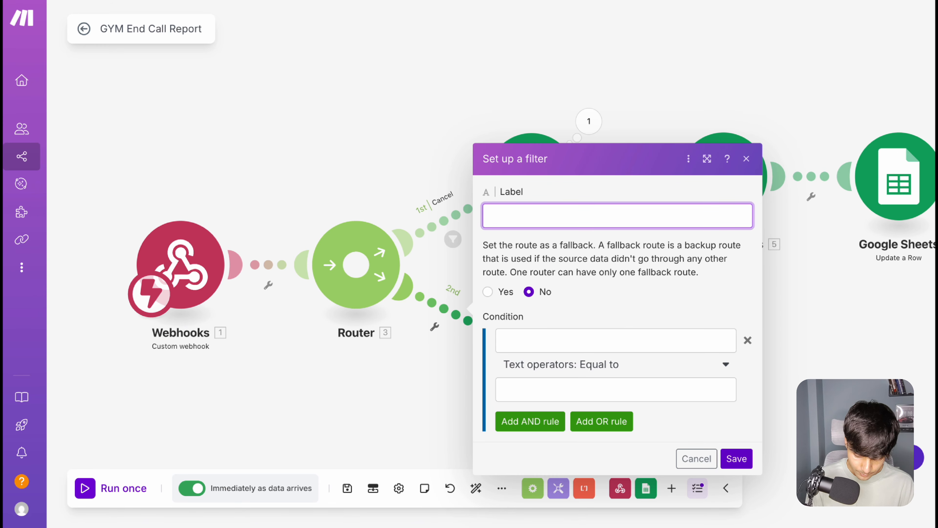
type("NE")
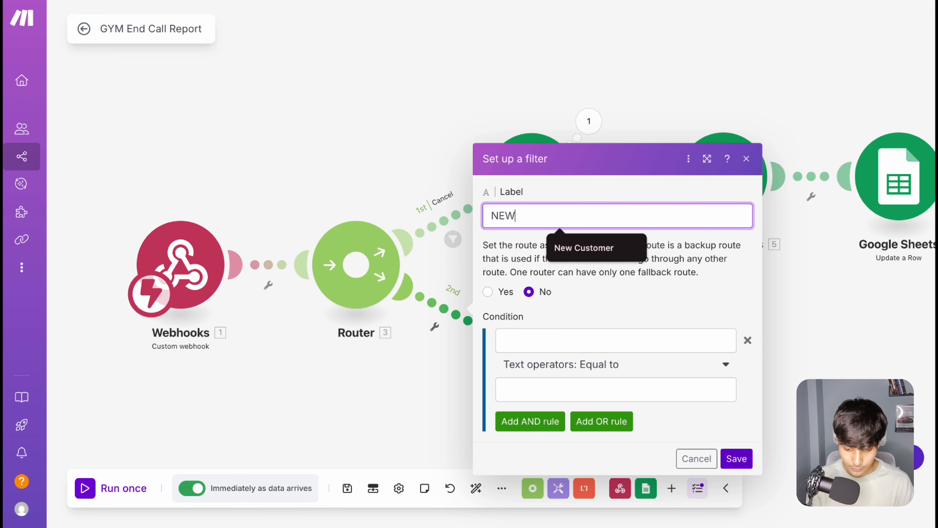
type("W")
left_click(584, 248)
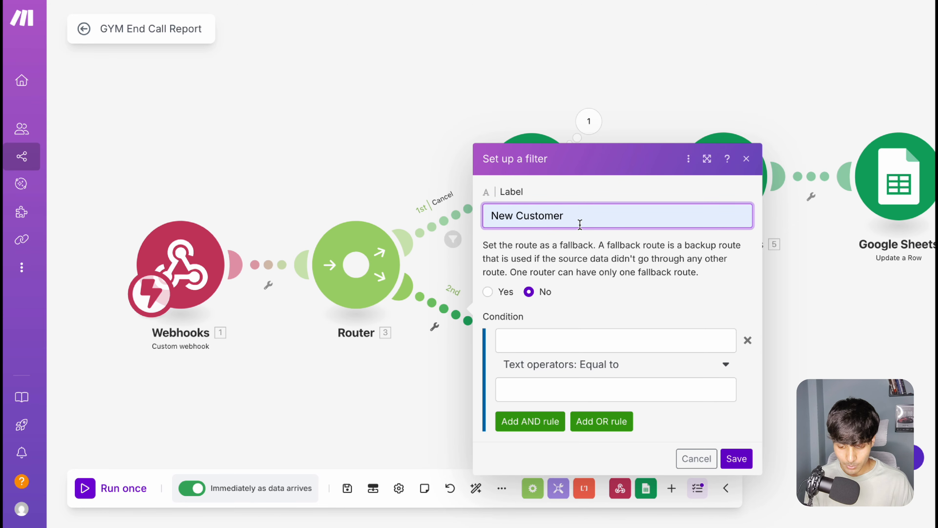
key("BackSpace")
Step: Map buy_membership from the webhook's call_analysis custom_analysis_data as the filter condition's first value
left_click(536, 347)
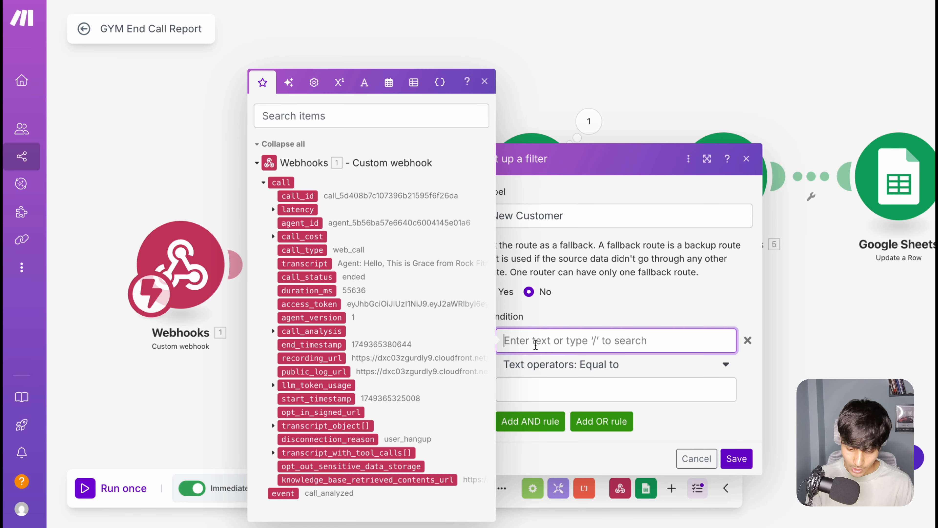
left_click(274, 332)
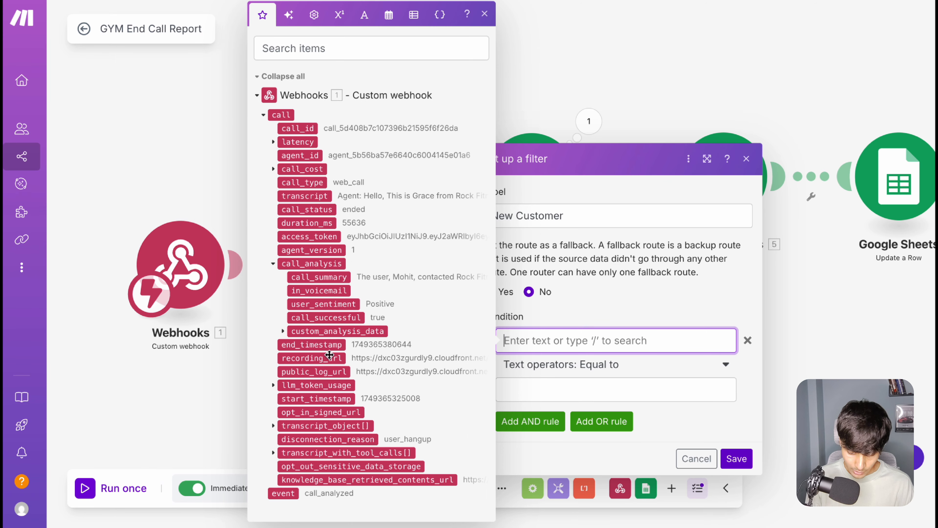
left_click(283, 330)
scroll(354, 356, "down", 1)
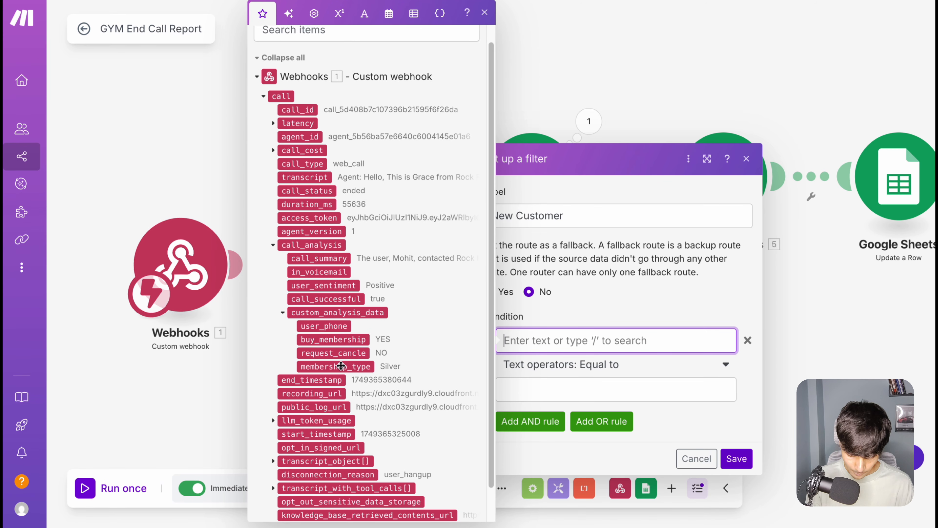
left_click(358, 339)
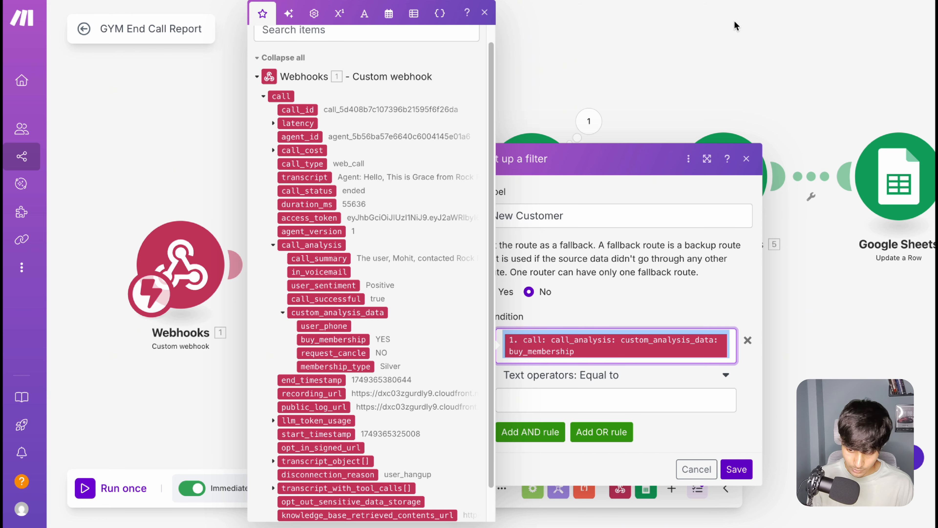
Step: Paste the filter's buy_membership reference into a new browser tab's address bar and delete the variable name from it
key("super+t")
type("{{1.call.call_analysis.custom_analysis_data.buy_membership}}")
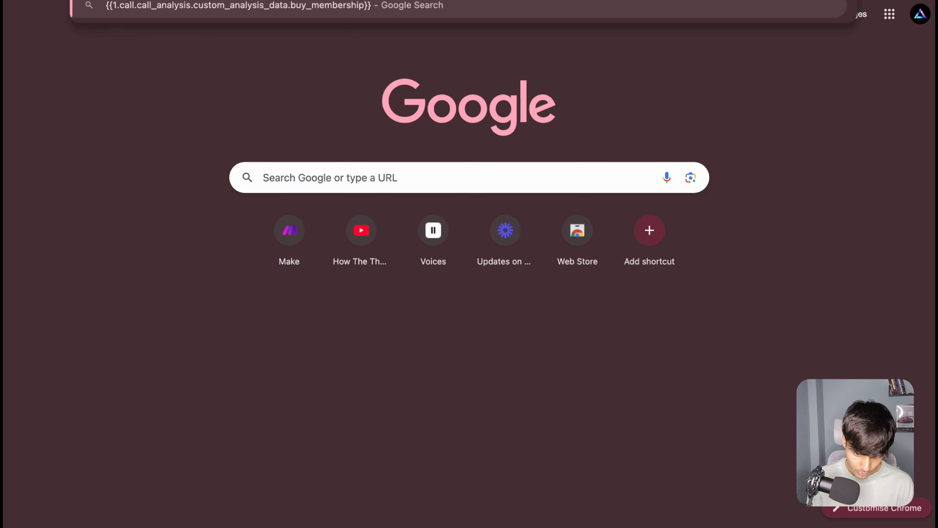
left_click_drag(377, 9, 298, 20)
key("BackSpace")
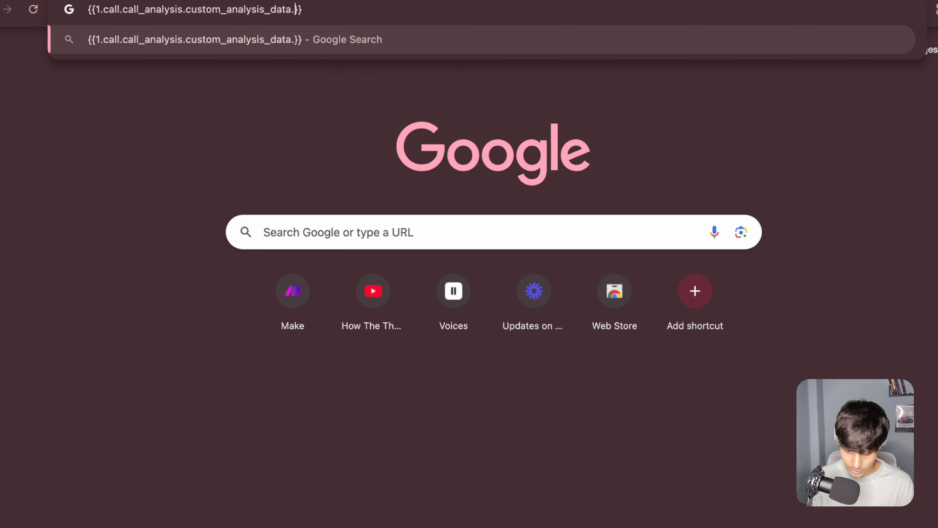
Step: Copy buy_membership from the Retell agent's Post-Call Analysis, append it to the custom_analysis_data reference in the address bar, and return to Make
left_click(332, 1)
left_click(314, 1)
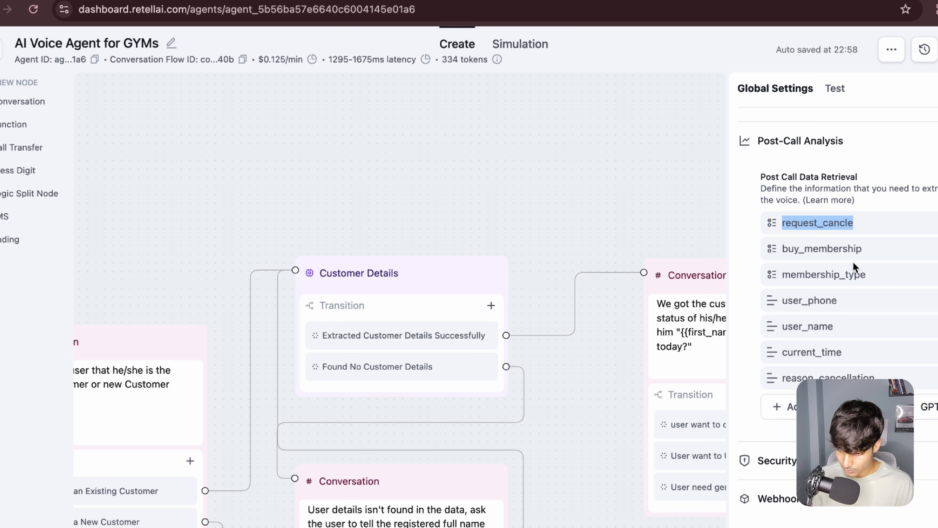
left_click_drag(866, 248, 783, 244)
key("super+c")
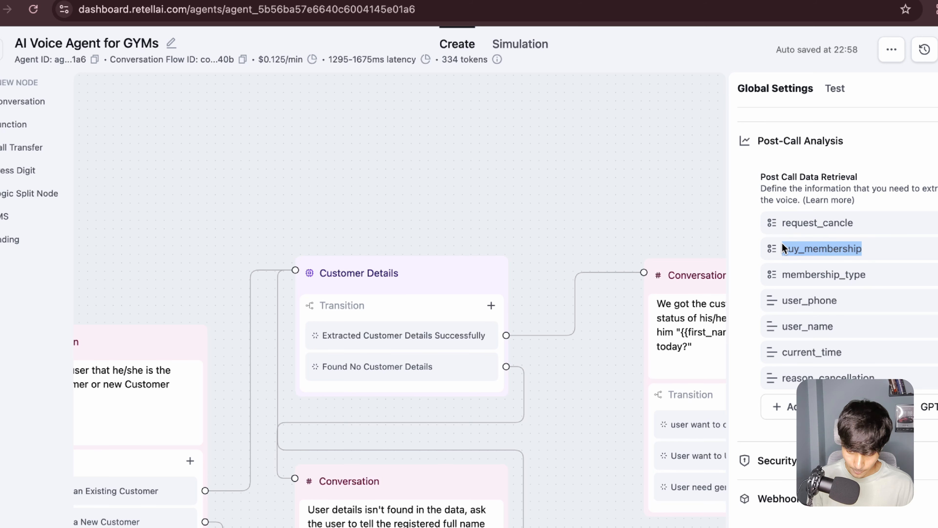
left_click(823, 1)
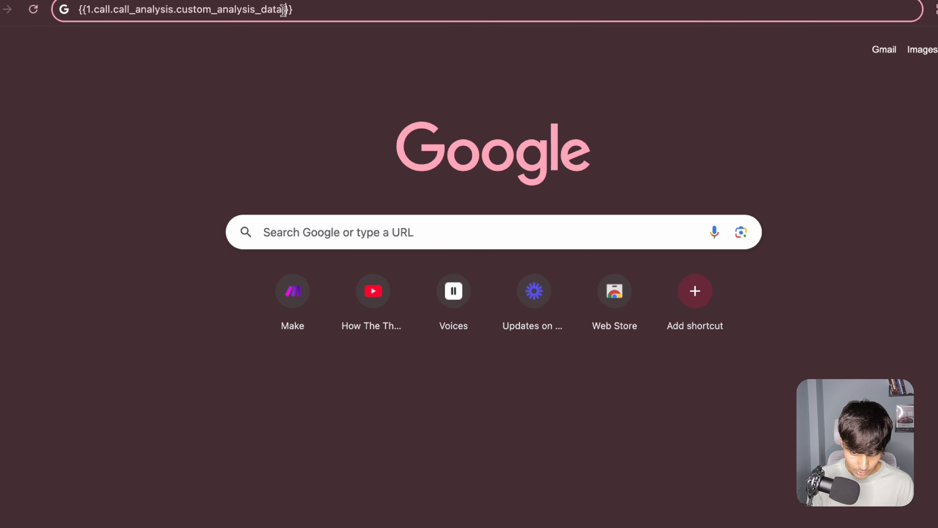
key("super+v")
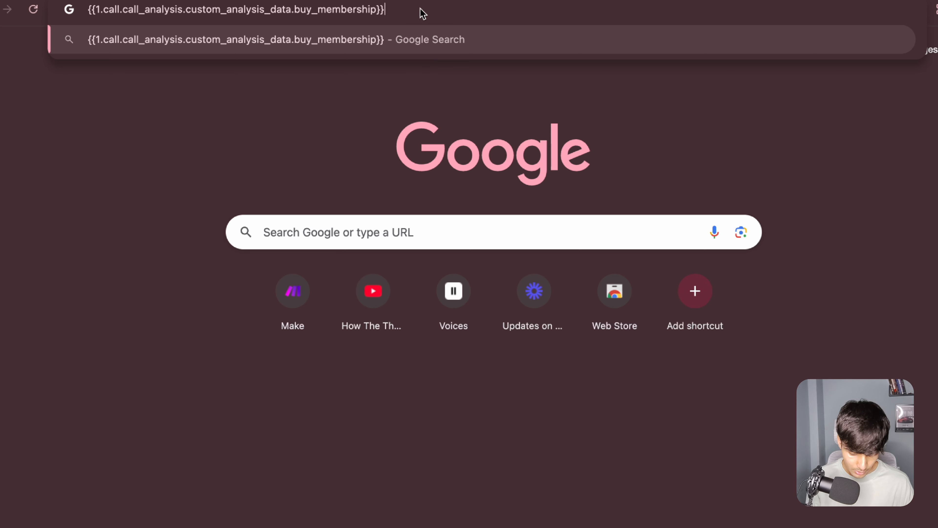
key("super+a")
left_click(294, 1)
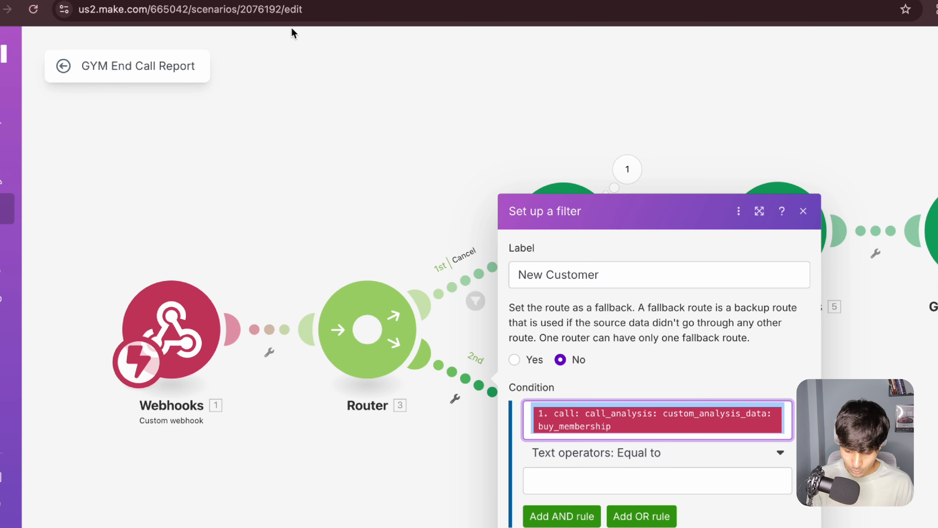
Step: Complete the New Customer filter condition as buy_membership Equal to YES and save the filter
left_click(693, 427)
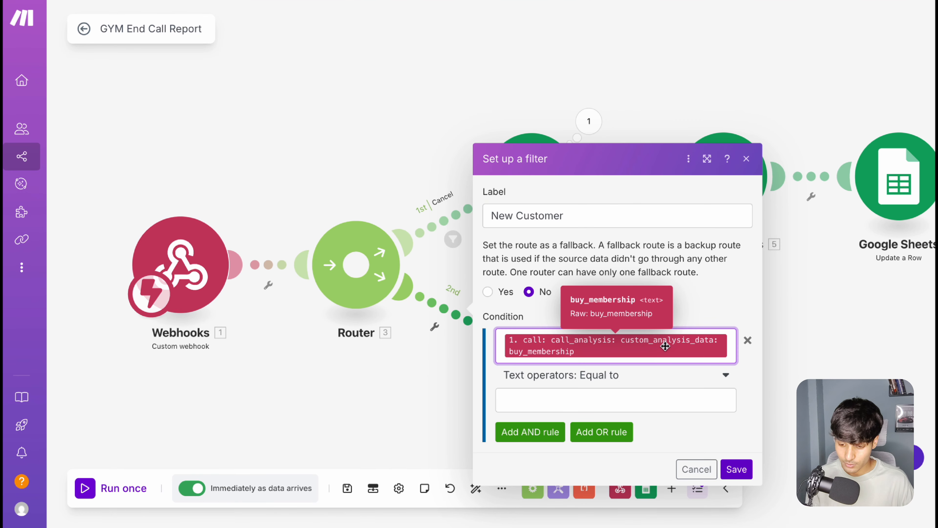
left_click(598, 397)
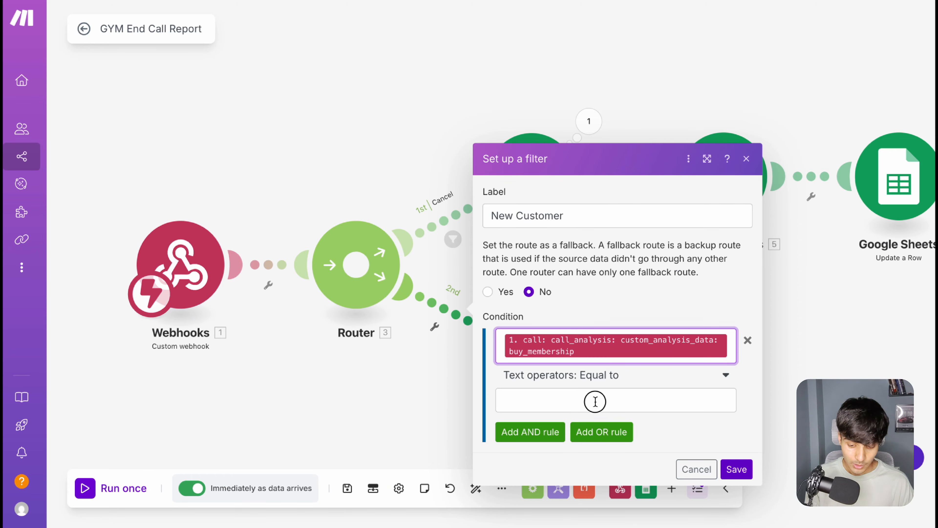
type("YES")
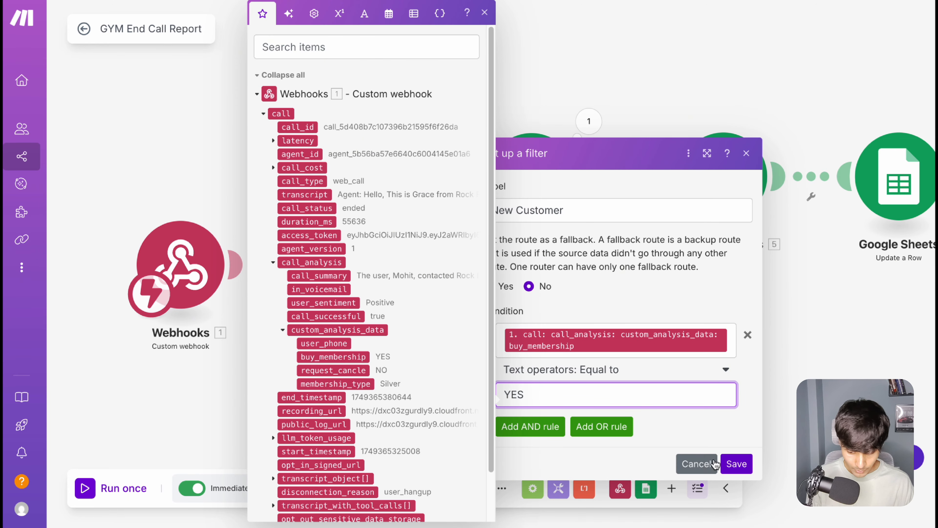
left_click(736, 464)
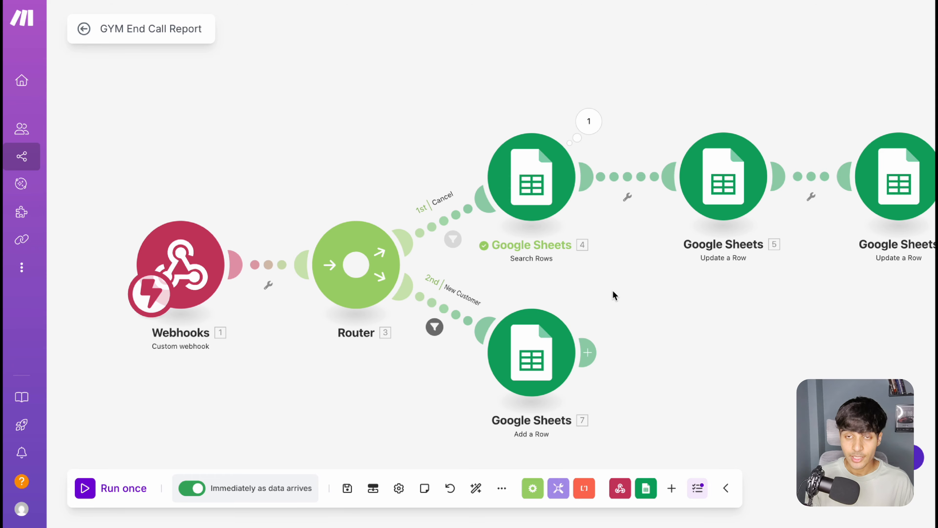
Step: Open the New Customer route's Add a Row module and review its Name, Membership plan, Phone Number and Time mappings
left_click(554, 329)
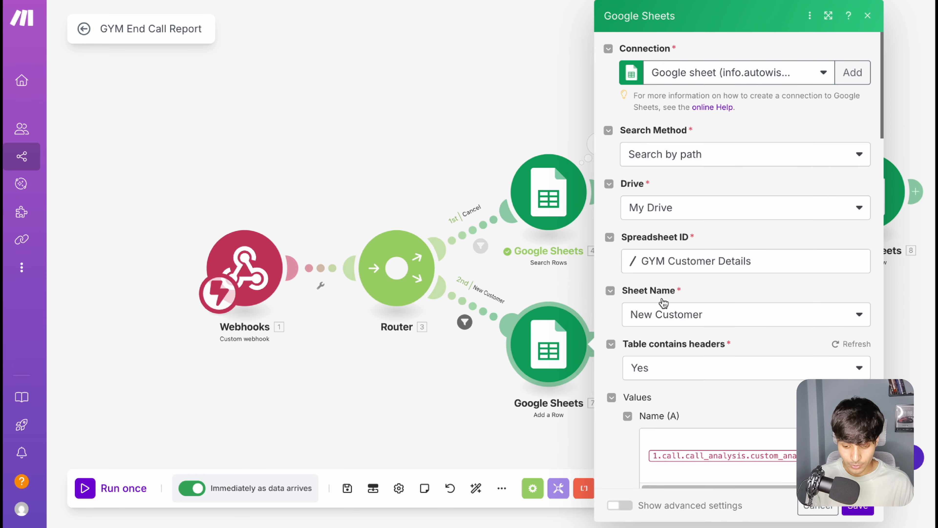
scroll(694, 377, "down", 7)
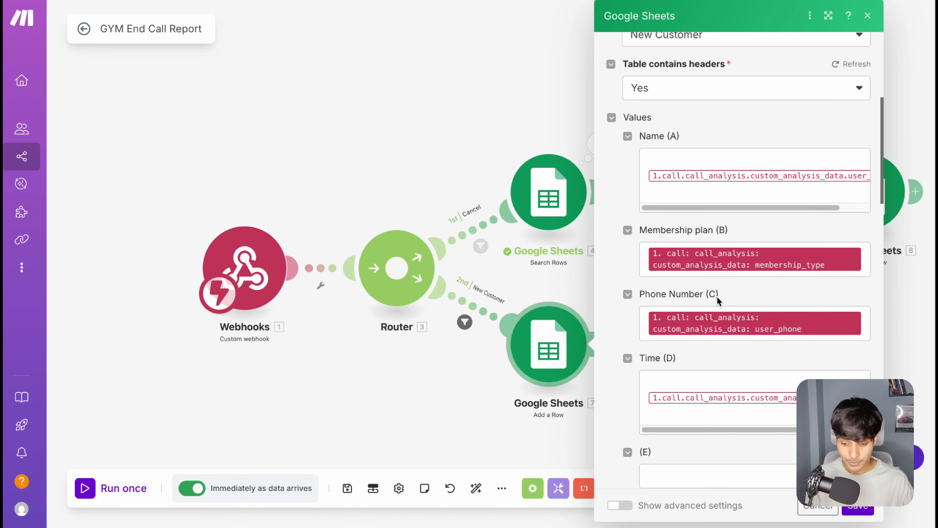
scroll(704, 324, "down", 1)
scroll(711, 329, "down", 1)
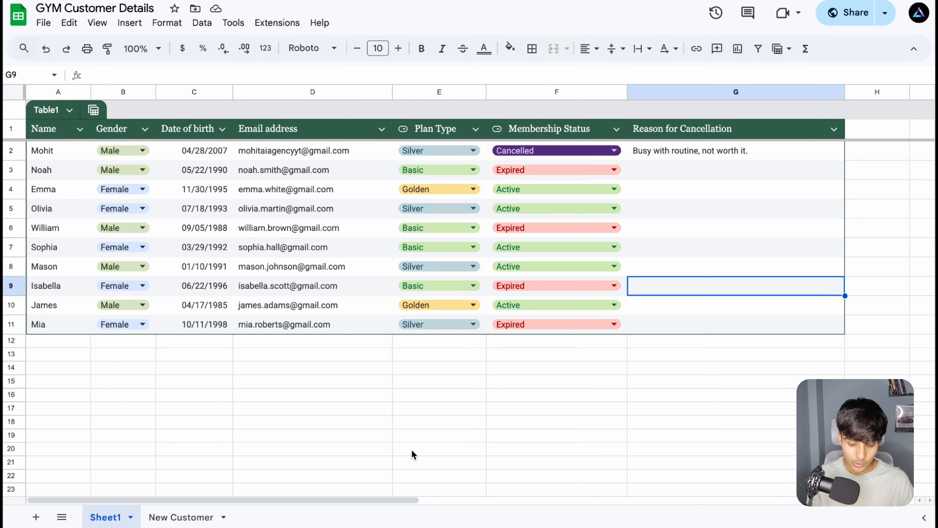
Step: Examine the New Customer sheet of the GYM Customer Details spreadsheet, checking its existing rows and the Name through Time columns
left_click(182, 517)
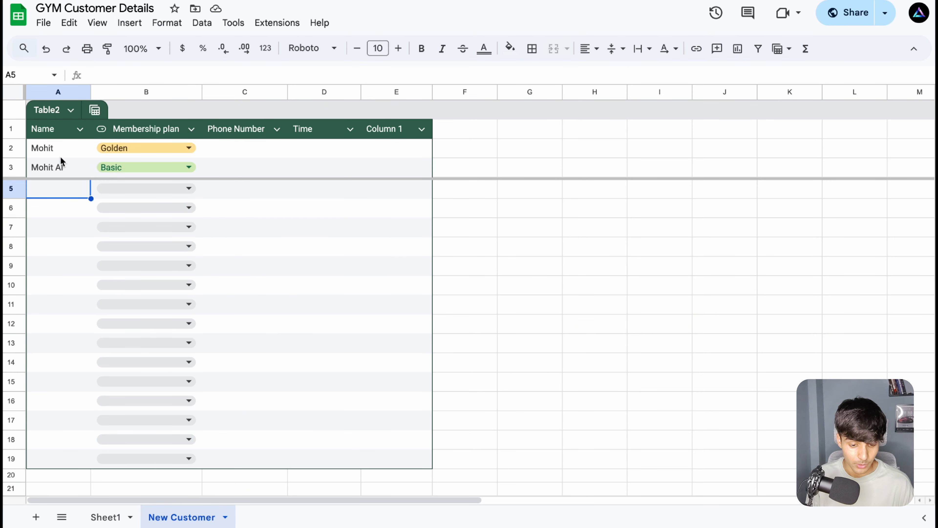
left_click(67, 147)
key("shift+Right")
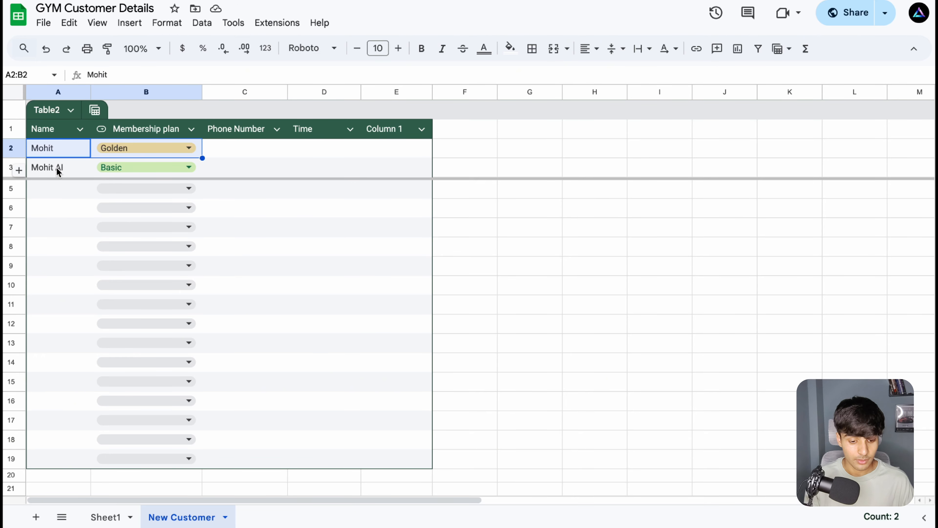
left_click_drag(56, 167, 236, 170)
left_click(183, 188)
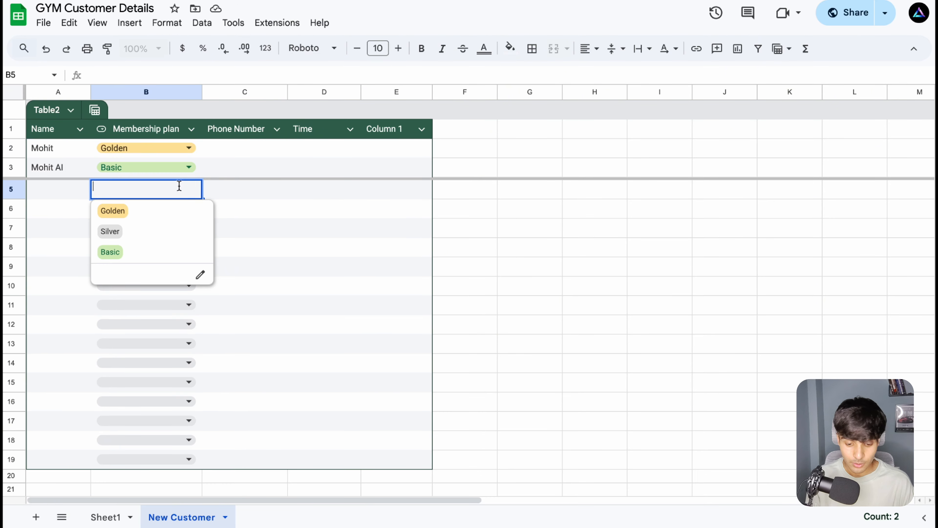
left_click(241, 167)
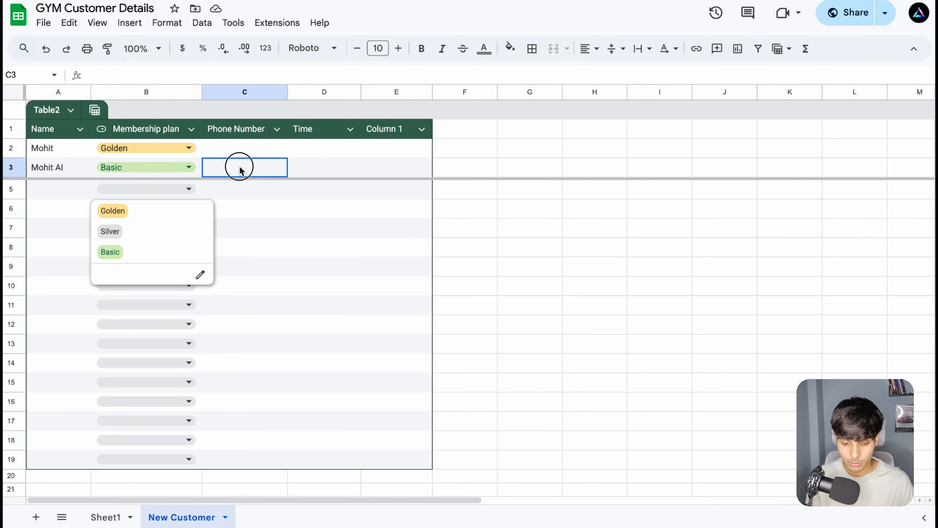
left_click(304, 156)
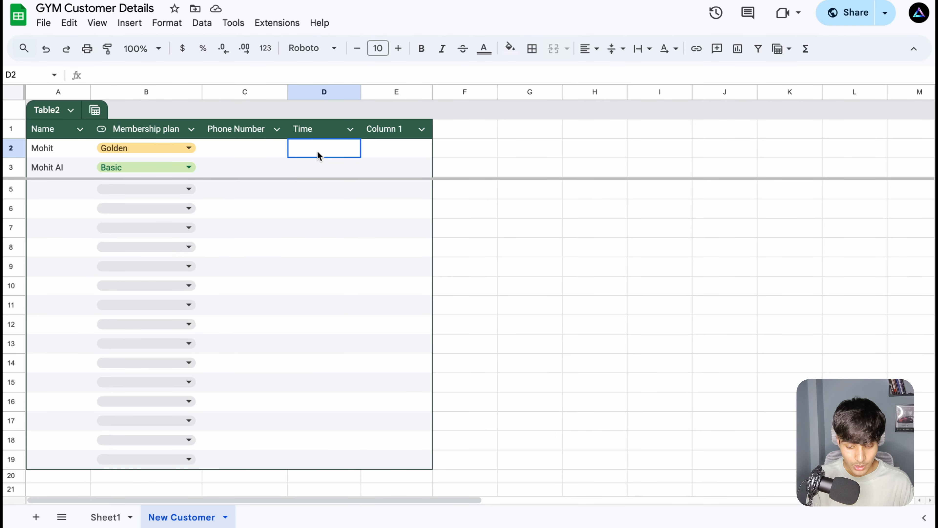
left_click(398, 130)
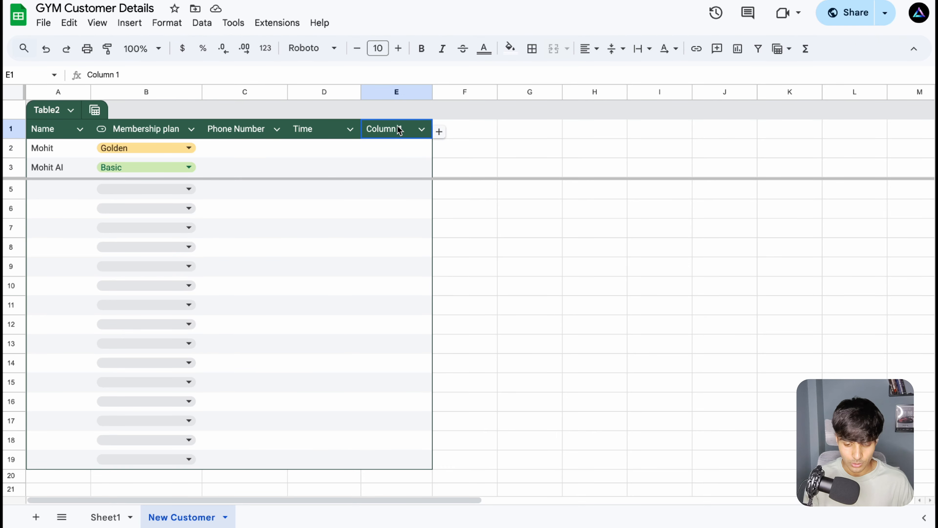
left_click(310, 140)
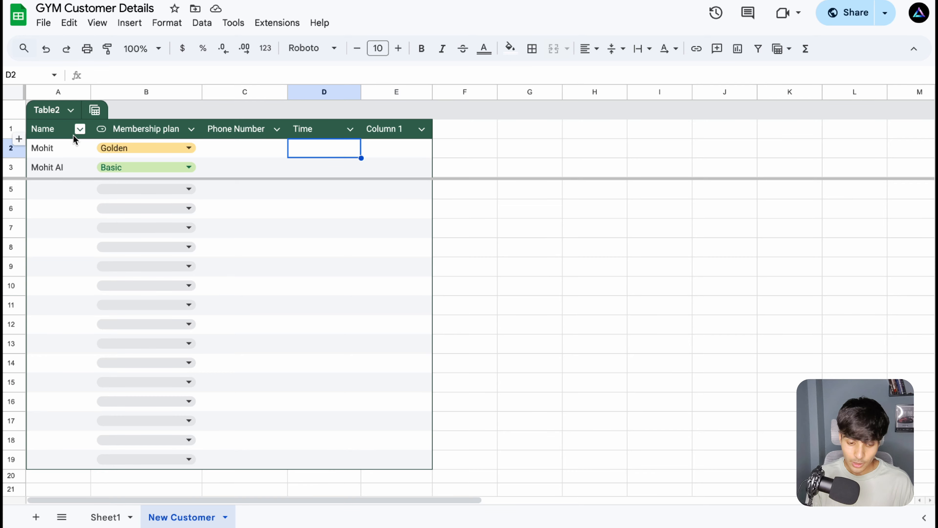
left_click_drag(75, 132, 320, 202)
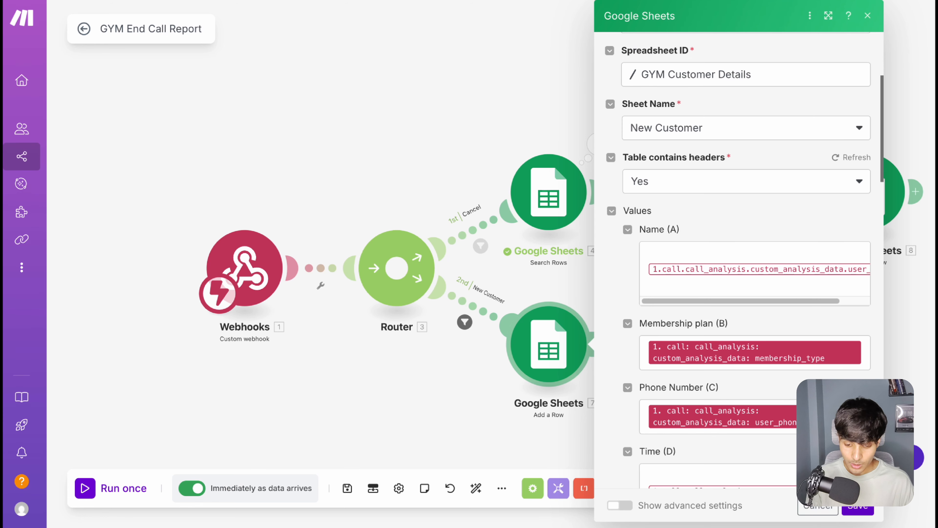
Step: Compare the Add a Row module's value mappings in Make with the columns and entries of the New Customer sheet
scroll(718, 244, "down", 15)
scroll(719, 244, "up", 15)
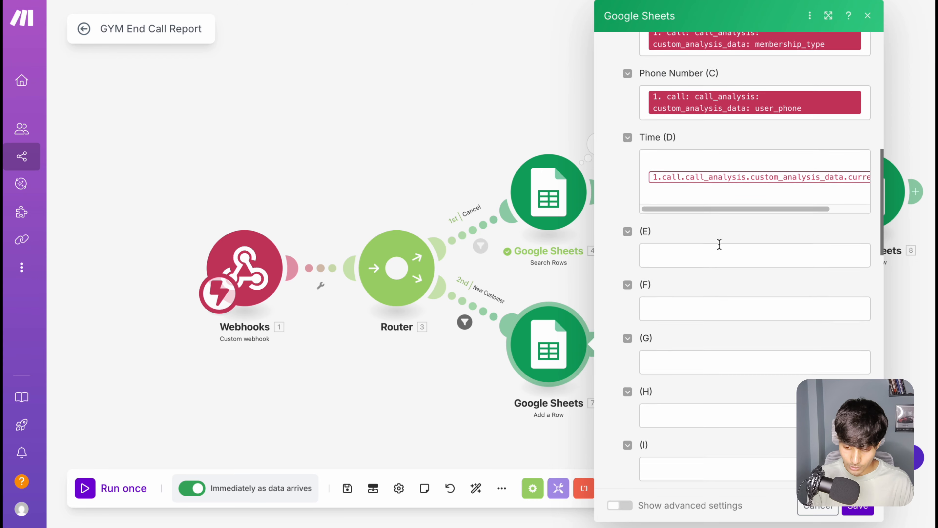
scroll(687, 284, "down", 4)
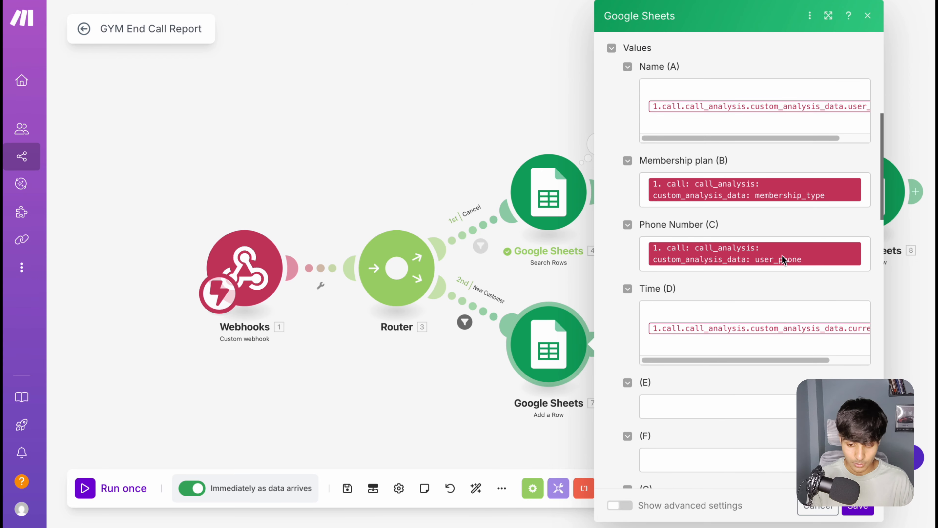
left_click(433, 0)
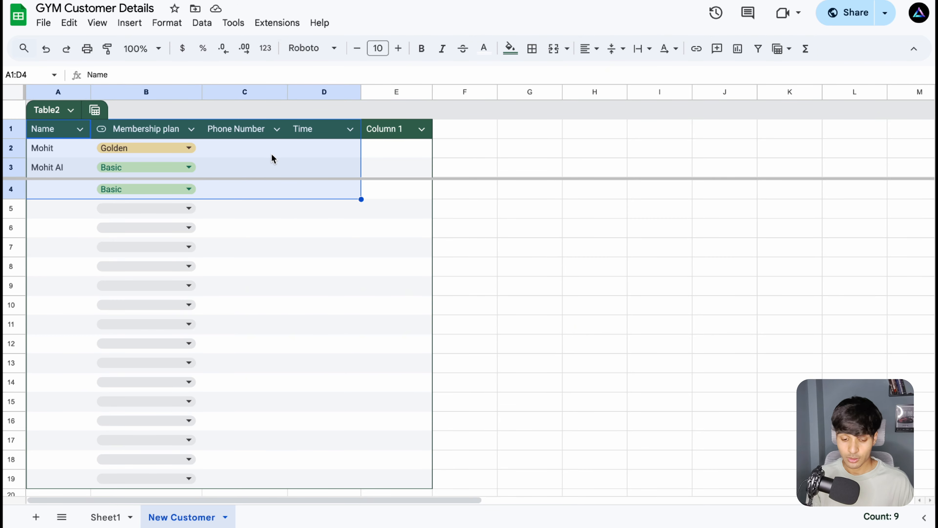
left_click(256, 154)
left_click_drag(59, 148, 251, 175)
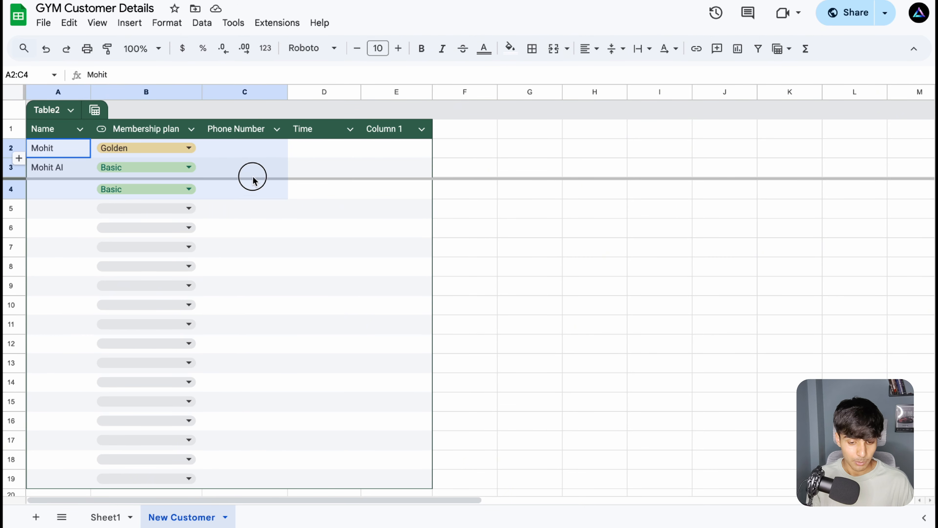
Step: Return to Make, save the Add a Row module settings and save the GYM End Call Report scenario
left_click(305, 1)
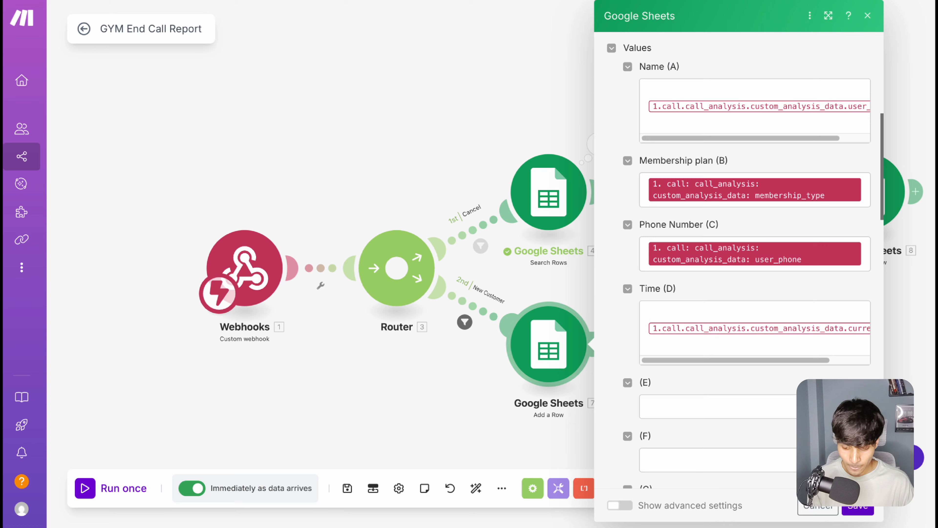
left_click(849, 507)
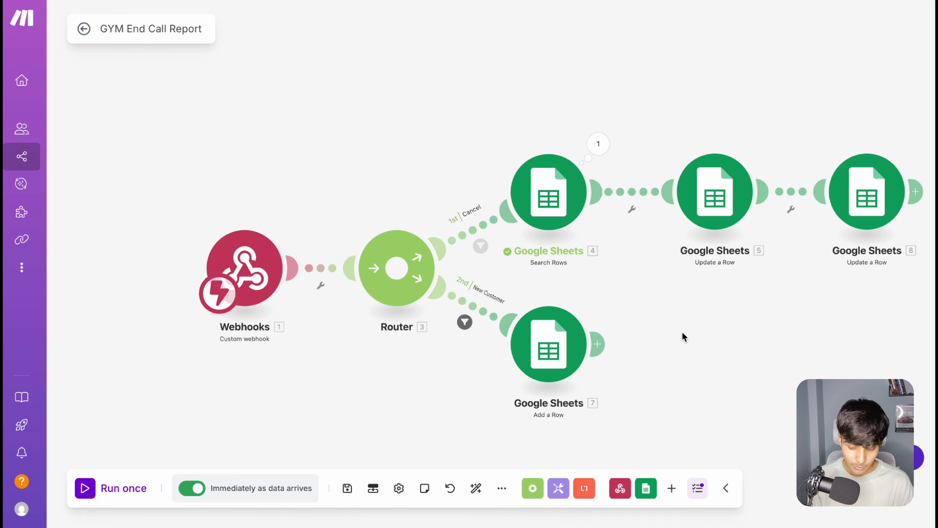
left_click(347, 489)
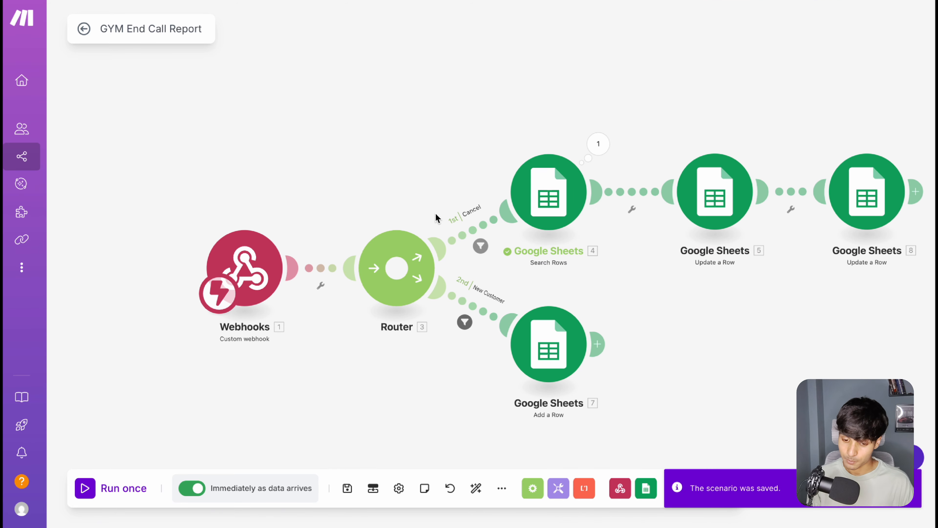